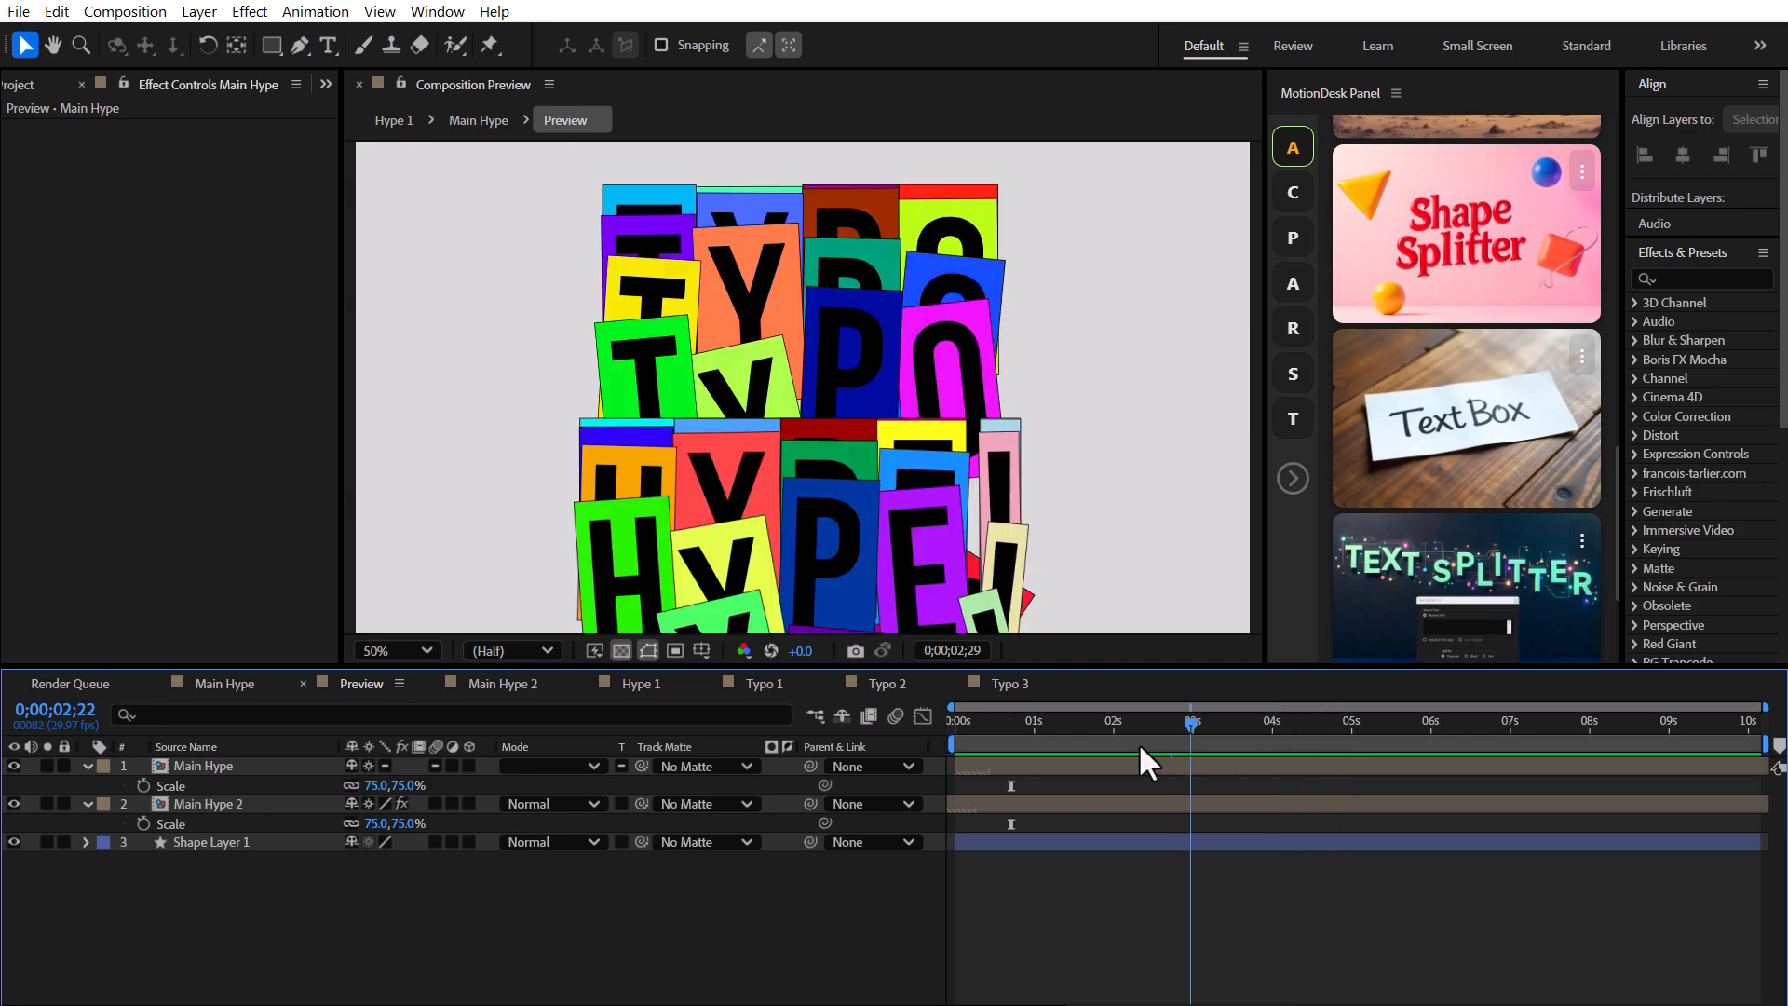
# Scrub the timeline of the finished Hype composition to preview the animation.
pyautogui.moveTo(1002, 748); pyautogui.dragTo(1052, 746)
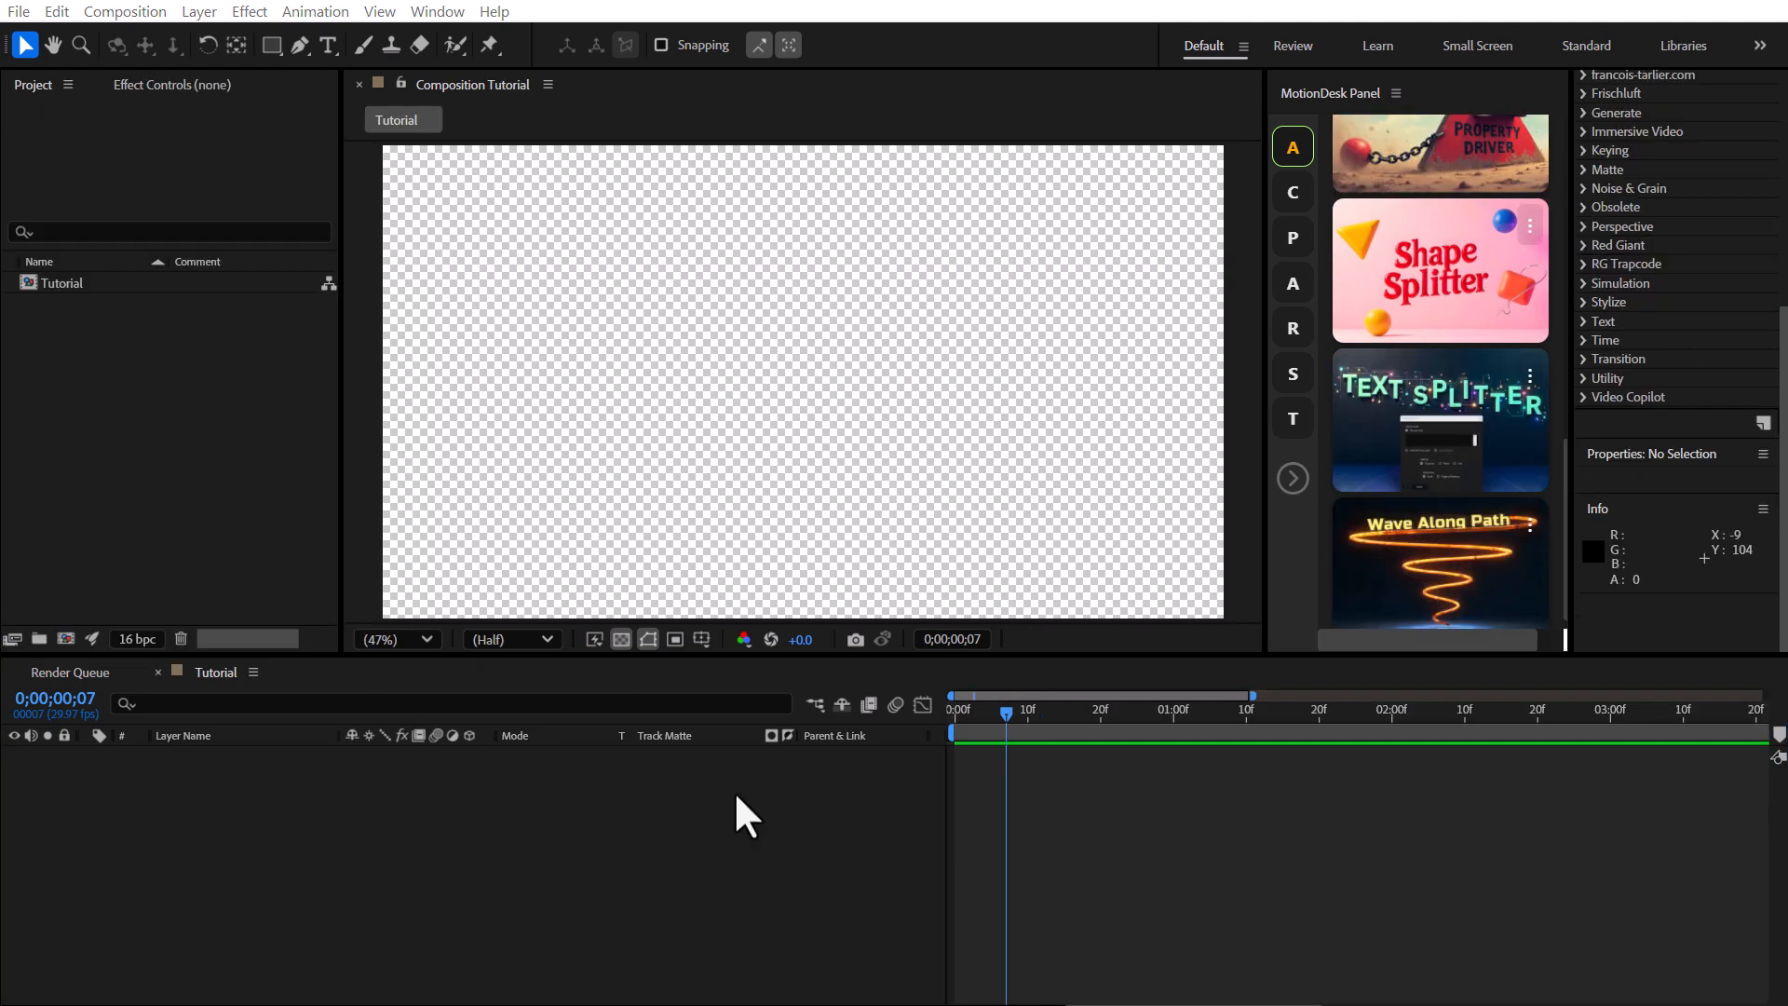
# Create a text layer reading HYPE! in the Tutorial composition.
pyautogui.click(326, 44)
pyautogui.click(629, 386)
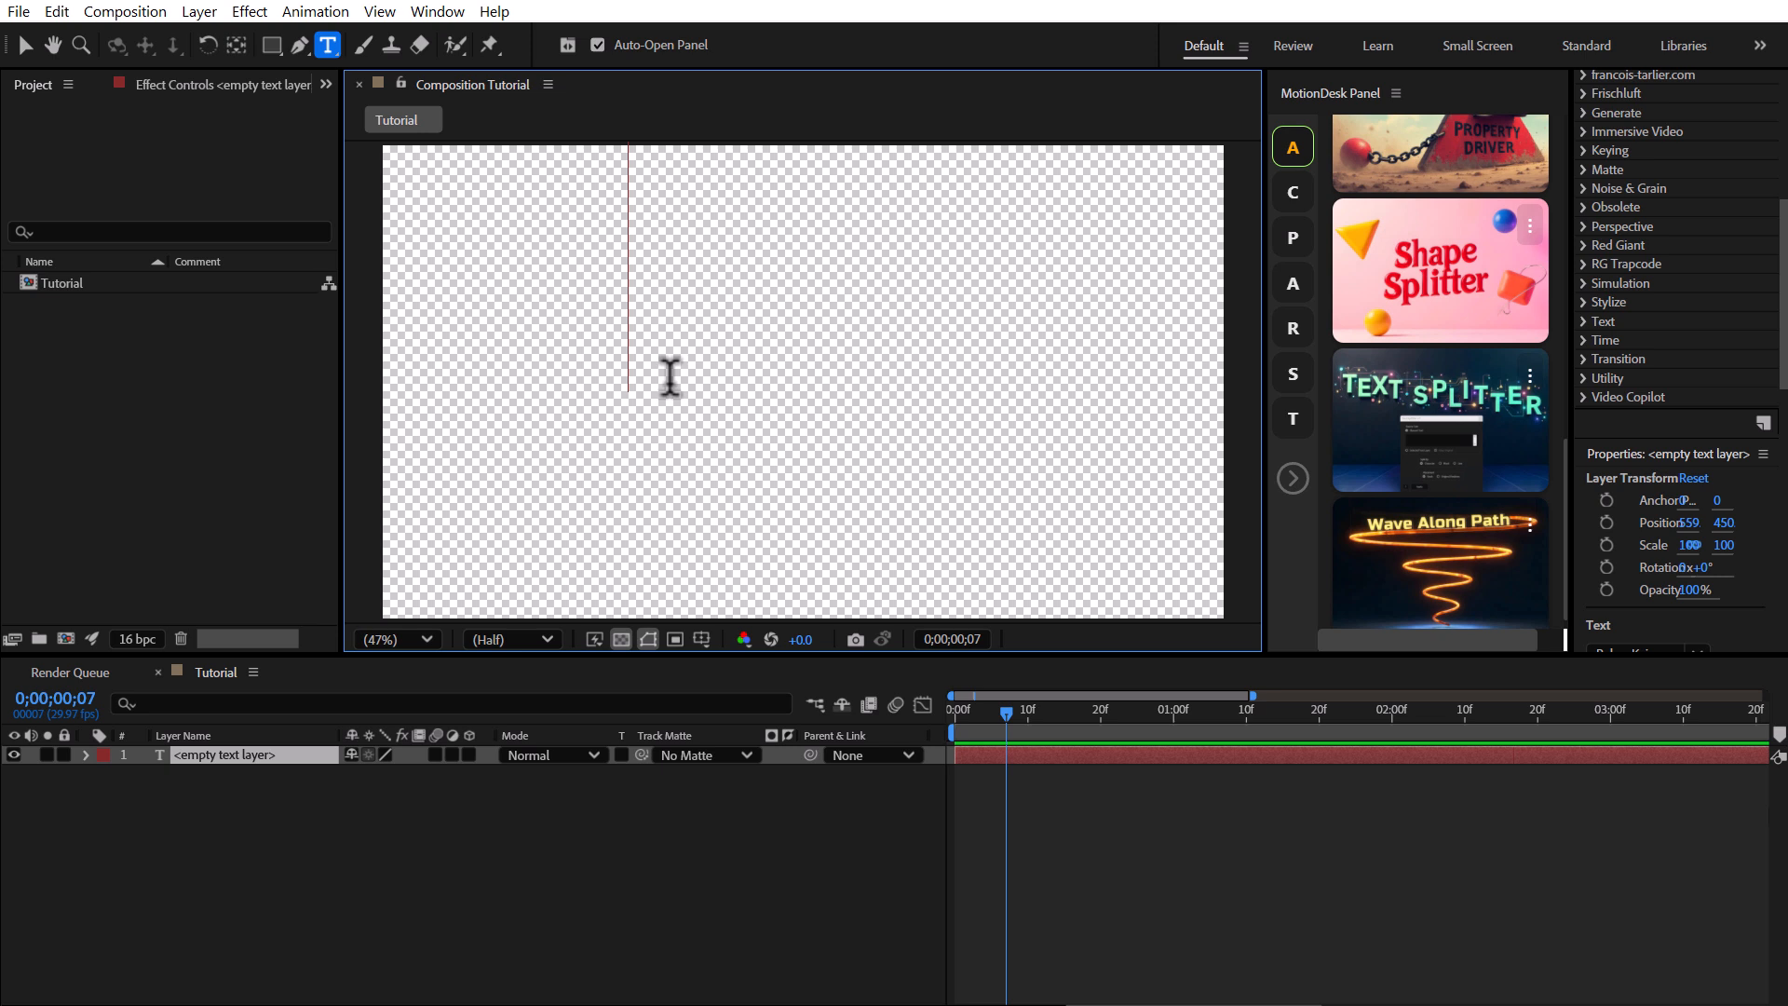
pyautogui.write('HYPE!')
pyautogui.click(26, 43)
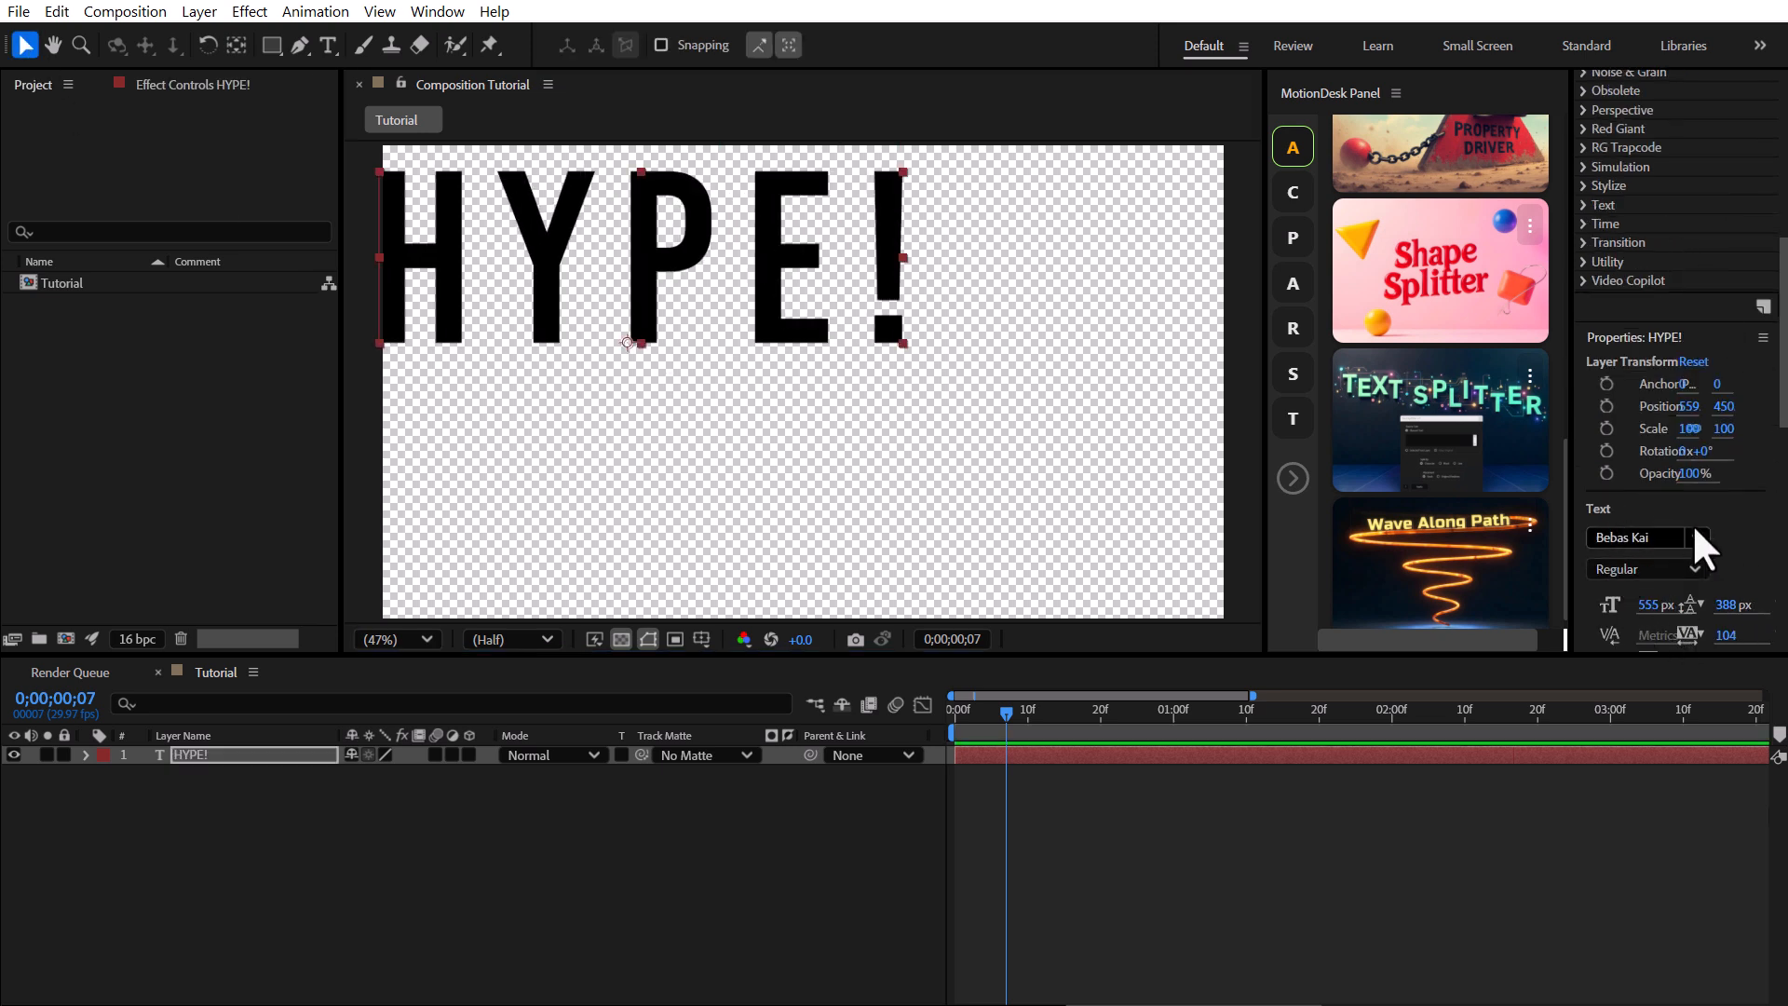
# Center the HYPE! text layer vertically and horizontally in the composition.
pyautogui.scroll(6, 1691, 523)
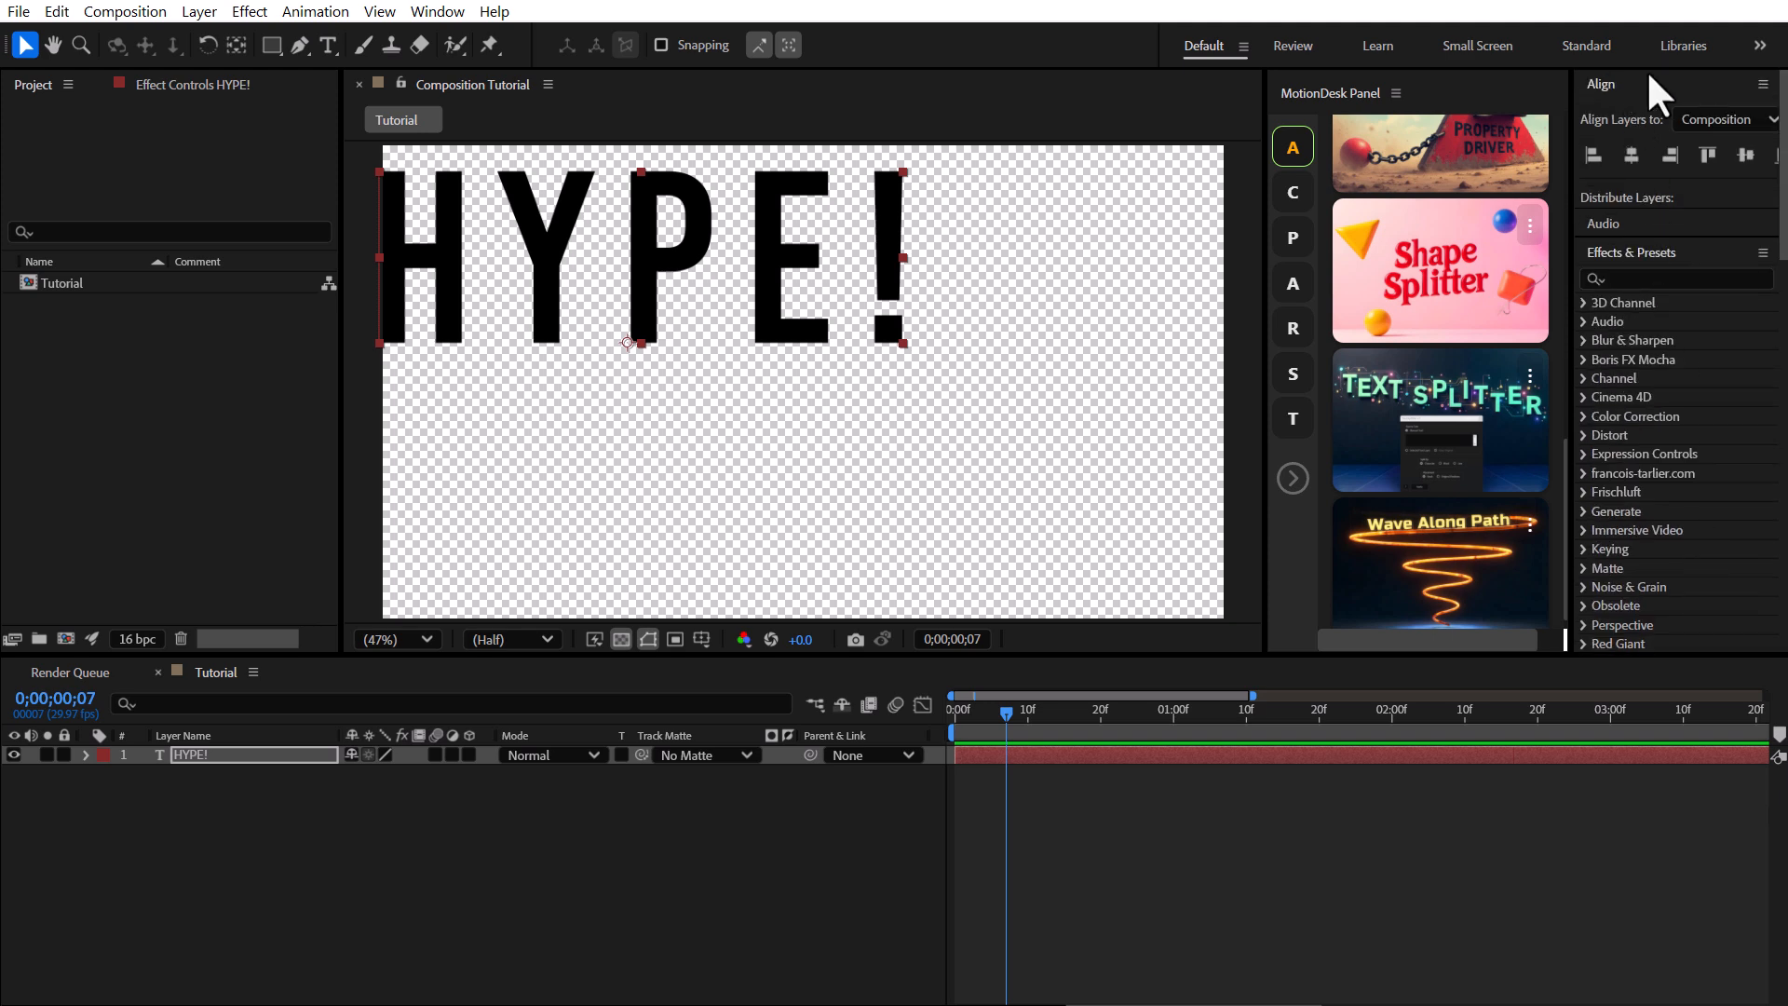
pyautogui.click(1743, 154)
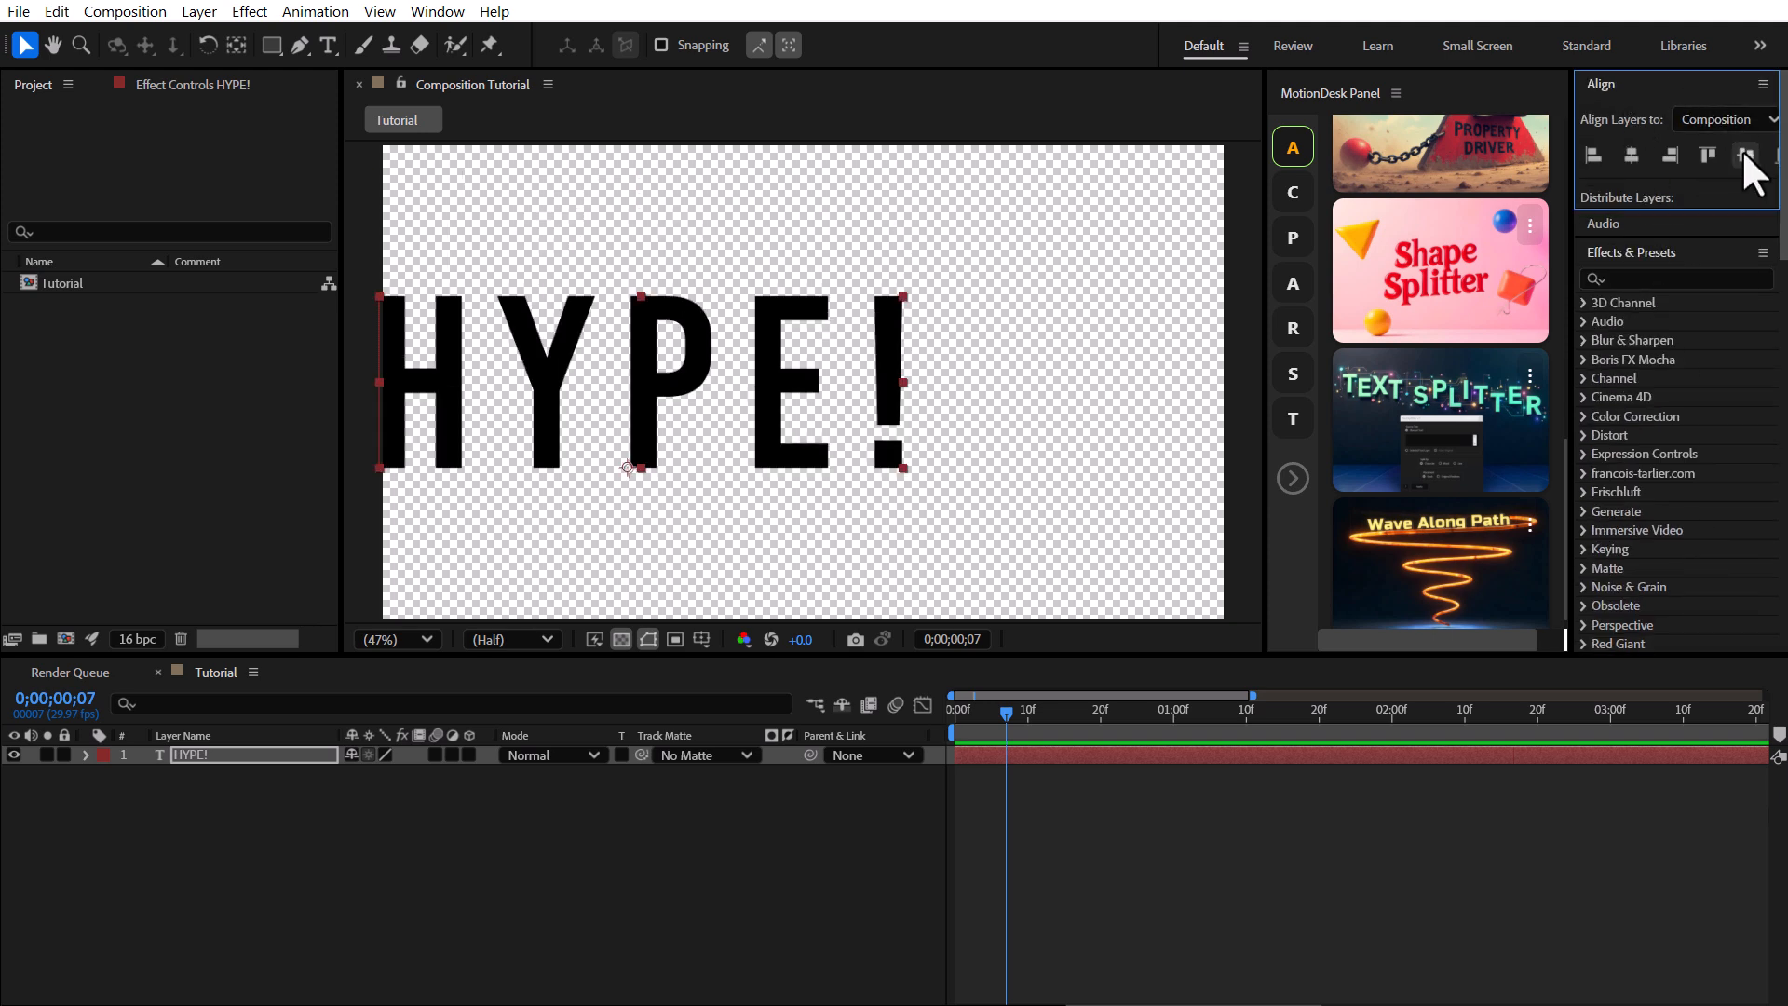
pyautogui.click(1630, 151)
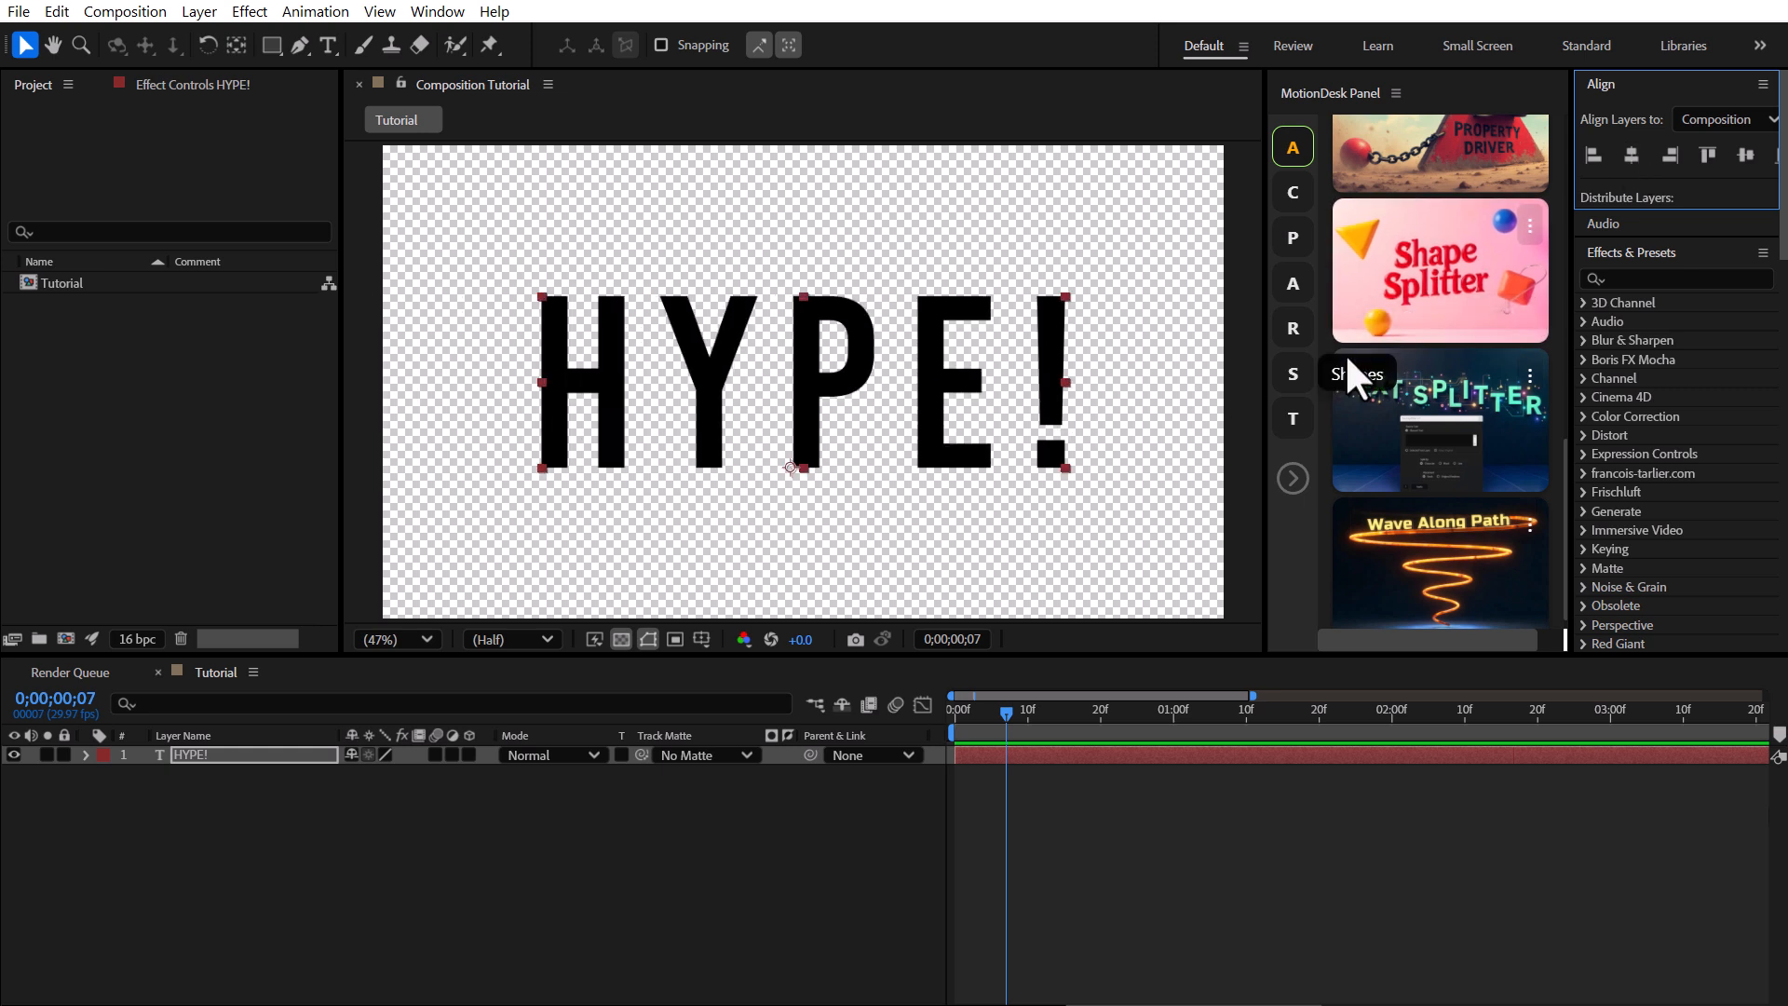
# Widen the MotionDesk panel to show its tool cards.
pyautogui.moveTo(1571, 332); pyautogui.dragTo(1639, 328)
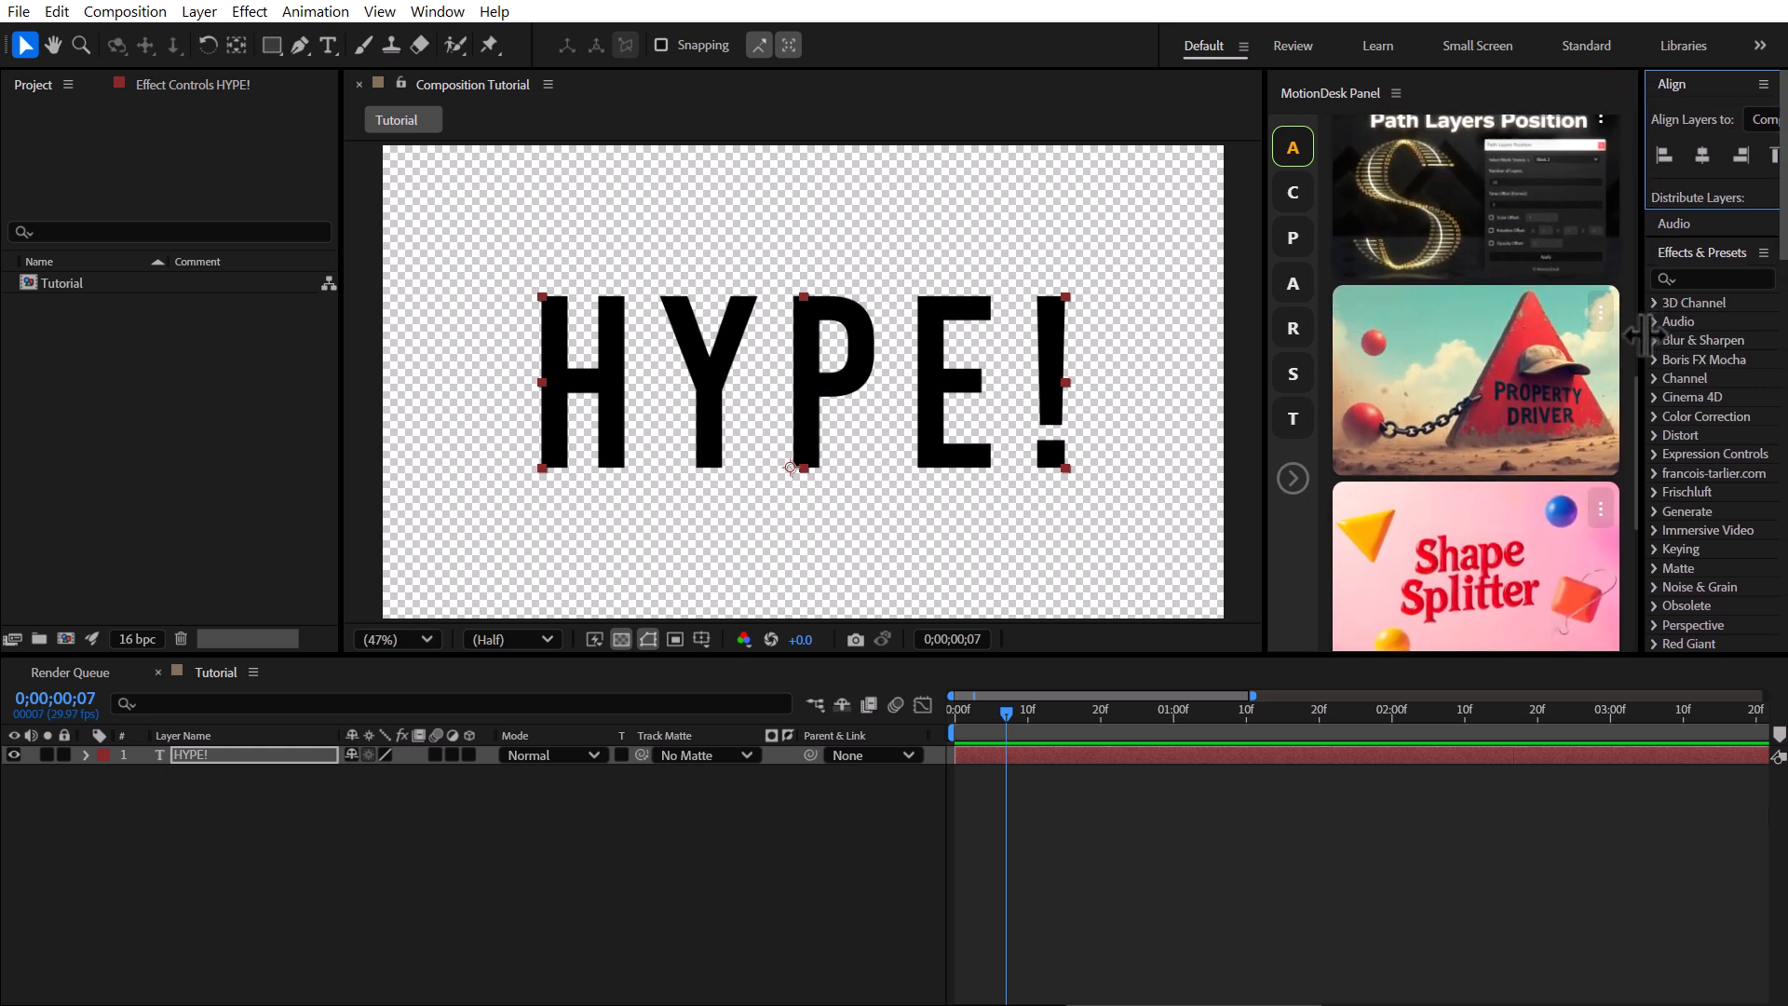
pyautogui.scroll(-4, 1470, 208)
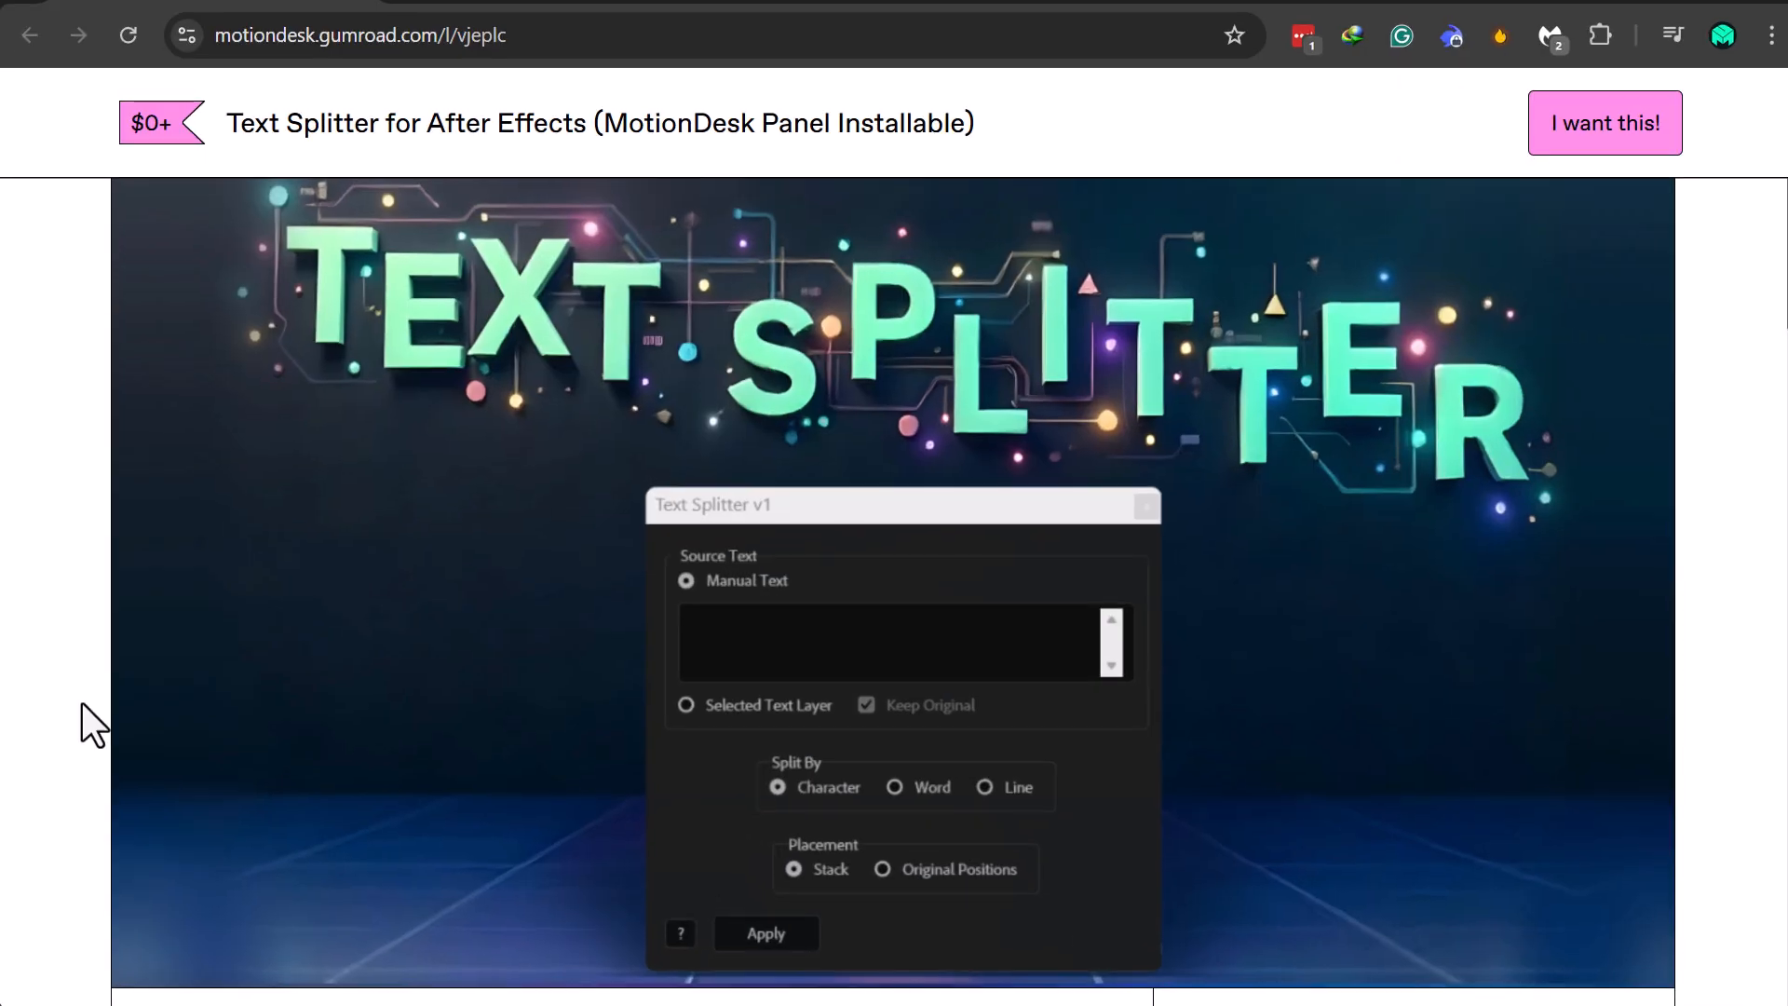
# Browse the Text Splitter for After Effects download page.
pyautogui.scroll(-8, 989, 271)
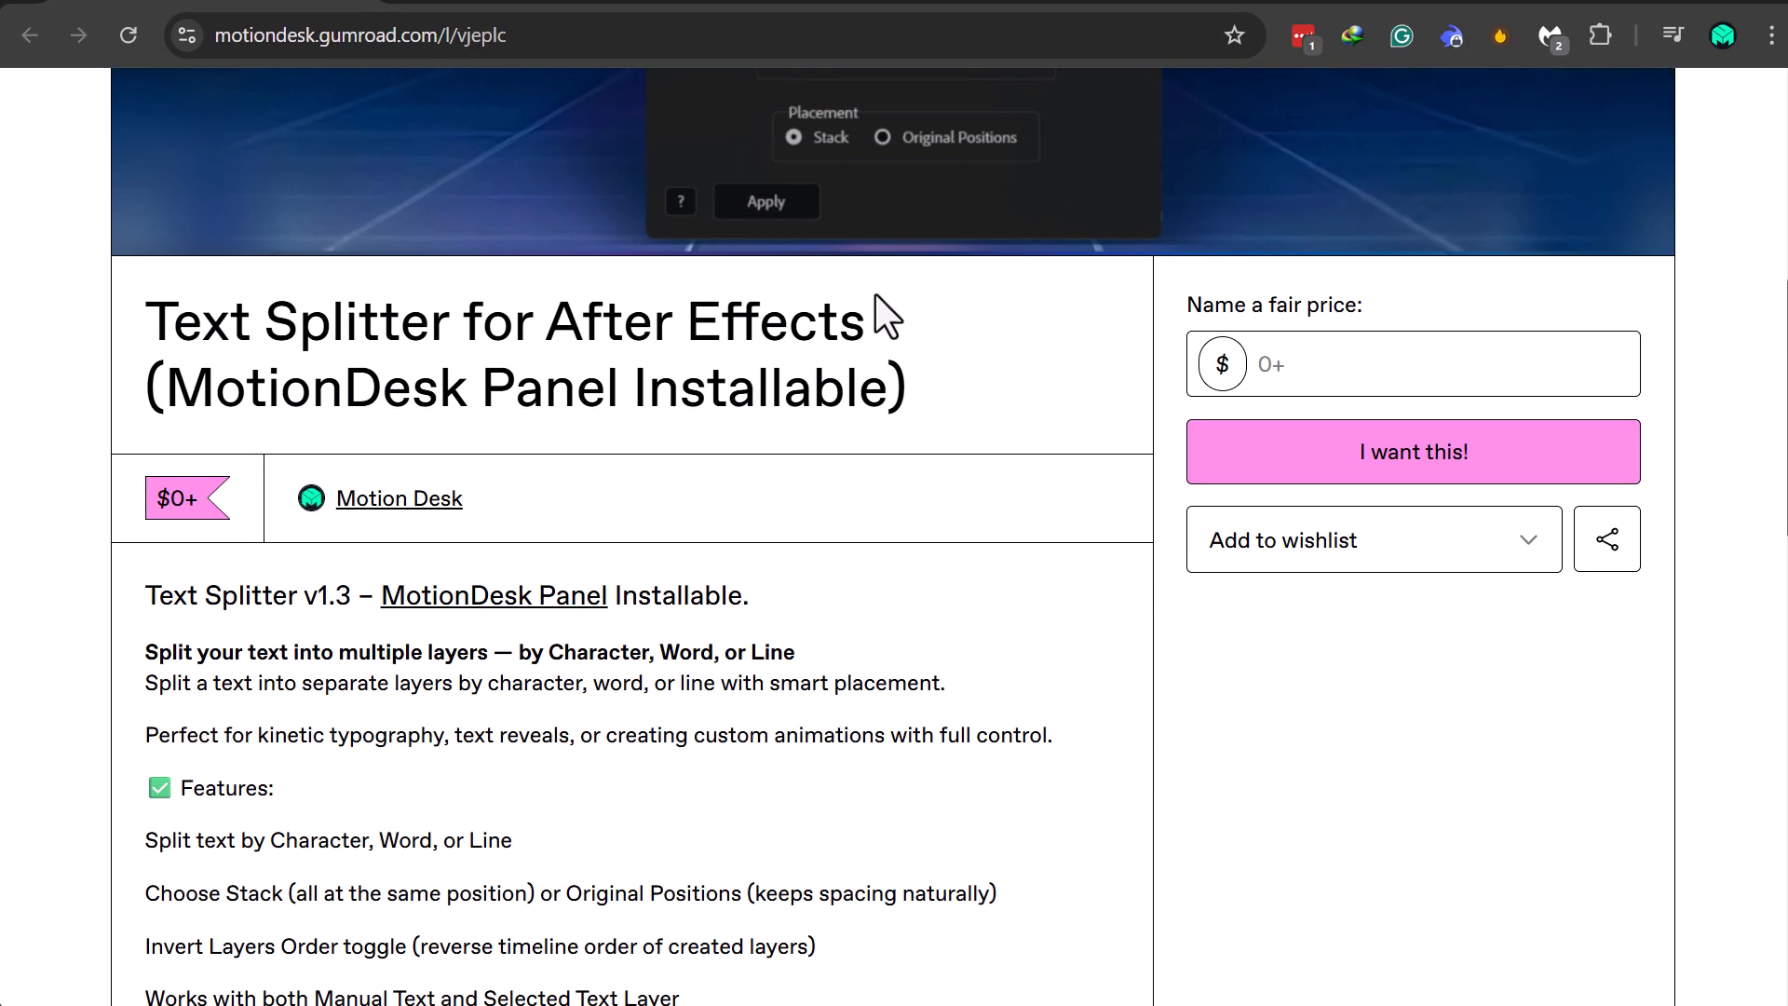
pyautogui.scroll(-5, 856, 309)
pyautogui.scroll(-4, 820, 309)
pyautogui.scroll(15, 824, 321)
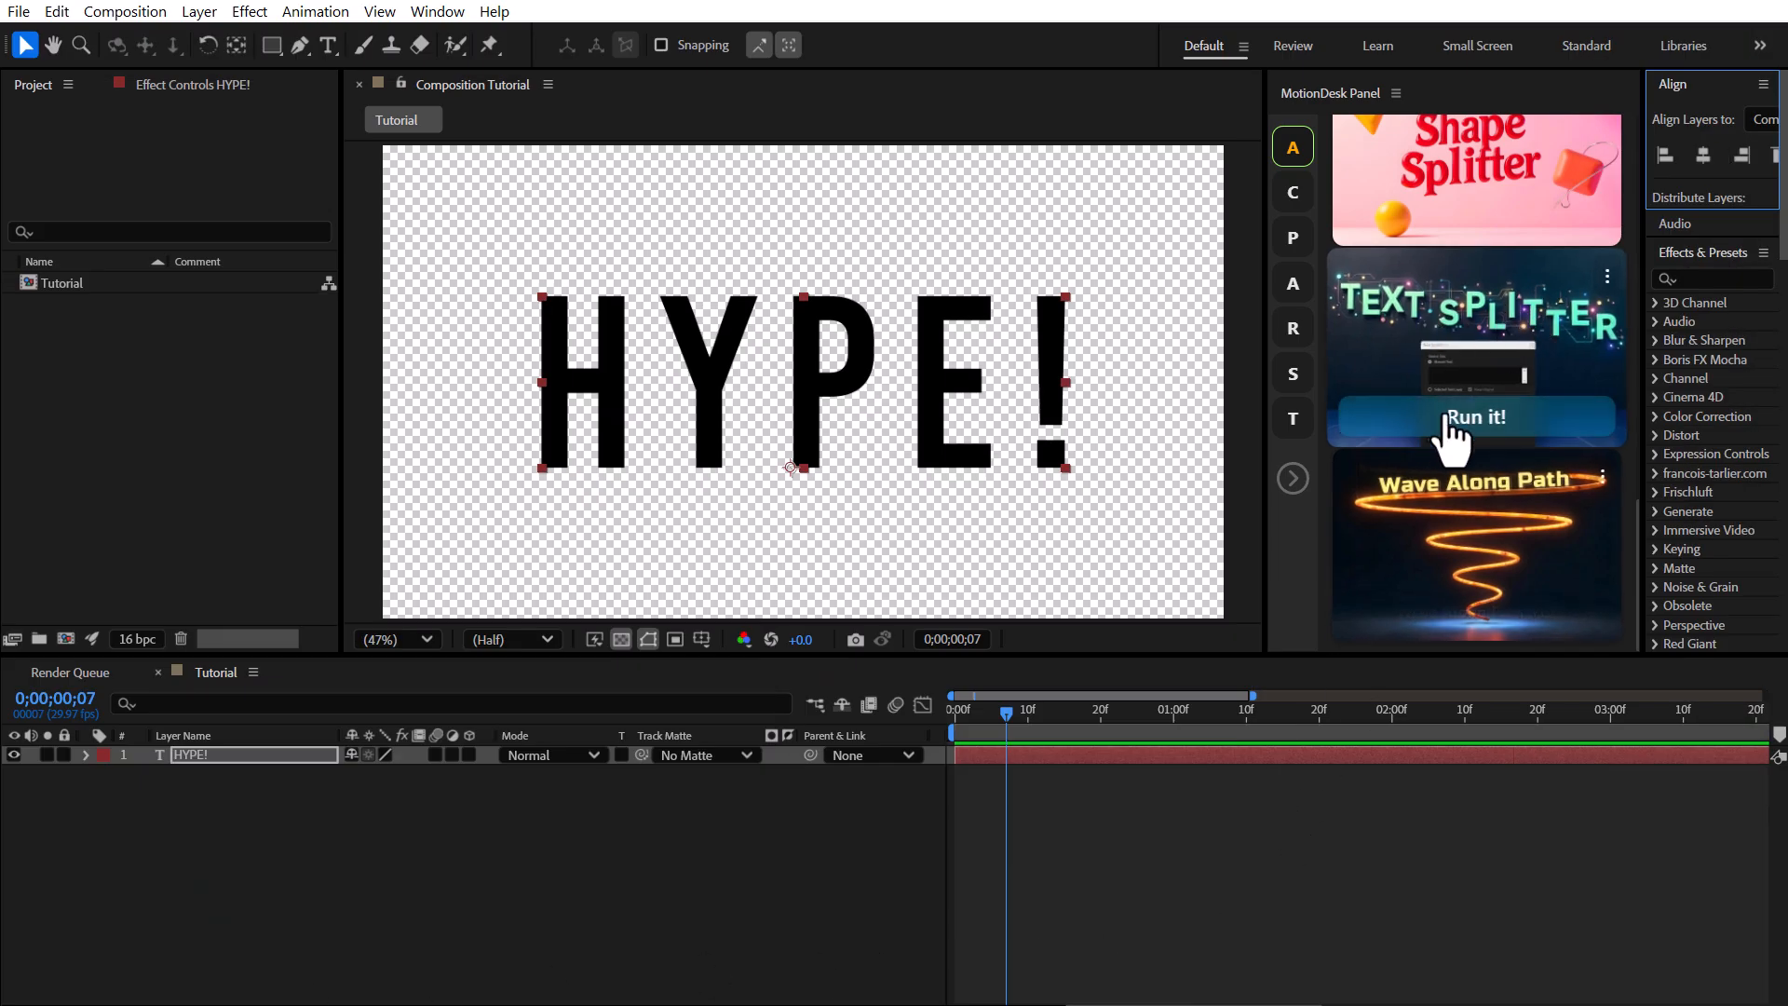
# Split the selected HYPE! text layer by character with Text Splitter, placing letters at original position (exact) without keeping the original.
pyautogui.click(1453, 424)
pyautogui.moveTo(184, 351); pyautogui.dragTo(1215, 501)
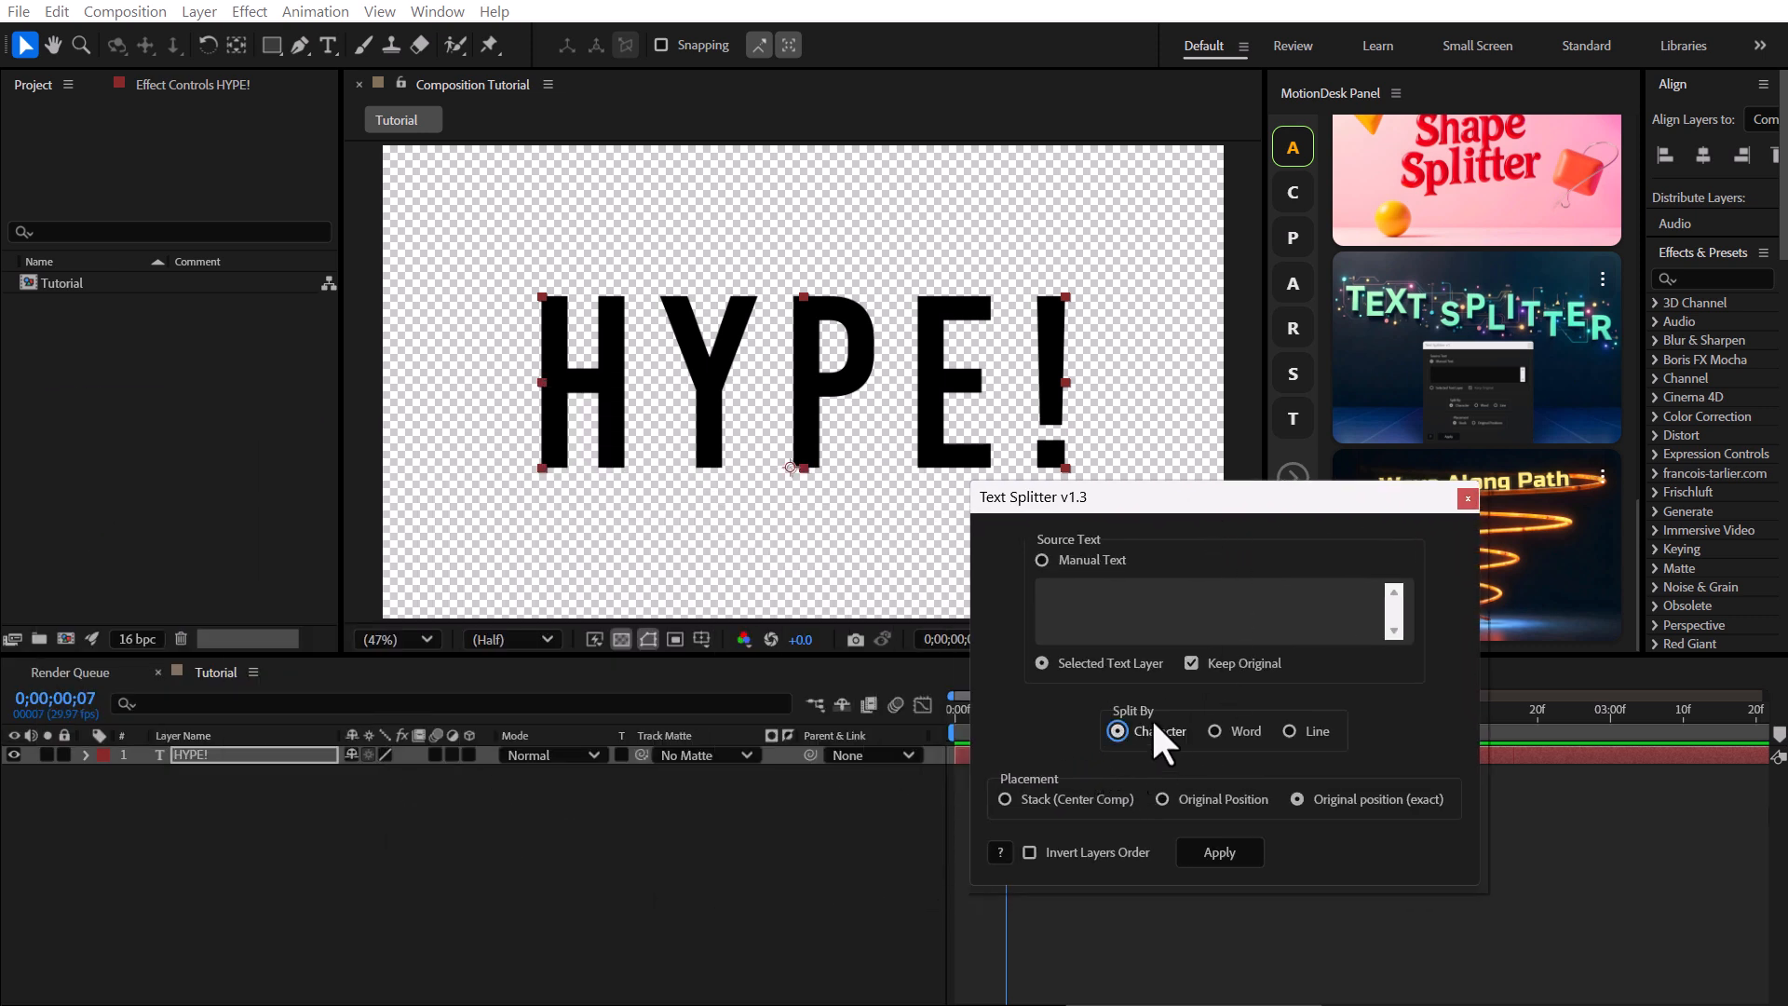
pyautogui.click(1200, 663)
pyautogui.click(1235, 845)
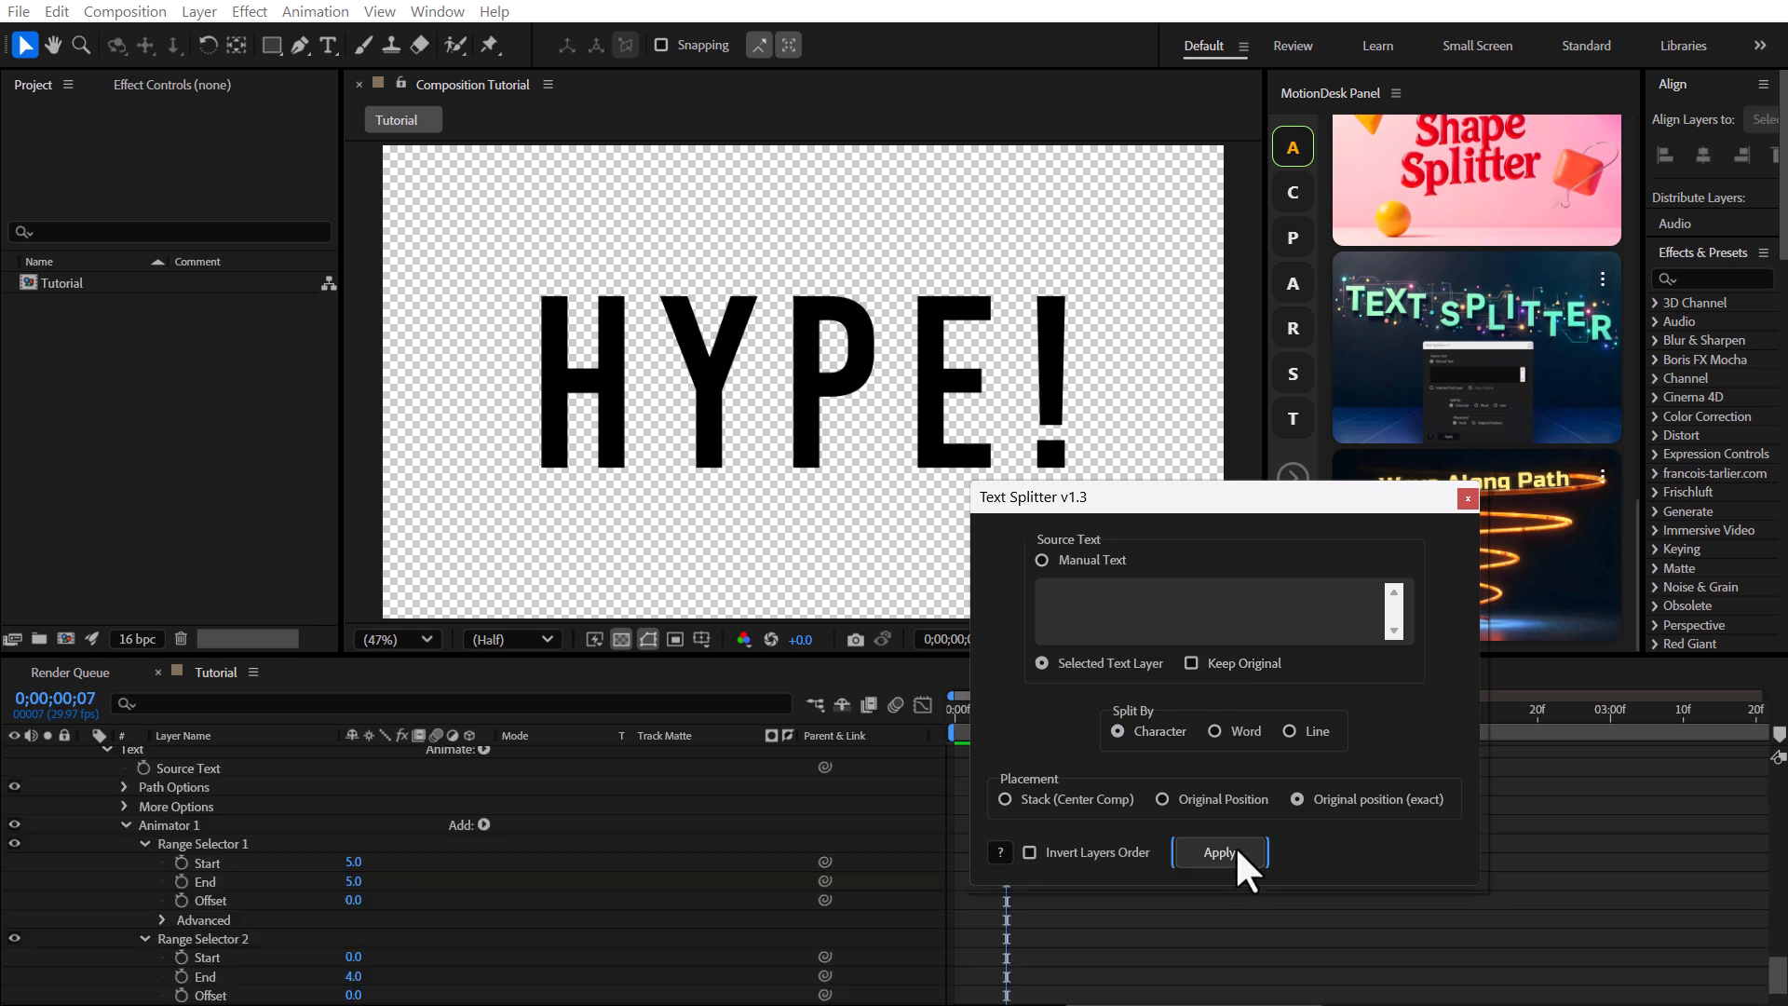
pyautogui.click(1468, 497)
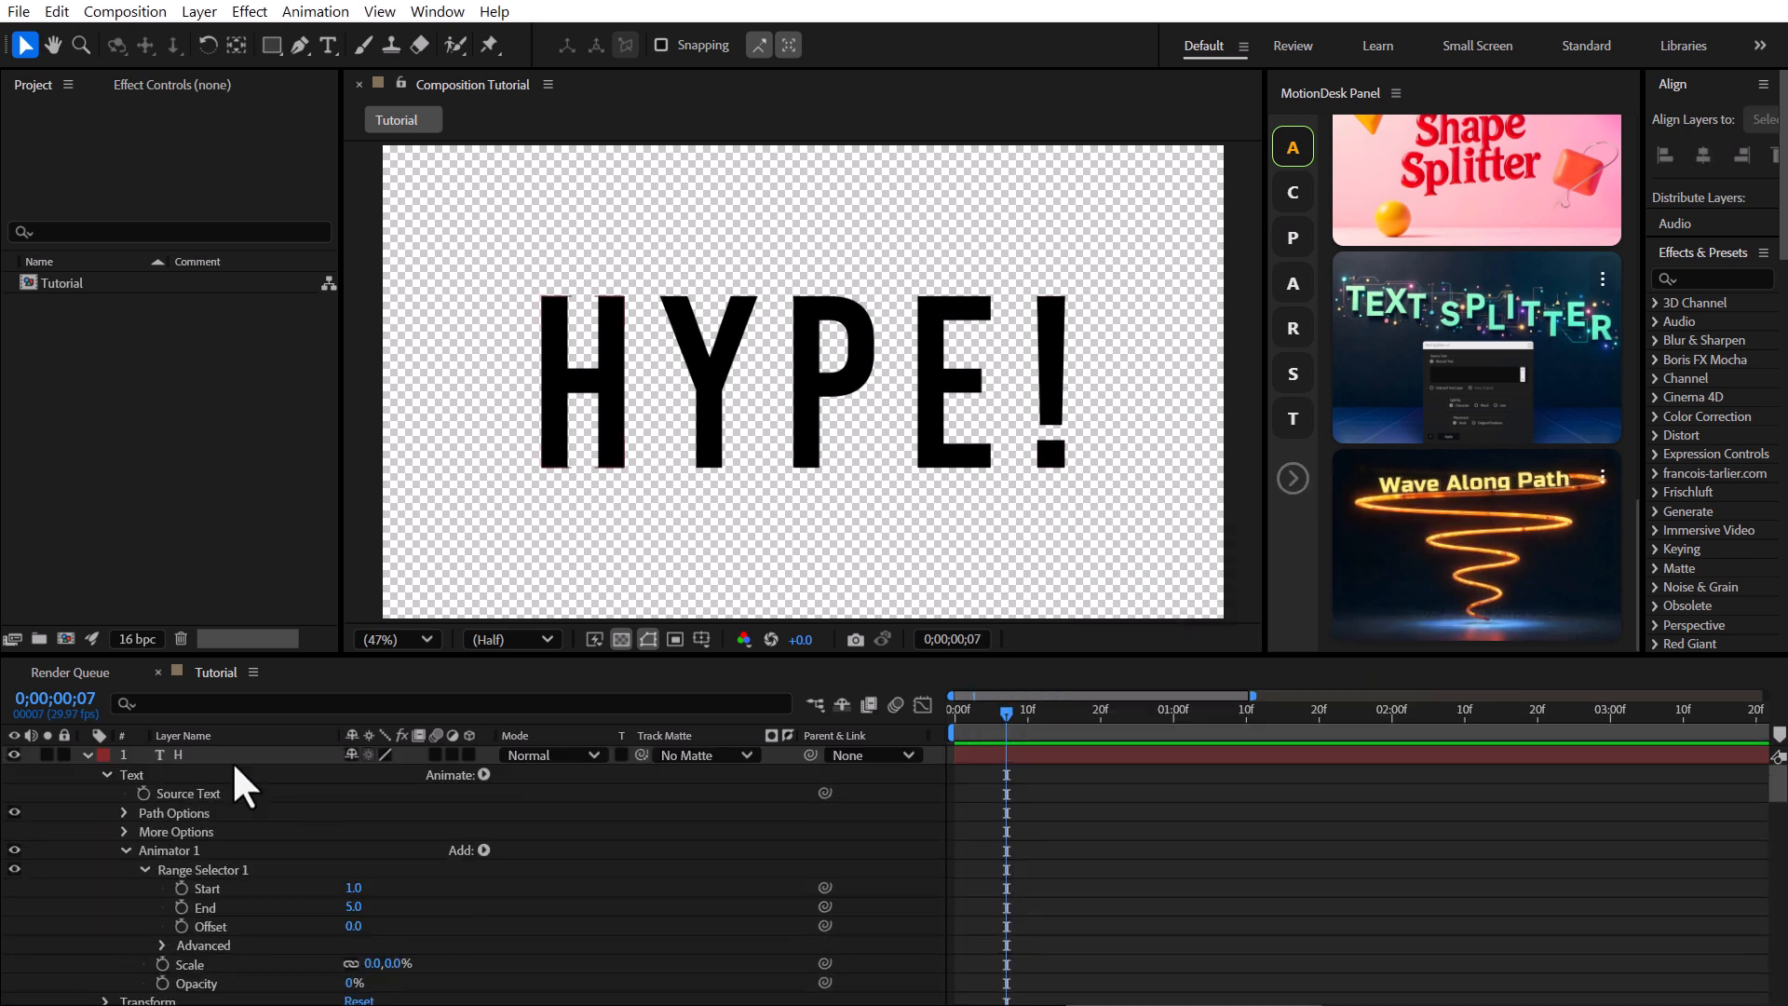
# Check each split letter by selecting it in the composition viewer.
pyautogui.click(610, 428)
pyautogui.click(678, 410)
pyautogui.click(826, 410)
pyautogui.click(959, 410)
pyautogui.click(1056, 400)
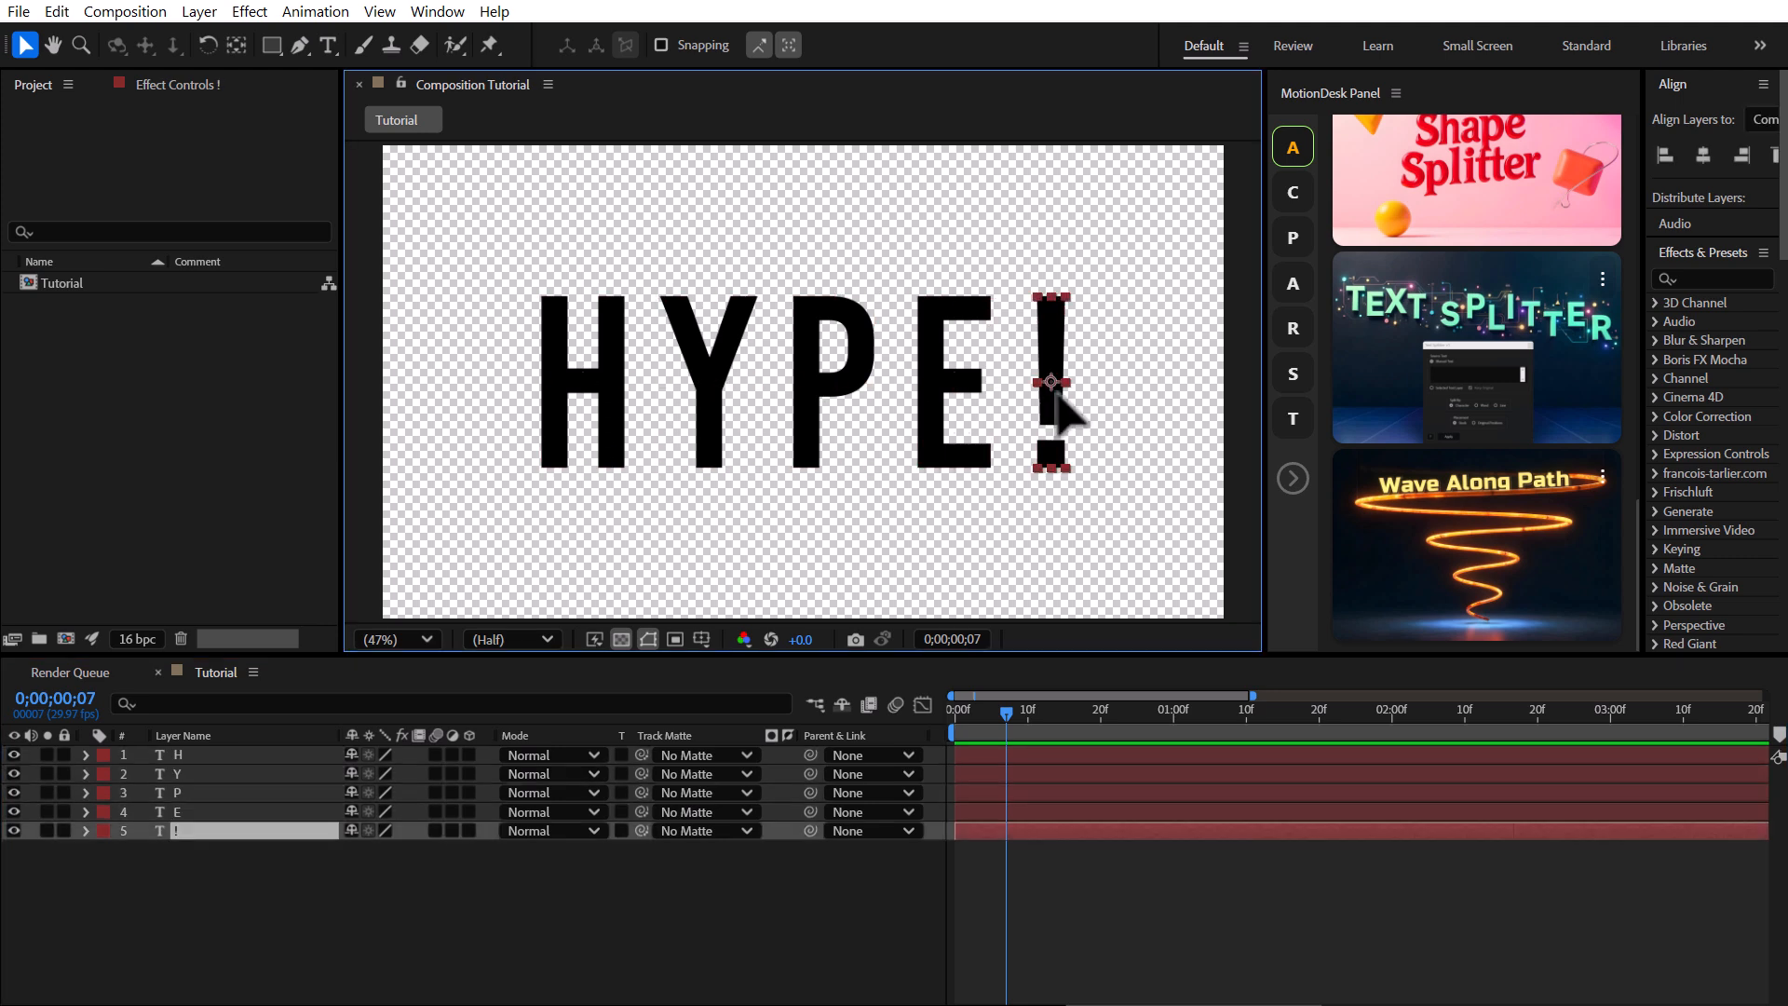
pyautogui.click(296, 906)
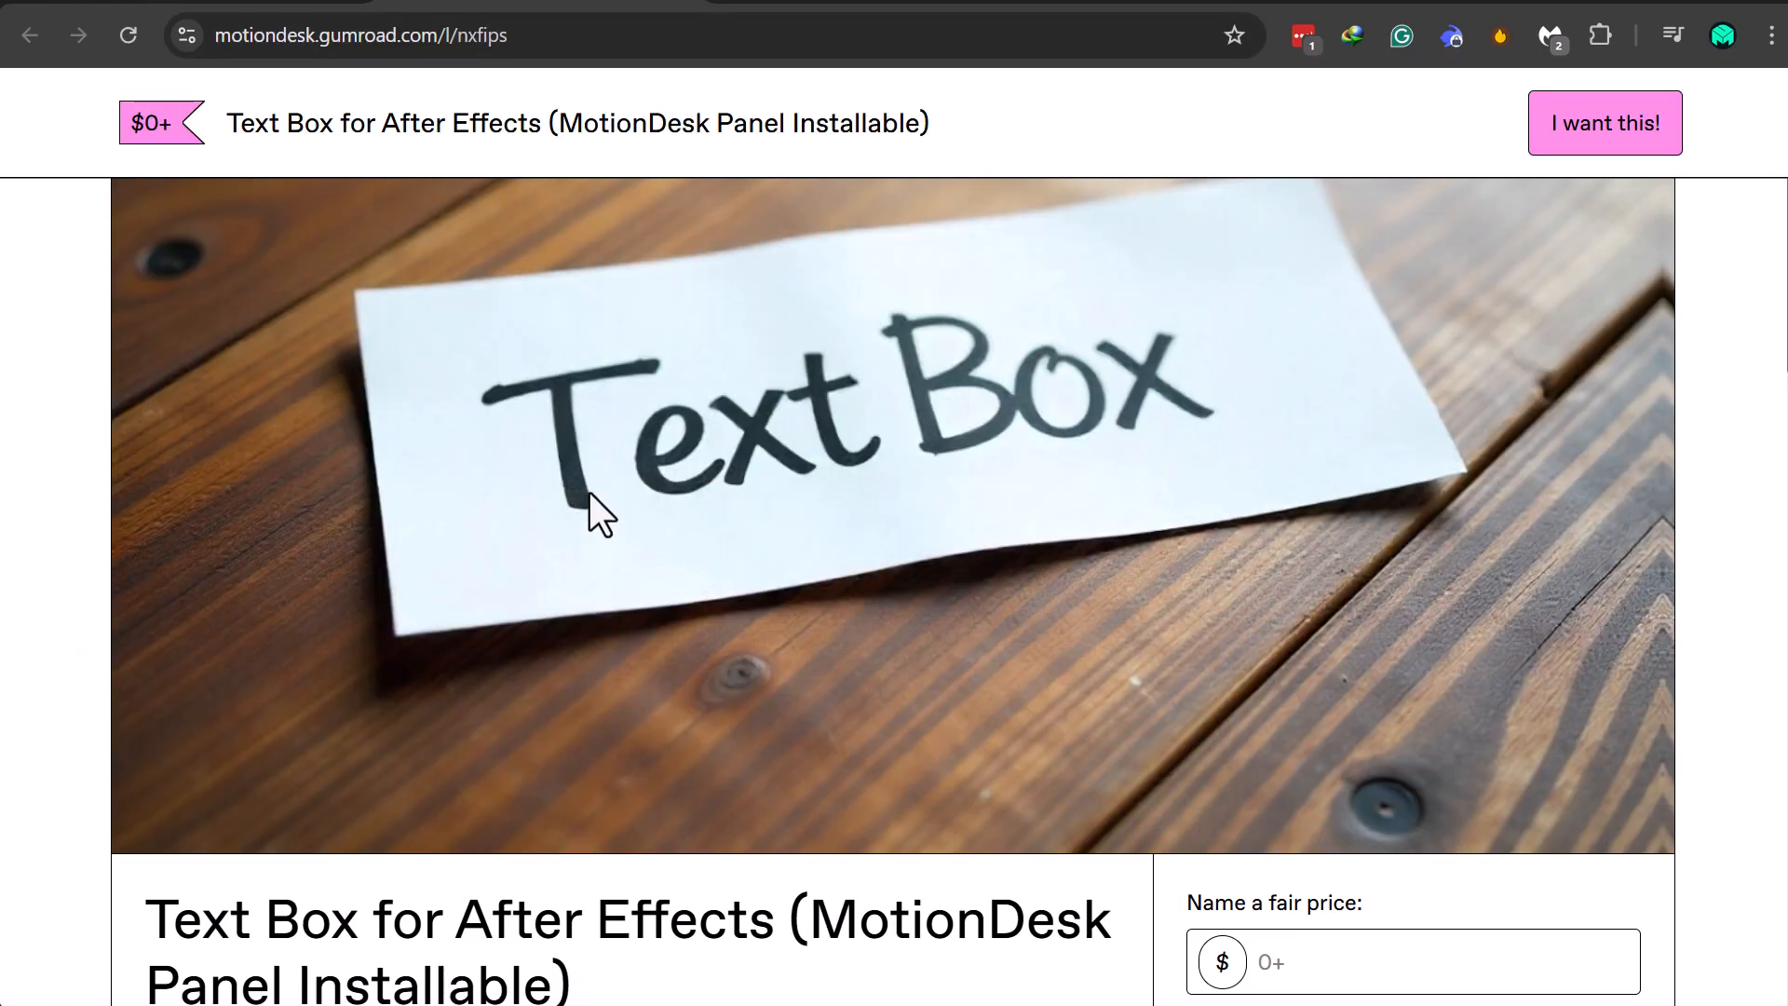
# Review the Text Box for After Effects download page.
pyautogui.scroll(-12, 589, 493)
pyautogui.scroll(14, 590, 494)
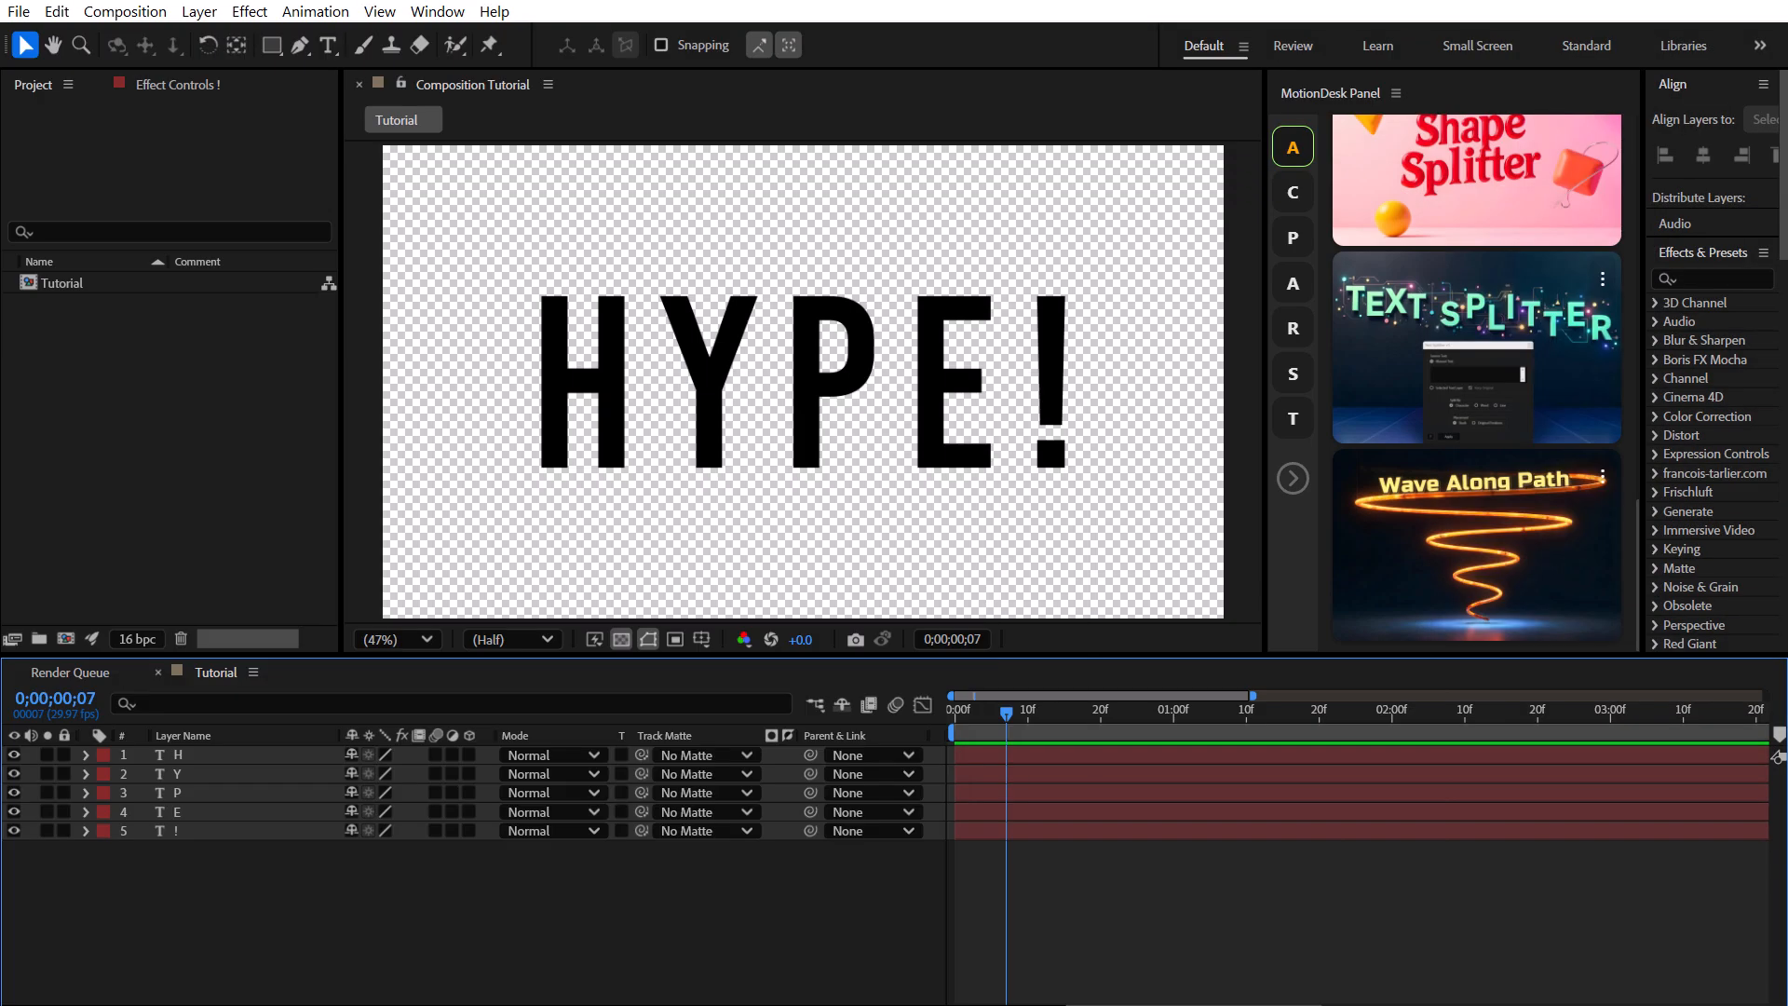
pyautogui.scroll(-5, 1472, 403)
pyautogui.scroll(7, 1471, 402)
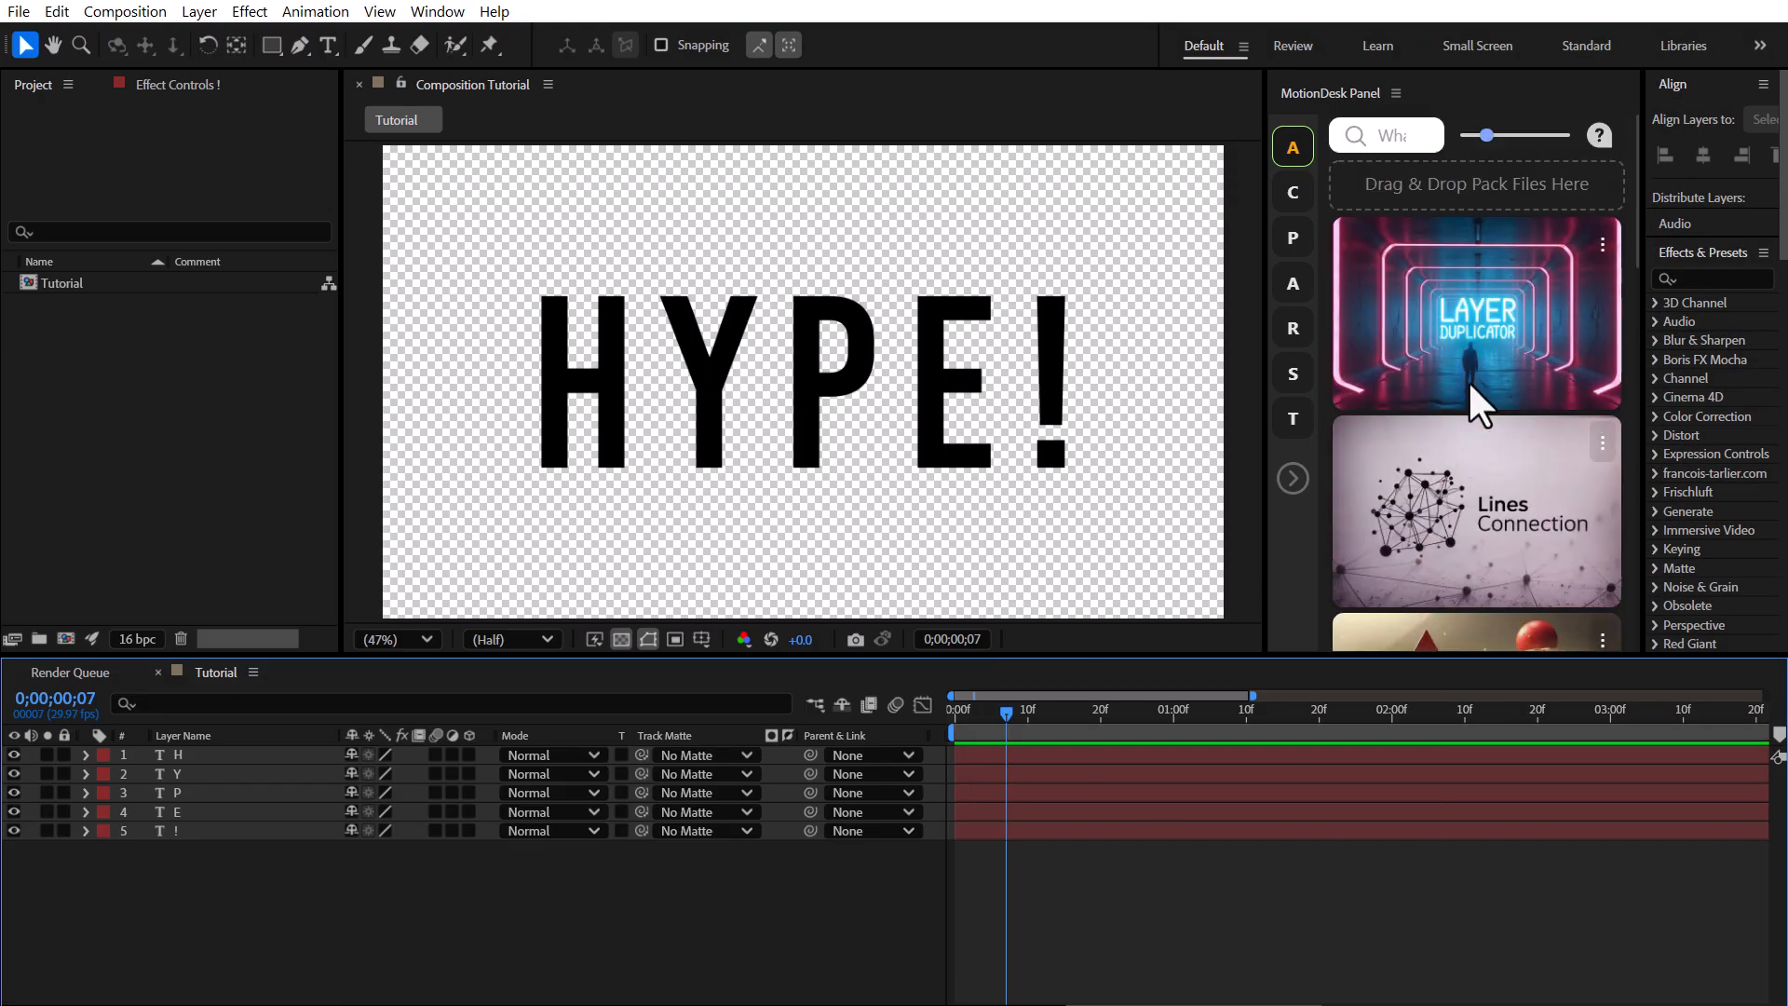
# Install the Text Box v1.2.7.zip pack by dropping it onto the MotionDesk panel.
pyautogui.click(693, 1004)
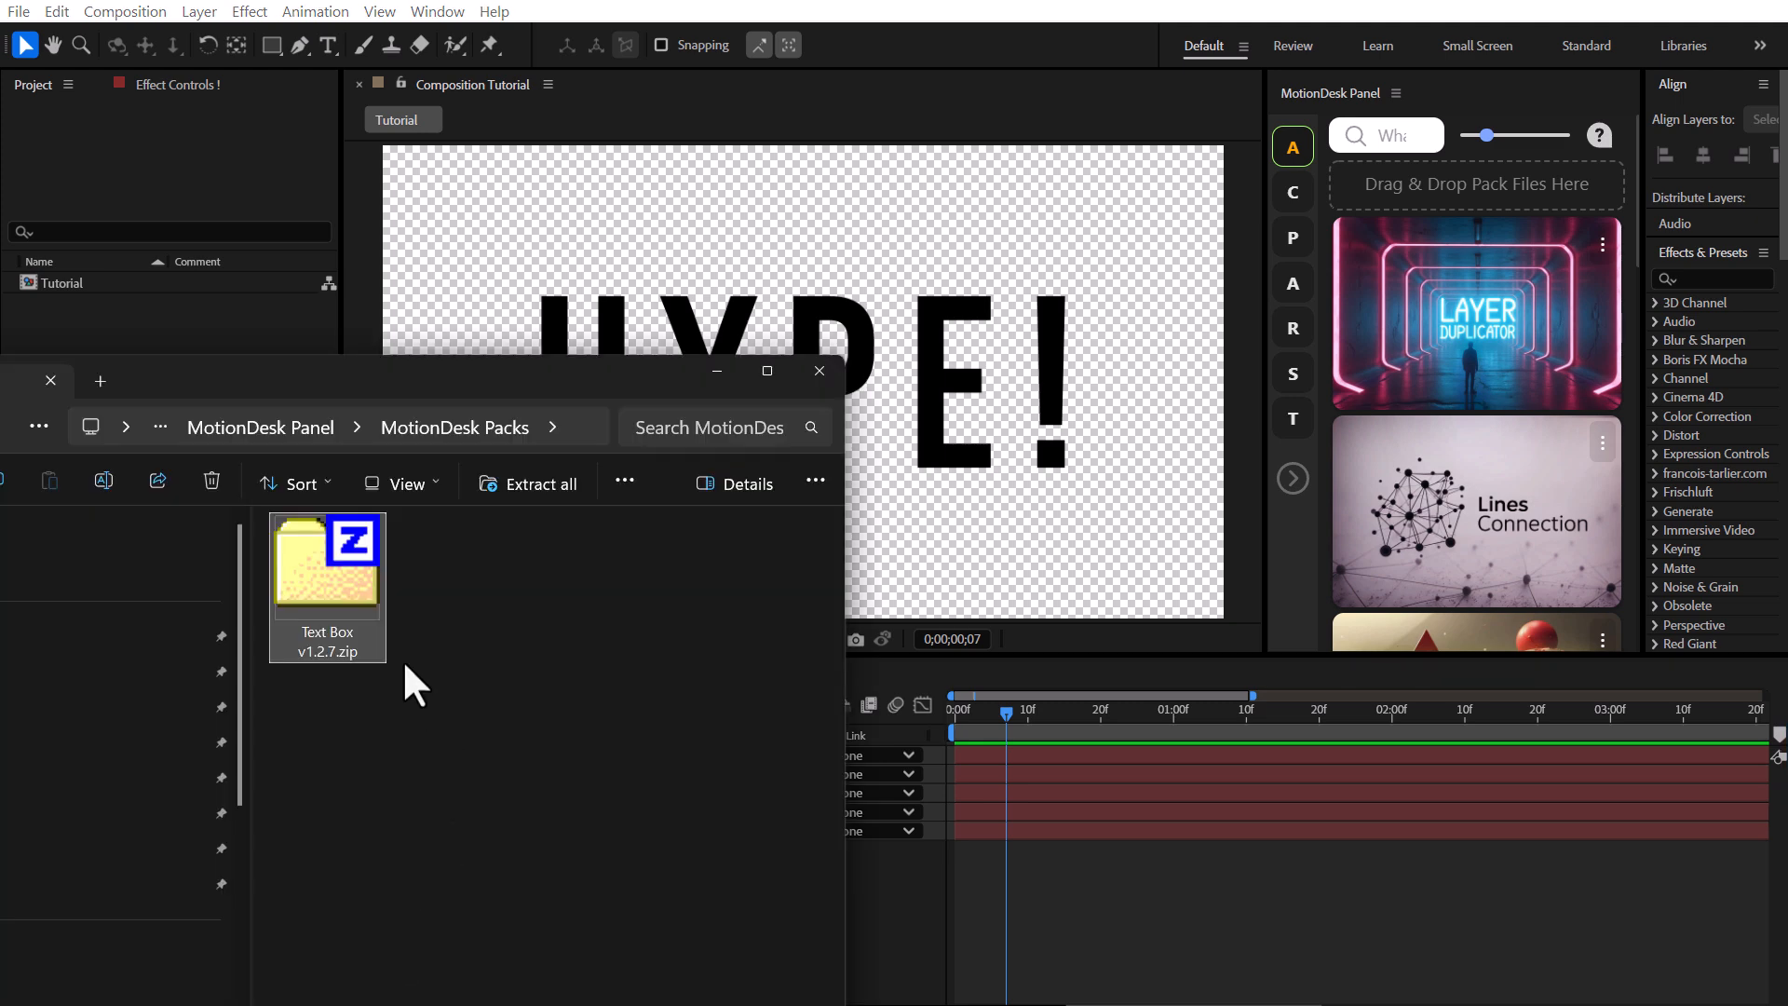
pyautogui.moveTo(332, 578); pyautogui.dragTo(1471, 201)
pyautogui.scroll(-12, 1475, 206)
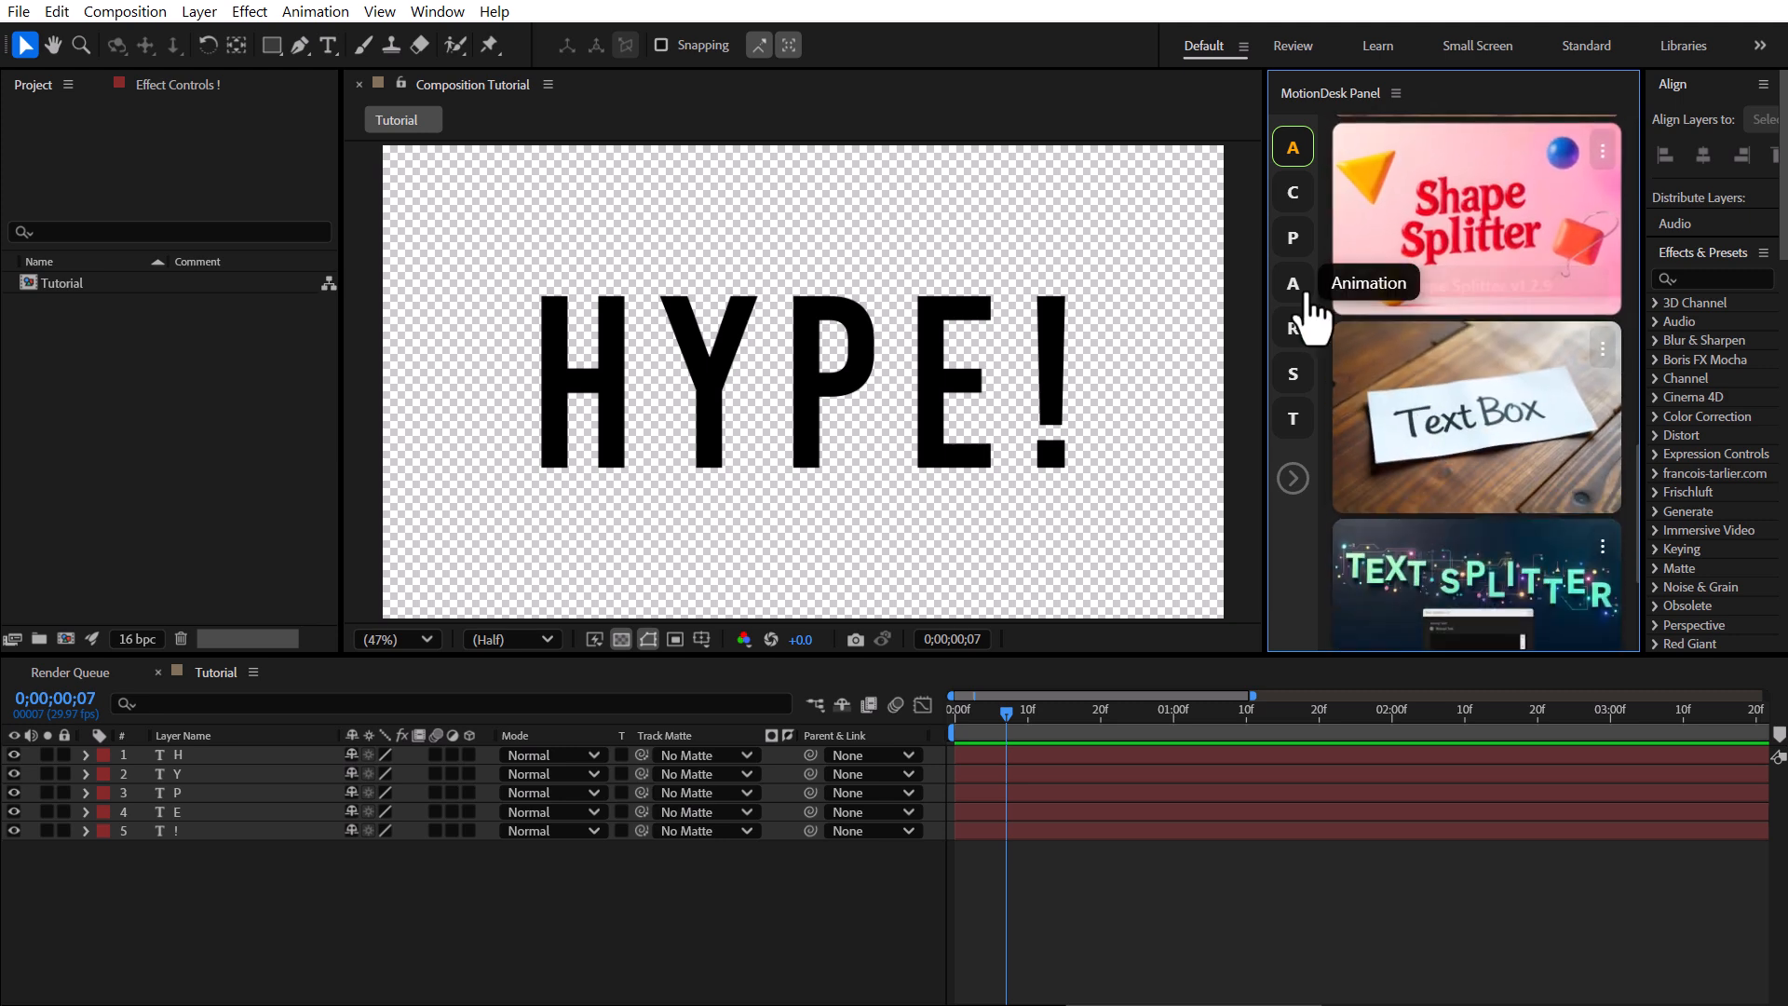
# Browse the MotionDesk panel's Text and All categories for the Text Box tool.
pyautogui.click(1293, 420)
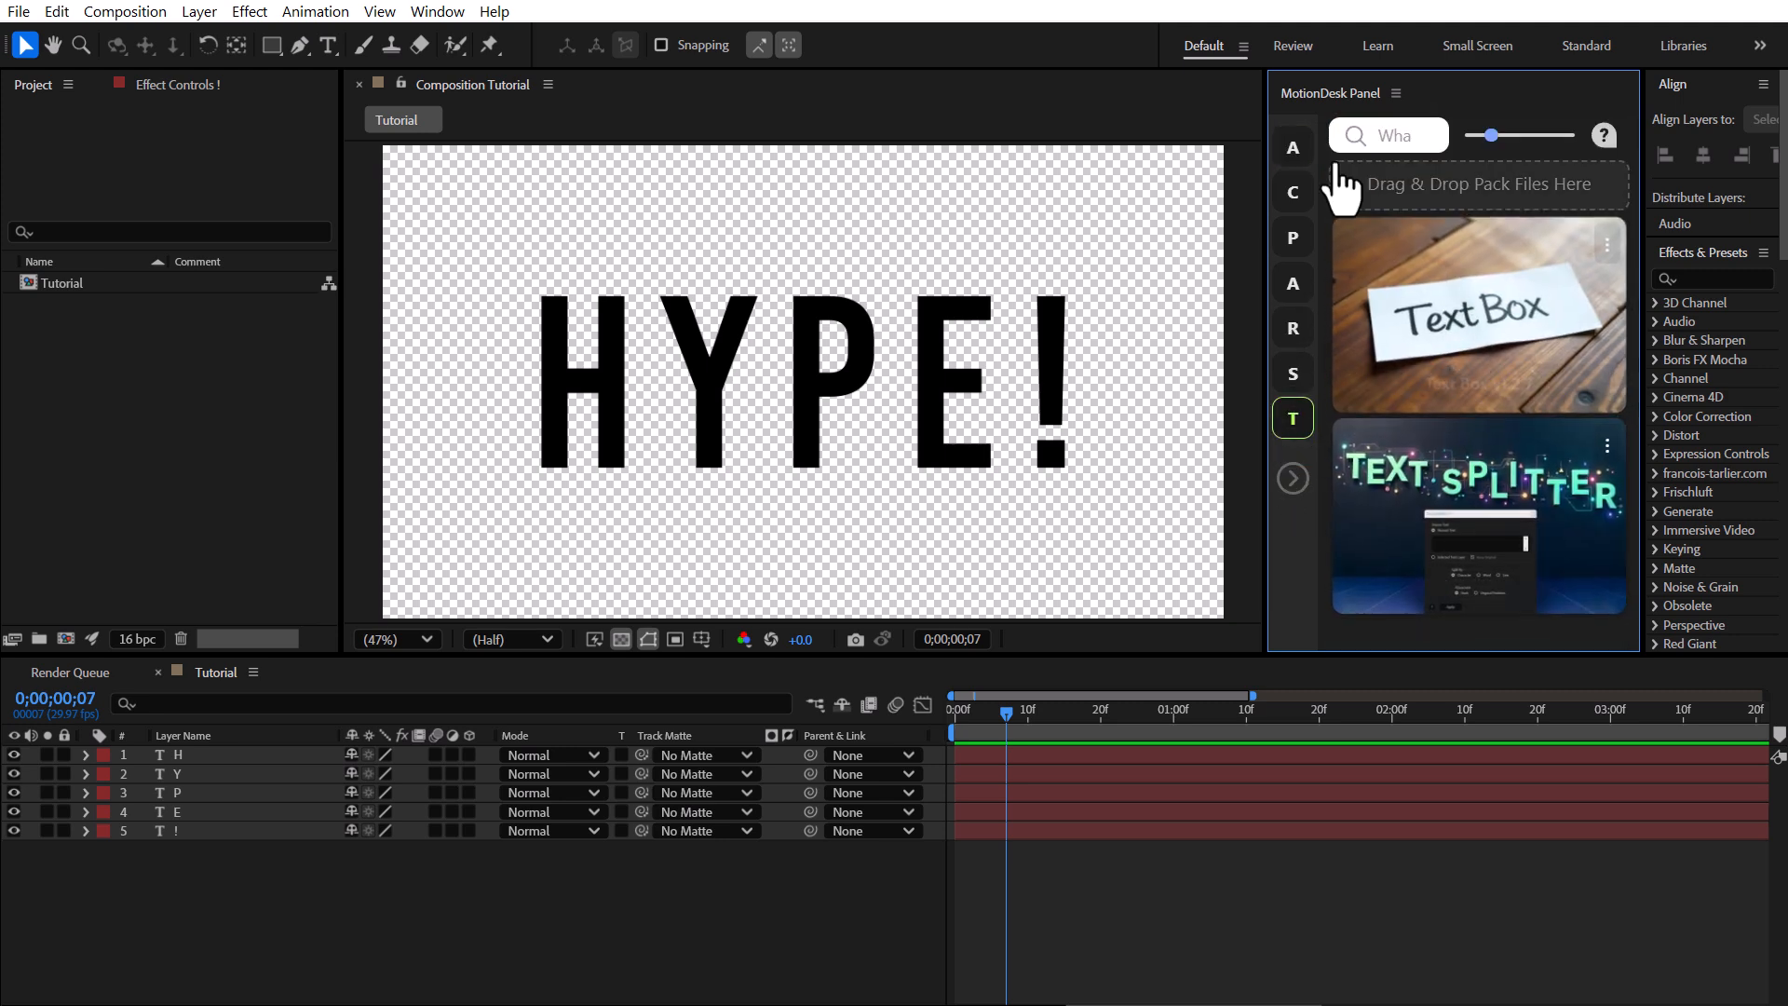
pyautogui.click(1293, 149)
pyautogui.scroll(-8, 1455, 291)
pyautogui.scroll(-1, 1446, 288)
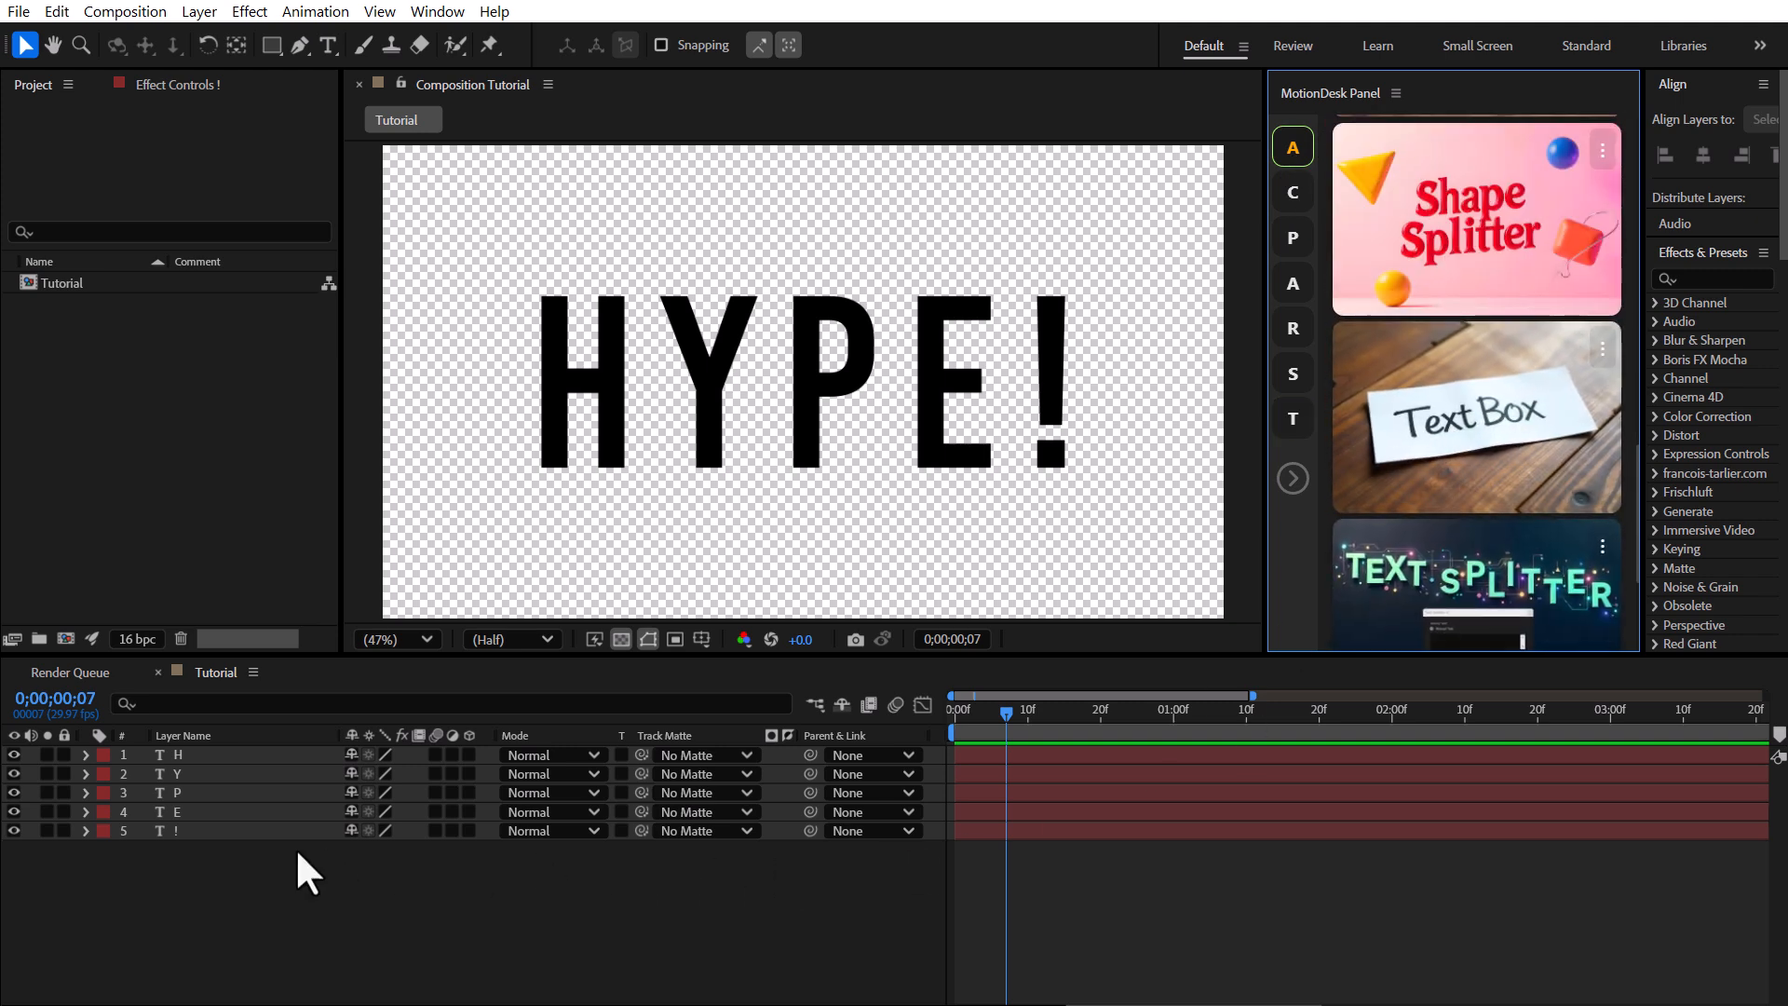
# Add a shape text box behind the H letter with Text Box, using 20 px padding on all sides.
pyautogui.click(578, 391)
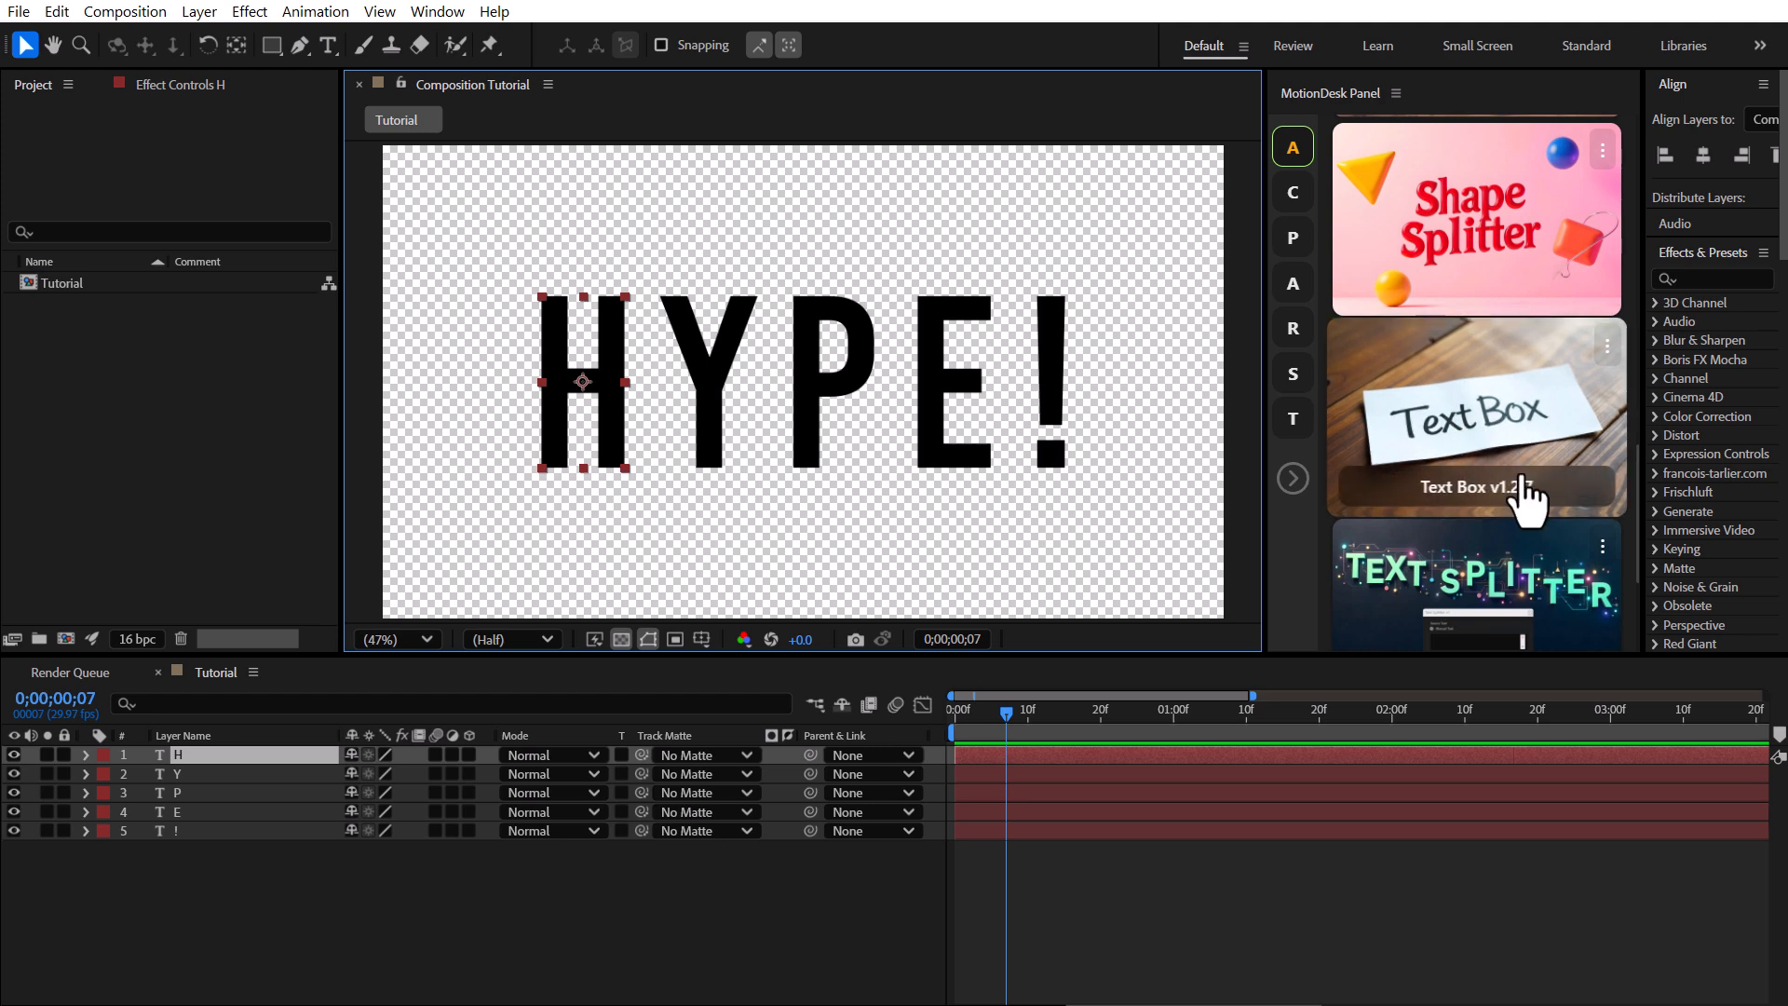
pyautogui.click(1406, 471)
pyautogui.moveTo(247, 400); pyautogui.dragTo(1432, 517)
pyautogui.click(1239, 821)
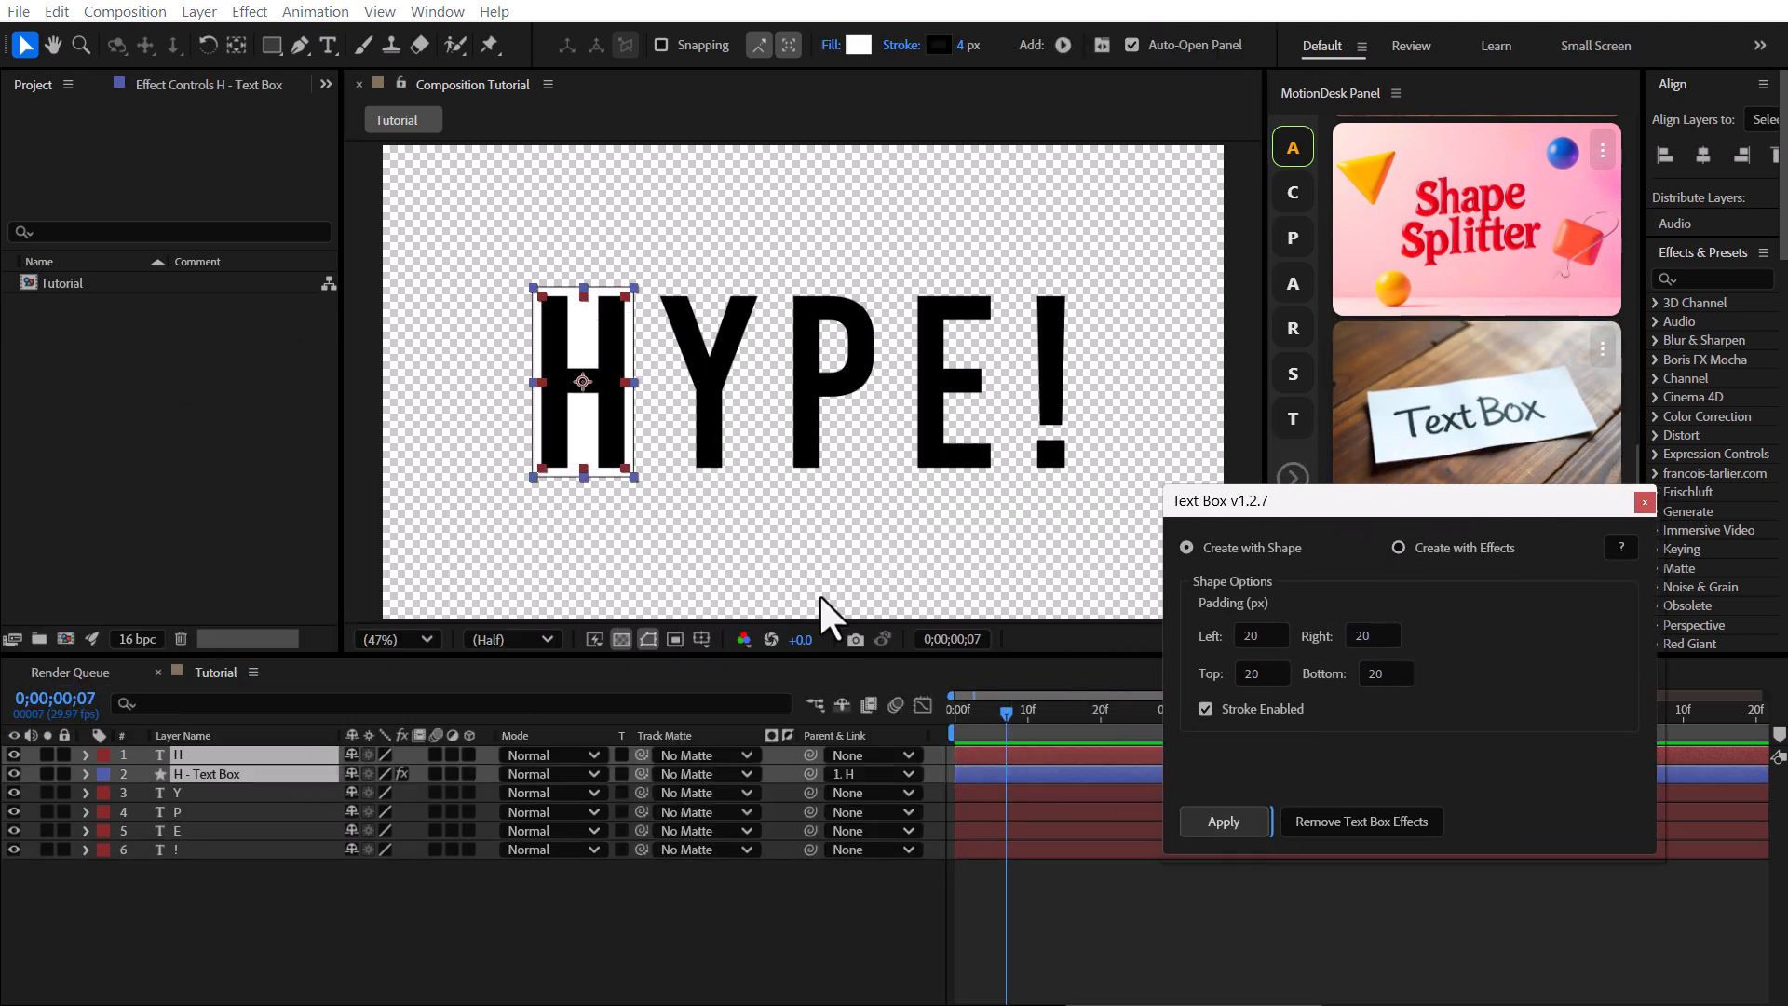
# Apply Text Box to the Y, P, E and ! letter layers, then close the Text Box dialog.
pyautogui.click(219, 795)
pyautogui.click(1221, 821)
pyautogui.click(827, 830)
pyautogui.click(1221, 821)
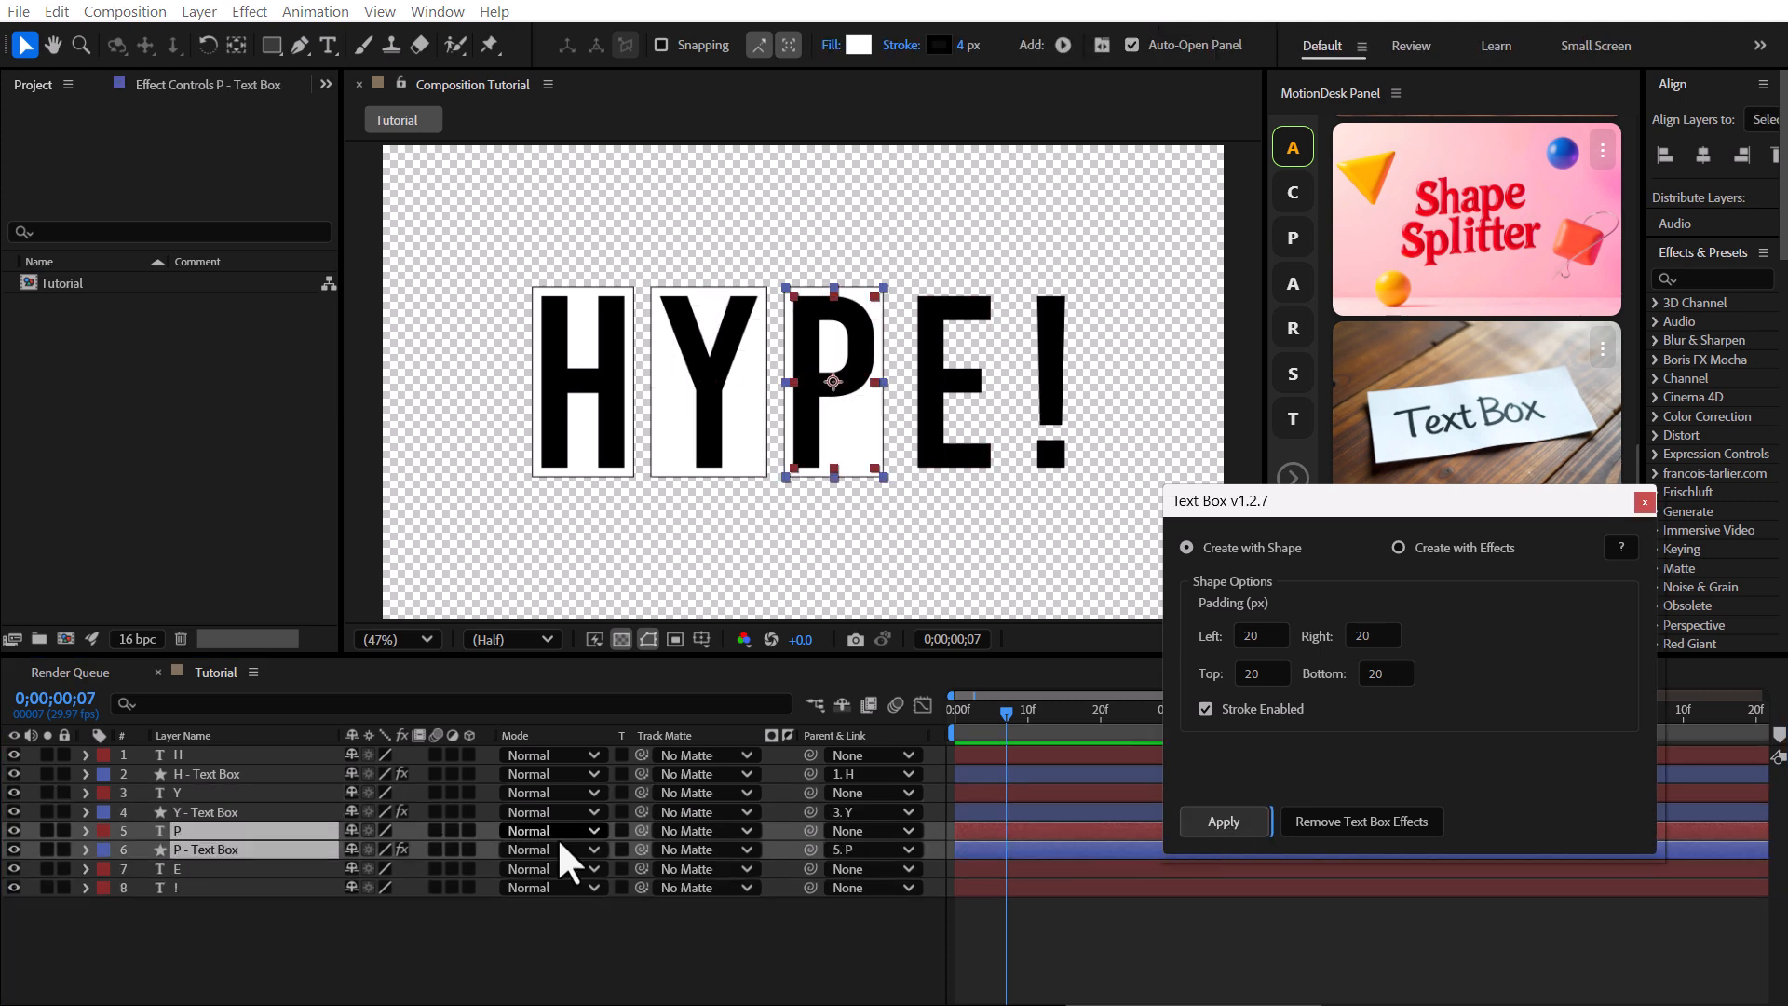
pyautogui.click(666, 868)
pyautogui.click(1222, 821)
pyautogui.click(224, 906)
pyautogui.click(1222, 822)
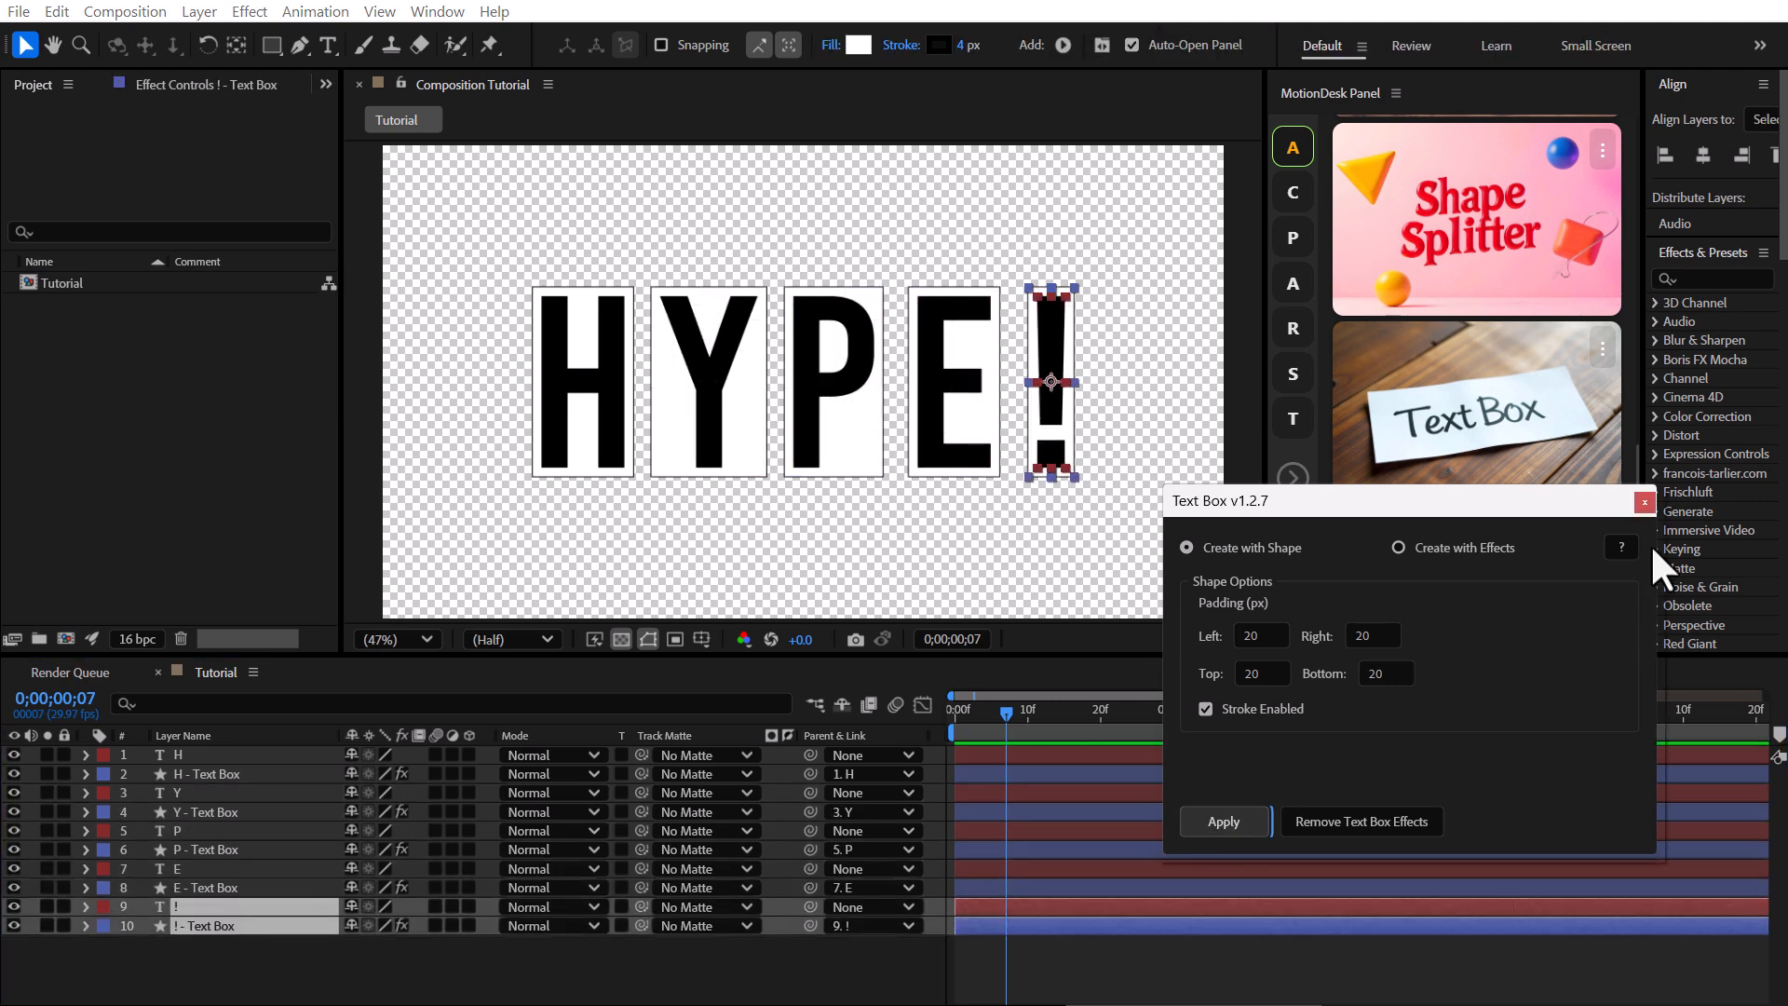
pyautogui.click(1644, 501)
# Set the H box's left and right padding to 40 and top and bottom padding to 55.
pyautogui.click(224, 776)
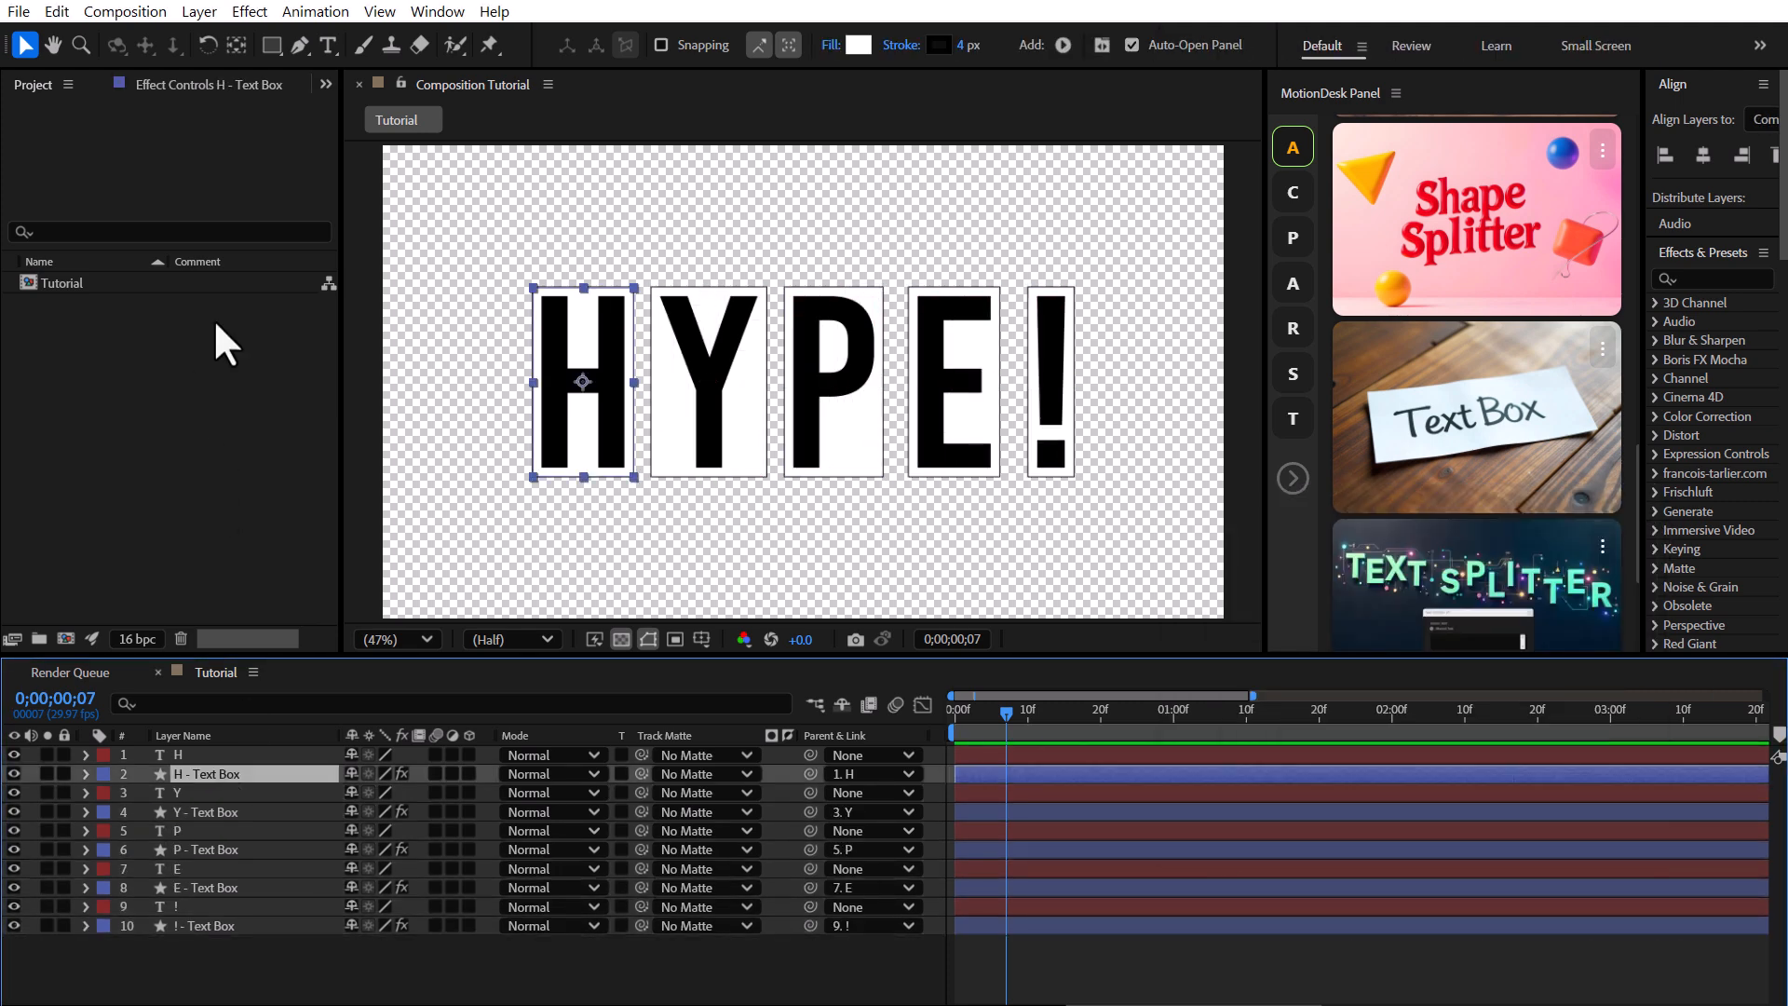
pyautogui.click(186, 82)
pyautogui.click(203, 185)
pyautogui.write('40')
pyautogui.click(205, 223)
pyautogui.press('Return')
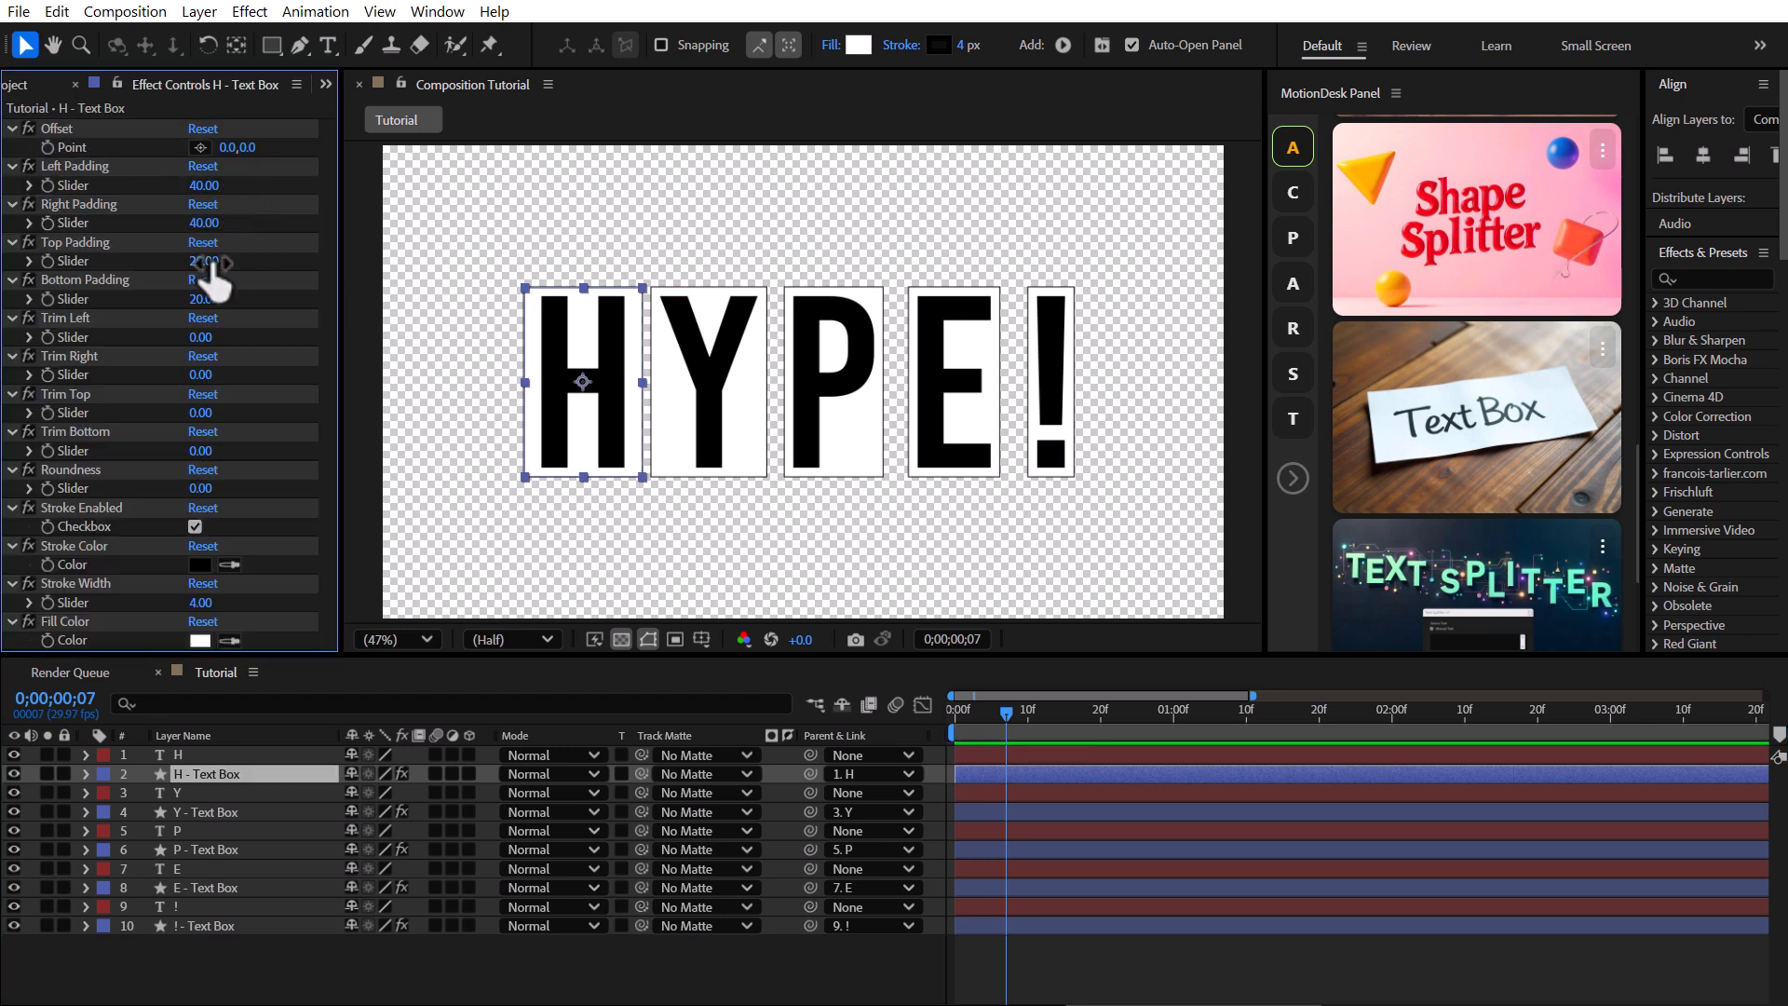
pyautogui.click(215, 299)
pyautogui.write('55')
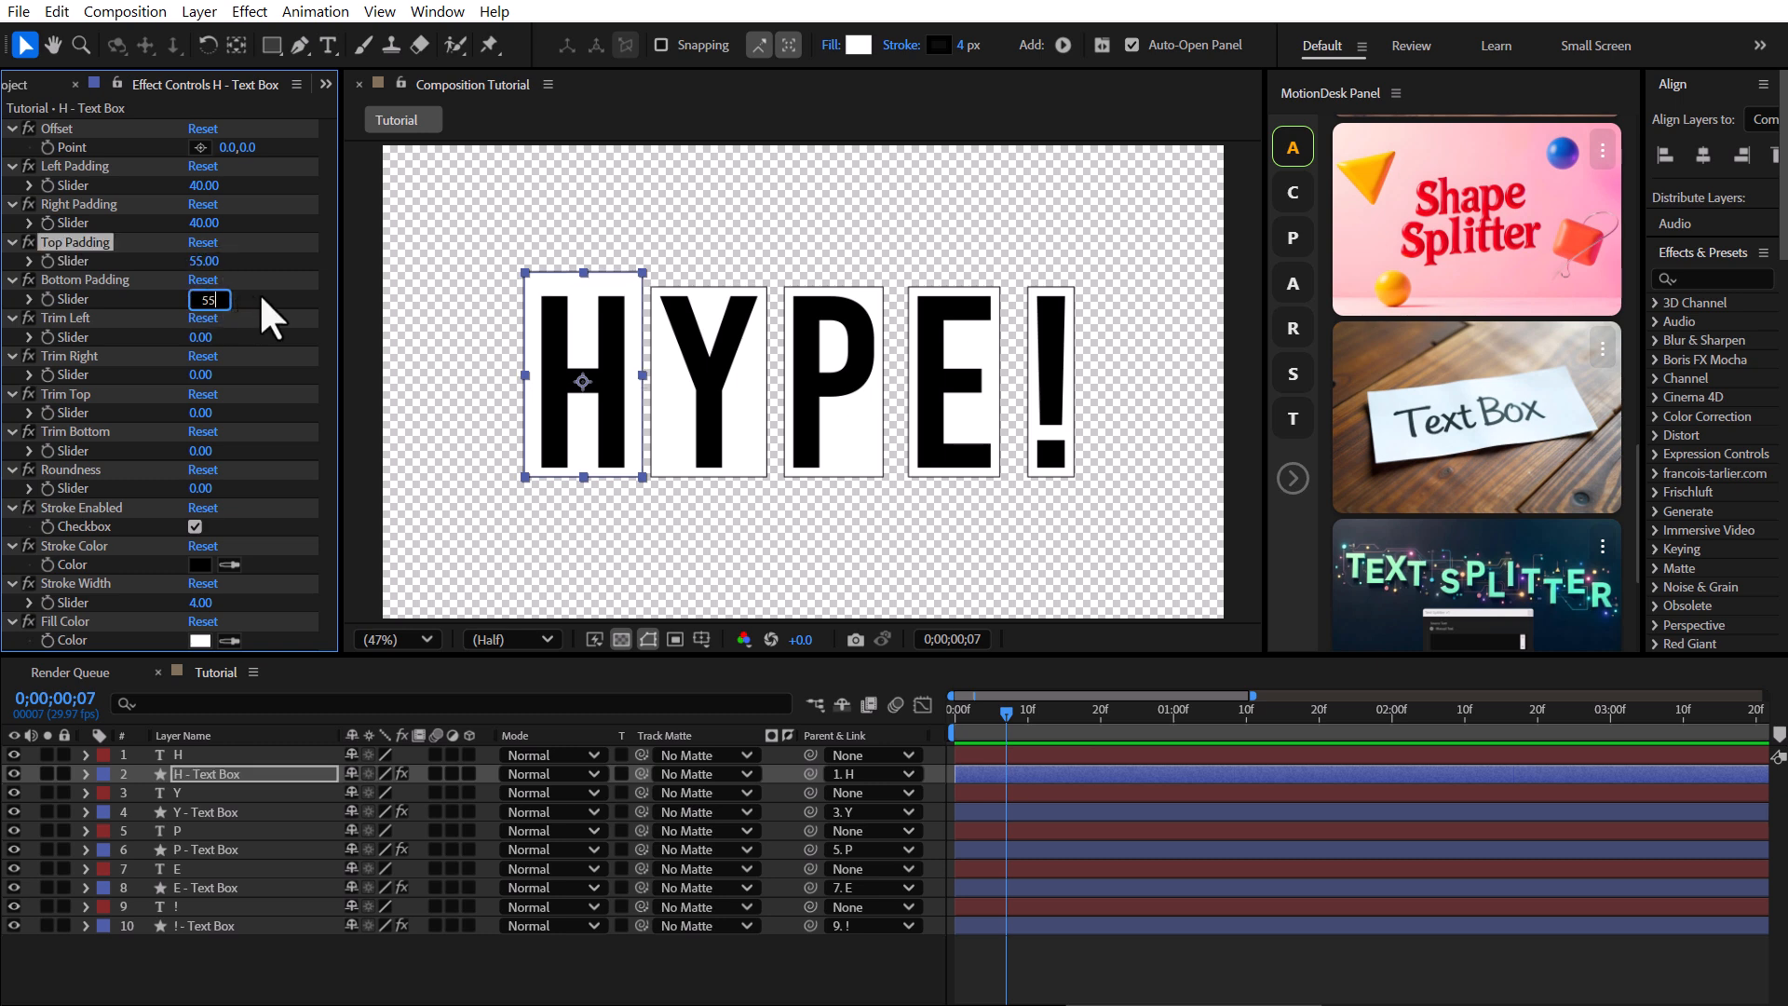
pyautogui.click(261, 293)
# Set the Y box's left and right padding to 40 and top and bottom padding to 55.
pyautogui.click(226, 812)
pyautogui.click(205, 223)
pyautogui.write('40')
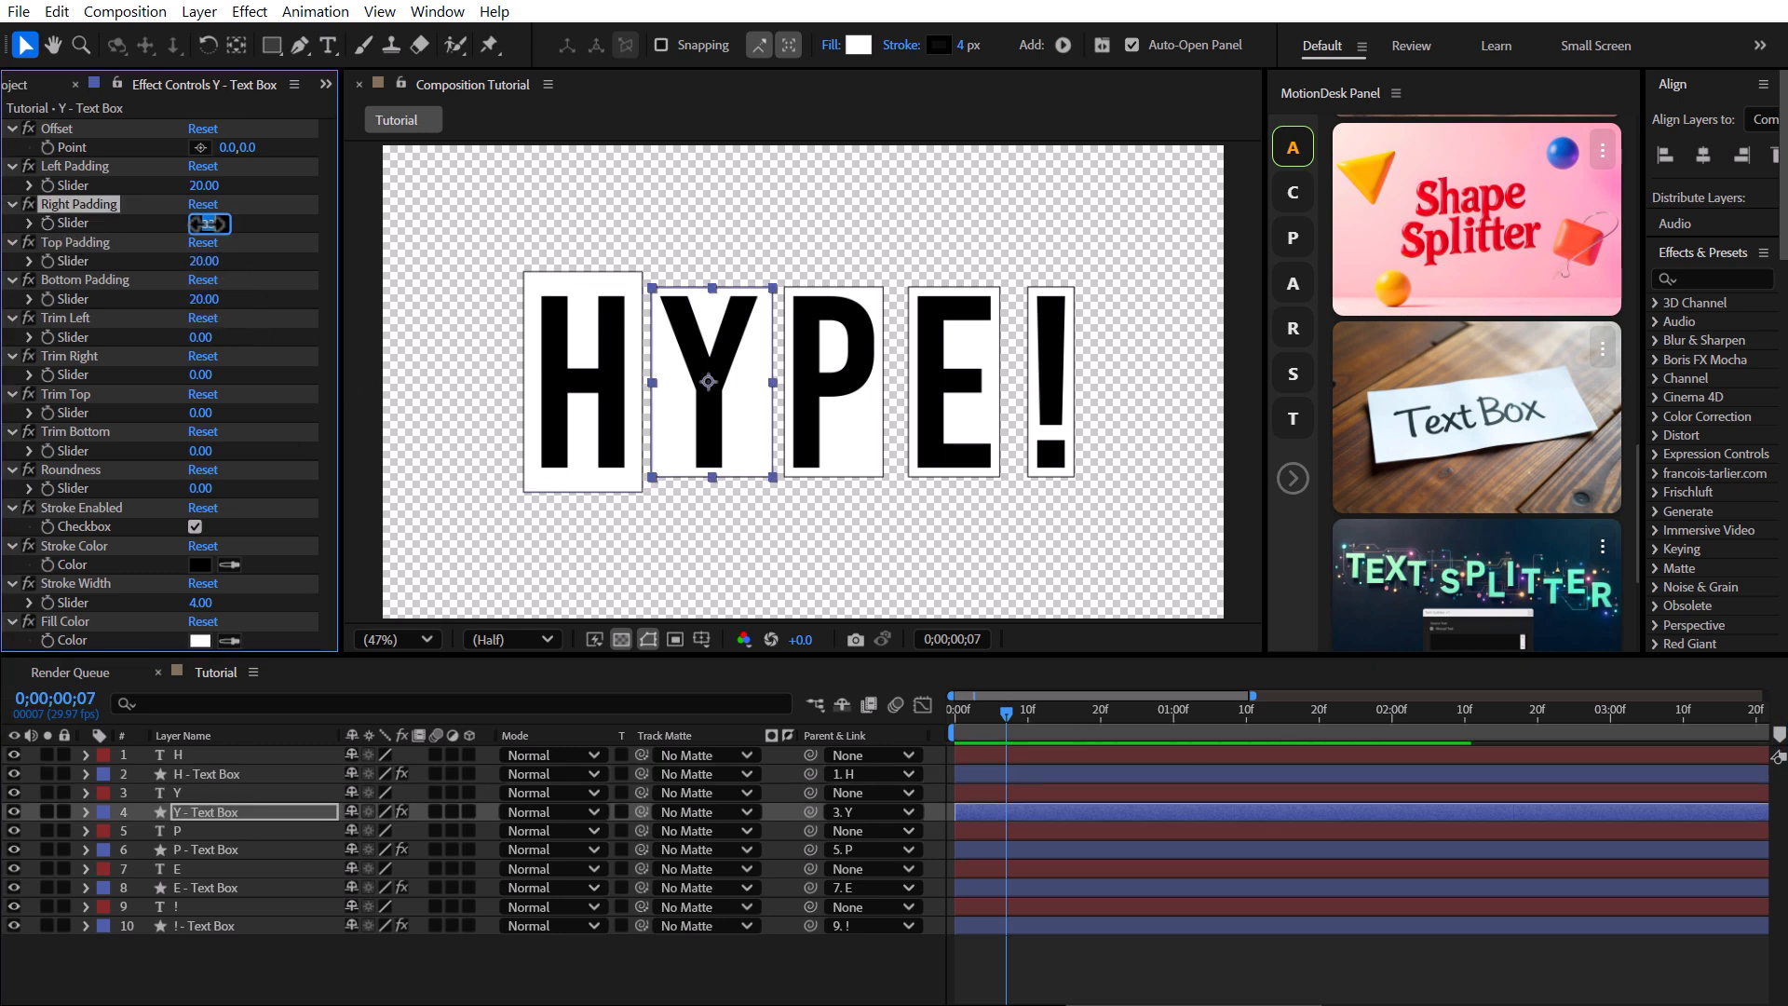
pyautogui.click(205, 186)
pyautogui.write('40')
pyautogui.click(242, 196)
pyautogui.click(204, 261)
pyautogui.write('55')
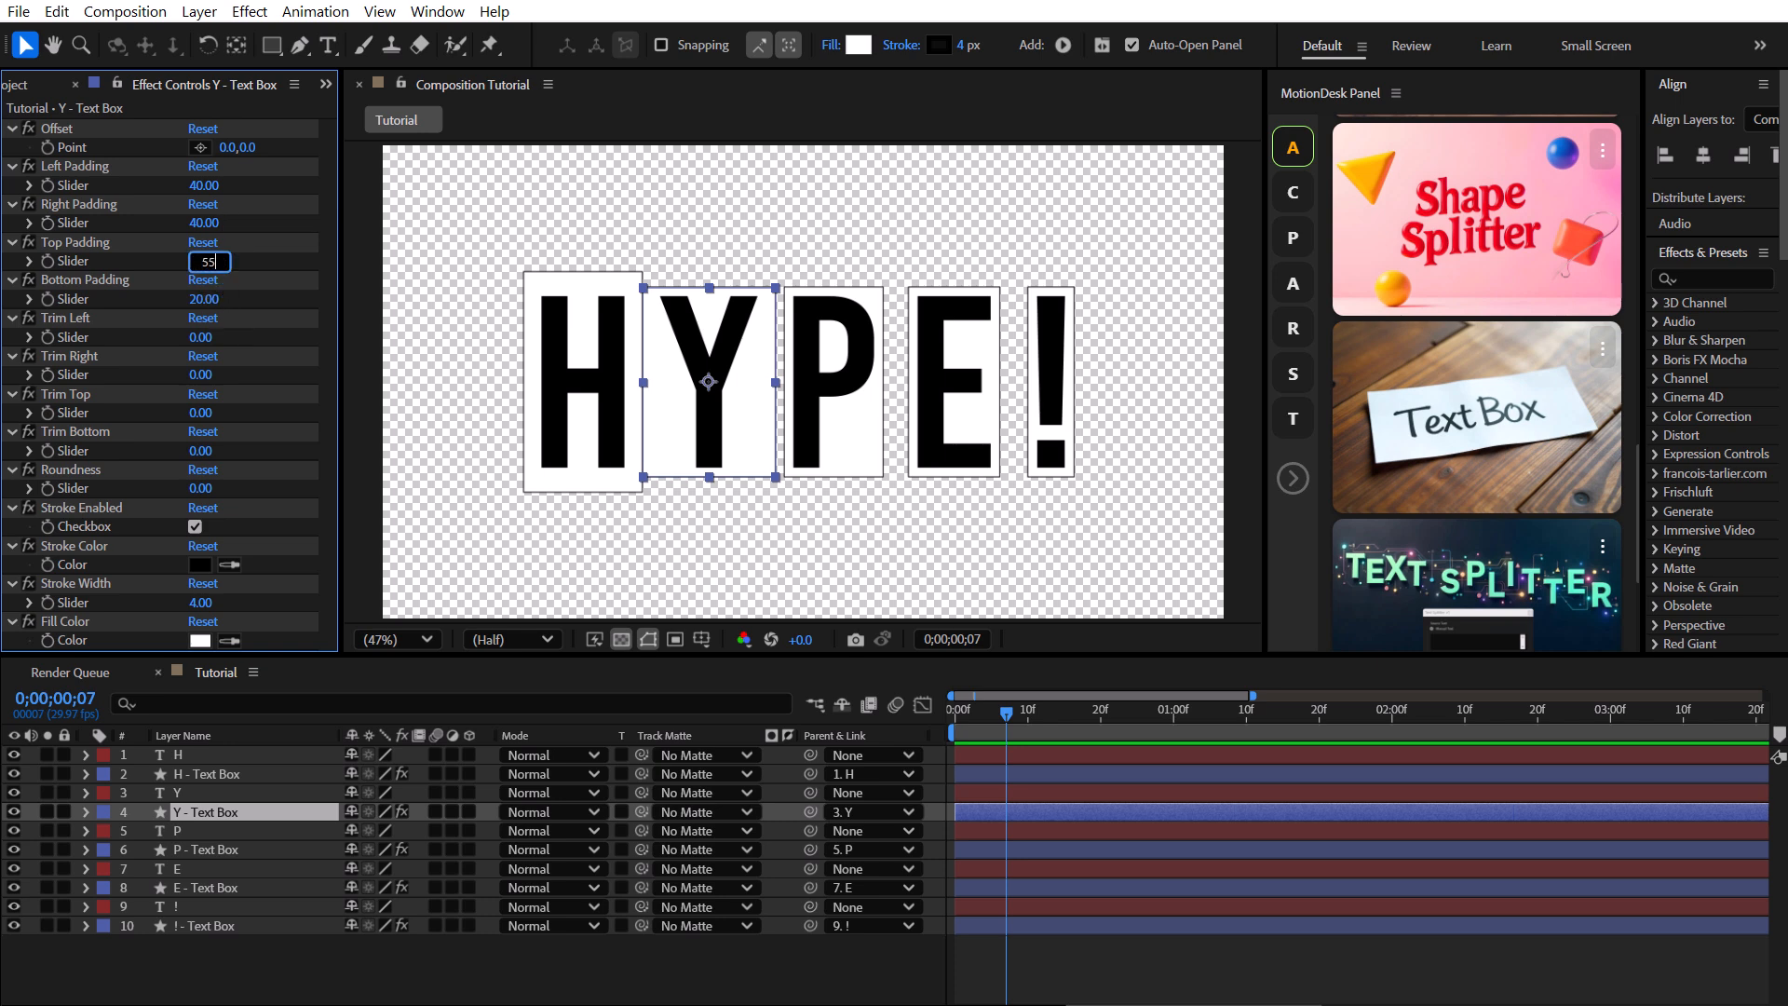
pyautogui.click(210, 299)
pyautogui.write('55')
pyautogui.click(258, 297)
# Set the P box's left and right padding to 40 and top padding to 55.
pyautogui.click(209, 852)
pyautogui.click(210, 186)
pyautogui.write('40')
pyautogui.click(211, 223)
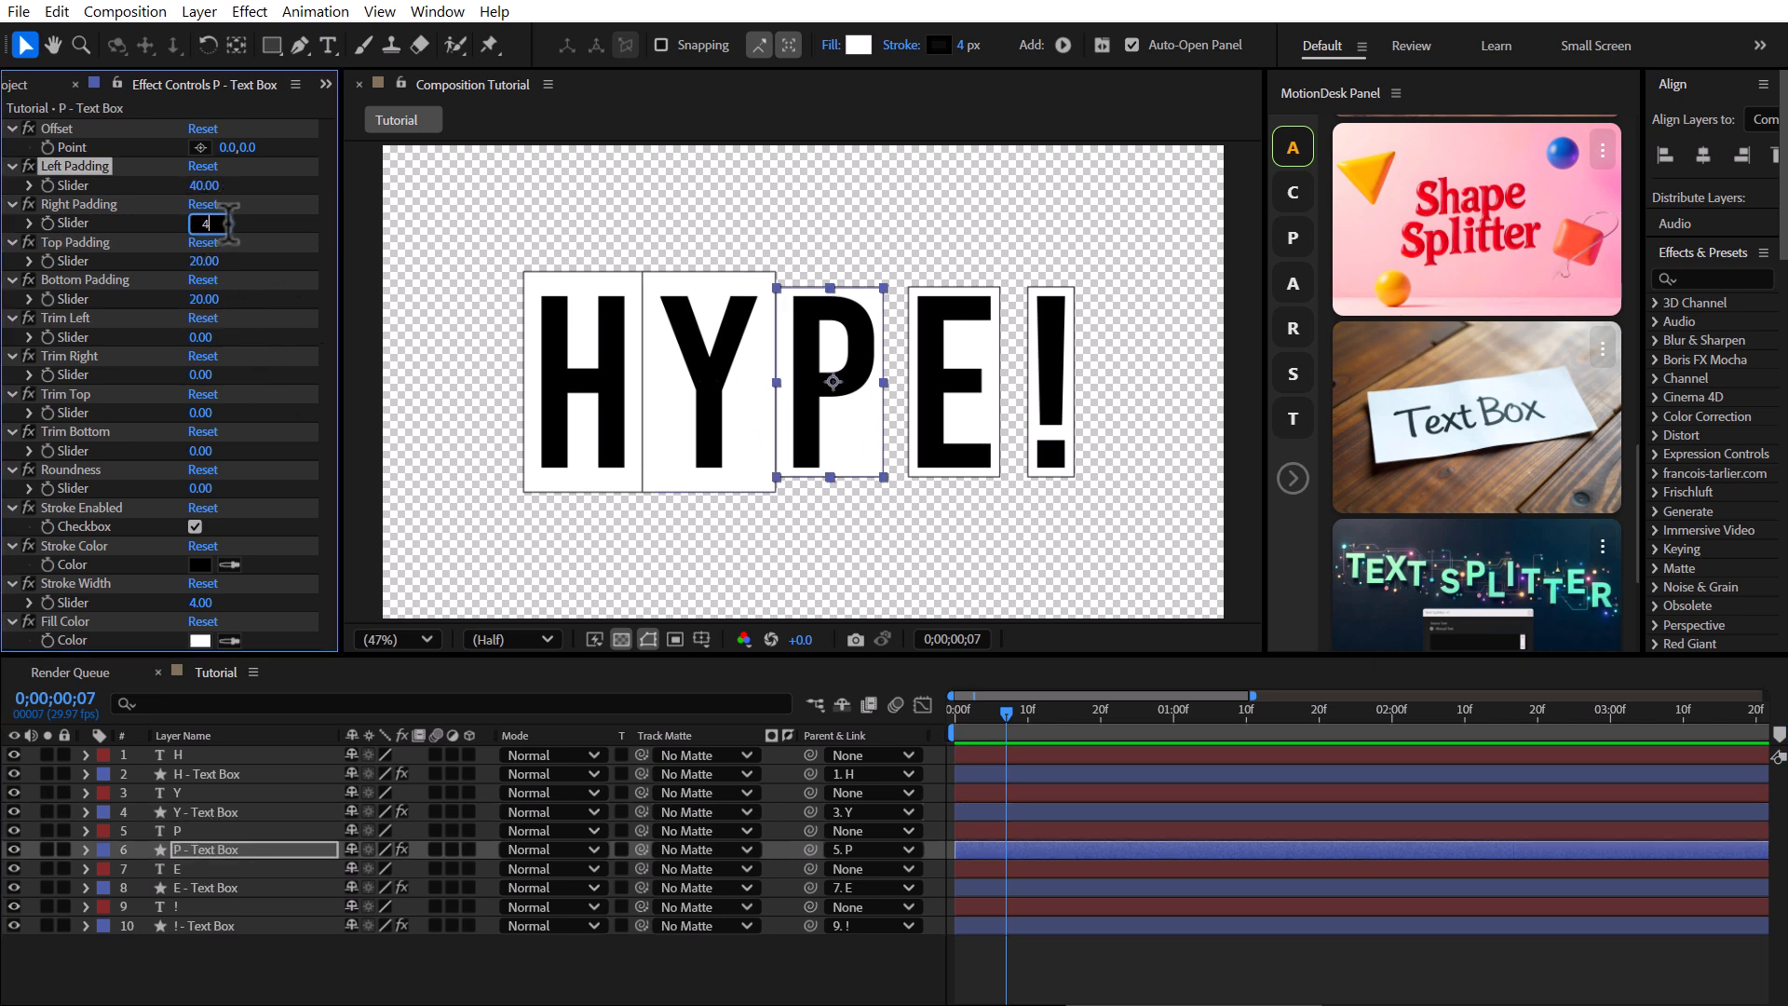
pyautogui.write('40')
pyautogui.click(209, 262)
pyautogui.write('55')
# Set the E box's left padding to 50, right padding to 40, and top and bottom padding to 55.
pyautogui.click(244, 887)
pyautogui.click(216, 186)
pyautogui.write('50')
pyautogui.click(206, 224)
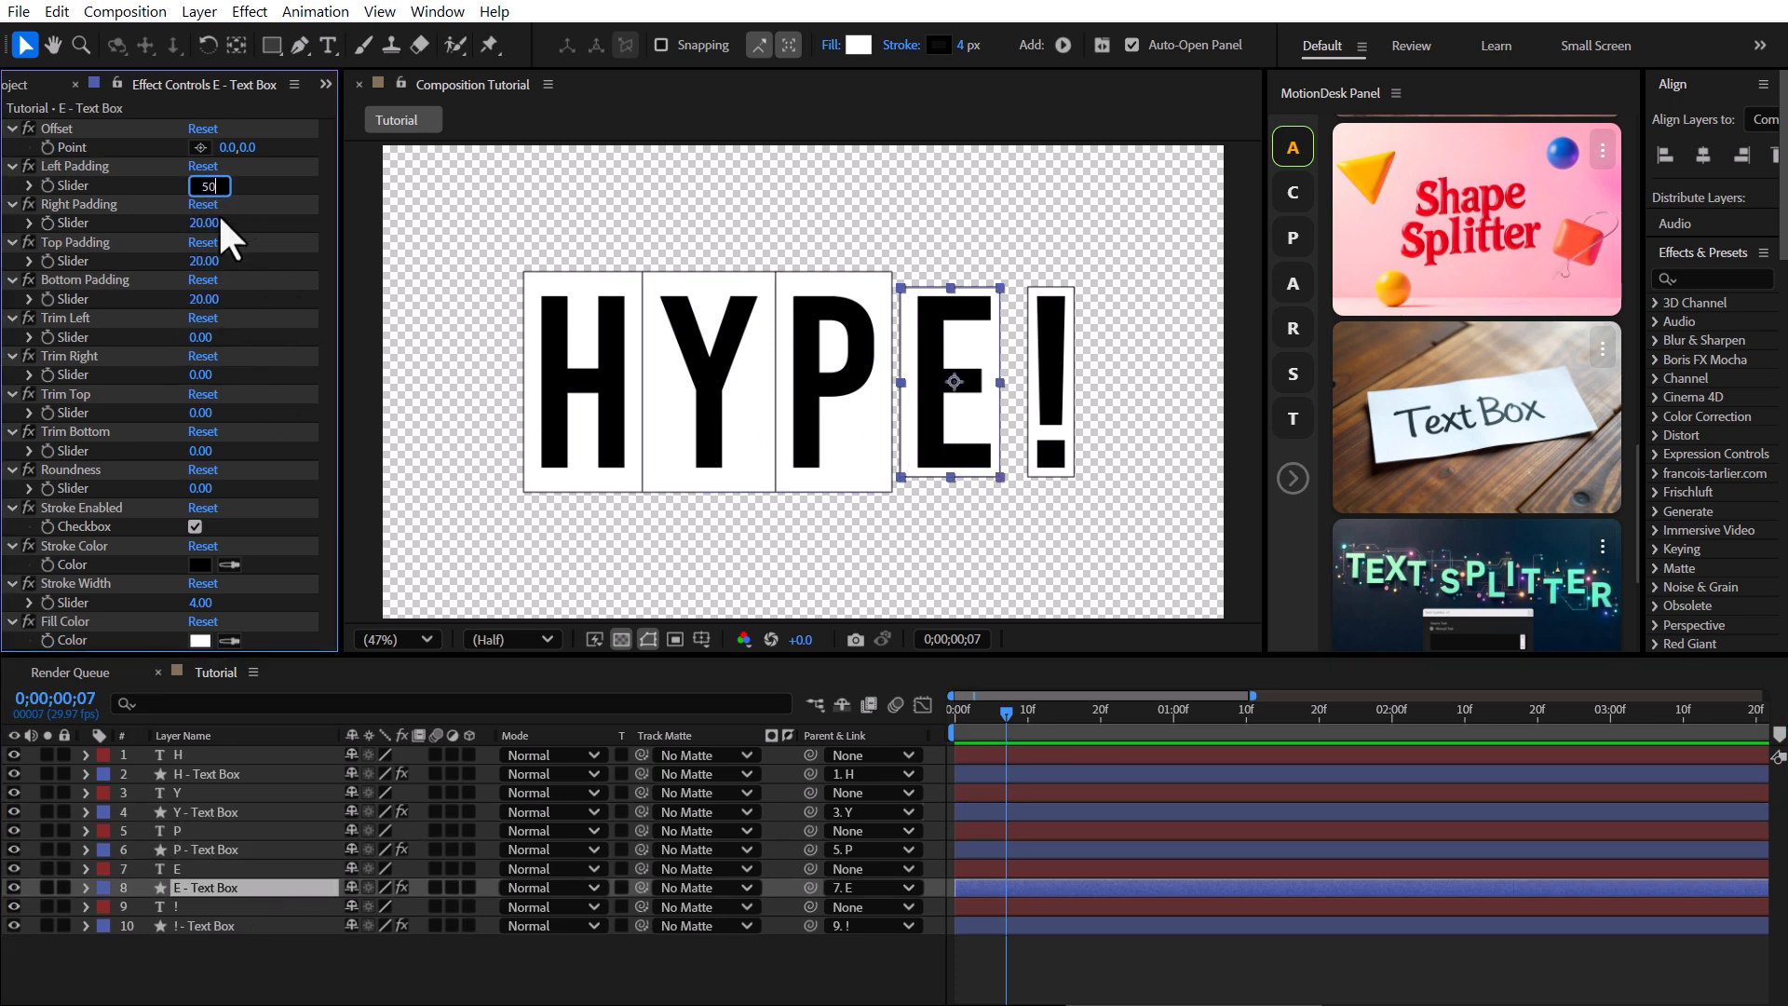
pyautogui.write('40')
pyautogui.click(204, 261)
pyautogui.write('55')
pyautogui.click(204, 299)
pyautogui.write('55')
pyautogui.click(271, 307)
# Scrub the P box's right padding to widen it slightly.
pyautogui.click(207, 849)
pyautogui.moveTo(210, 223); pyautogui.dragTo(271, 225)
# Set the ! box's left and right padding to 25 and top and bottom padding to 55.
pyautogui.click(220, 924)
pyautogui.click(207, 185)
pyautogui.write('25')
pyautogui.click(206, 223)
pyautogui.write('25')
pyautogui.click(207, 262)
pyautogui.write('55')
pyautogui.click(207, 299)
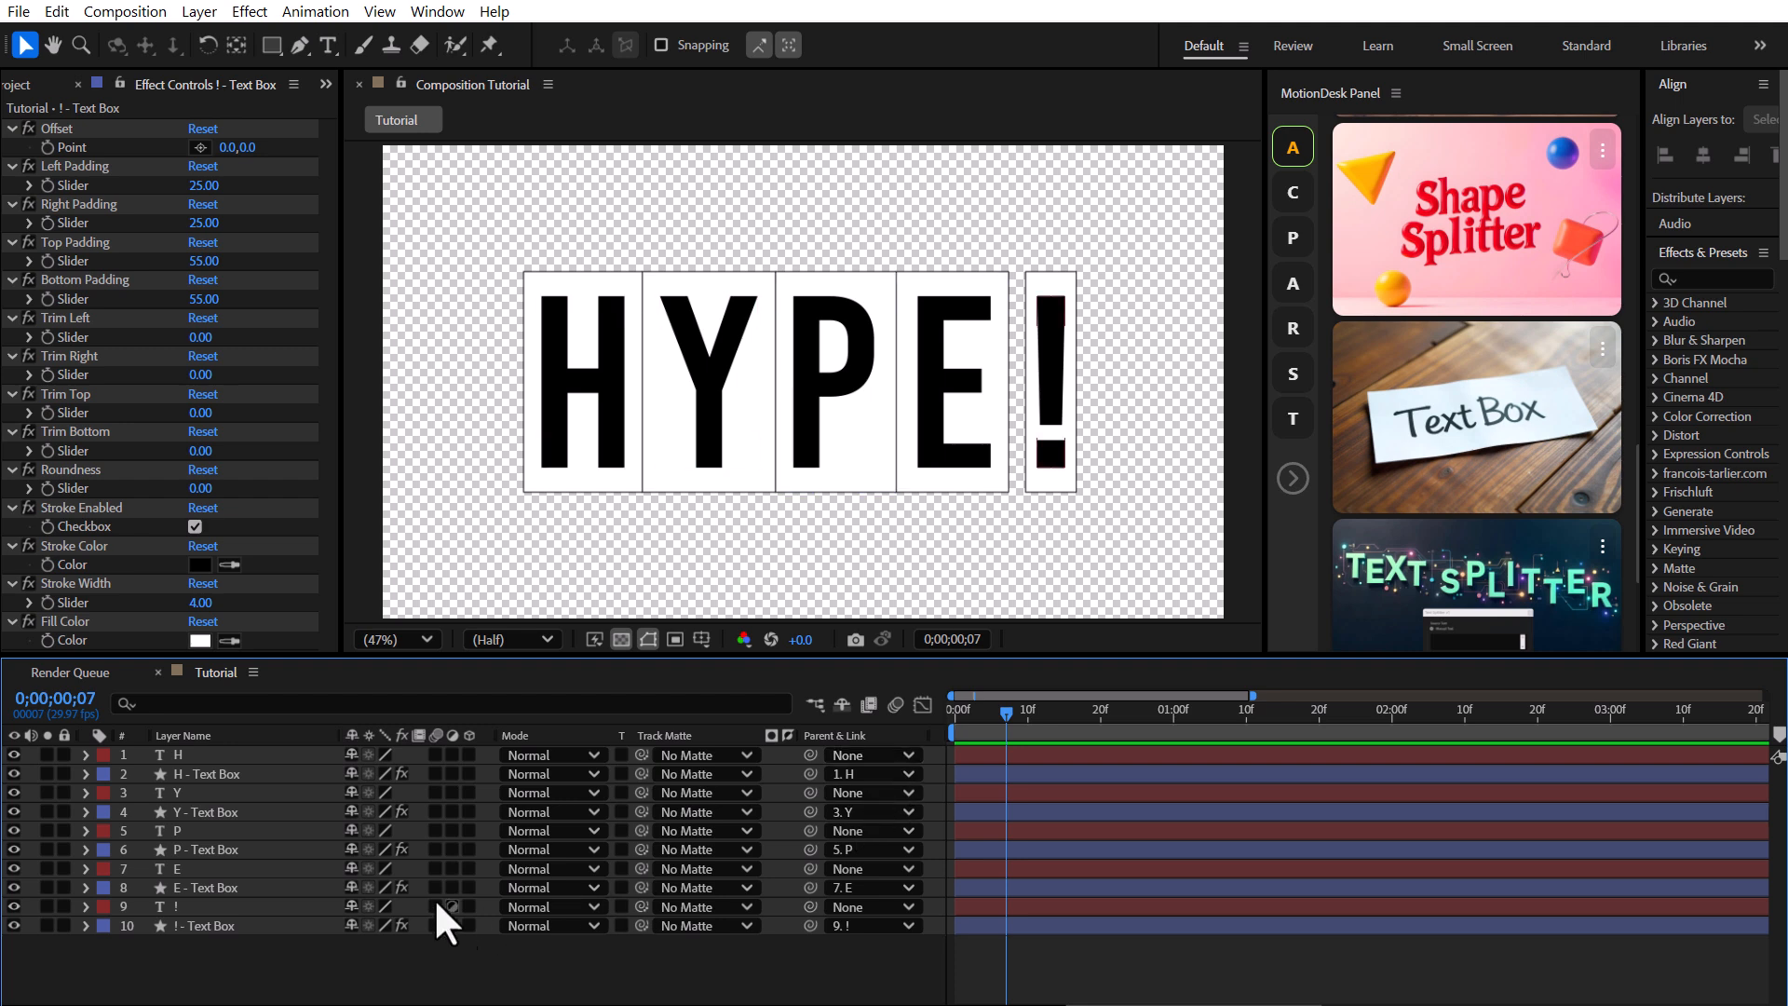
# Drag the H letter up and left together with its box, then undo the move.
pyautogui.moveTo(583, 387); pyautogui.dragTo(514, 279)
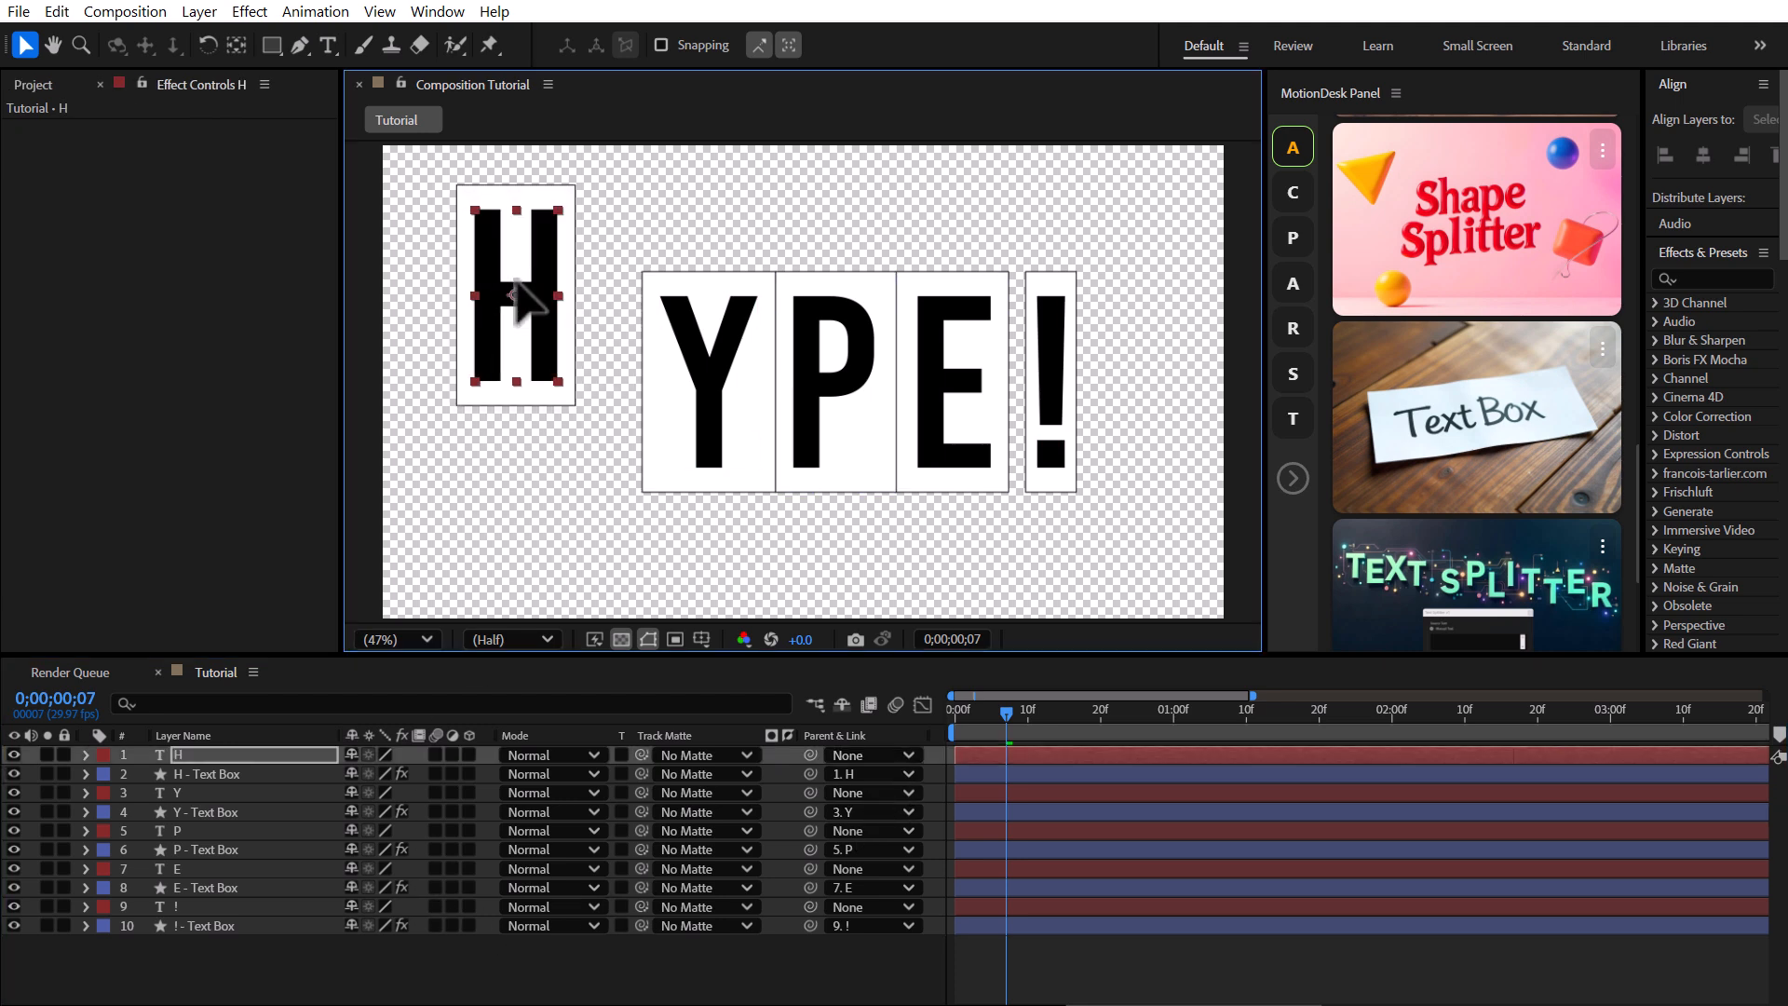
pyautogui.hotkey('ctrl', 'z')
# Nudge the P letter slightly downward within its box.
pyautogui.moveTo(825, 354)
pyautogui.mouseDown()
pyautogui.moveTo(705, 470)
pyautogui.moveTo(798, 327)
pyautogui.moveTo(822, 371)
pyautogui.mouseUp()
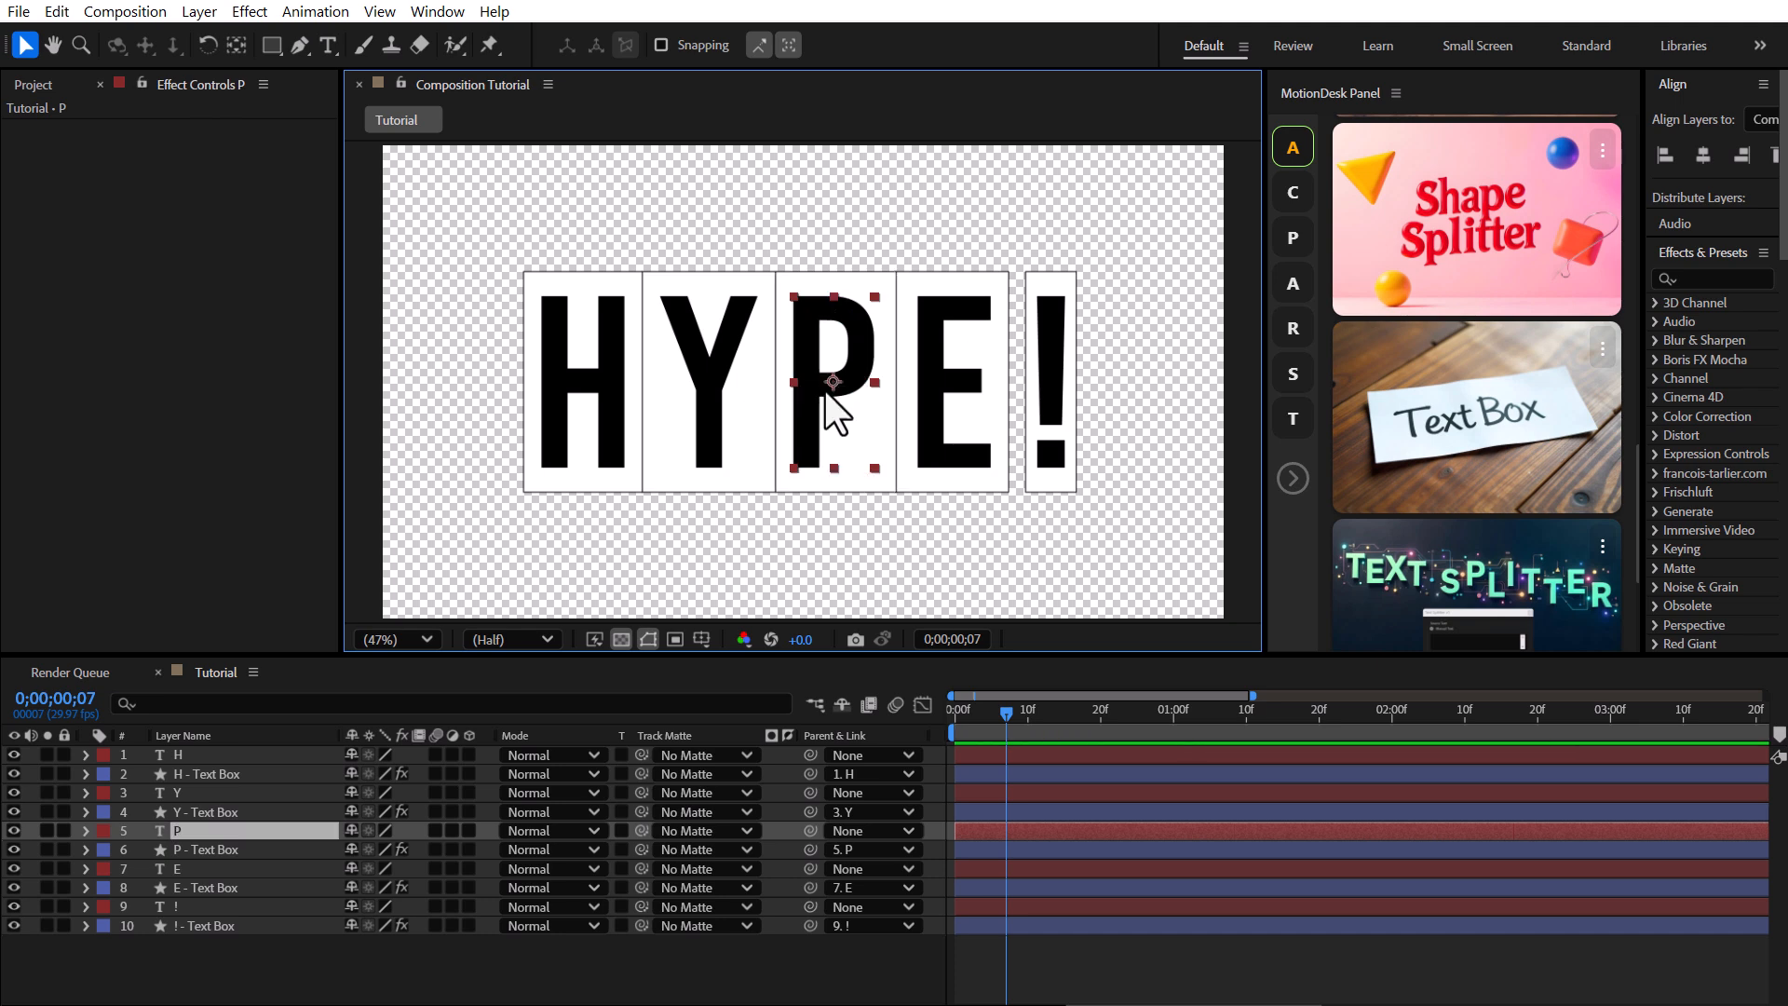
# Set the H text box's fill color to orange F5B300.
pyautogui.click(246, 774)
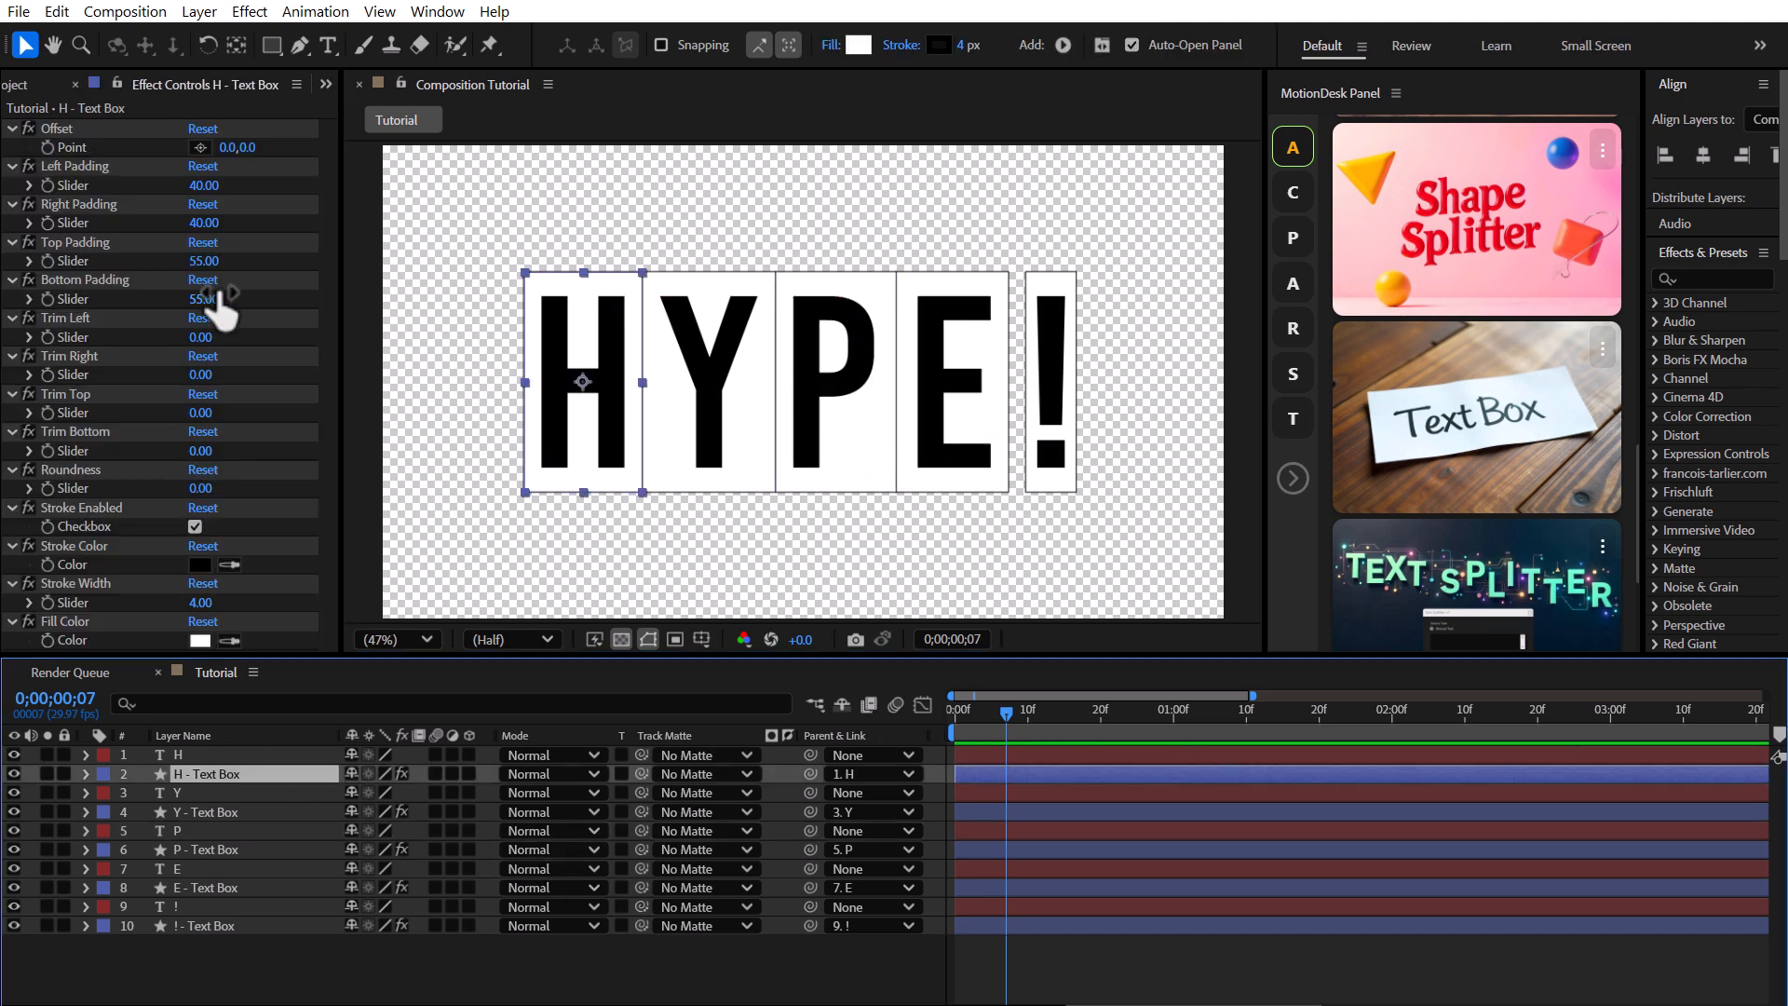
pyautogui.click(199, 638)
pyautogui.click(950, 620)
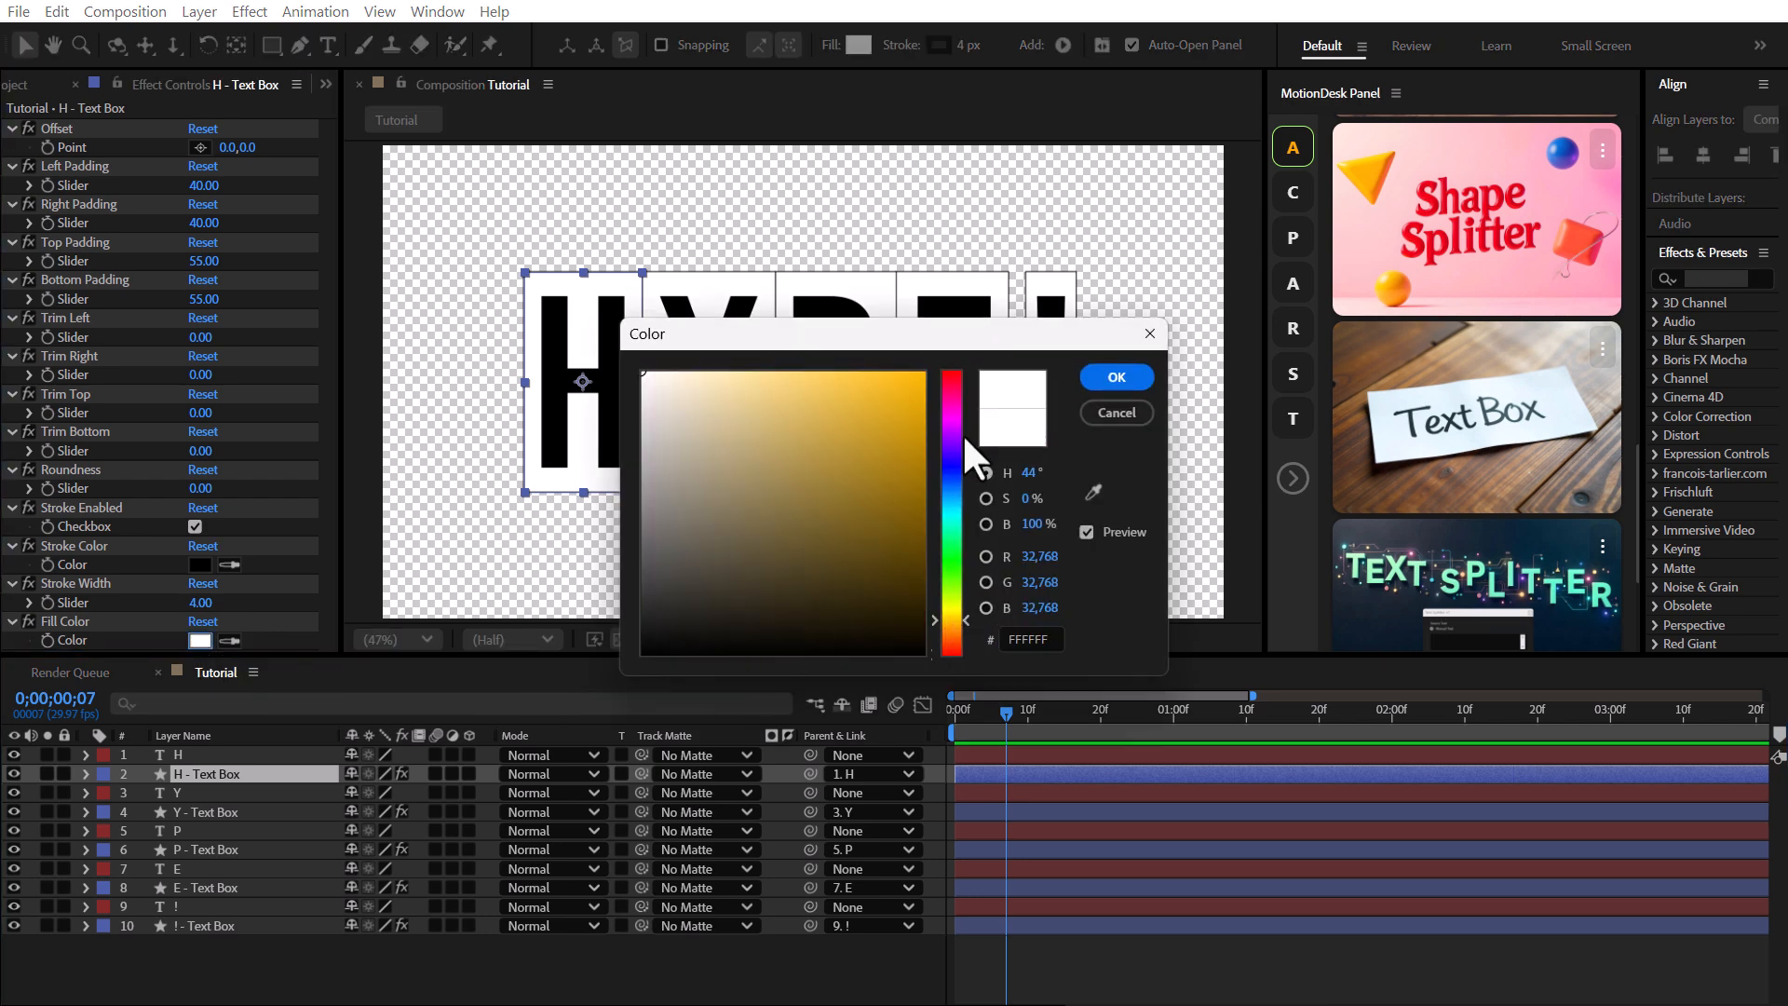
pyautogui.moveTo(959, 337); pyautogui.dragTo(836, 560)
pyautogui.click(799, 603)
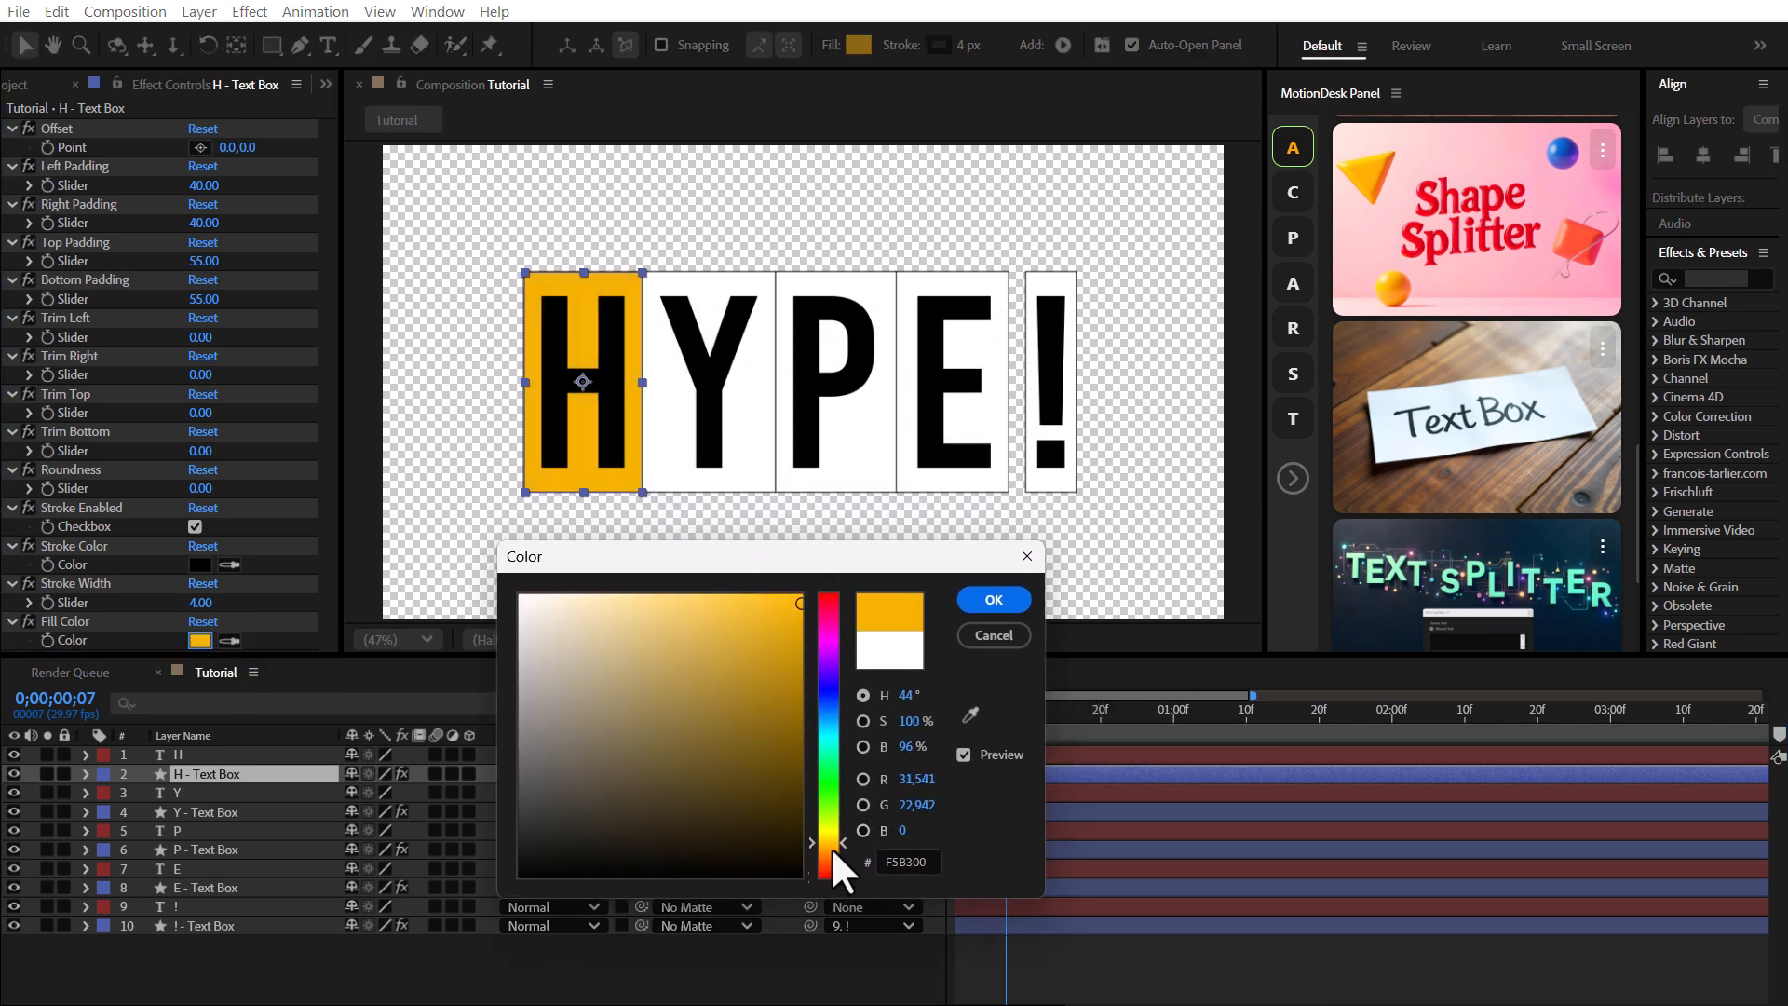
pyautogui.click(994, 599)
# Set the Y text box's fill color to red FE4848.
pyautogui.click(224, 812)
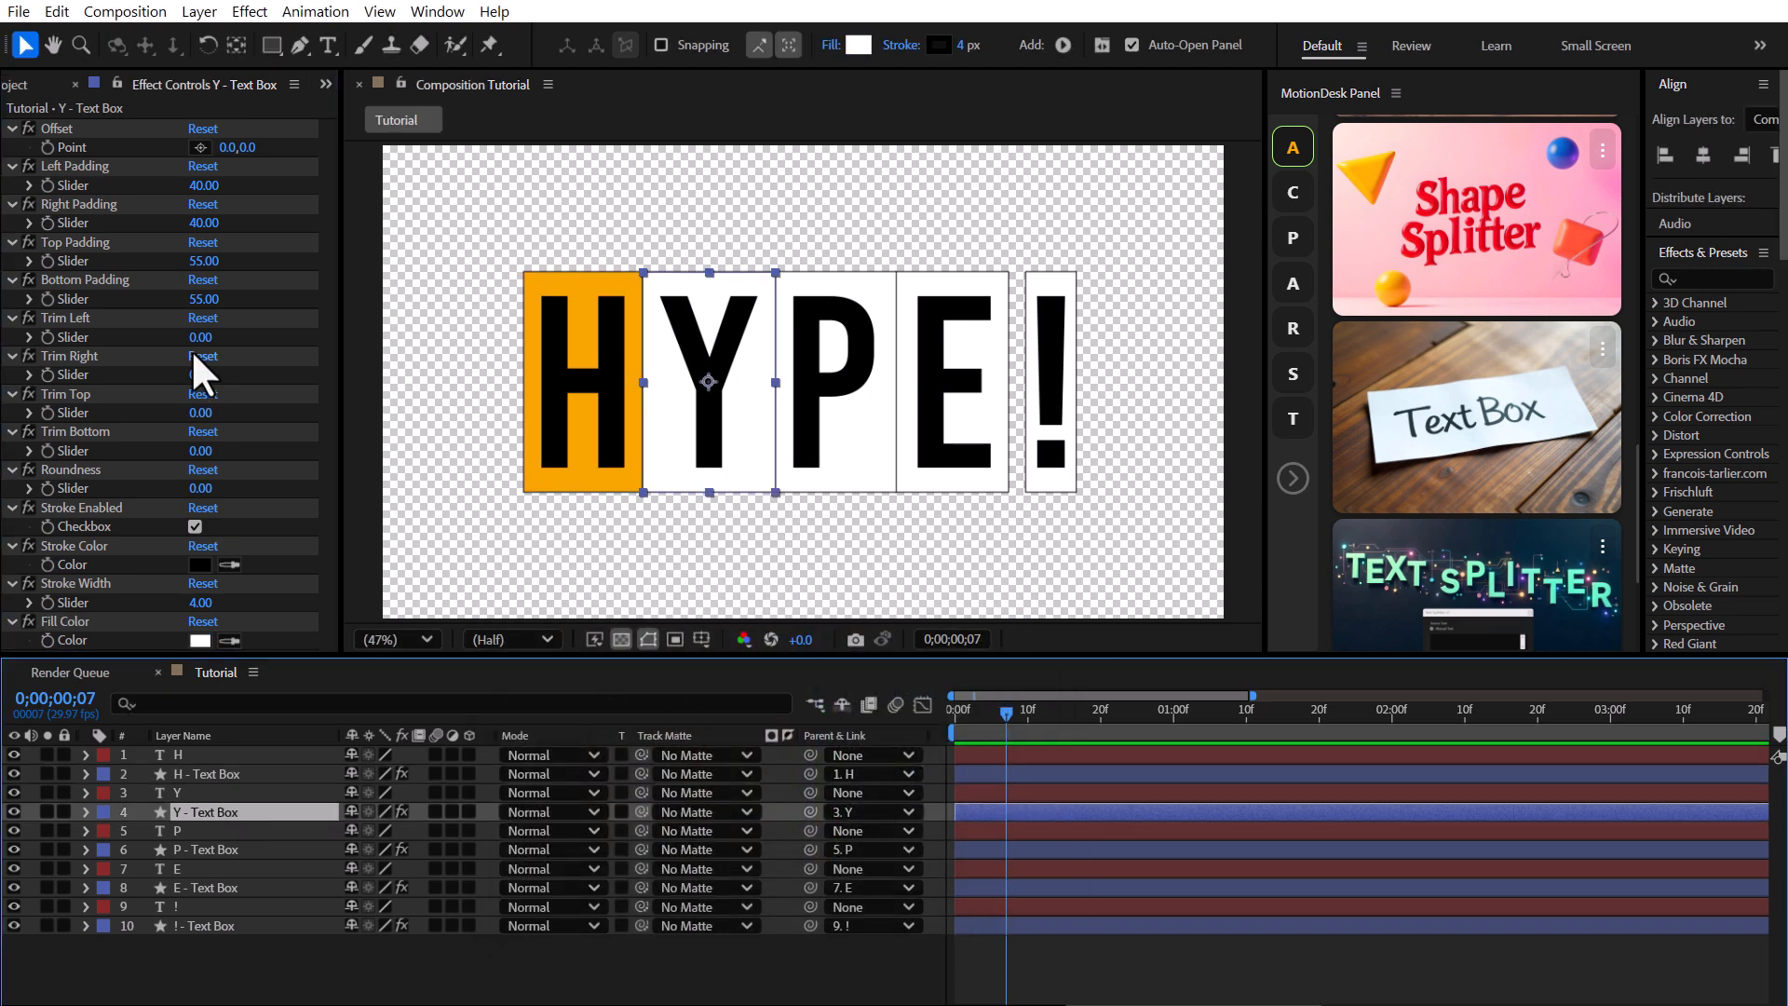
pyautogui.click(199, 640)
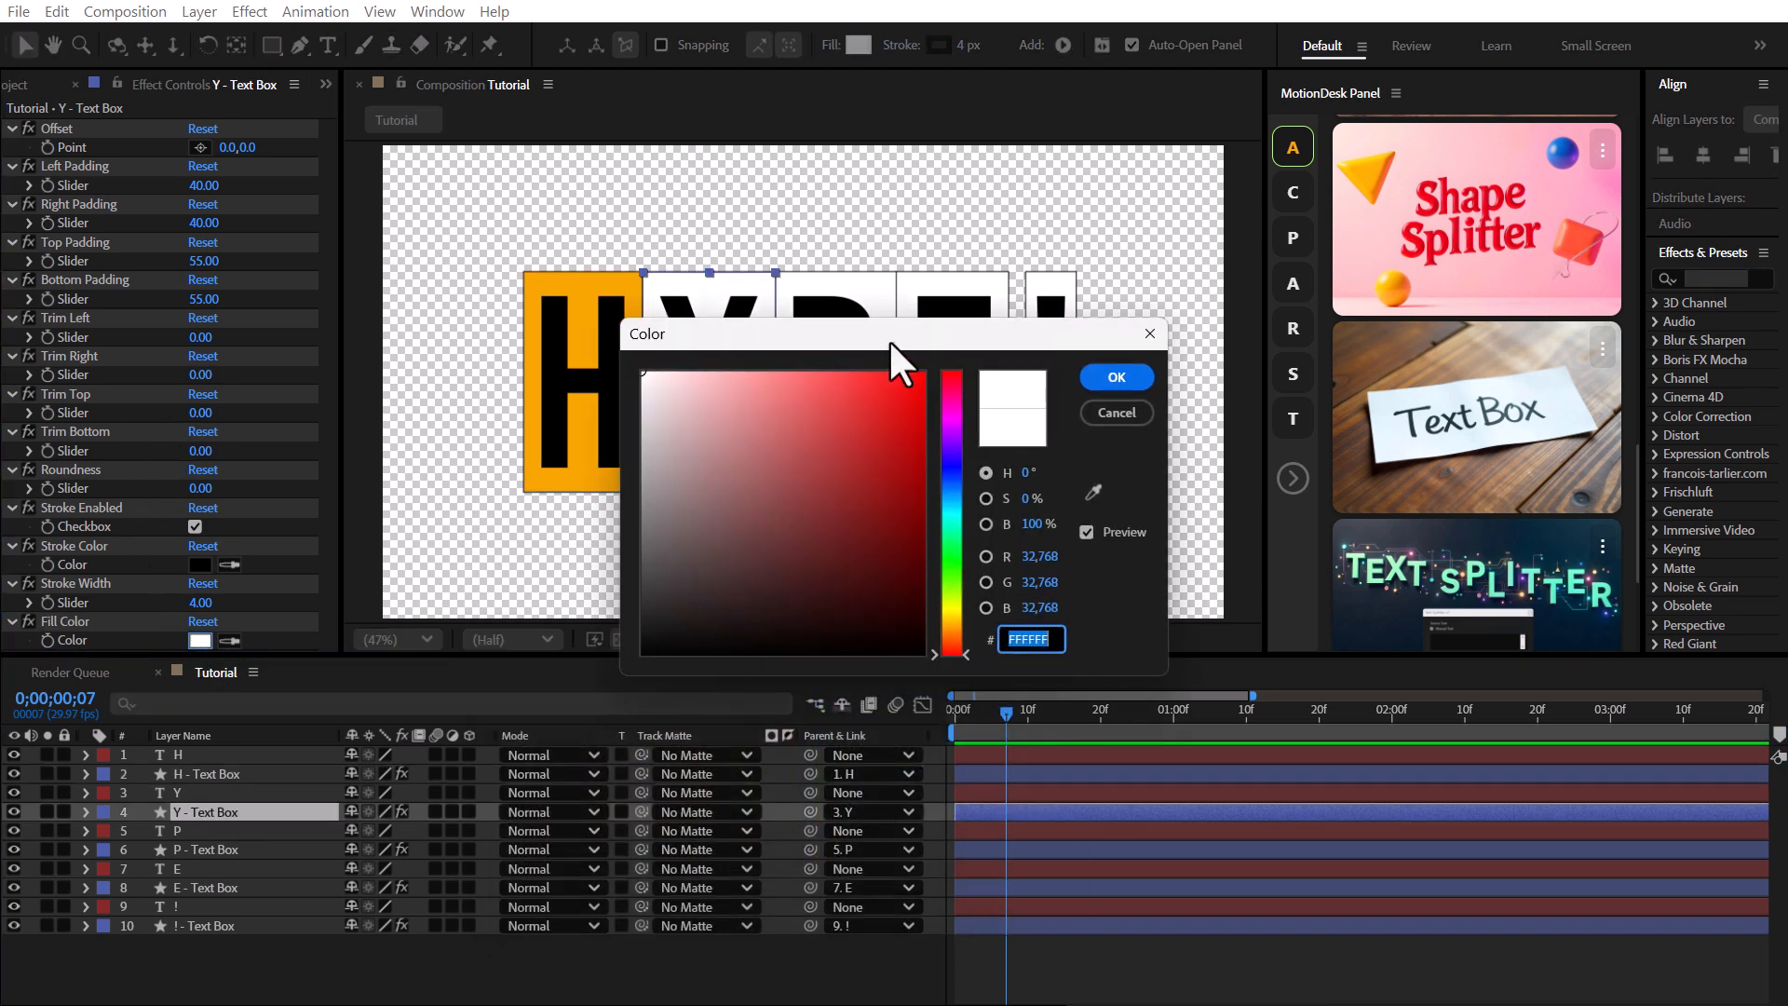
pyautogui.moveTo(890, 335); pyautogui.dragTo(719, 523)
pyautogui.click(631, 561)
pyautogui.moveTo(632, 560); pyautogui.dragTo(651, 555)
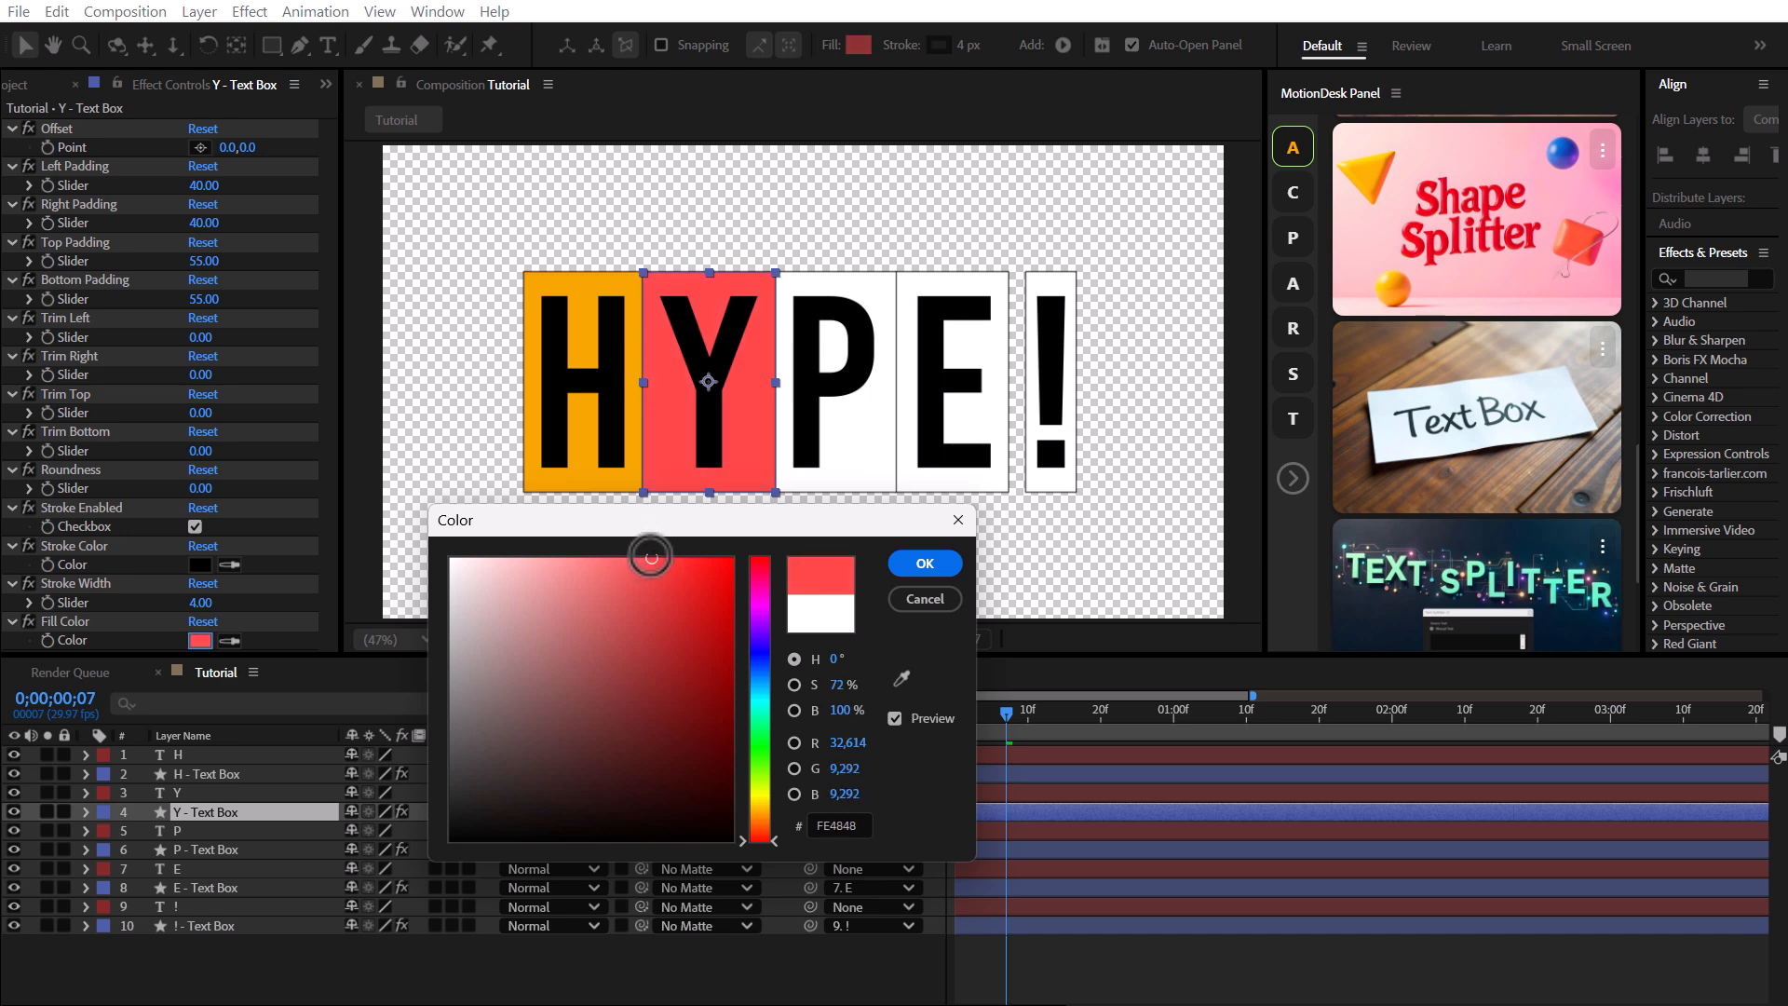
pyautogui.click(933, 564)
# Set the P text box's fill color to green.
pyautogui.click(221, 849)
pyautogui.click(201, 641)
pyautogui.moveTo(884, 338); pyautogui.dragTo(732, 583)
pyautogui.click(795, 782)
pyautogui.moveTo(749, 708); pyautogui.dragTo(785, 713)
pyautogui.click(959, 623)
# Set the E text box's fill color to blue.
pyautogui.click(221, 887)
pyautogui.click(200, 640)
pyautogui.moveTo(885, 337); pyautogui.dragTo(512, 629)
pyautogui.click(586, 796)
pyautogui.moveTo(494, 694); pyautogui.dragTo(530, 663)
pyautogui.click(588, 785)
pyautogui.click(777, 676)
# Set the ! text box's fill color to pink EAA6B8.
pyautogui.click(230, 926)
pyautogui.click(200, 641)
pyautogui.moveTo(860, 360); pyautogui.dragTo(413, 664)
pyautogui.click(472, 715)
pyautogui.click(243, 723)
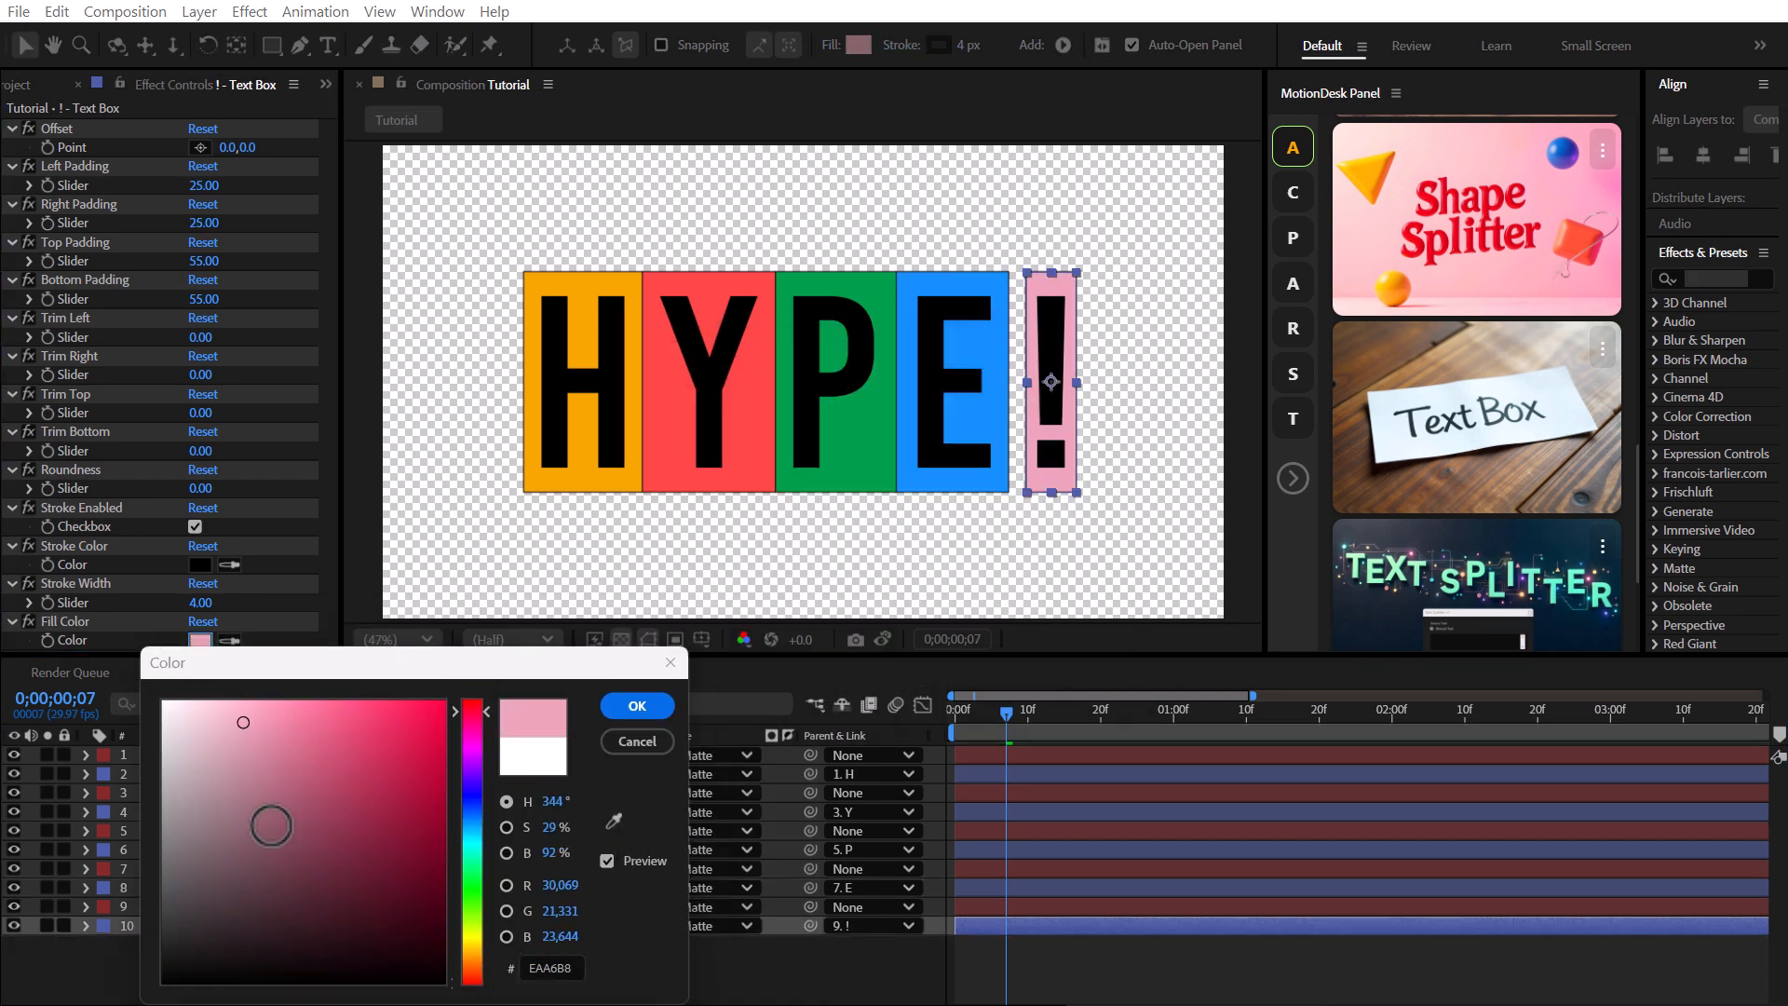
pyautogui.click(634, 707)
pyautogui.click(687, 955)
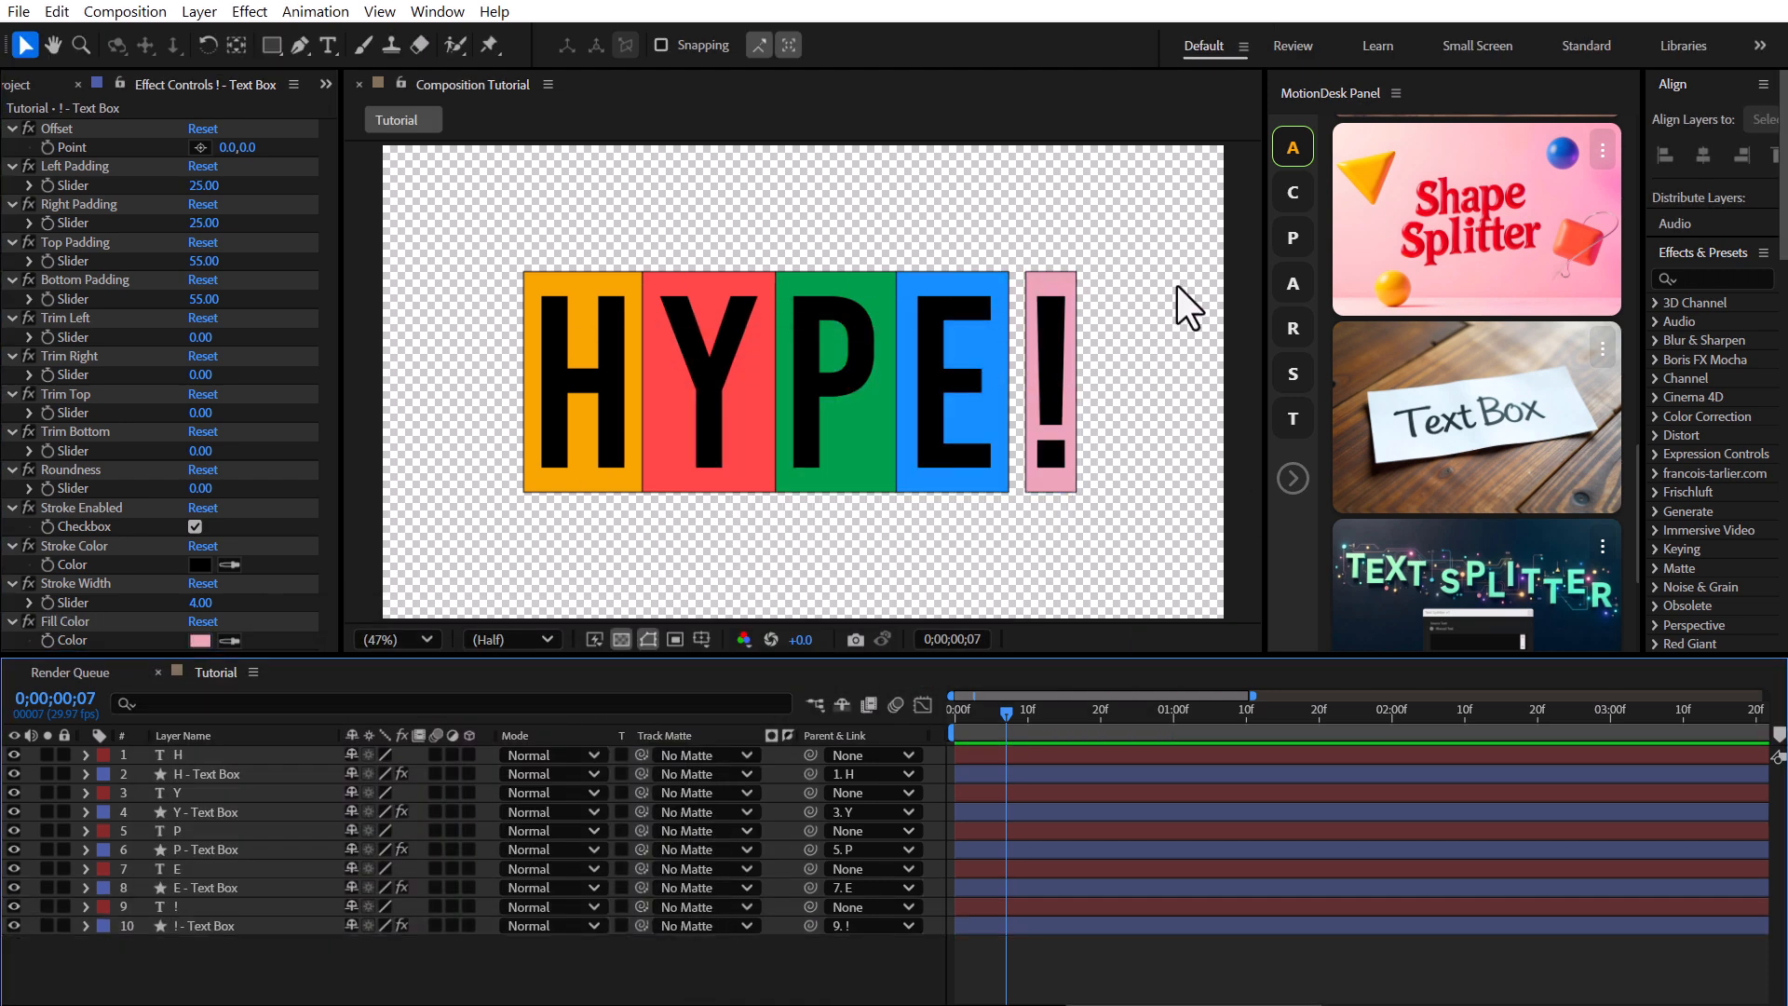
# Keyframe the five letter layers' Position, setting Y to 1580 at 0;00;01;05.
pyautogui.click(204, 757)
pyautogui.keyDown('ctrl'); pyautogui.click(207, 793); pyautogui.keyUp('ctrl')
pyautogui.keyDown('ctrl'); pyautogui.click(193, 831); pyautogui.keyUp('ctrl')
pyautogui.keyDown('ctrl'); pyautogui.click(191, 869); pyautogui.keyUp('ctrl')
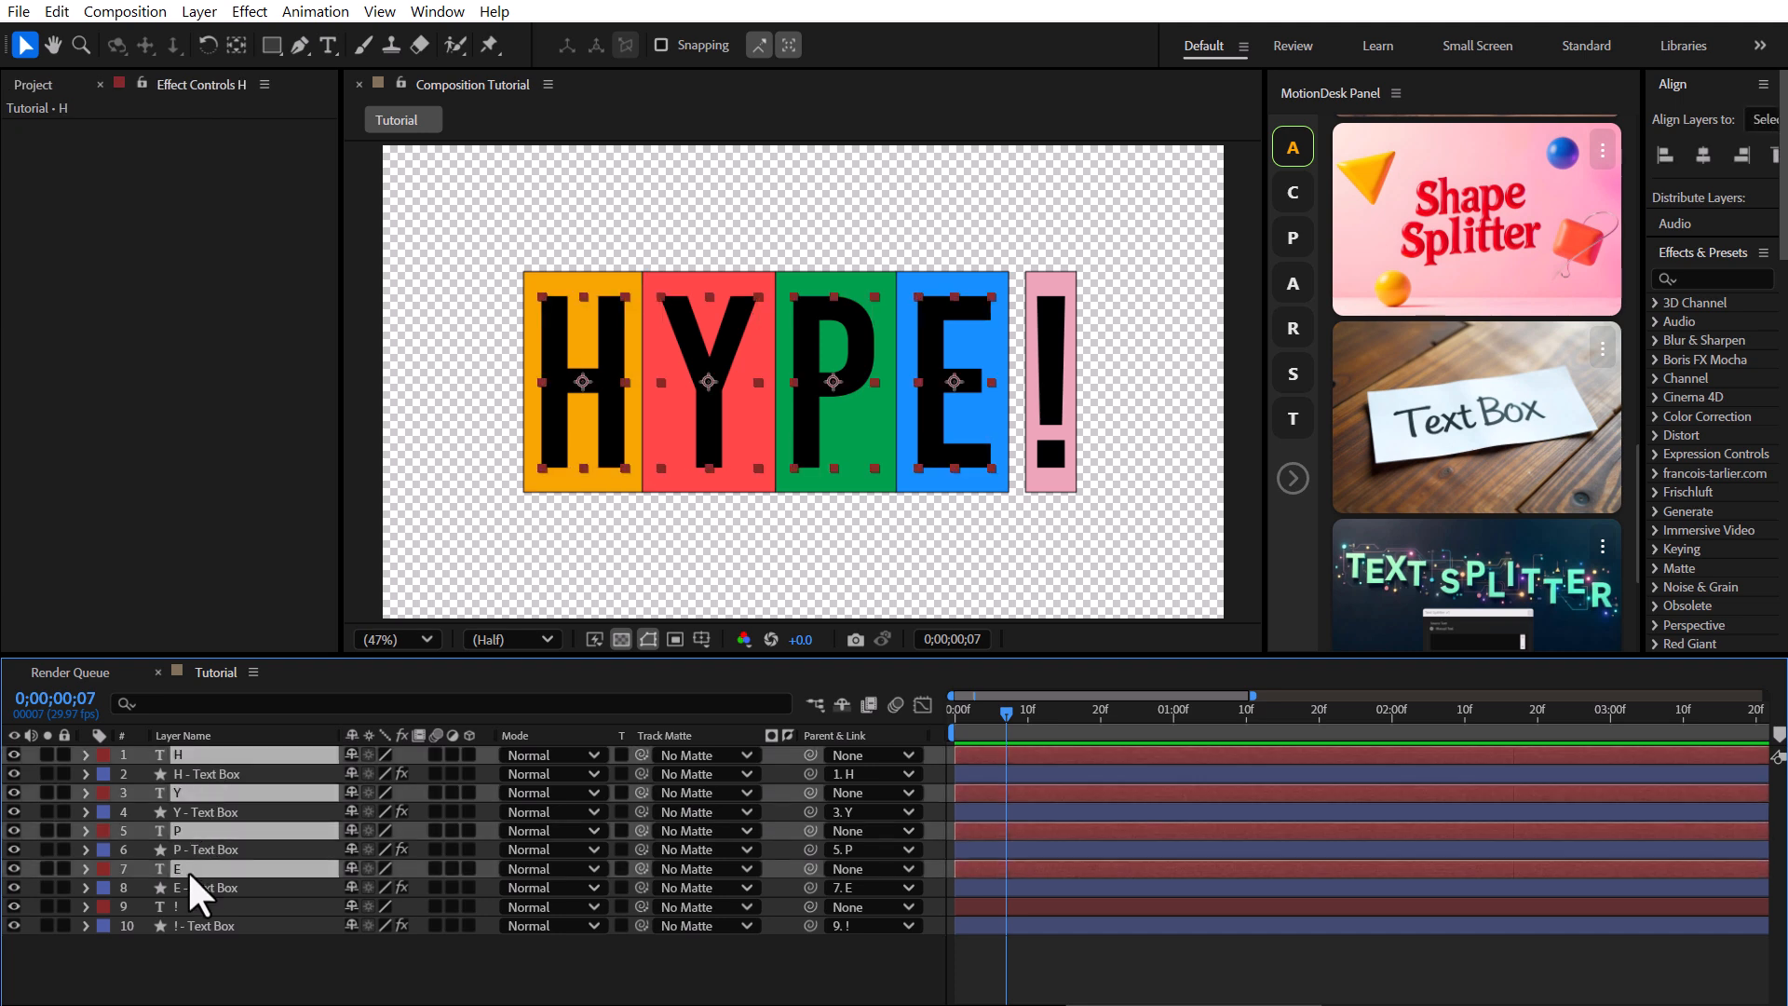
pyautogui.keyDown('ctrl'); pyautogui.click(186, 906); pyautogui.keyUp('ctrl')
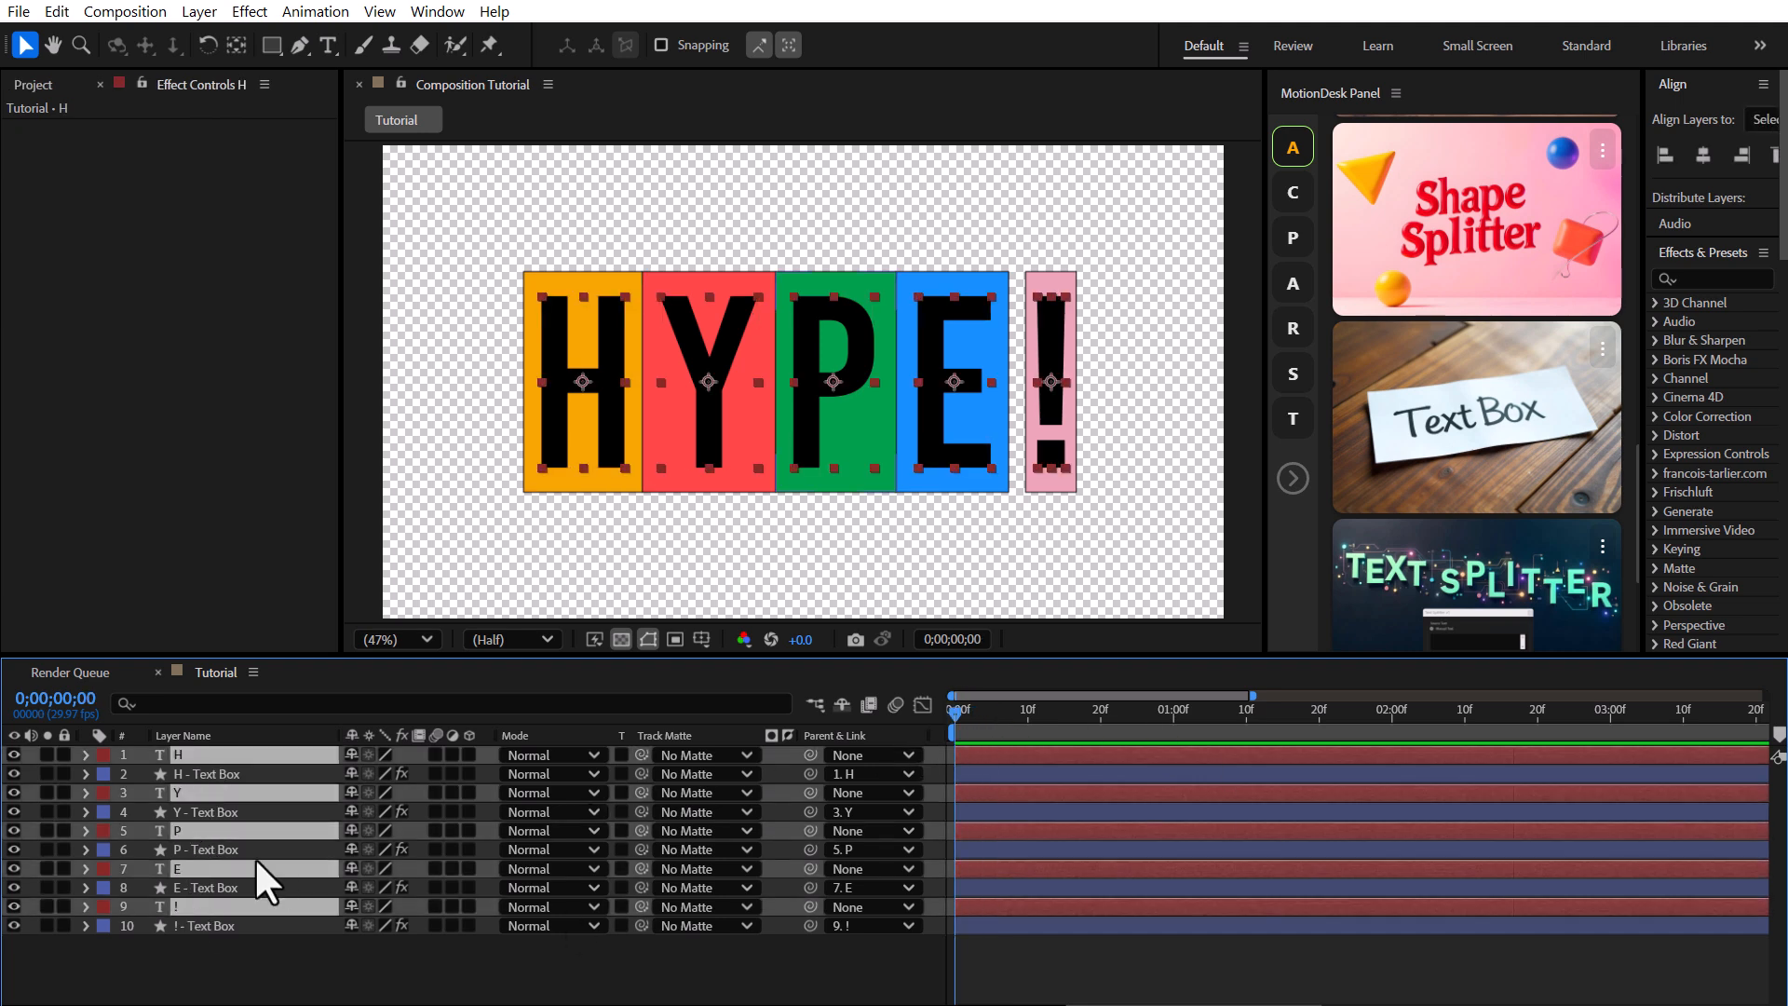
pyautogui.press('p')
pyautogui.moveTo(955, 774); pyautogui.dragTo(1077, 719)
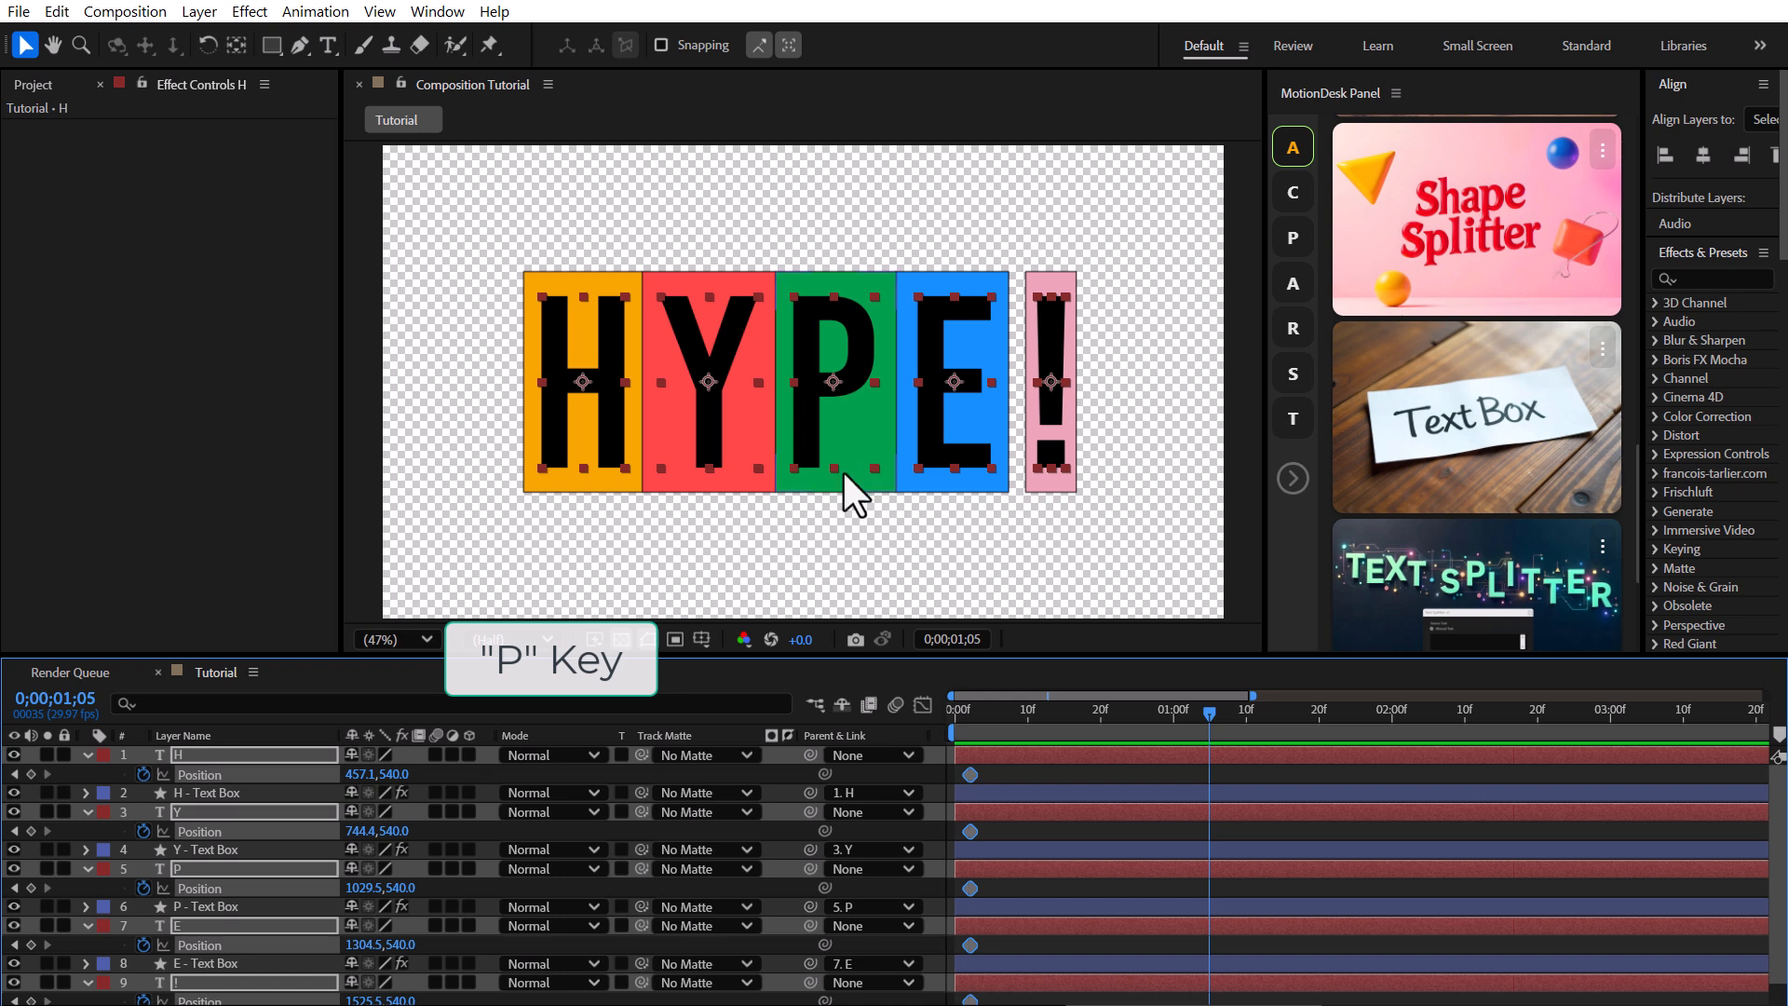
pyautogui.scroll(-2, 842, 471)
pyautogui.moveTo(395, 774); pyautogui.dragTo(1551, 786)
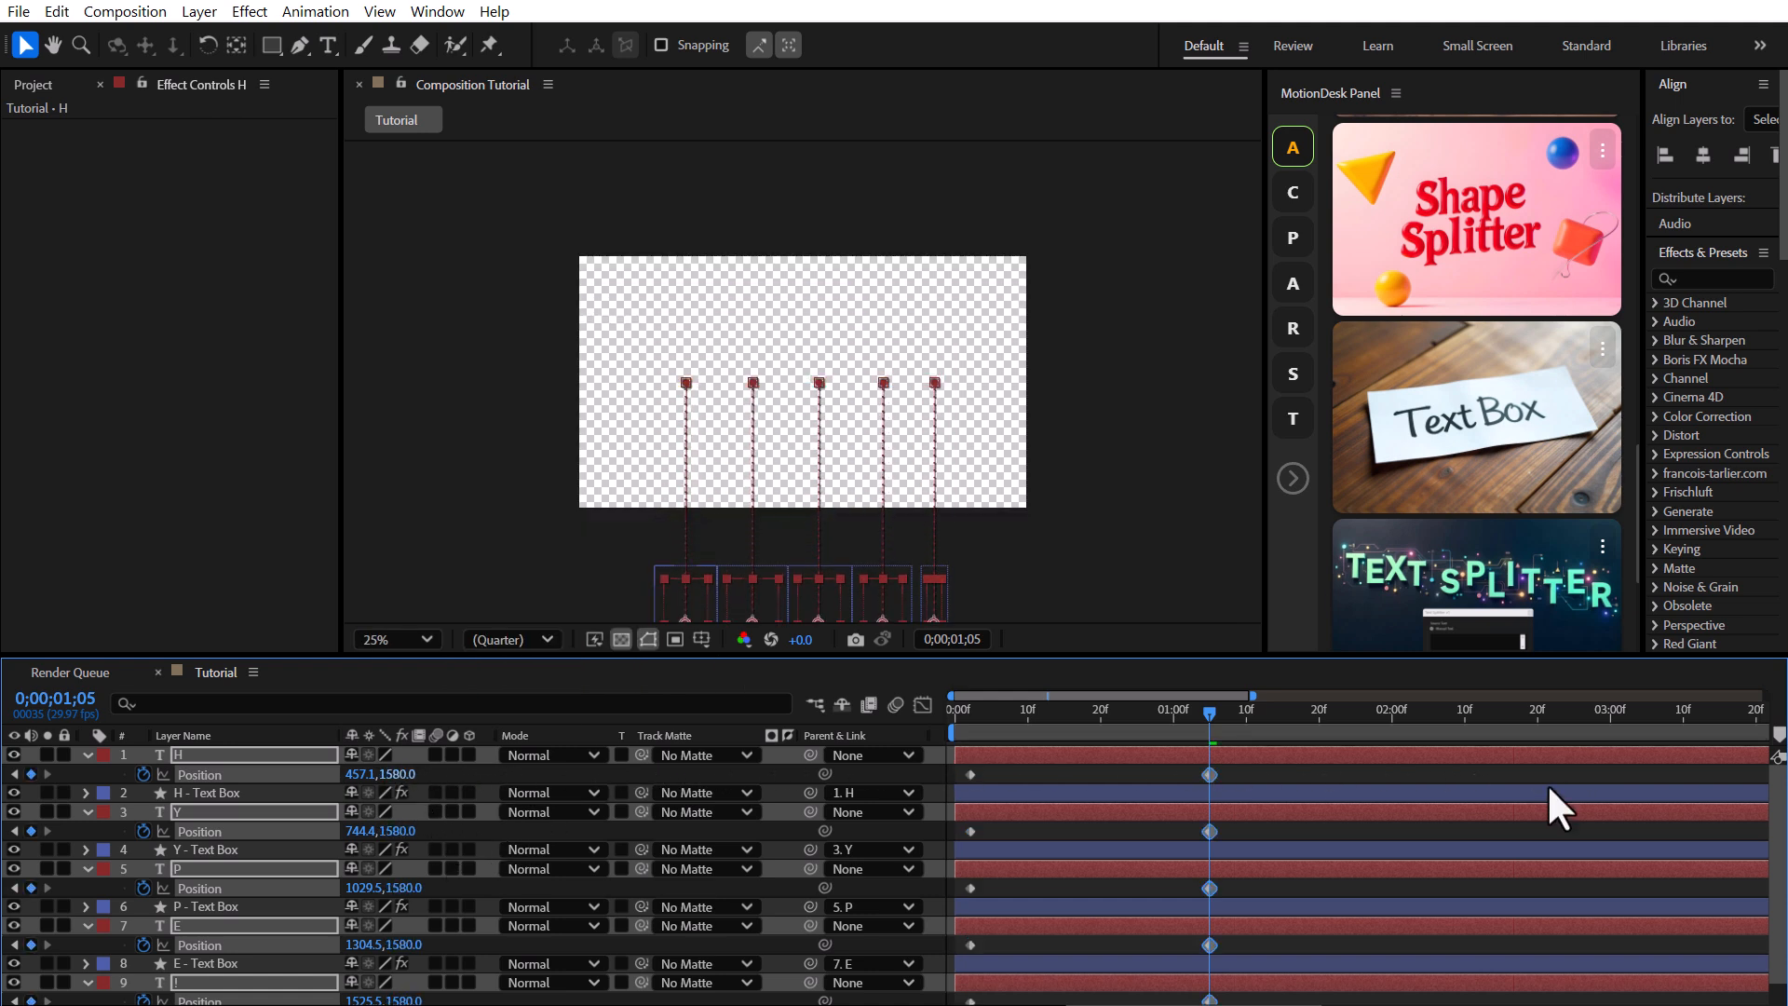
# Apply Easy Ease to the letters' starting Position keyframes.
pyautogui.moveTo(997, 764); pyautogui.dragTo(959, 1003)
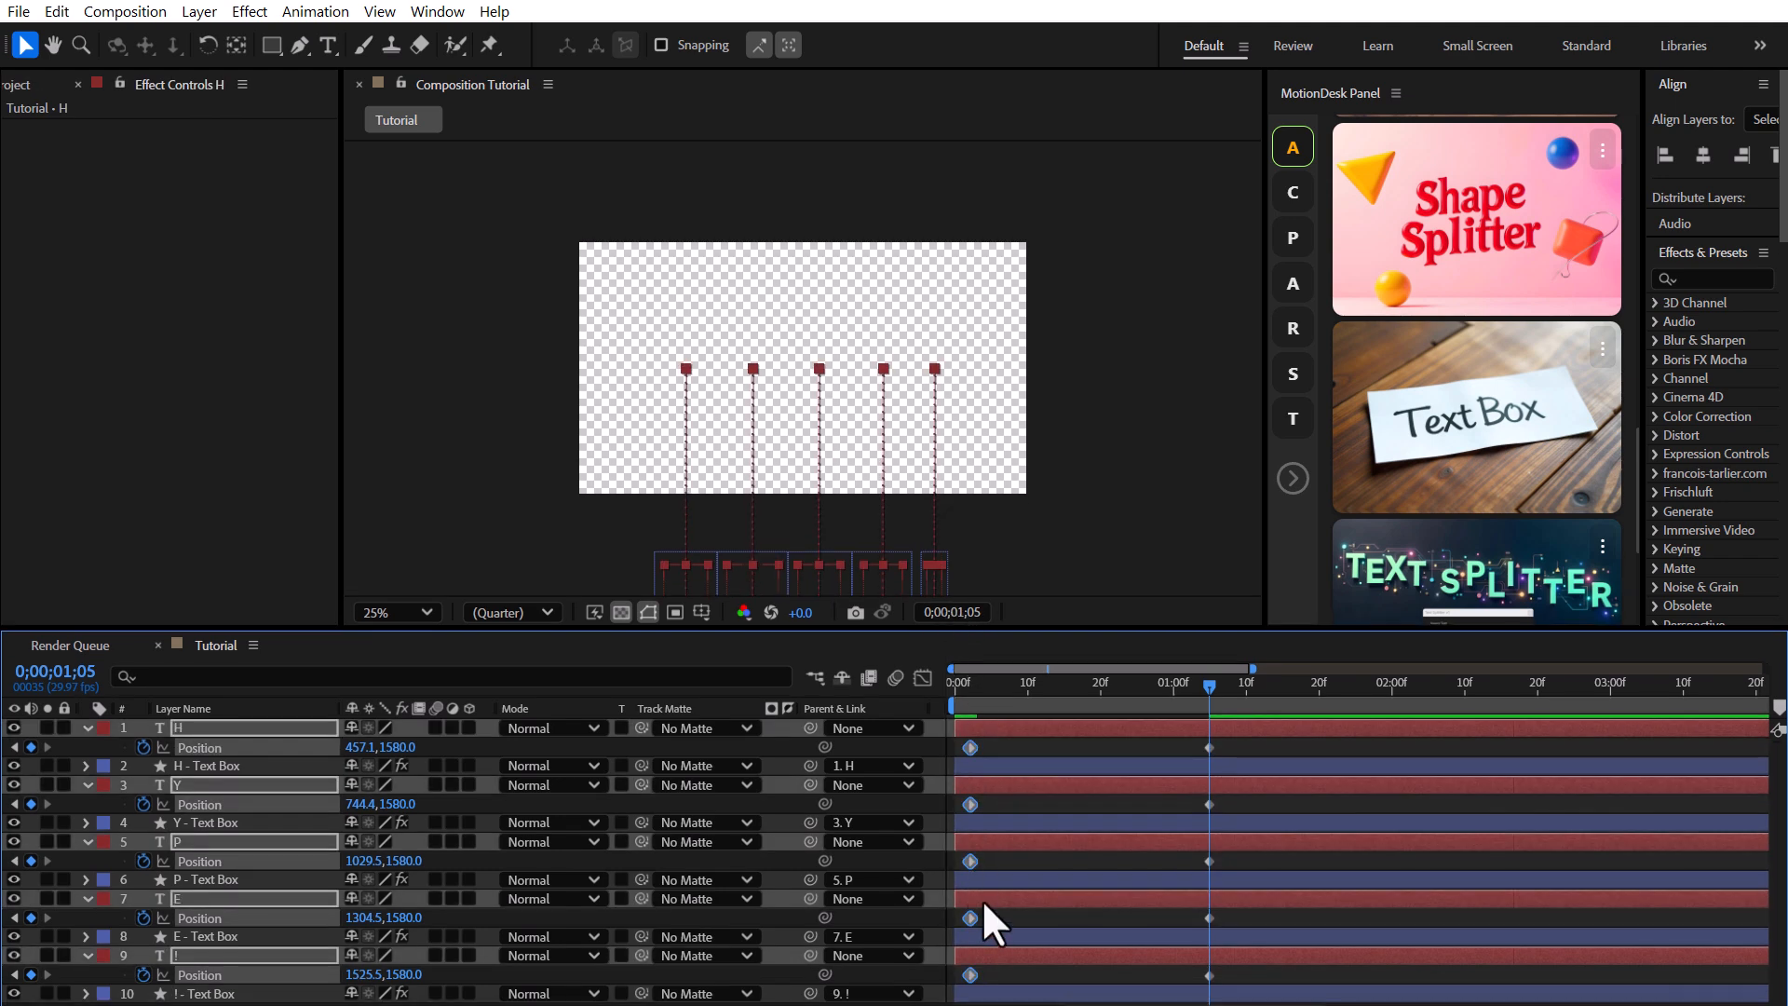
pyautogui.rightClick(970, 917)
pyautogui.moveTo(1075, 898)
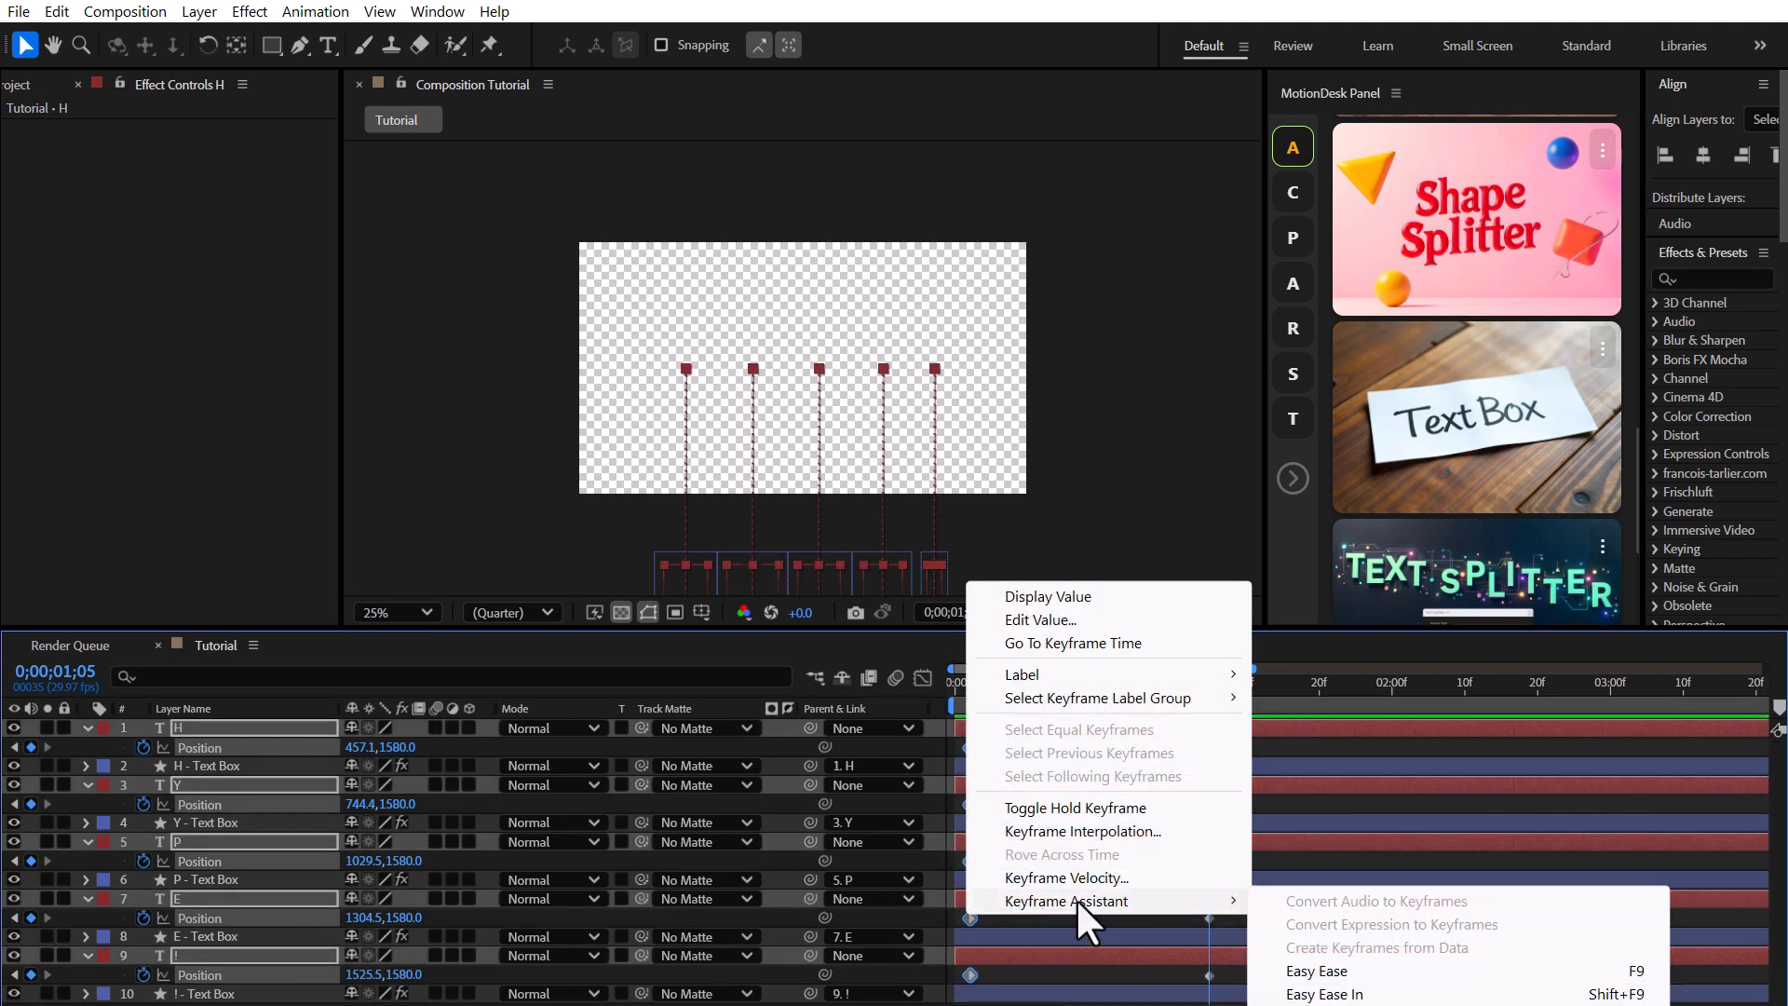
pyautogui.click(1317, 971)
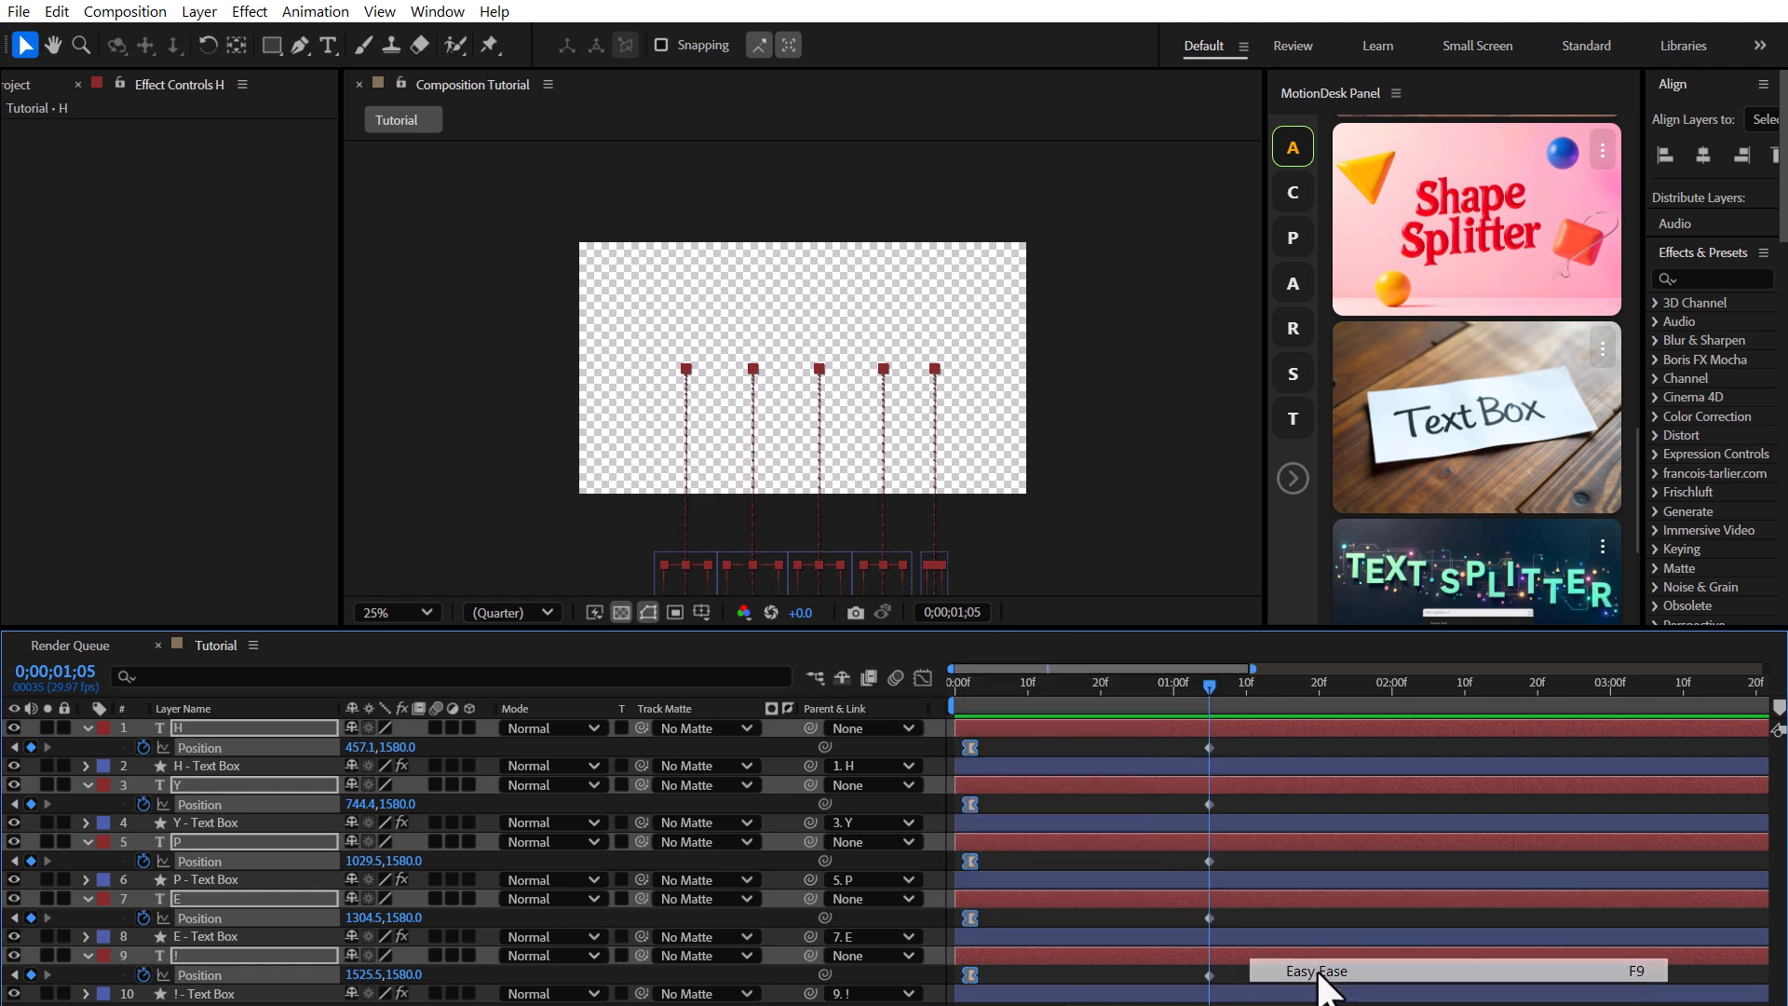
# Set the outgoing velocity influence of those starting Position keyframes to 80%.
pyautogui.rightClick(963, 915)
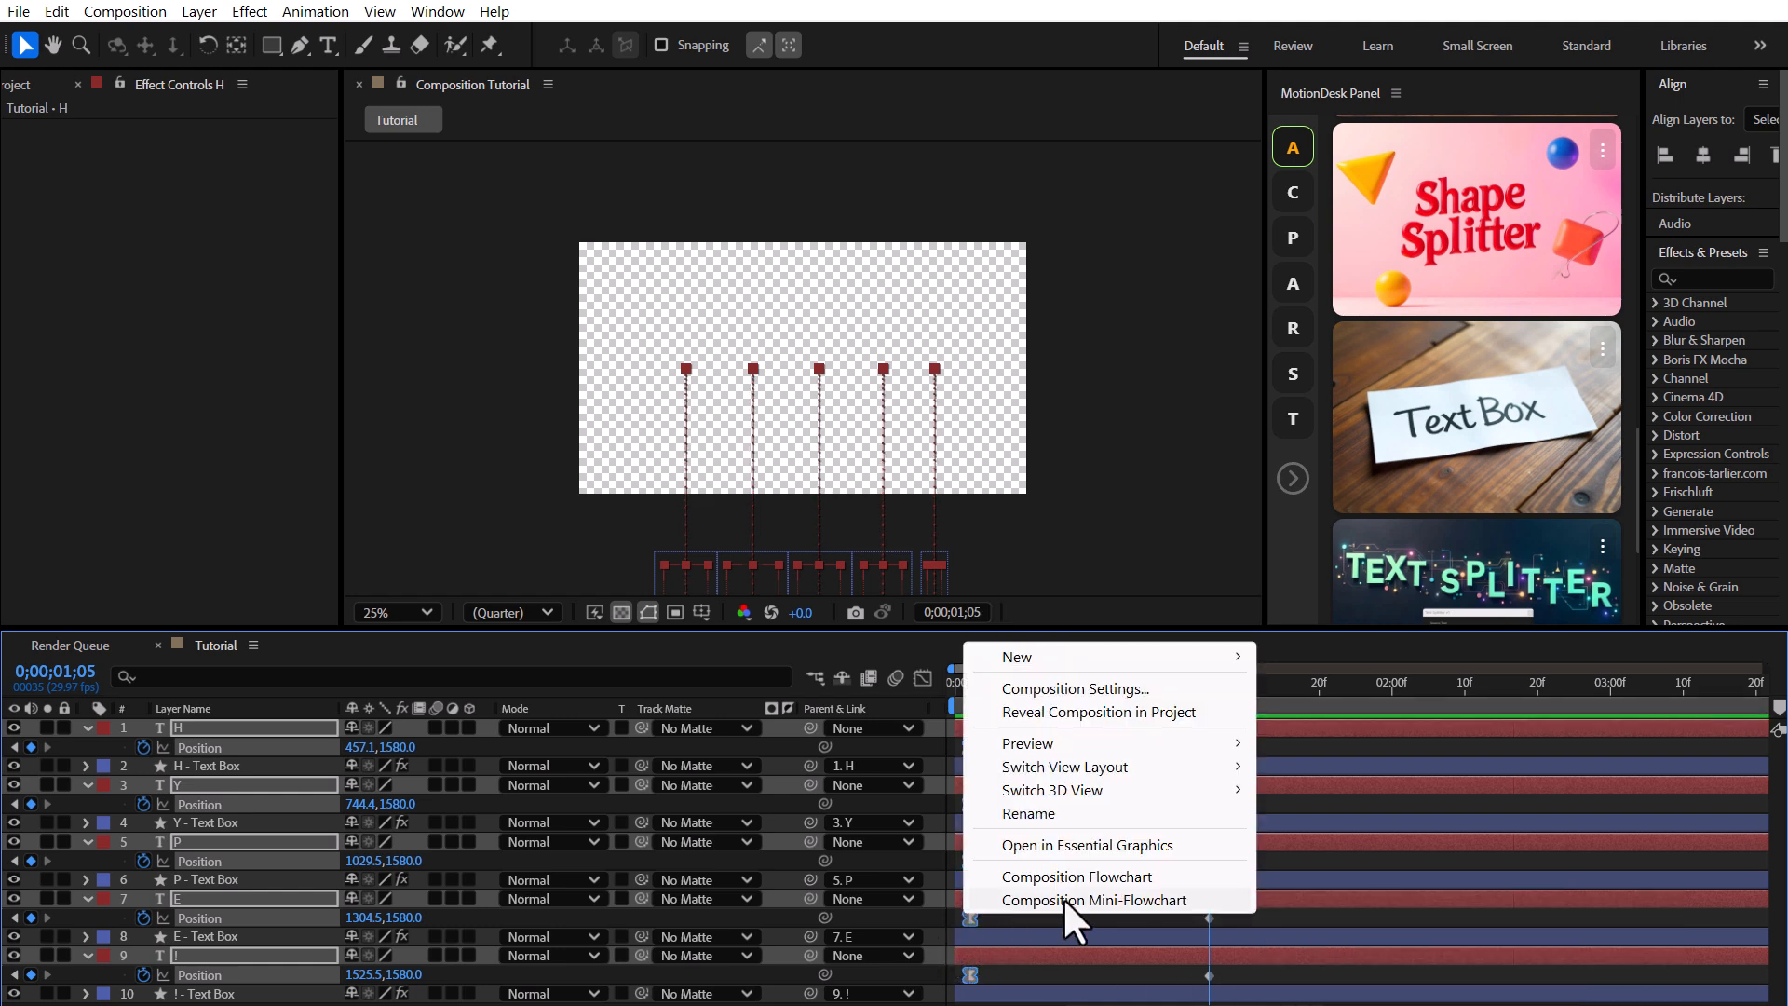
pyautogui.rightClick(966, 918)
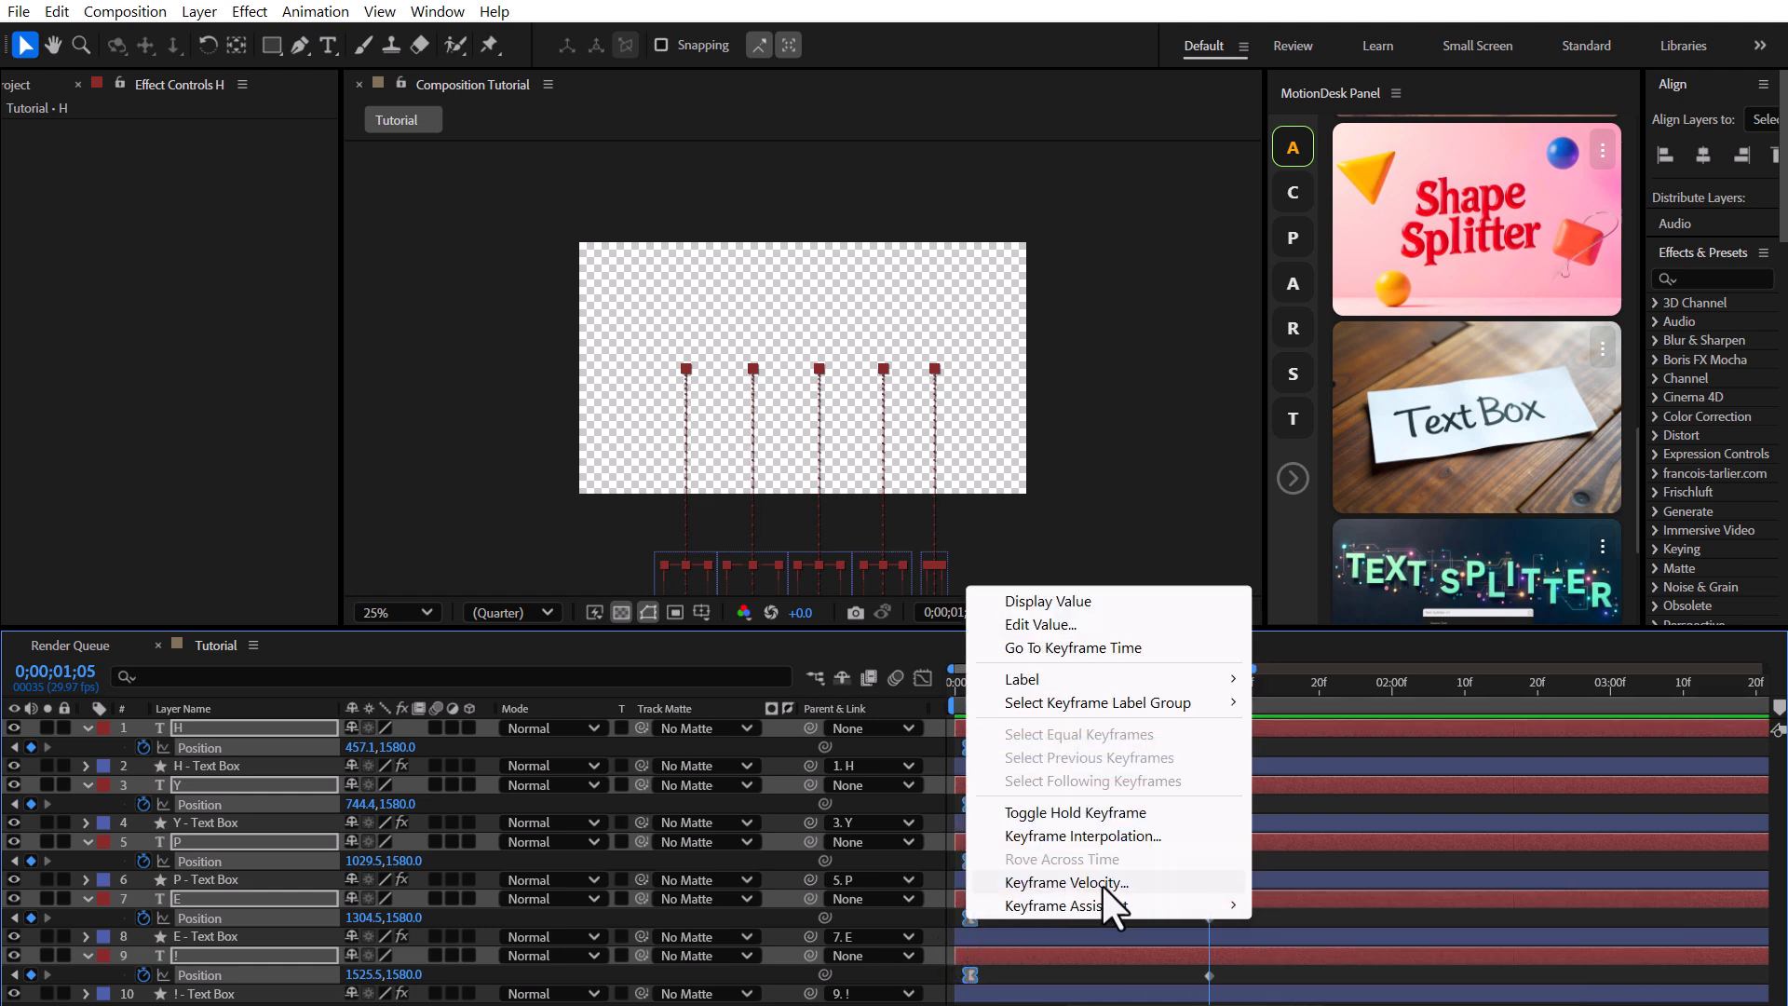
pyautogui.click(1066, 881)
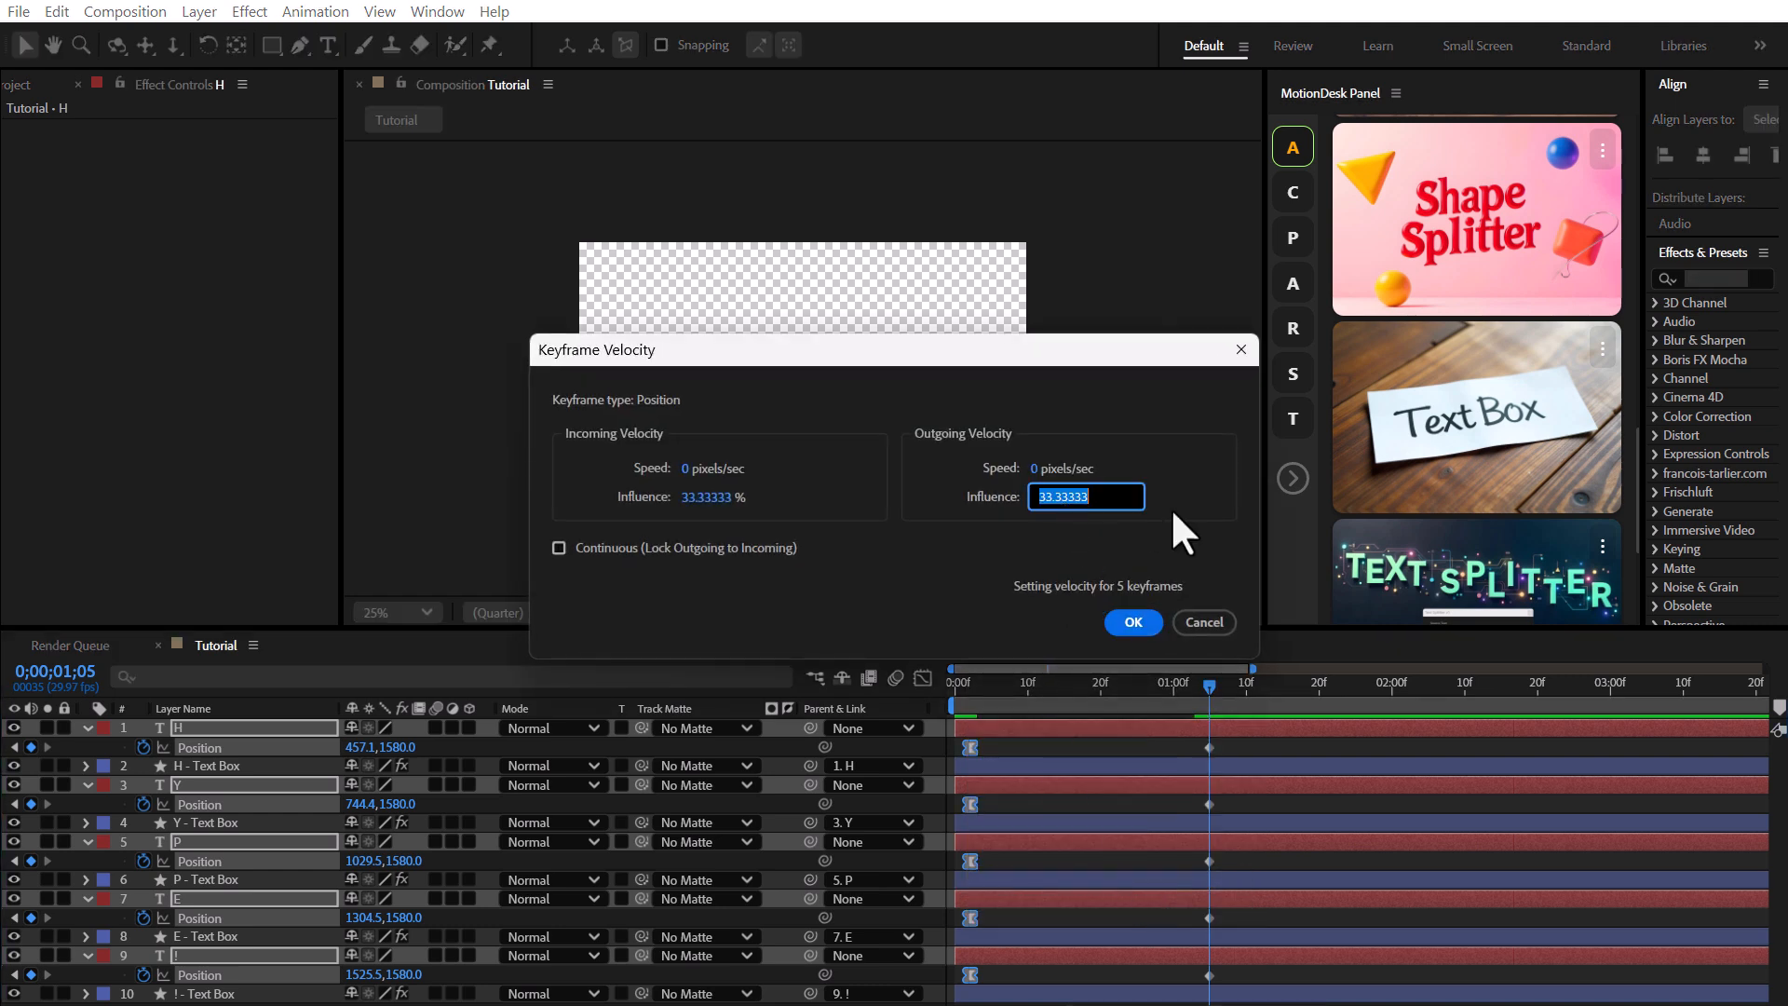
pyautogui.write('80')
pyautogui.click(1133, 621)
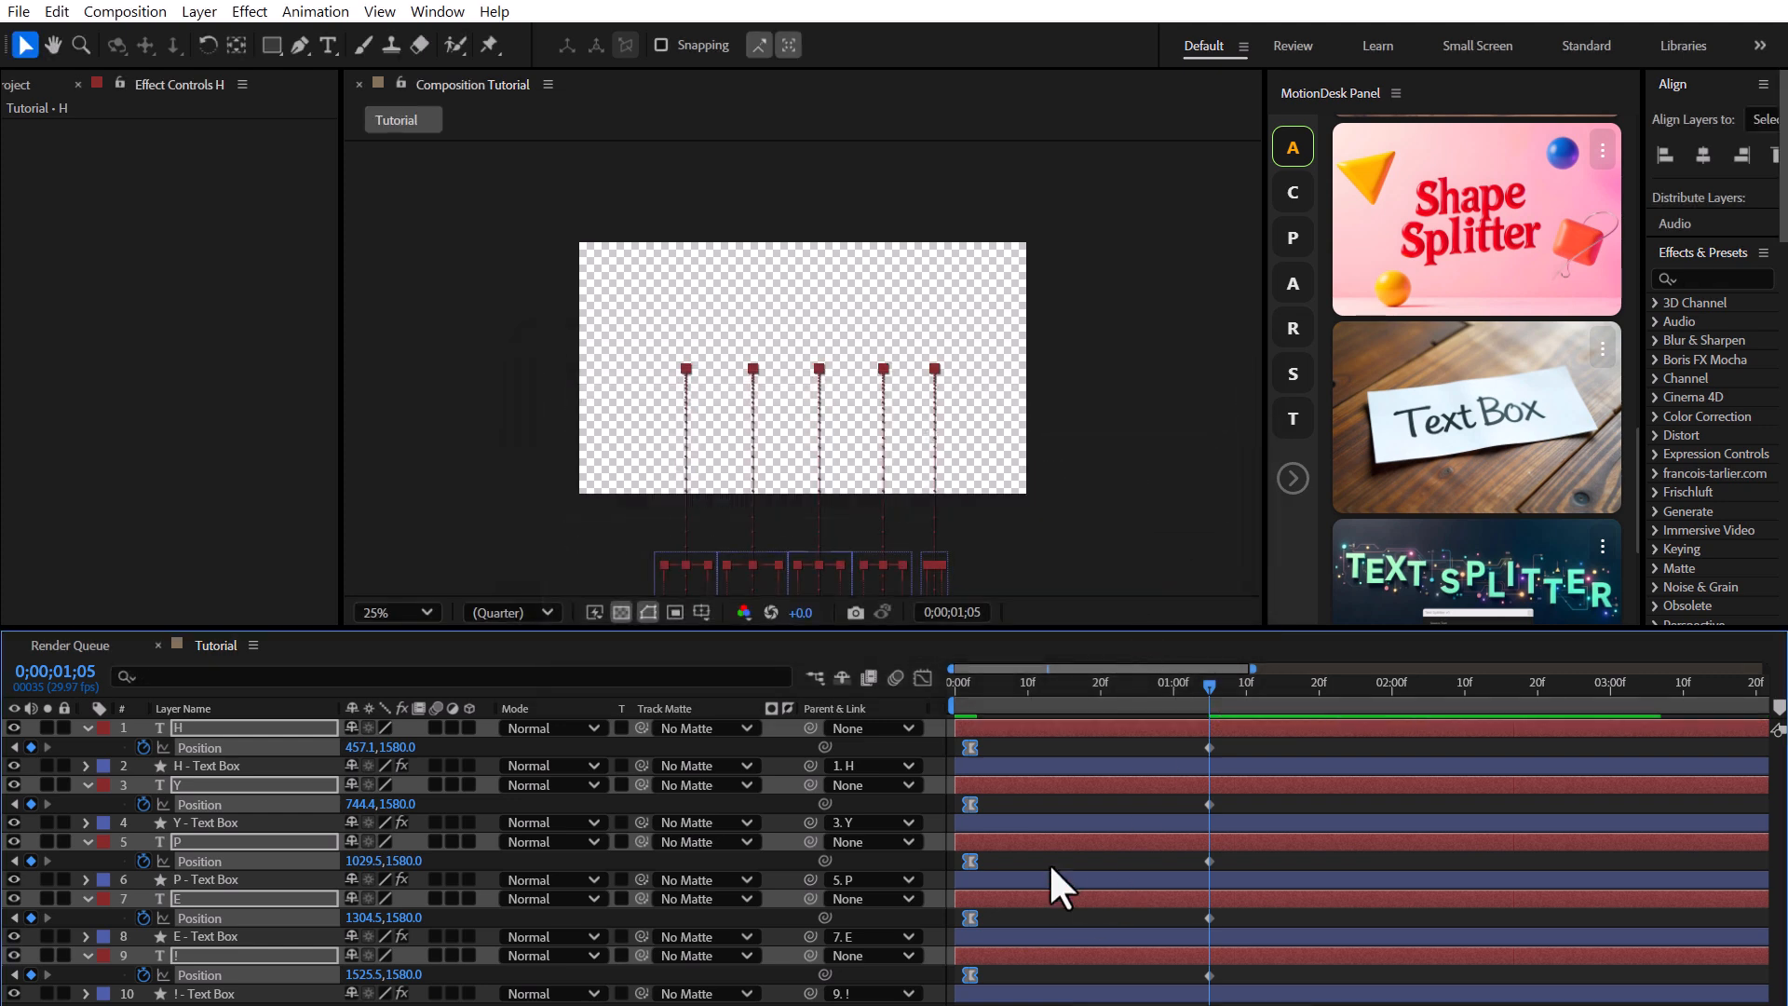
# Add starting Rotation keyframes to the five letter layers.
pyautogui.click(1014, 746)
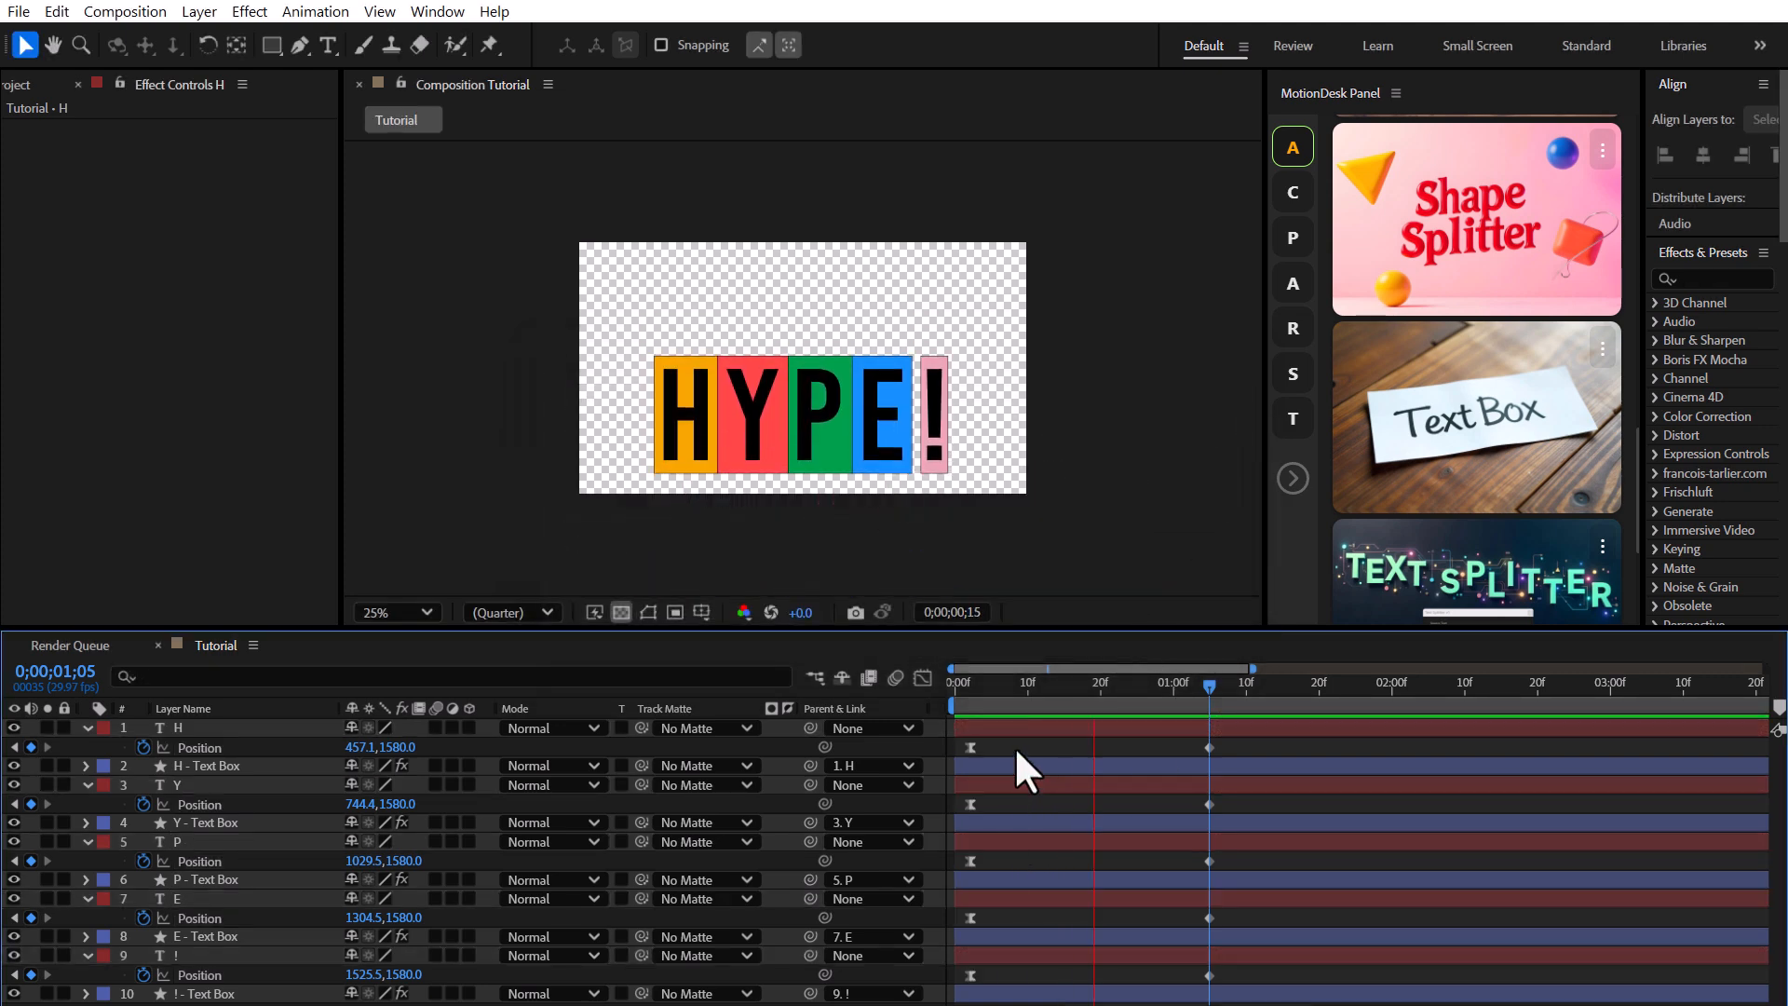
pyautogui.moveTo(1002, 689); pyautogui.dragTo(966, 673)
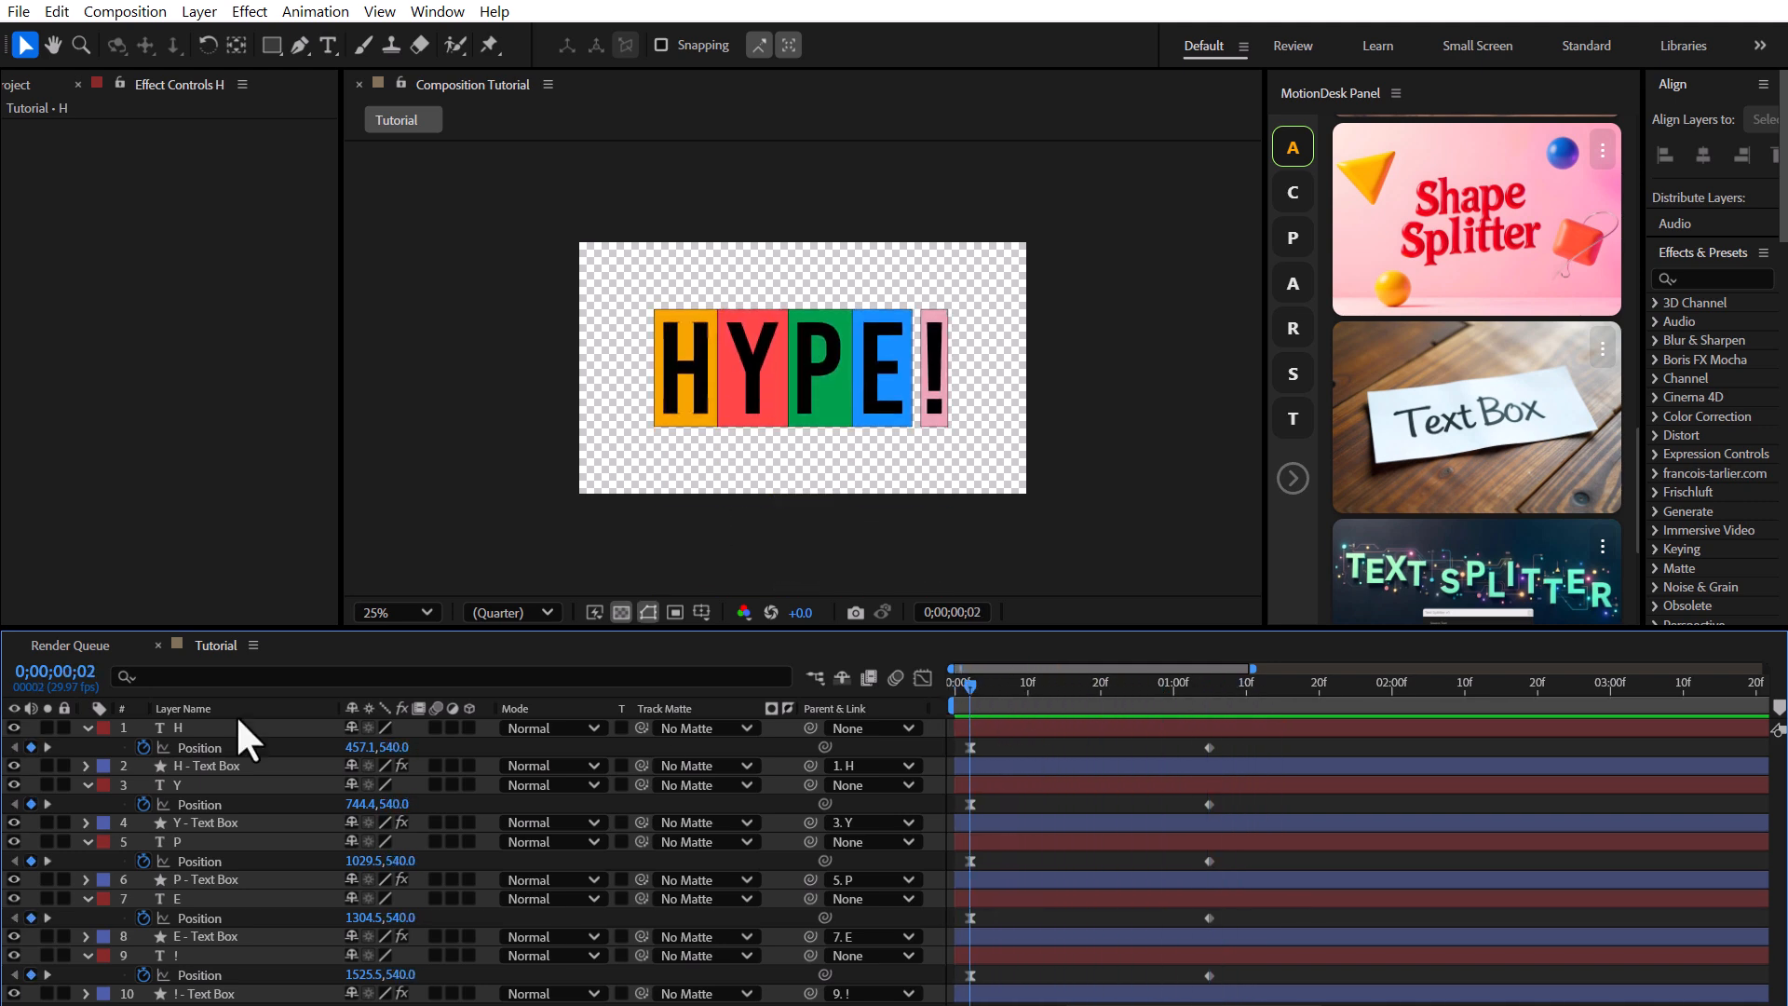
pyautogui.click(184, 725)
pyautogui.keyDown('ctrl'); pyautogui.click(180, 785); pyautogui.keyUp('ctrl')
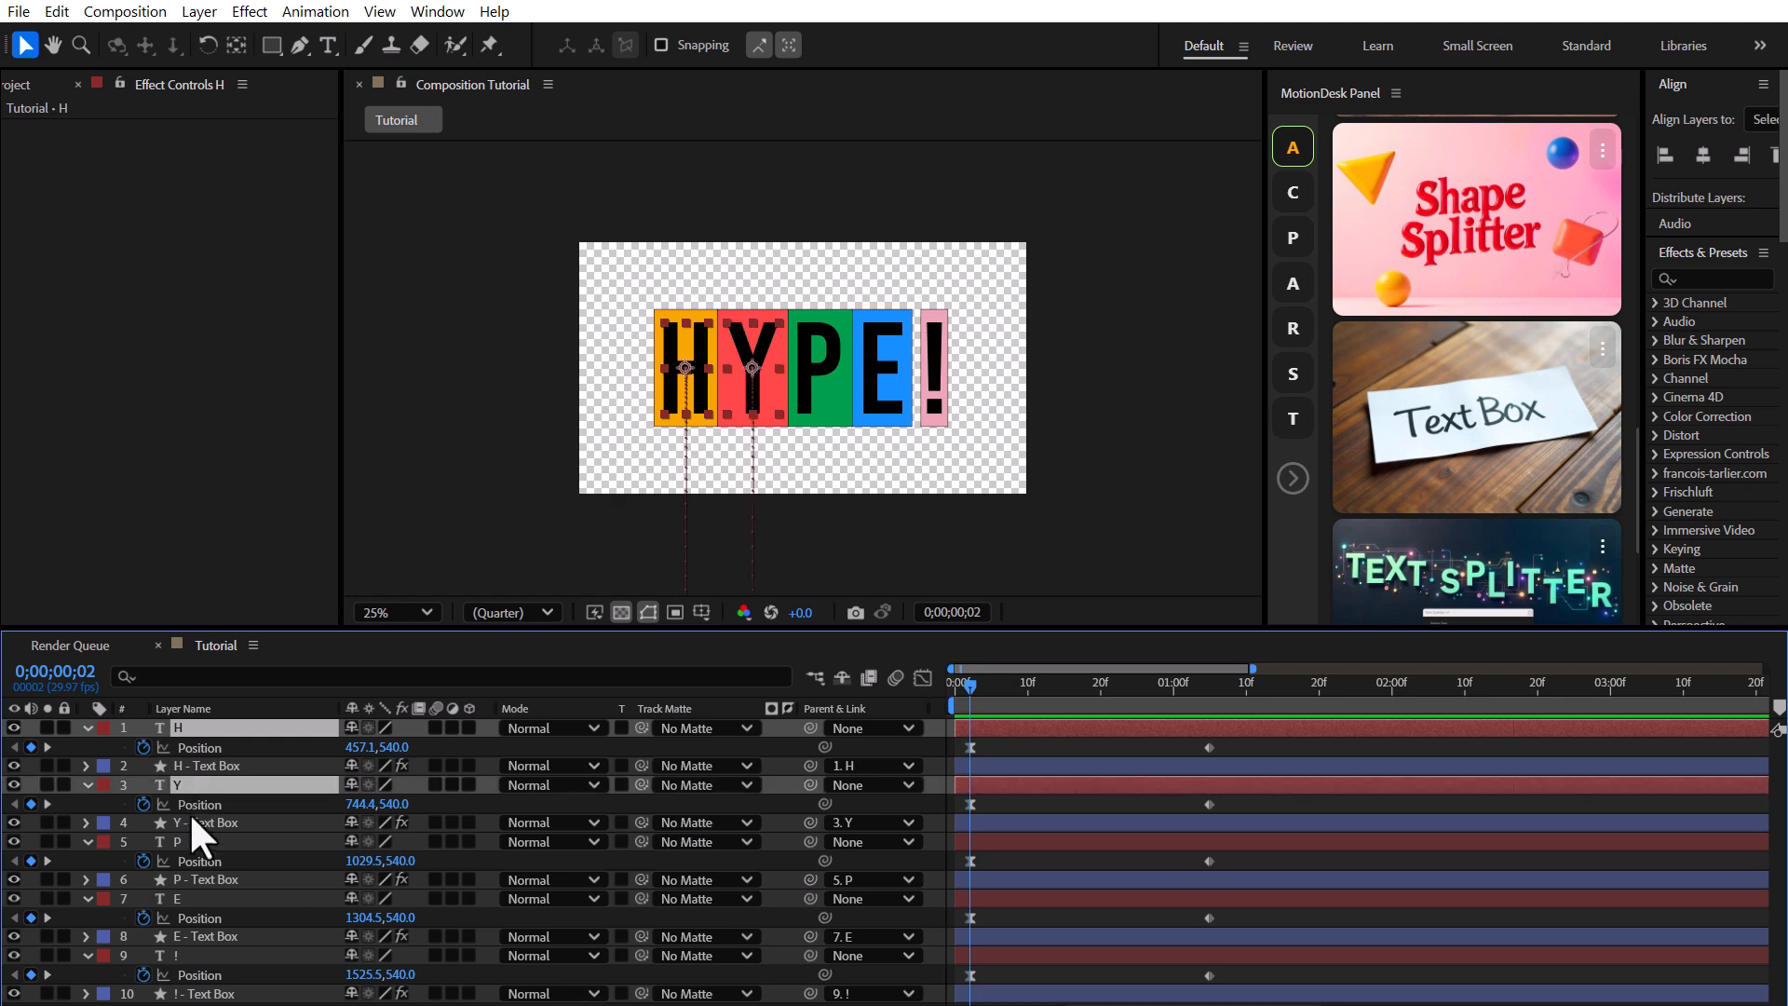
pyautogui.keyDown('ctrl'); pyautogui.click(184, 840); pyautogui.keyUp('ctrl')
pyautogui.keyDown('ctrl'); pyautogui.click(179, 898); pyautogui.keyUp('ctrl')
pyautogui.keyDown('ctrl'); pyautogui.click(188, 955); pyautogui.keyUp('ctrl')
pyautogui.press('r')
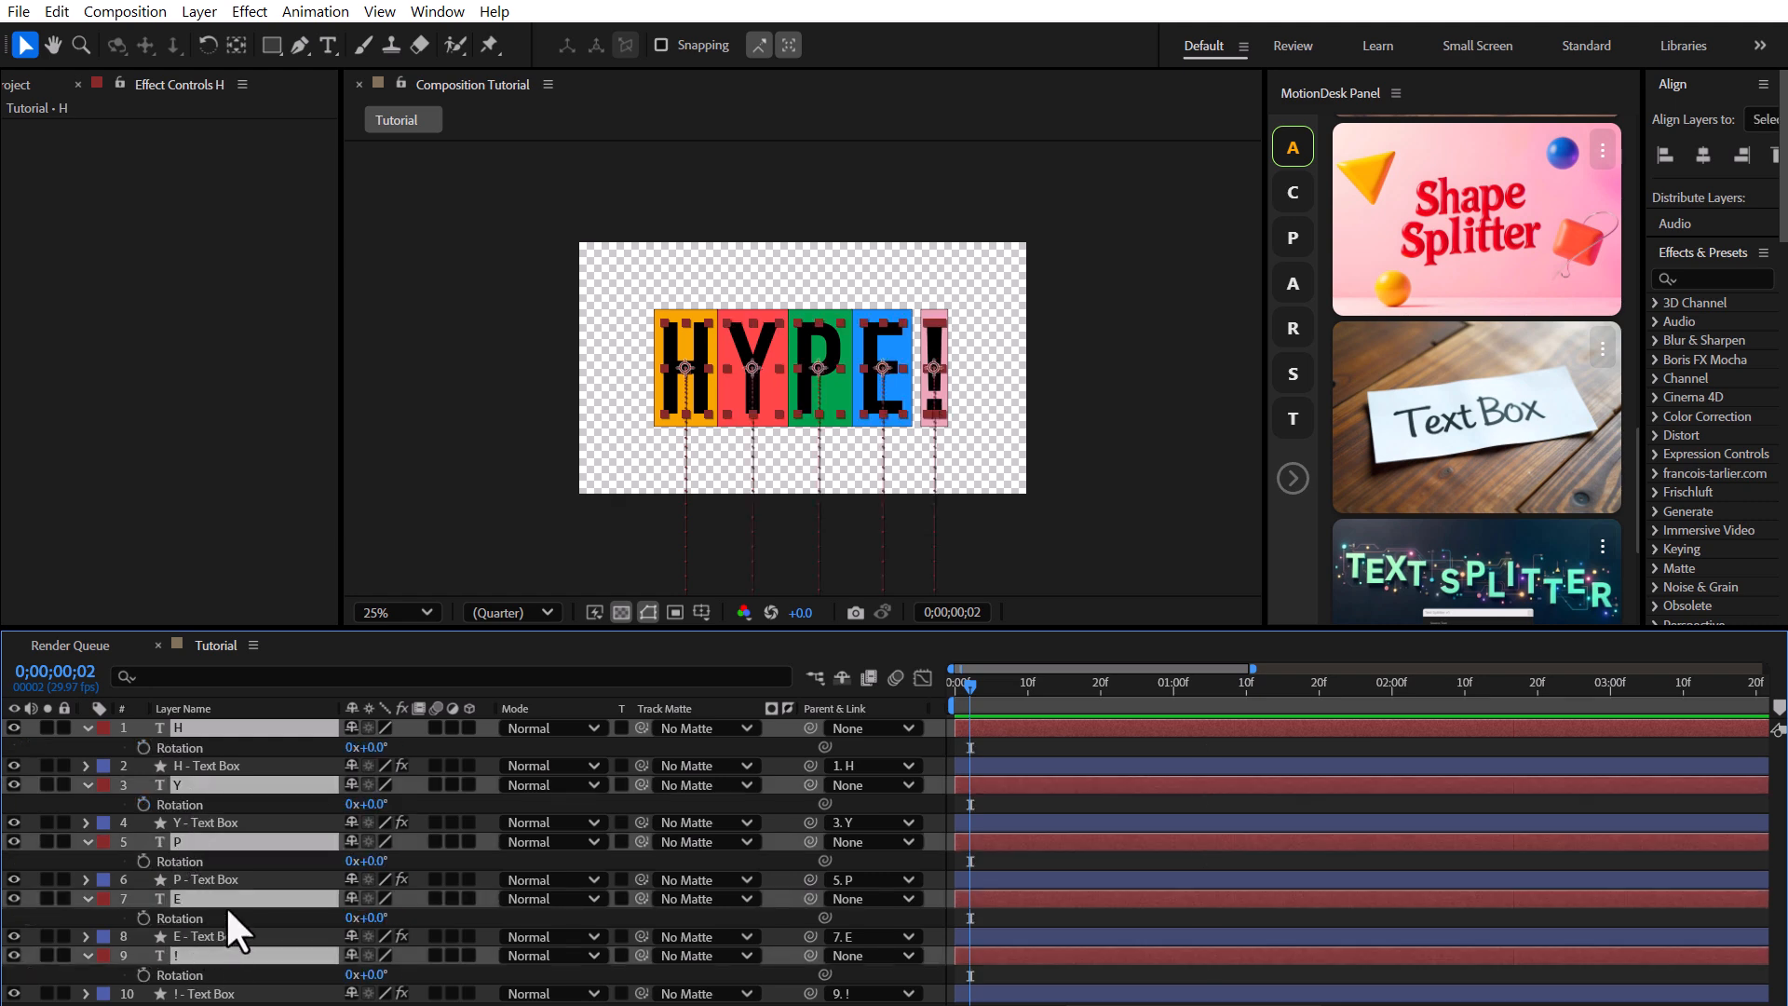
pyautogui.click(142, 801)
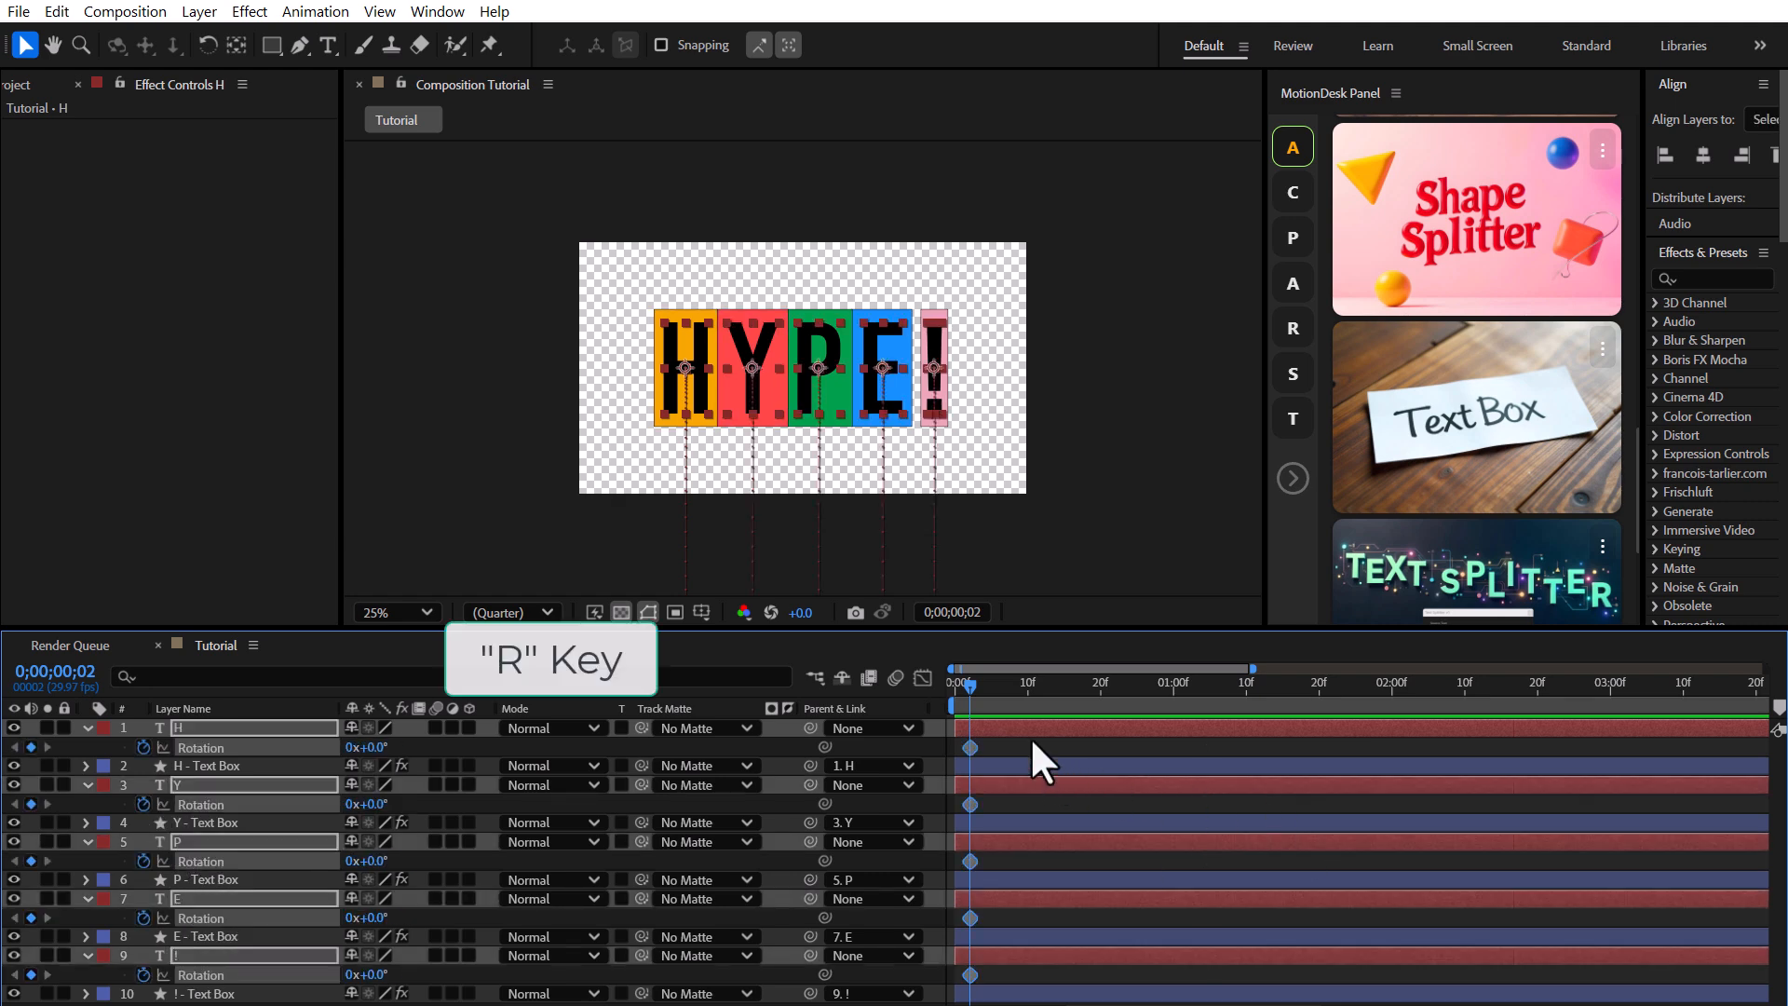
pyautogui.moveTo(968, 684); pyautogui.dragTo(1205, 706)
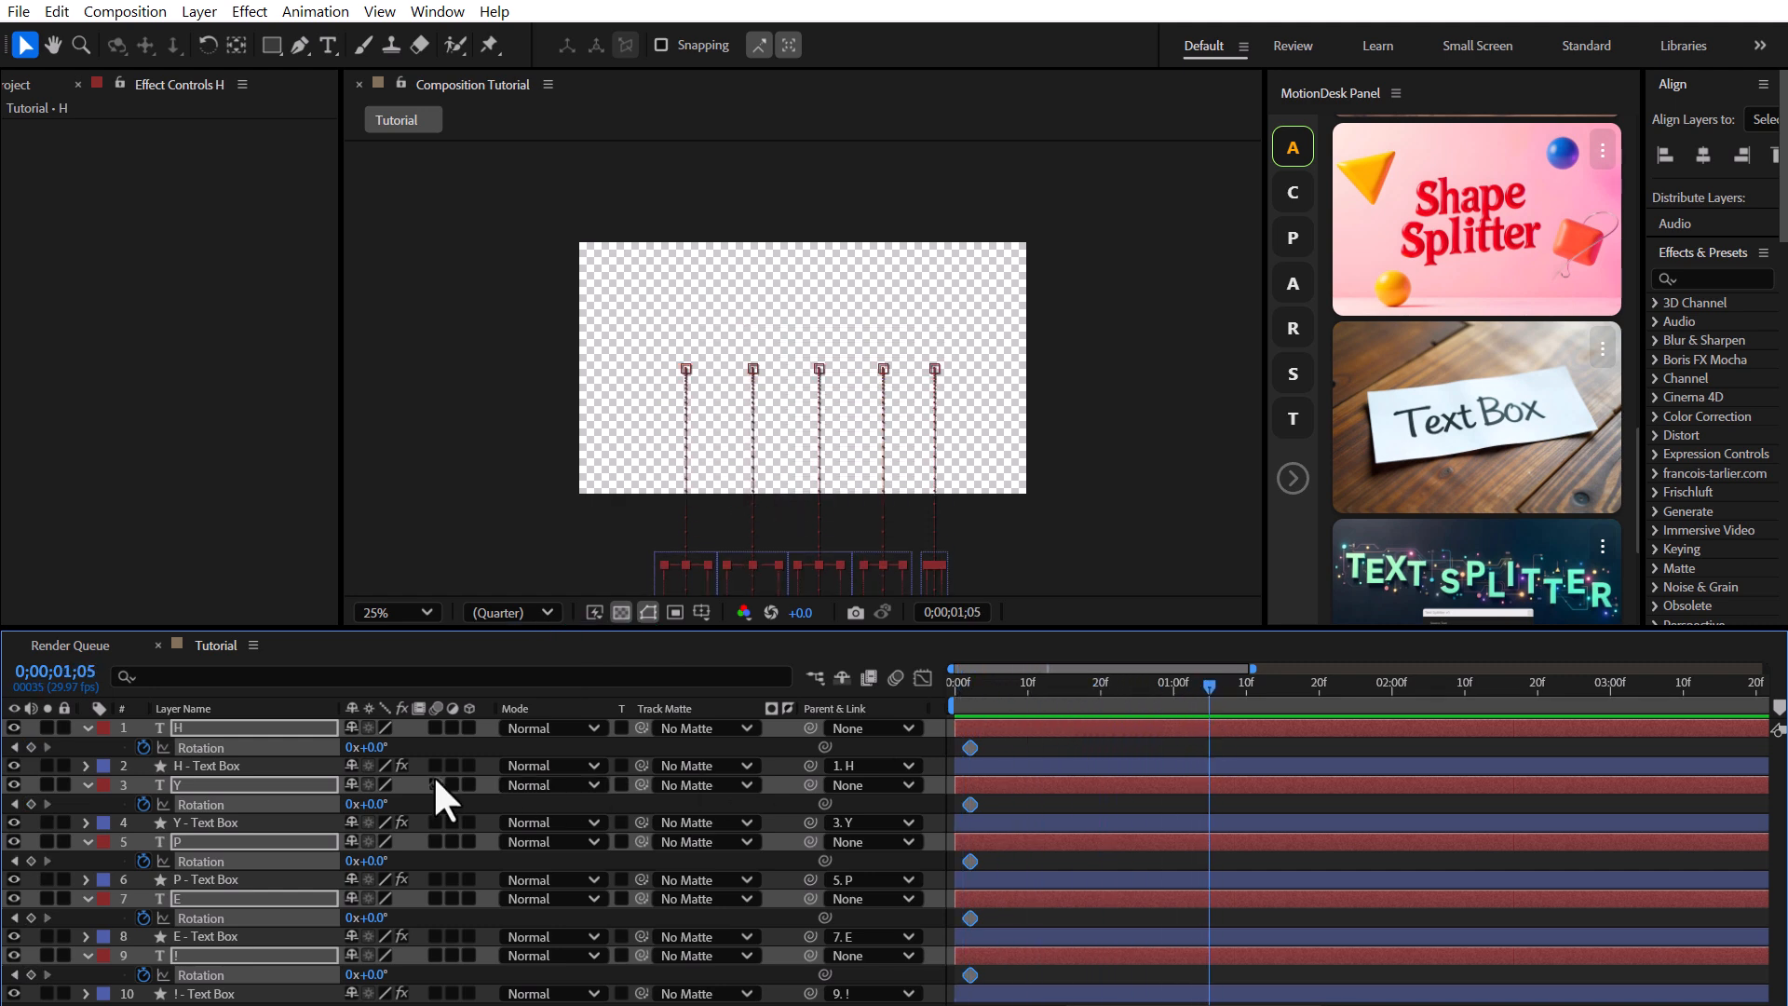
# At 0;00;01;05, rotate H to 33°, Y to -42°, P to 14°, E to 45° and ! to -48°.
pyautogui.moveTo(801, 352); pyautogui.dragTo(802, 340)
pyautogui.click(393, 745)
pyautogui.moveTo(379, 747); pyautogui.dragTo(415, 745)
pyautogui.moveTo(383, 803); pyautogui.dragTo(418, 919)
pyautogui.moveTo(375, 975); pyautogui.dragTo(326, 974)
# Apply Easy Ease to the letters' starting Rotation keyframes.
pyautogui.moveTo(1011, 738); pyautogui.dragTo(969, 987)
pyautogui.rightClick(969, 917)
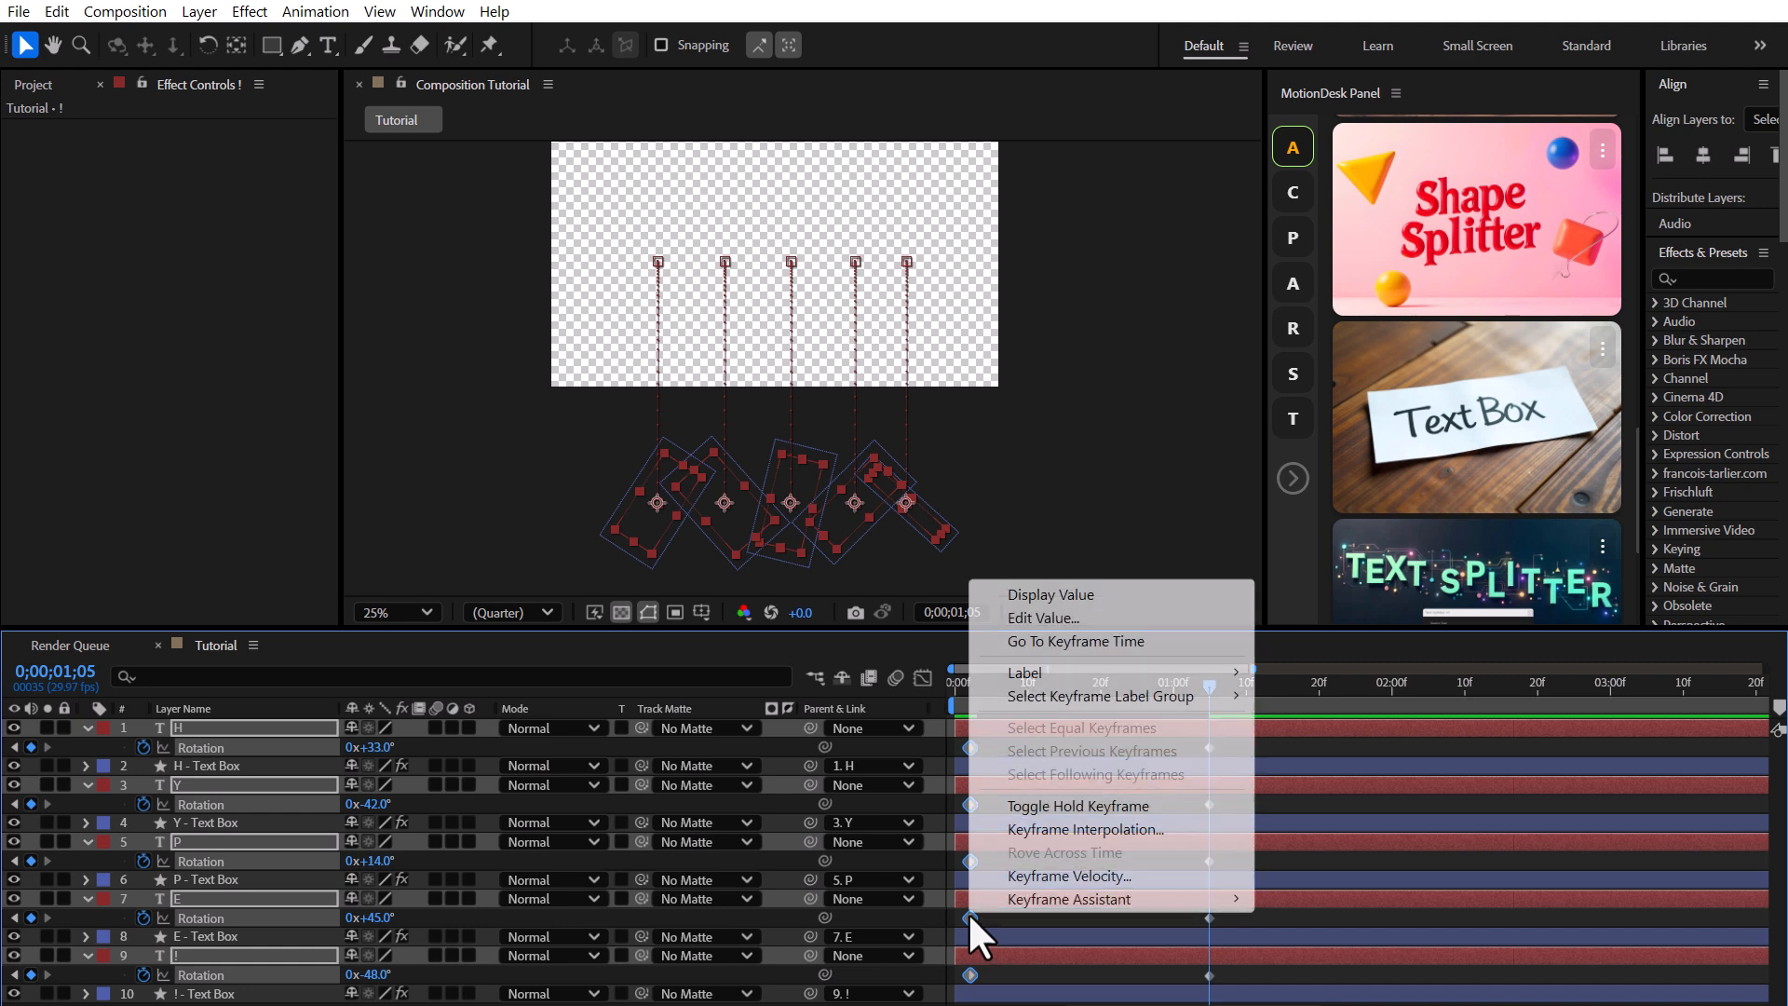
pyautogui.moveTo(1238, 900)
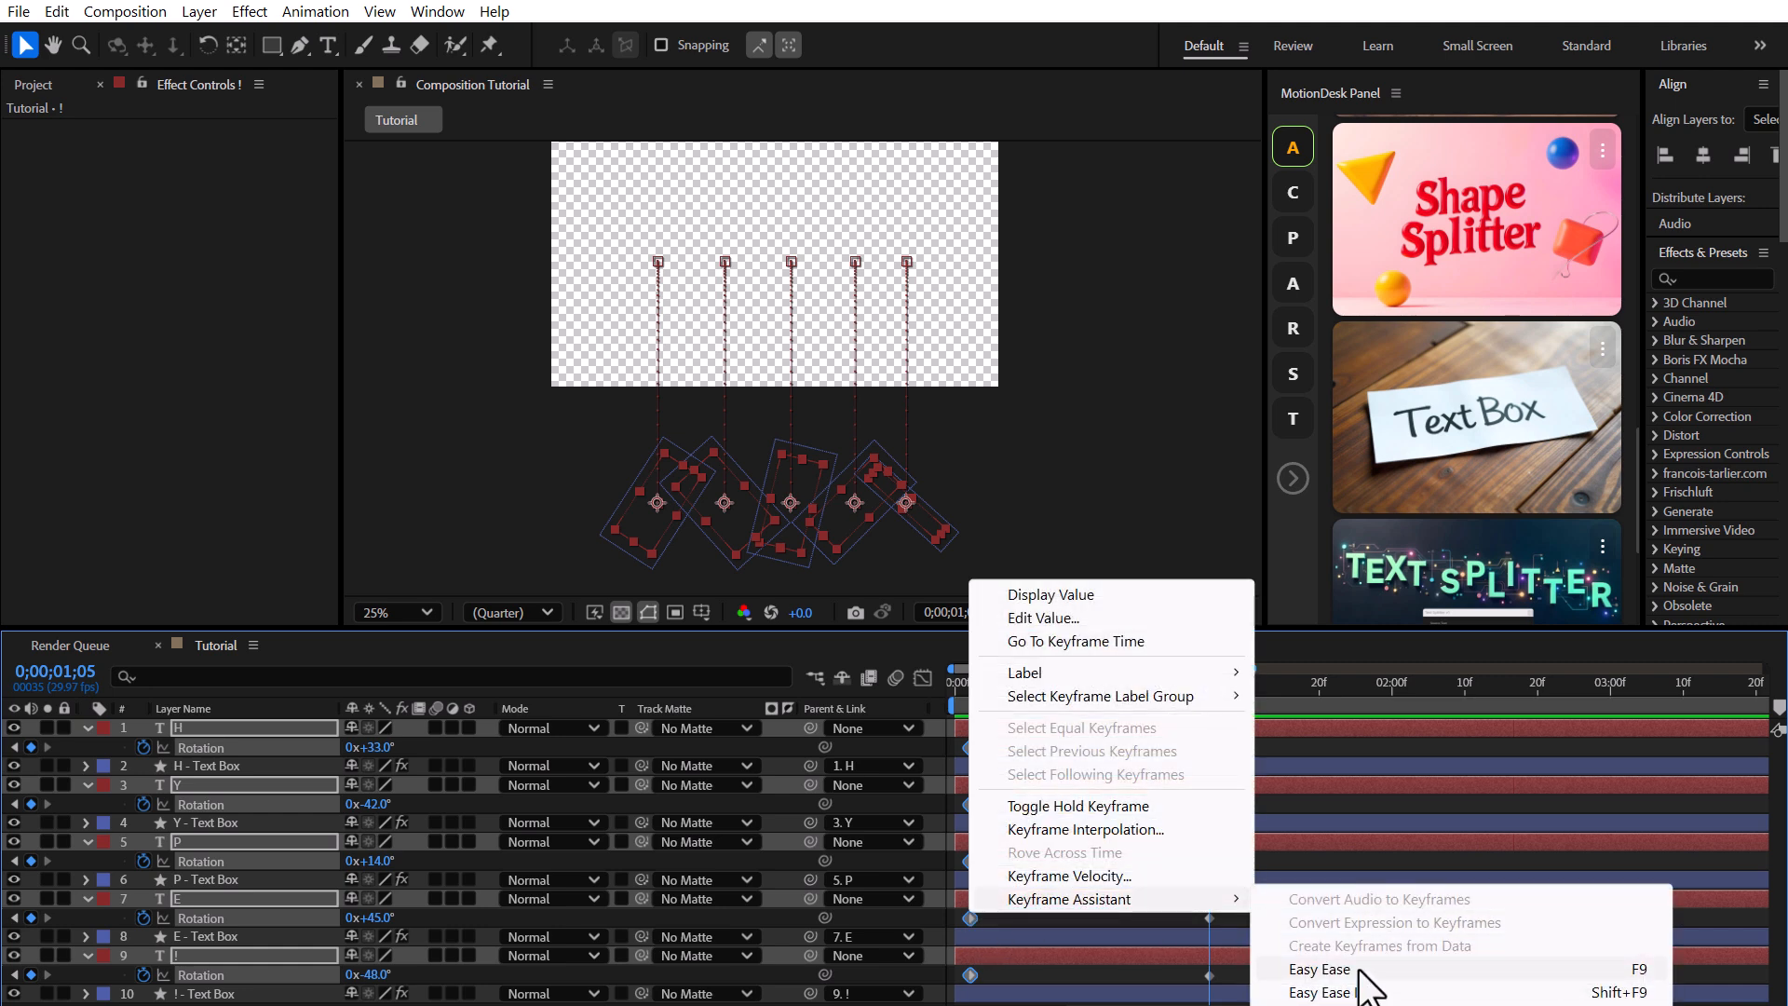
pyautogui.click(1358, 971)
# Adjust the outgoing velocity influence of the starting Rotation keyframes.
pyautogui.rightClick(965, 913)
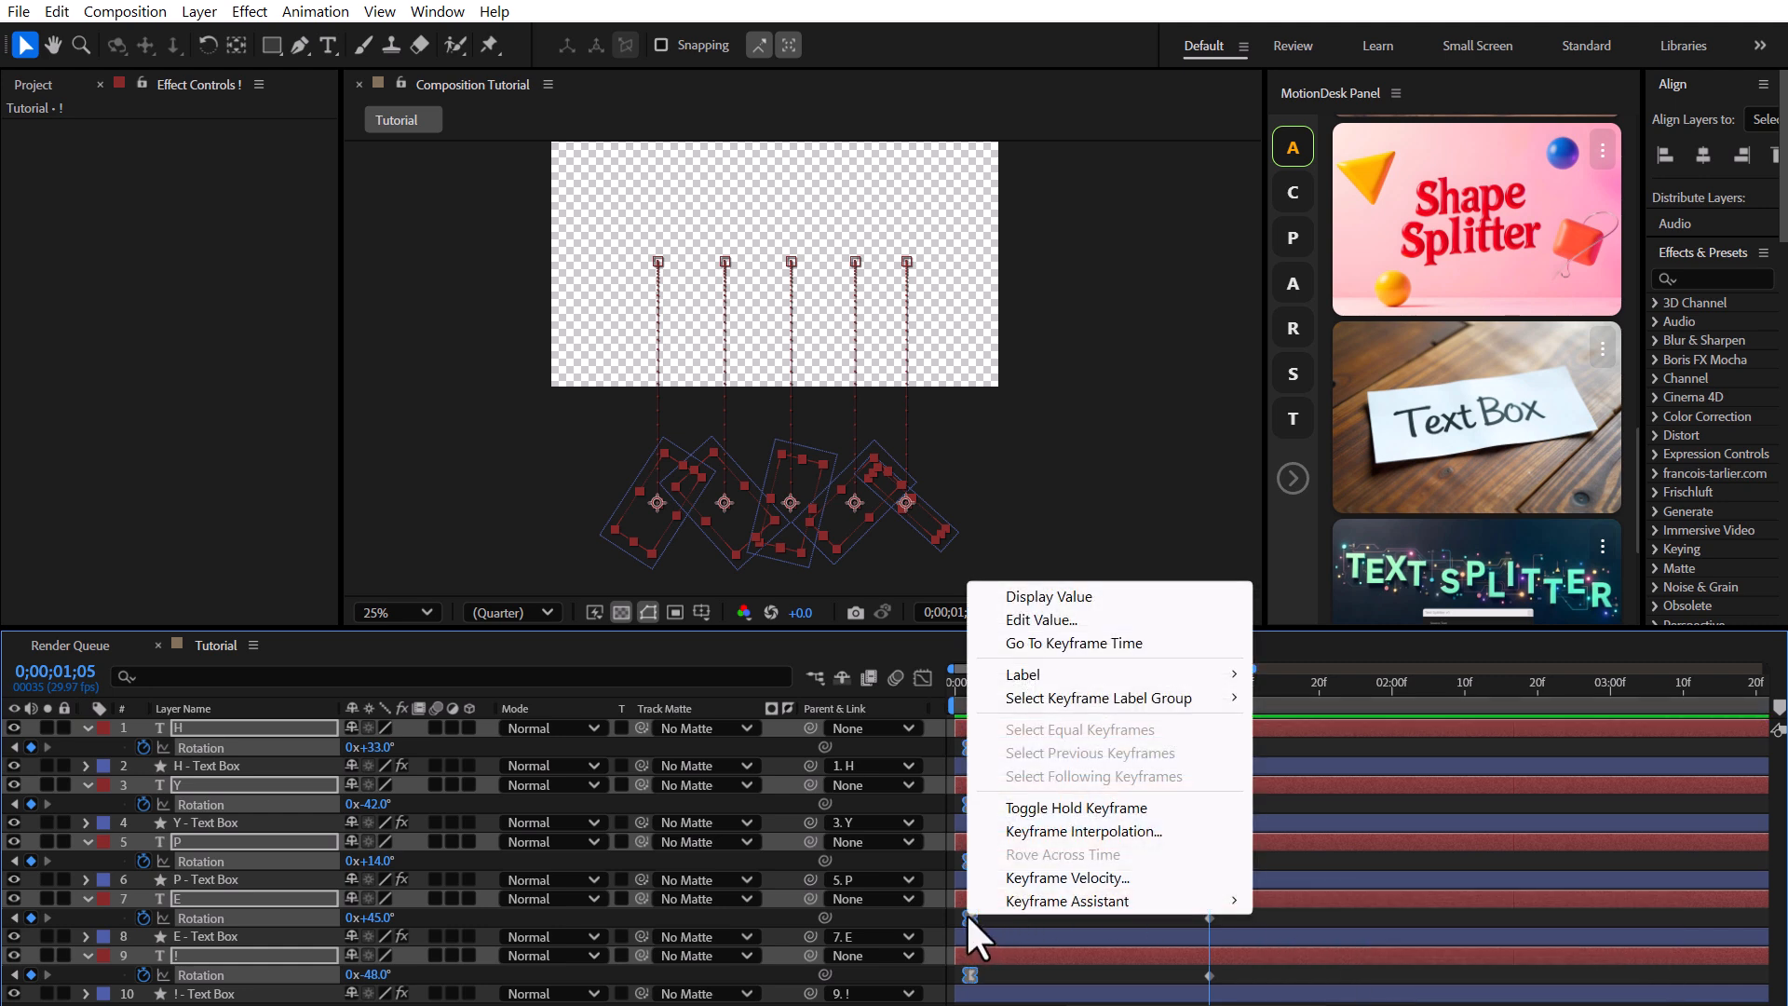
pyautogui.click(1053, 881)
pyautogui.click(1065, 498)
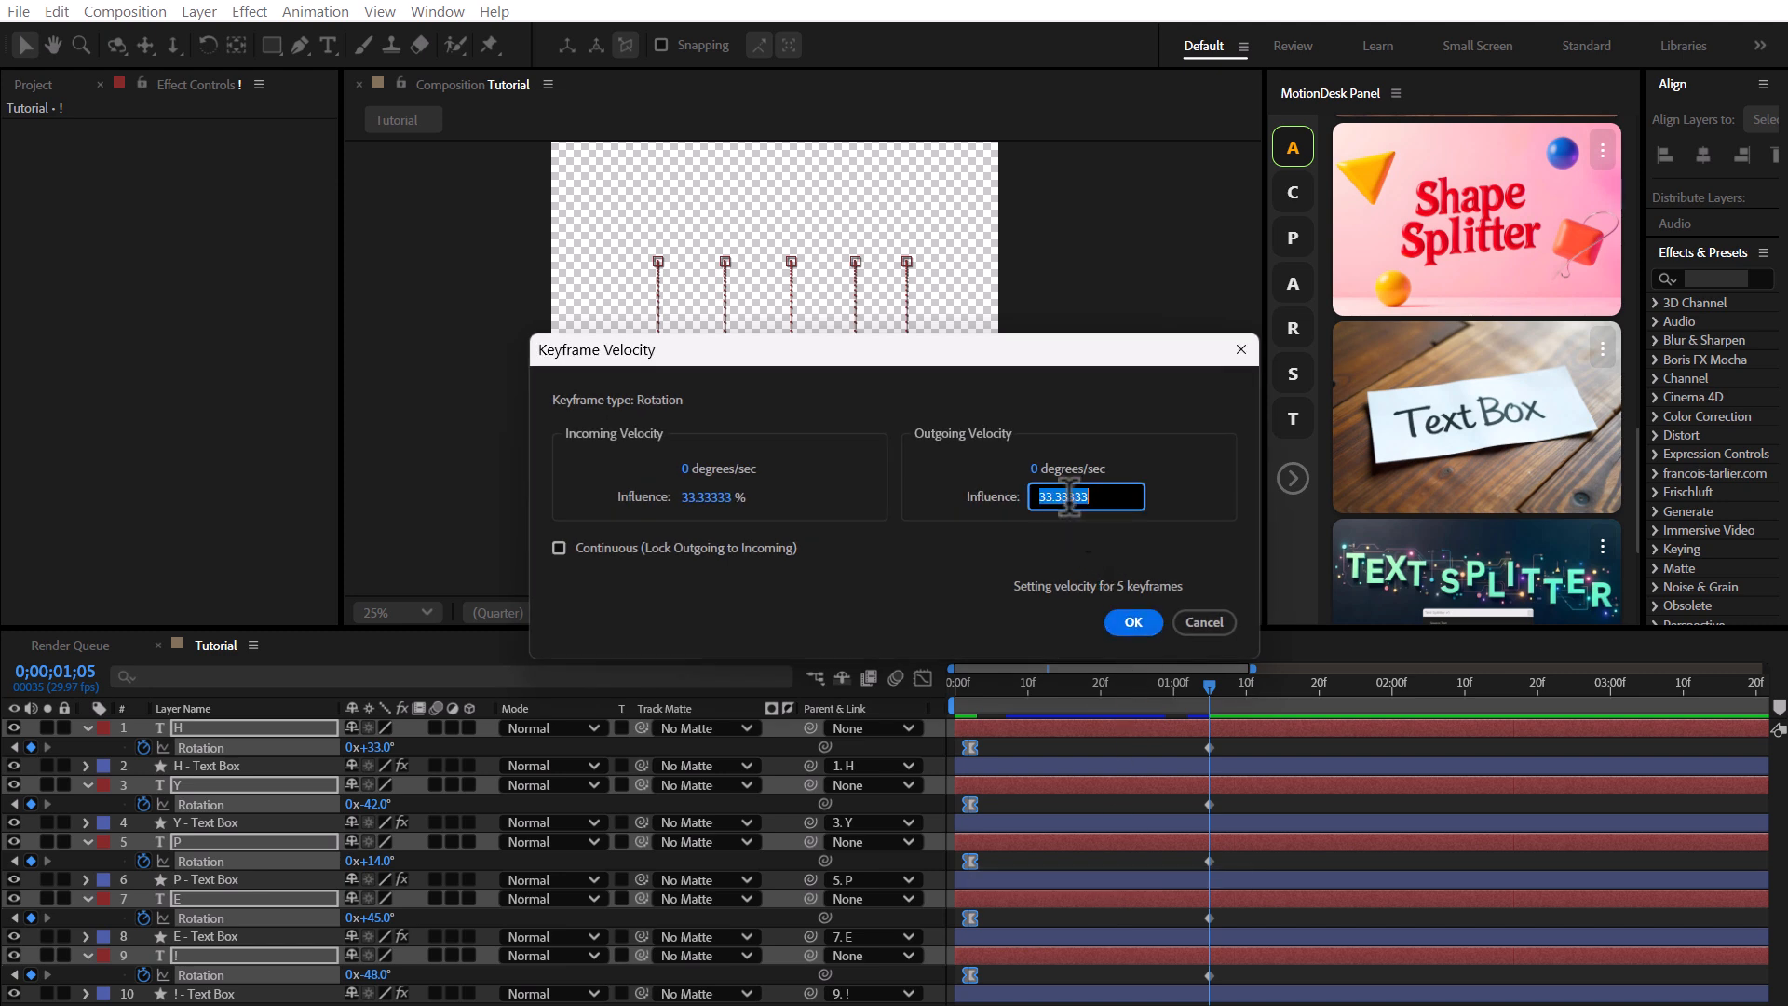
pyautogui.click(1125, 620)
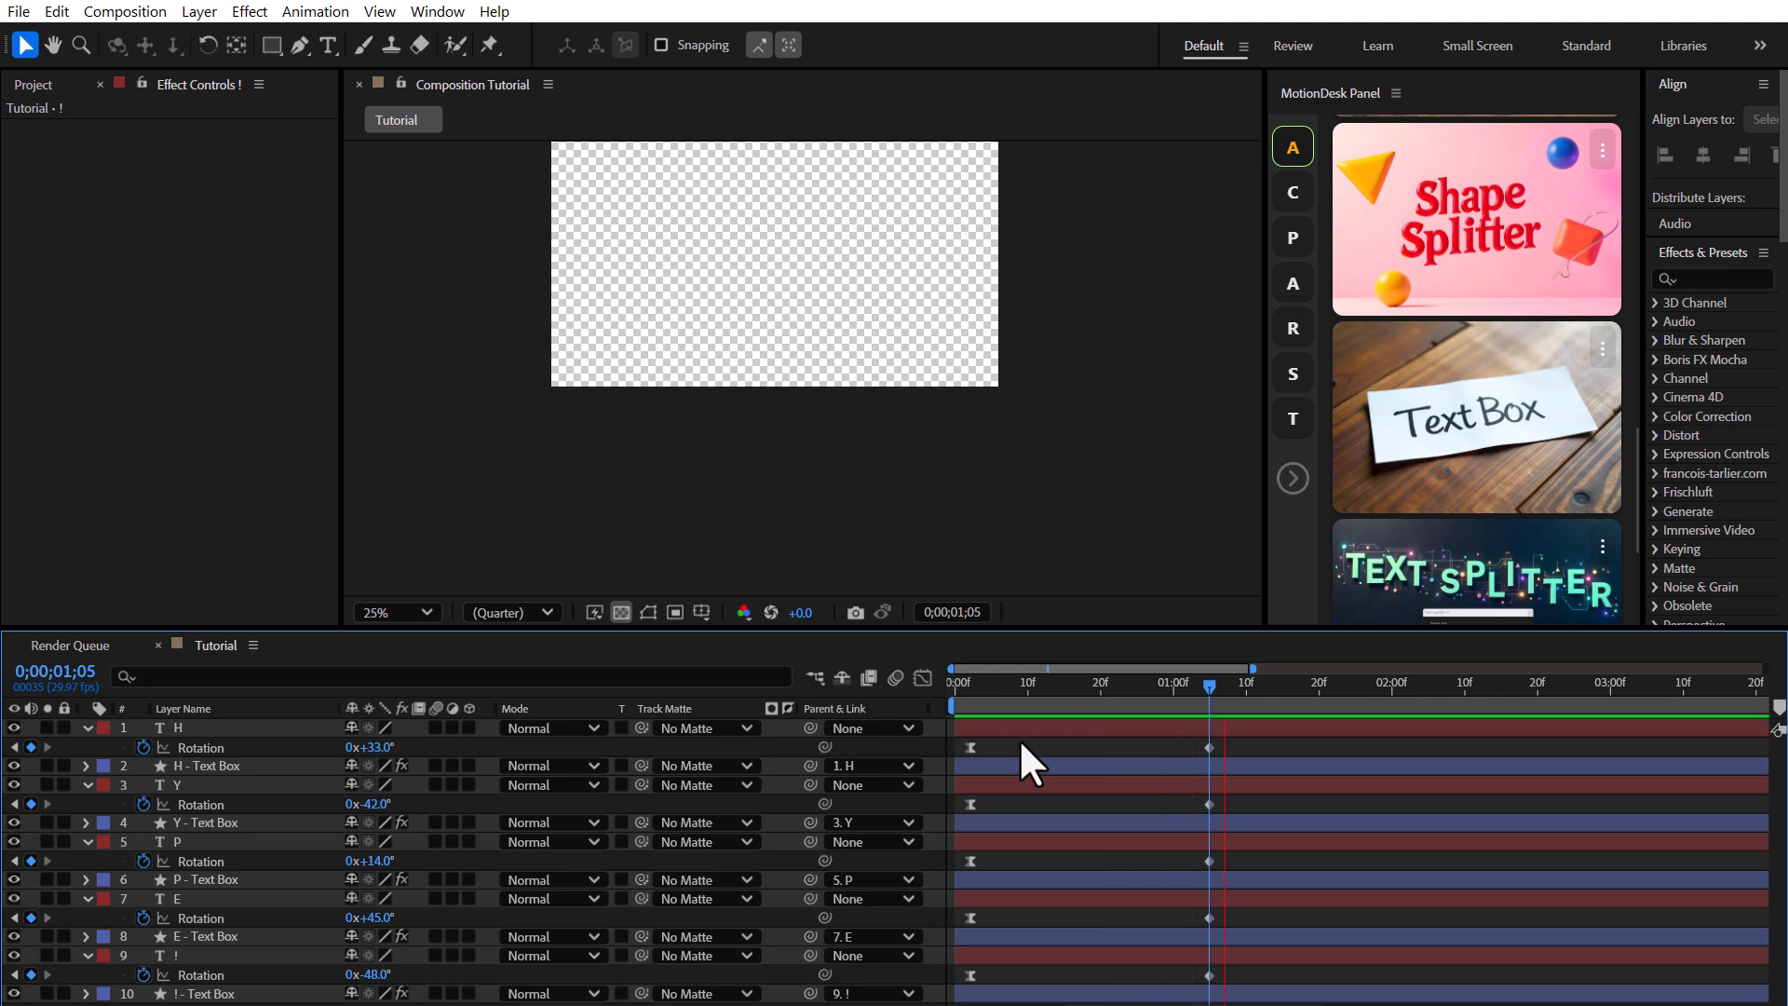
# Scrub the start of the animation and reveal all keyframed properties of the five letters.
pyautogui.click(951, 683)
pyautogui.moveTo(951, 696); pyautogui.dragTo(1002, 739)
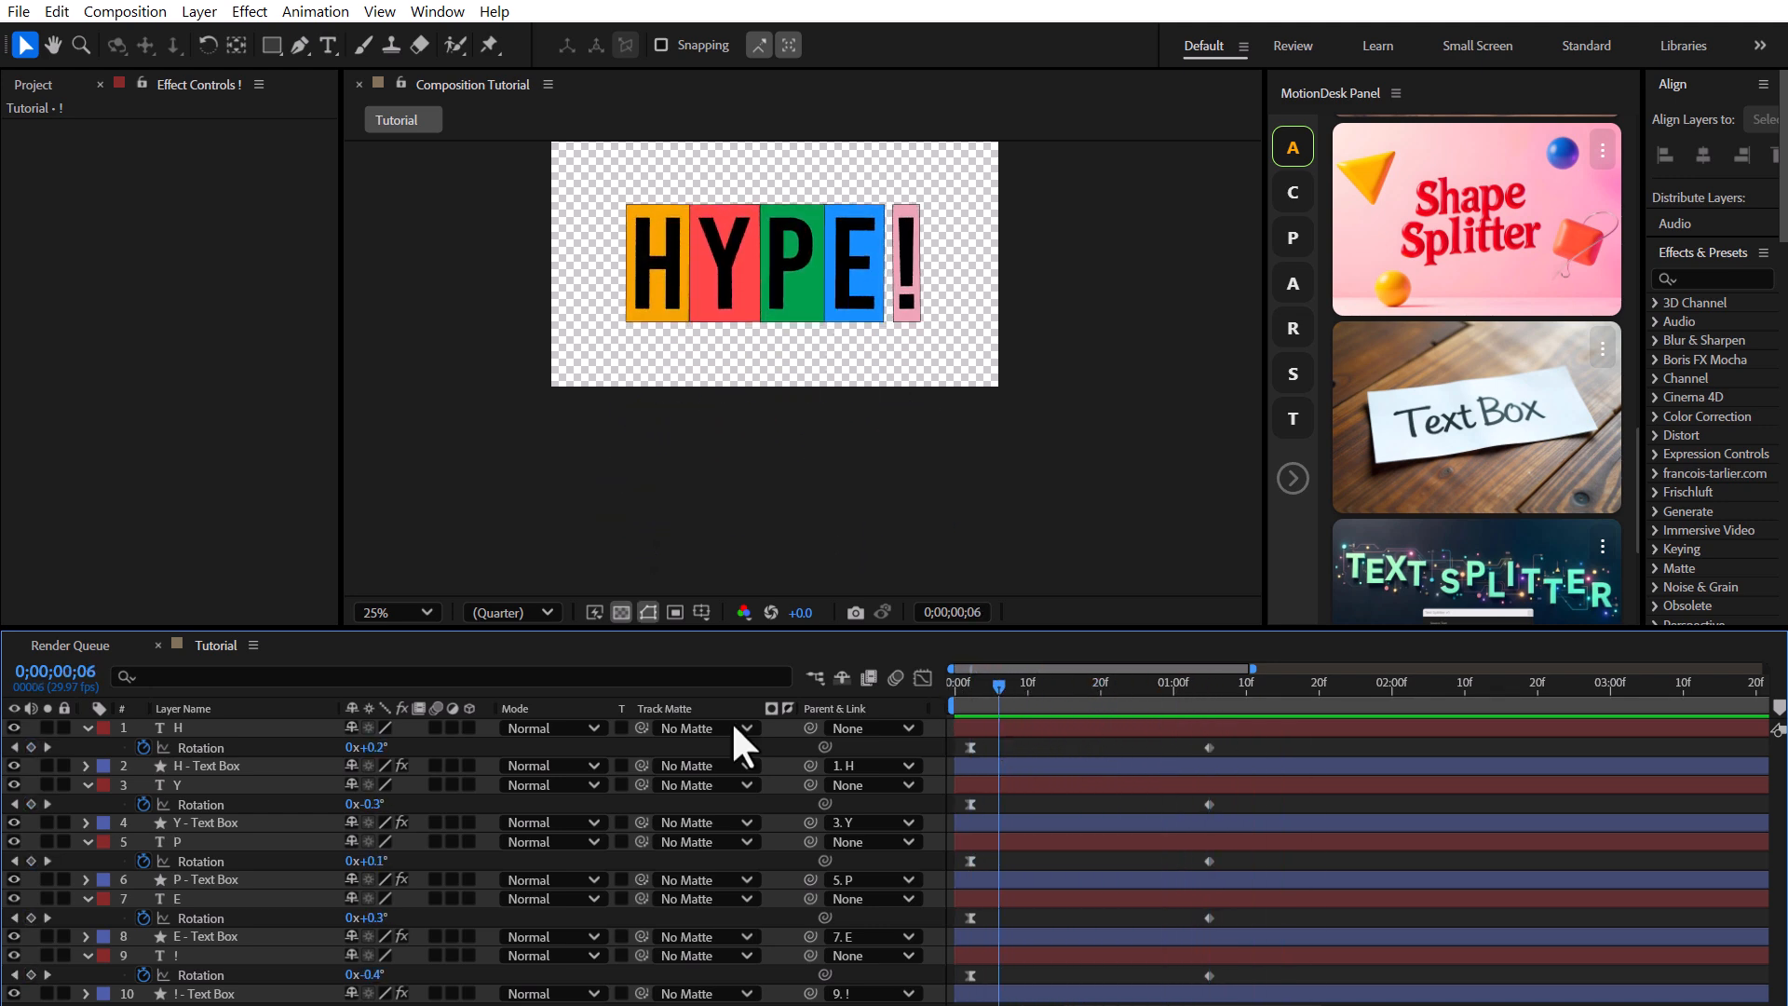
pyautogui.click(243, 726)
pyautogui.keyDown('ctrl'); pyautogui.click(199, 784); pyautogui.keyUp('ctrl')
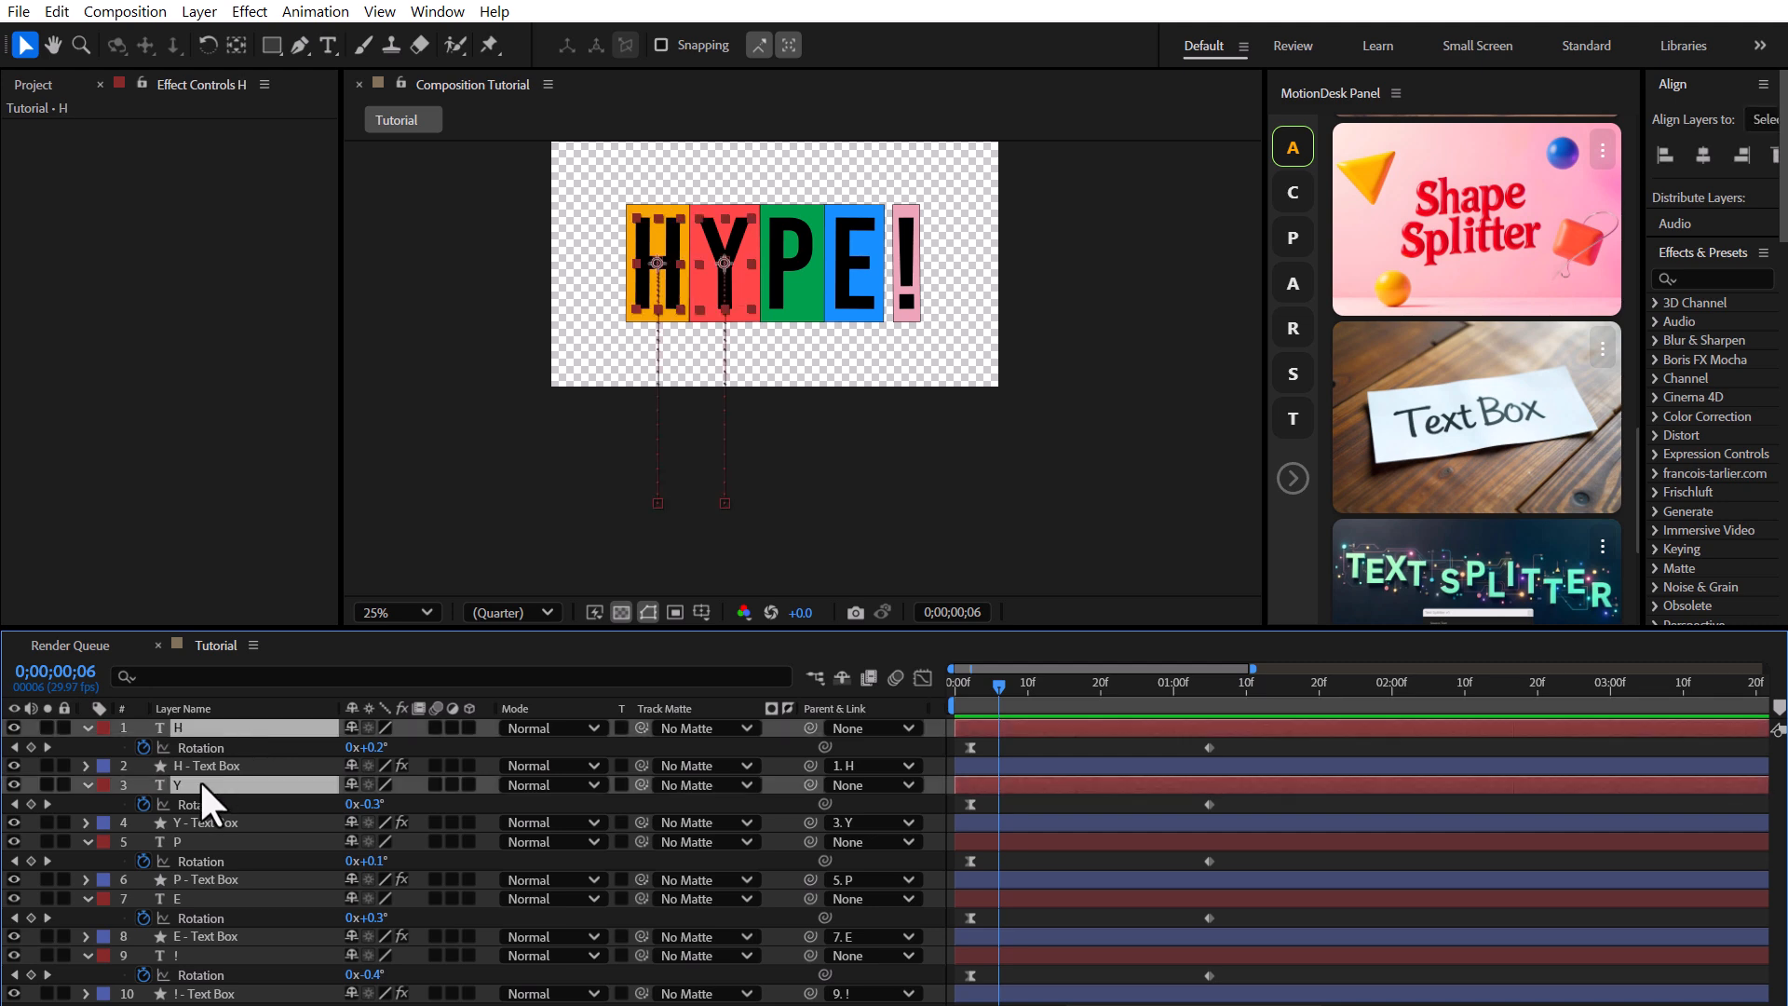
pyautogui.keyDown('ctrl'); pyautogui.click(215, 841); pyautogui.keyUp('ctrl')
pyautogui.keyDown('ctrl'); pyautogui.click(219, 898); pyautogui.keyUp('ctrl')
pyautogui.keyDown('ctrl'); pyautogui.click(214, 955); pyautogui.keyUp('ctrl')
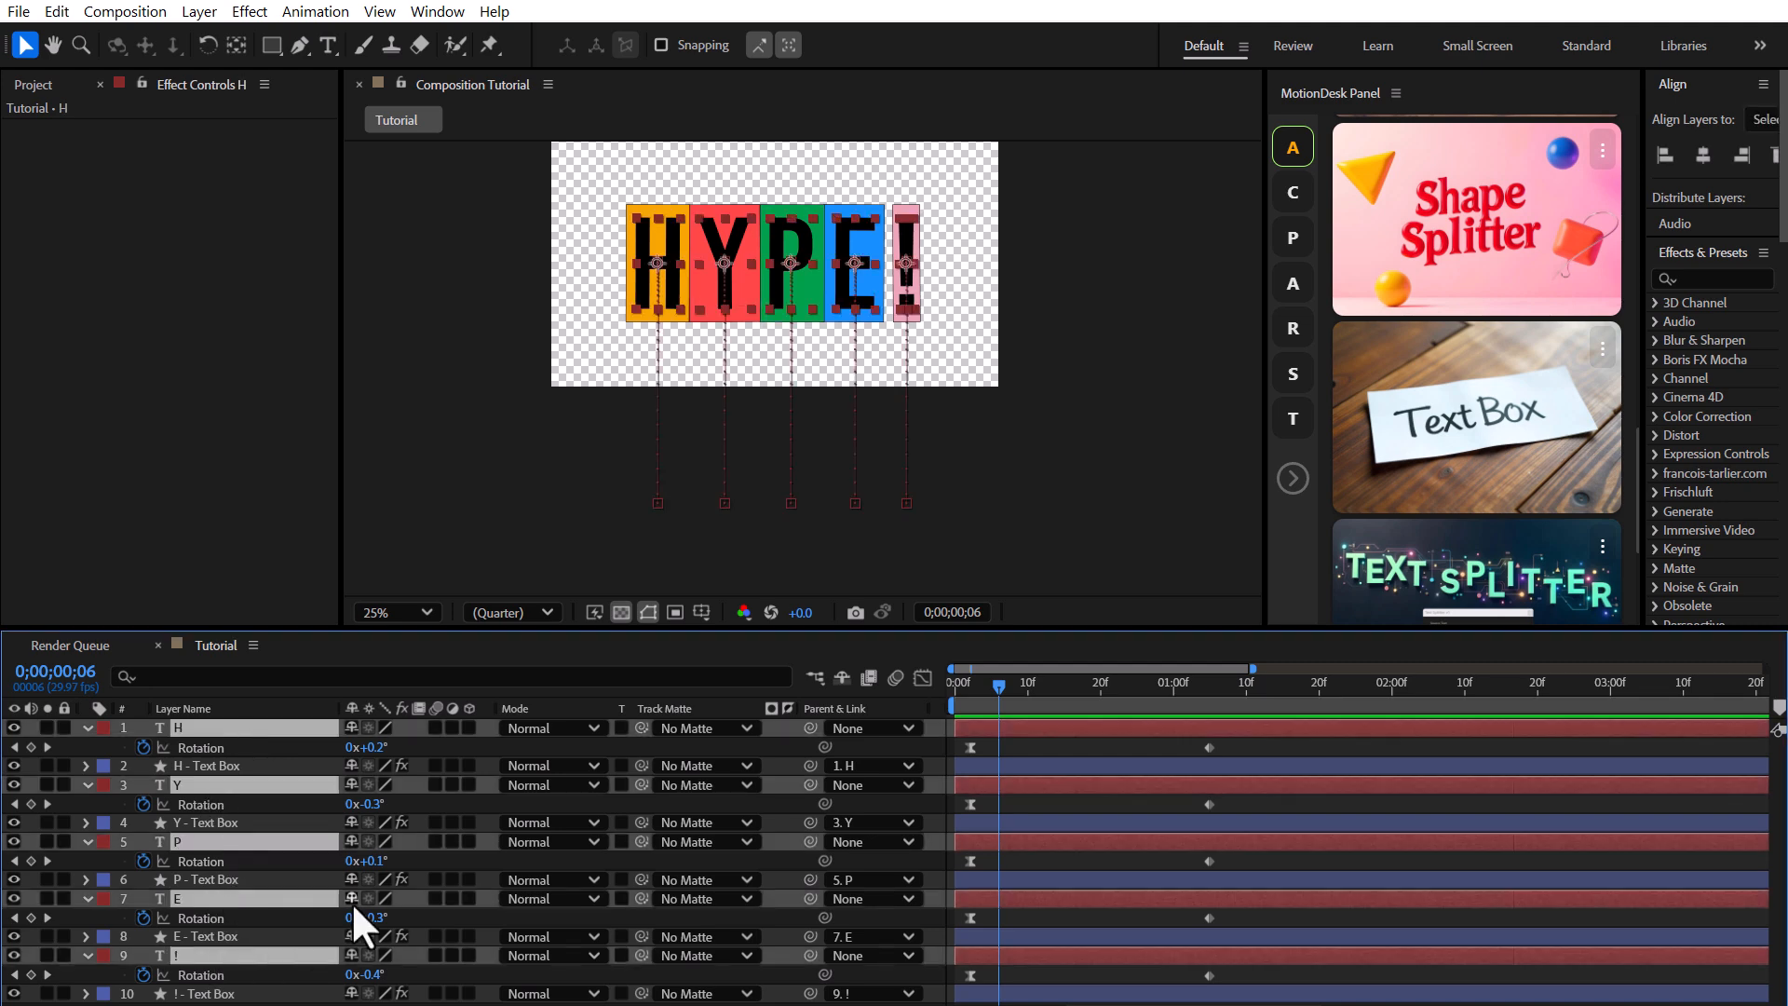
pyautogui.press('u')
pyautogui.scroll(-3, 1169, 782)
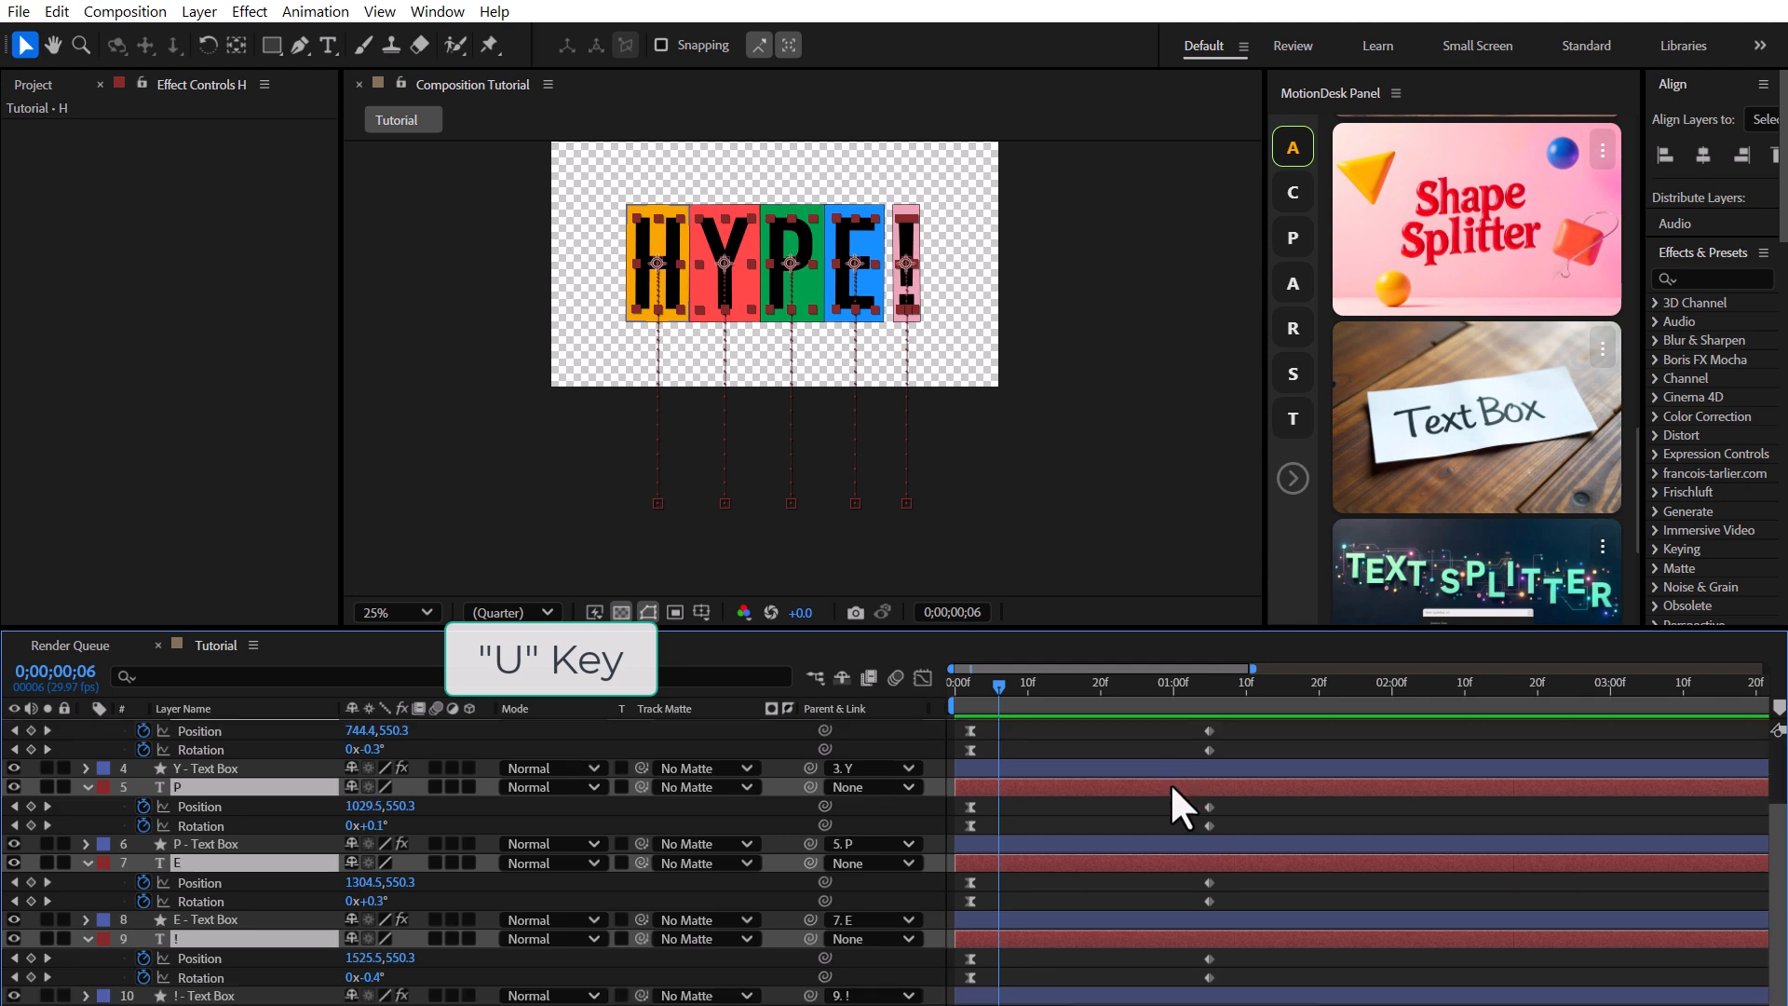
pyautogui.moveTo(634, 375); pyautogui.dragTo(626, 419)
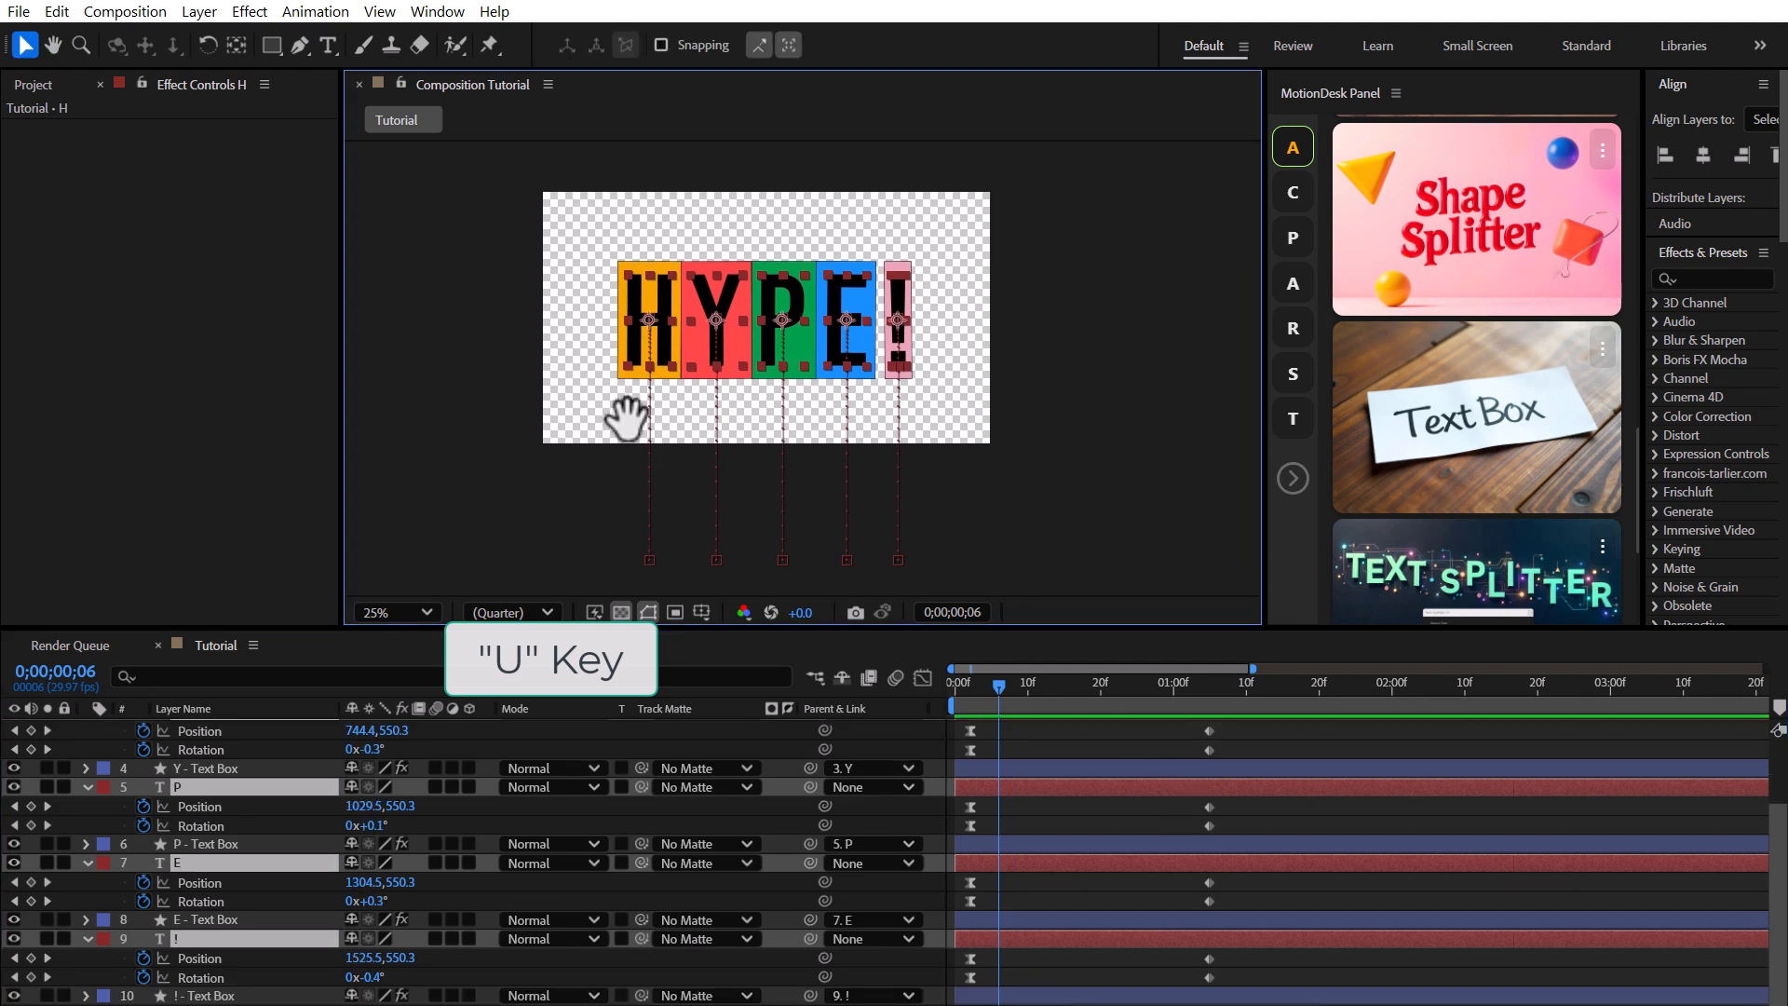
# Offset each letter's Position and Rotation keyframe pairs in time so the letters start at staggered frames, and play it back.
pyautogui.moveTo(1228, 954); pyautogui.dragTo(997, 958)
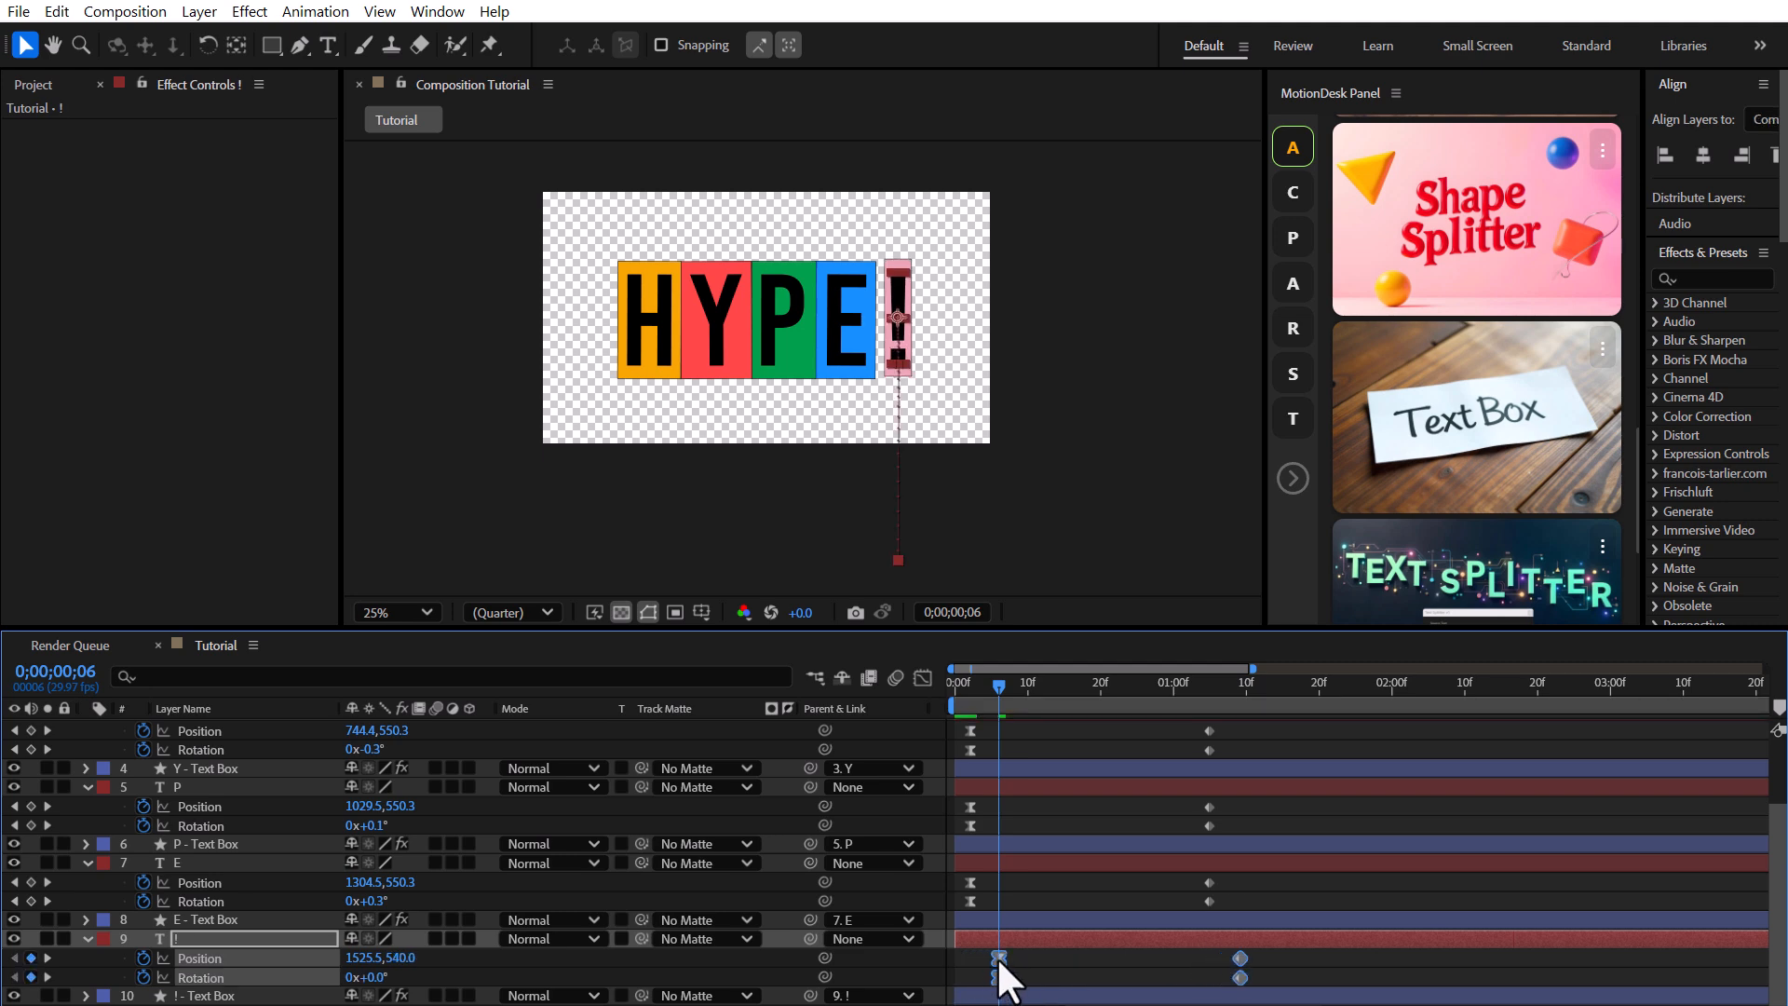
pyautogui.moveTo(1205, 817); pyautogui.dragTo(981, 807)
pyautogui.scroll(2, 1227, 740)
pyautogui.moveTo(1237, 797); pyautogui.dragTo(998, 808)
pyautogui.moveTo(1215, 719); pyautogui.dragTo(965, 758)
pyautogui.moveTo(971, 749); pyautogui.dragTo(976, 751)
pyautogui.click(920, 809)
pyautogui.press('space')
# Set the viewer zoom to Fit up to 100% and scrub through the start of the staggered animation.
pyautogui.press('space')
pyautogui.click(409, 613)
pyautogui.click(410, 672)
pyautogui.press('space')
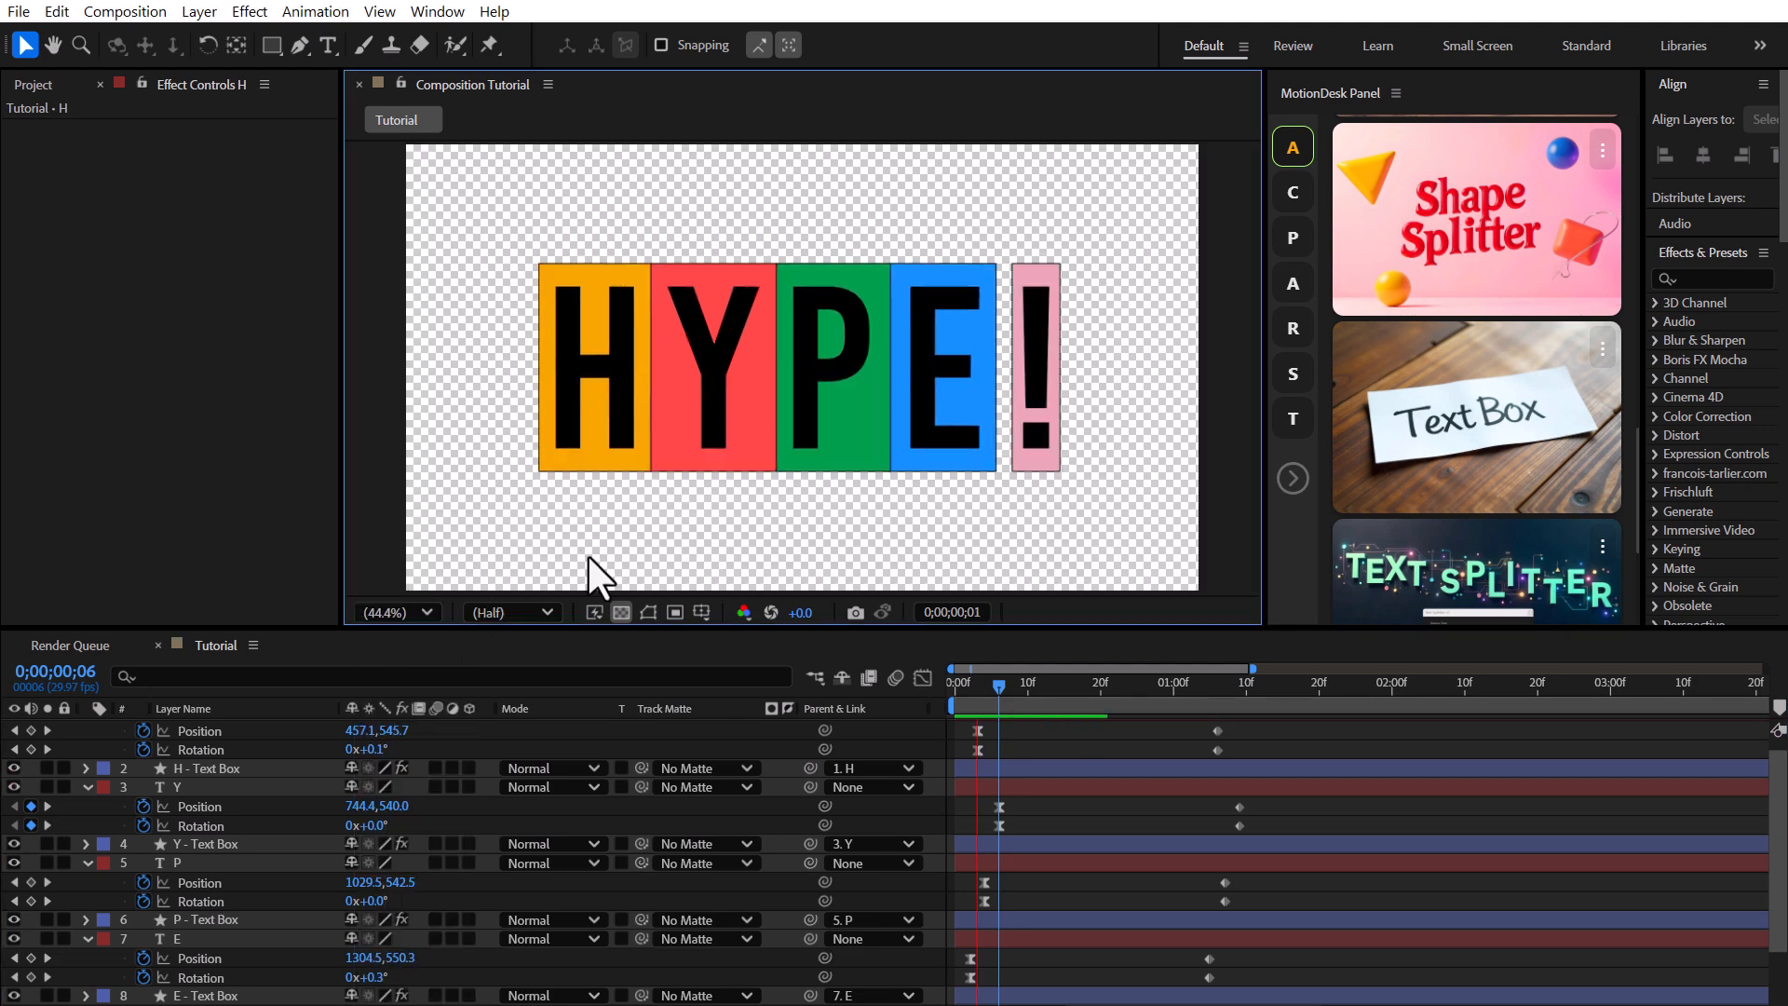
pyautogui.moveTo(999, 685)
pyautogui.mouseDown()
pyautogui.moveTo(960, 684)
pyautogui.moveTo(1220, 702)
pyautogui.moveTo(1025, 685)
pyautogui.mouseUp()
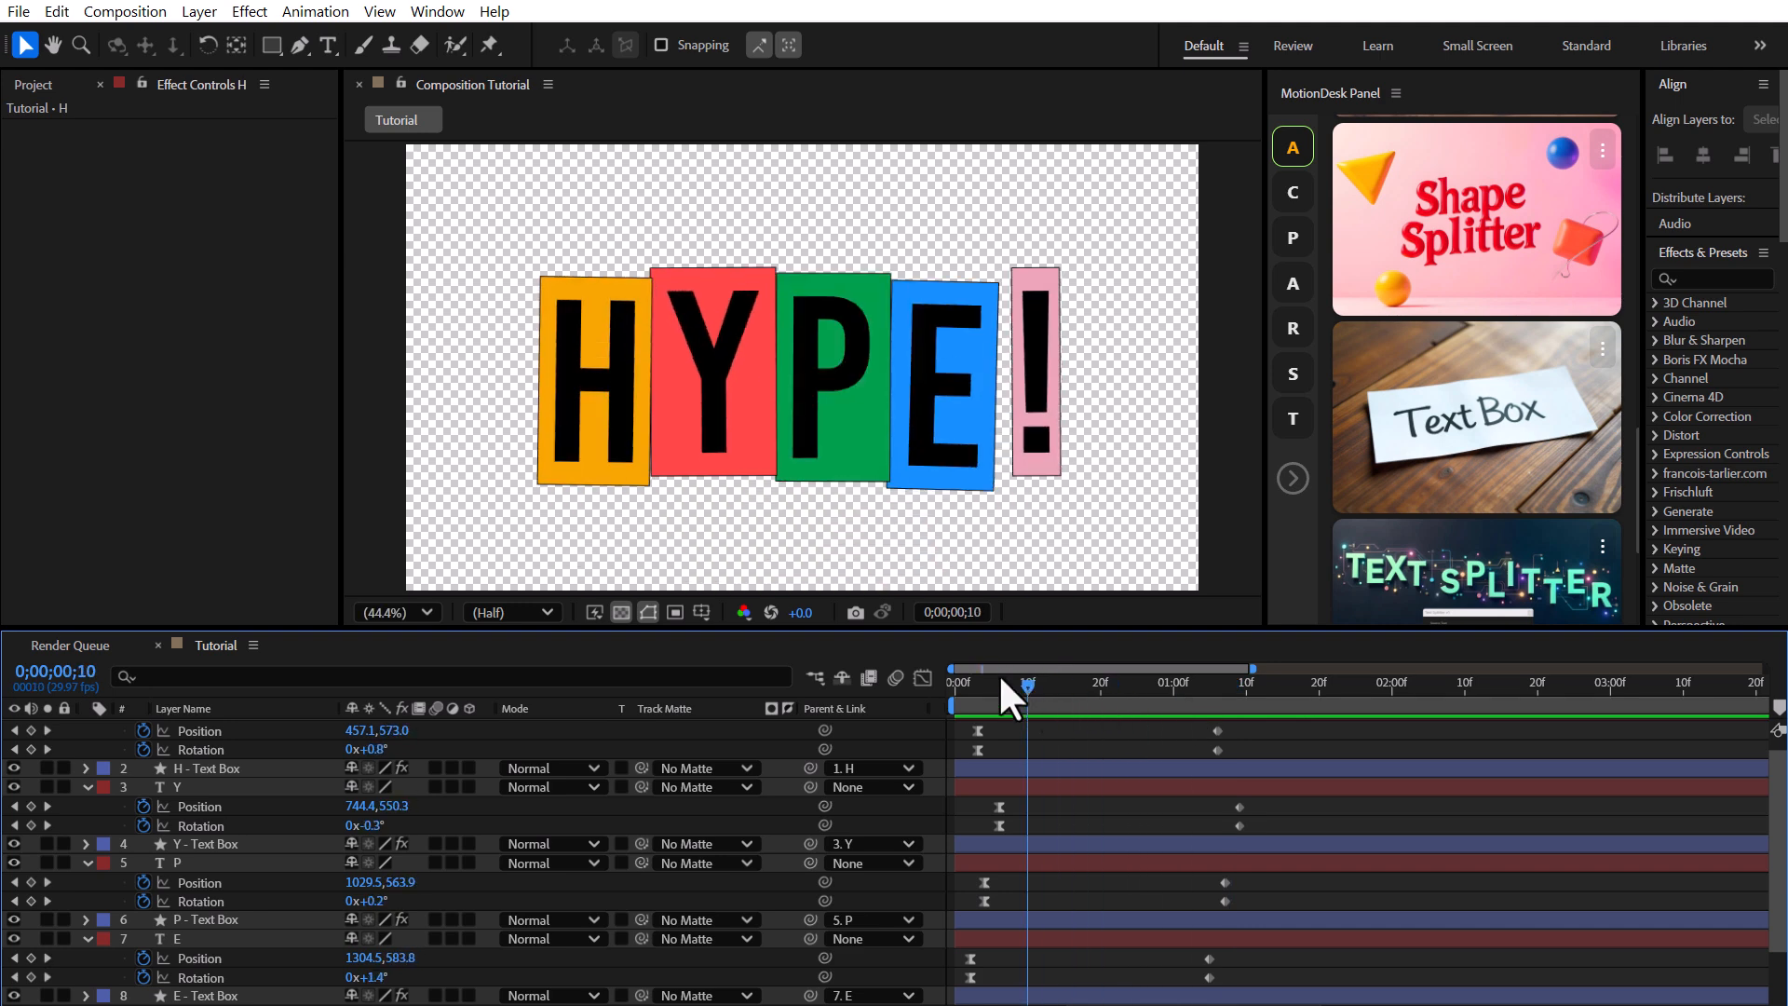
# Collapse all layers, select all ten layers and set their label colour to Orange.
pyautogui.scroll(1, 163, 792)
pyautogui.click(86, 728)
pyautogui.click(81, 766)
pyautogui.click(82, 802)
pyautogui.click(87, 841)
pyautogui.click(87, 879)
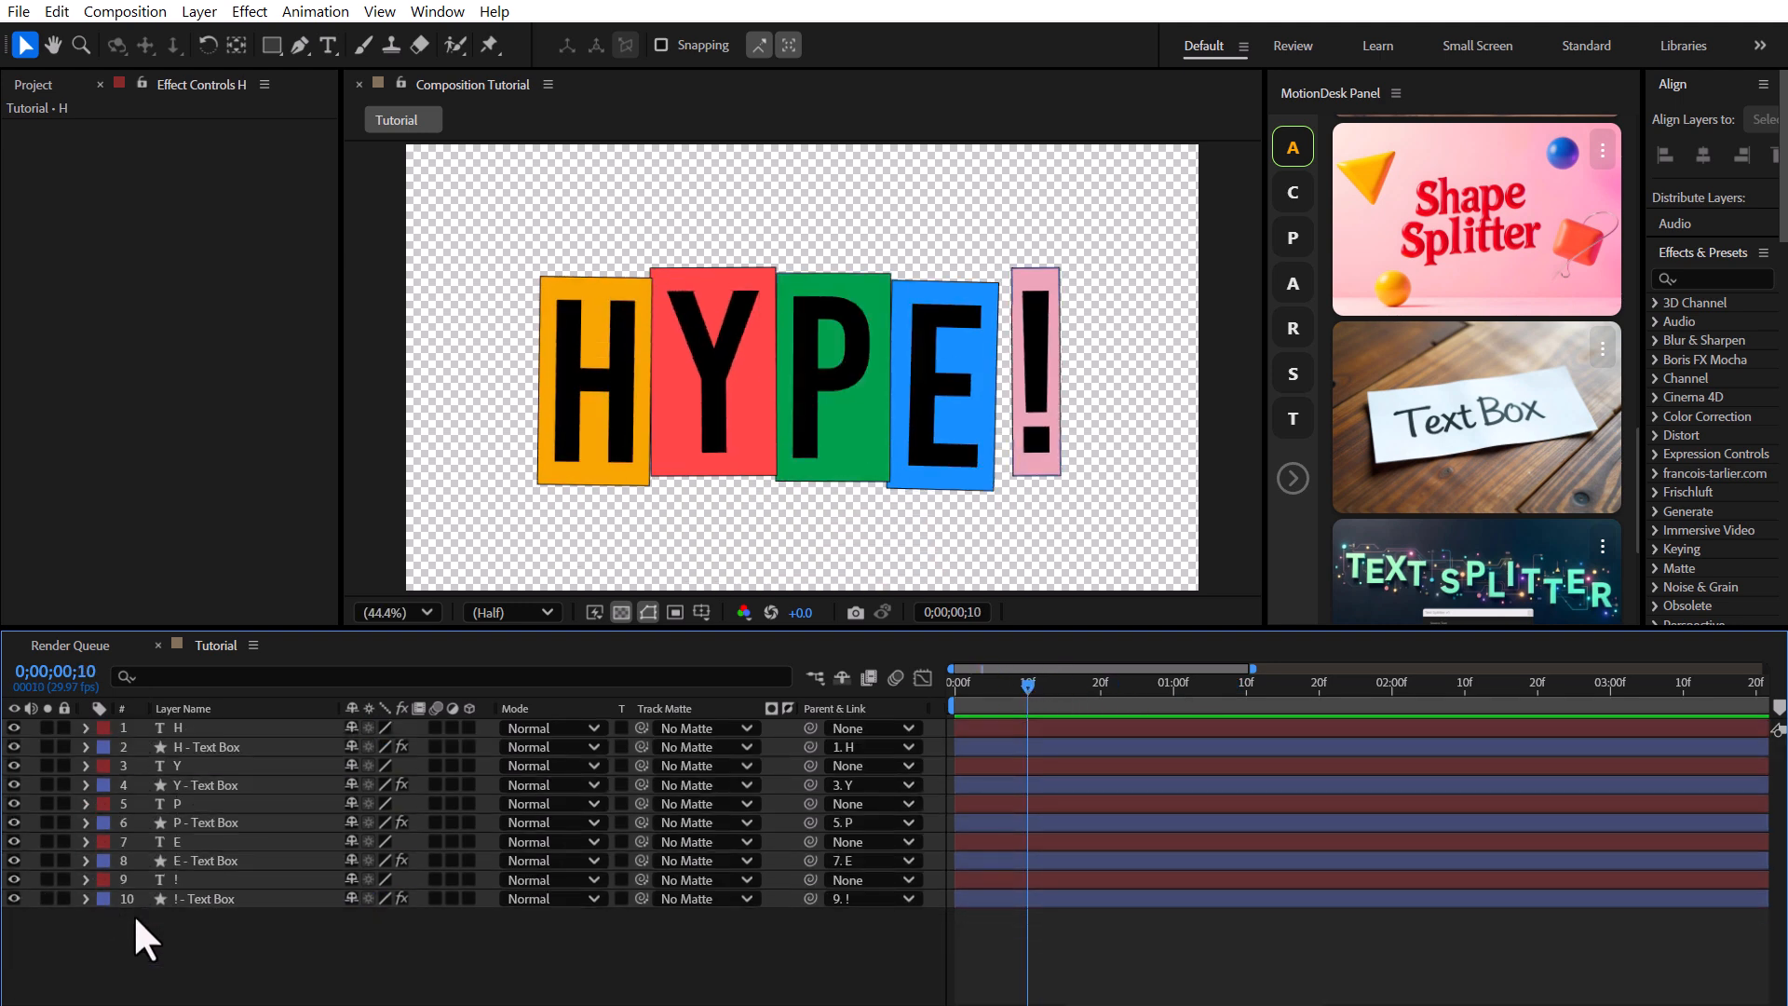
pyautogui.moveTo(271, 940); pyautogui.dragTo(141, 717)
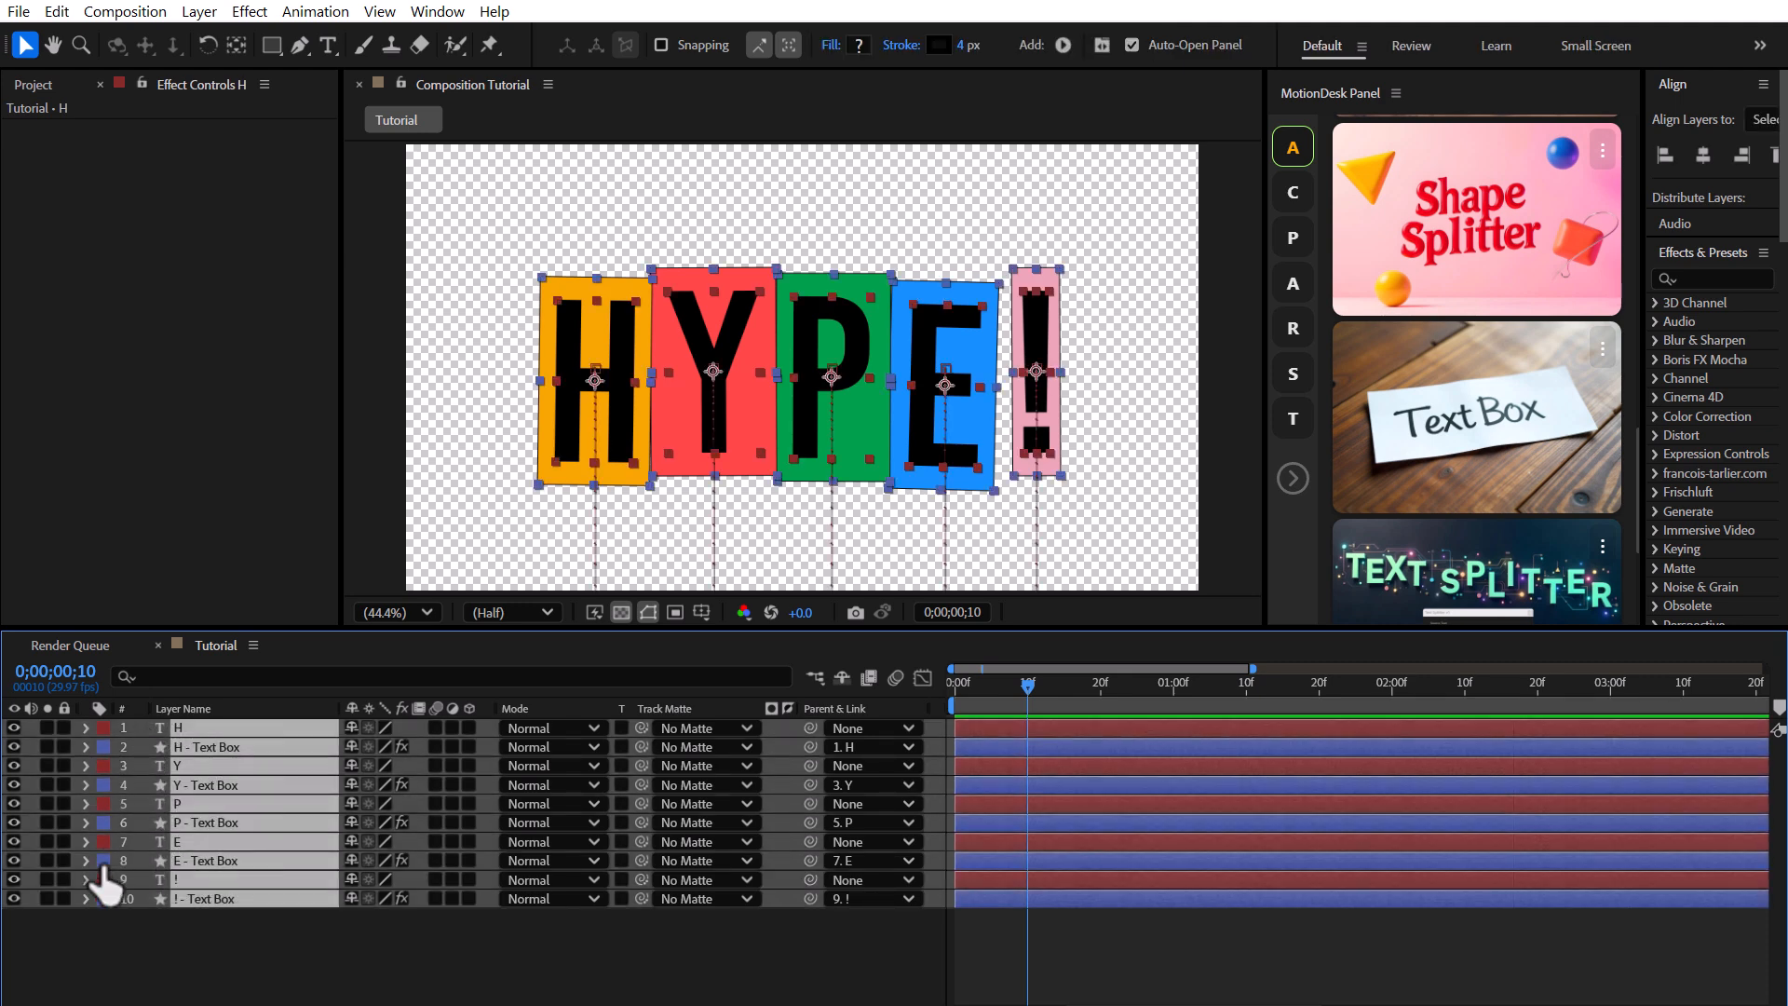
pyautogui.click(102, 860)
pyautogui.click(163, 706)
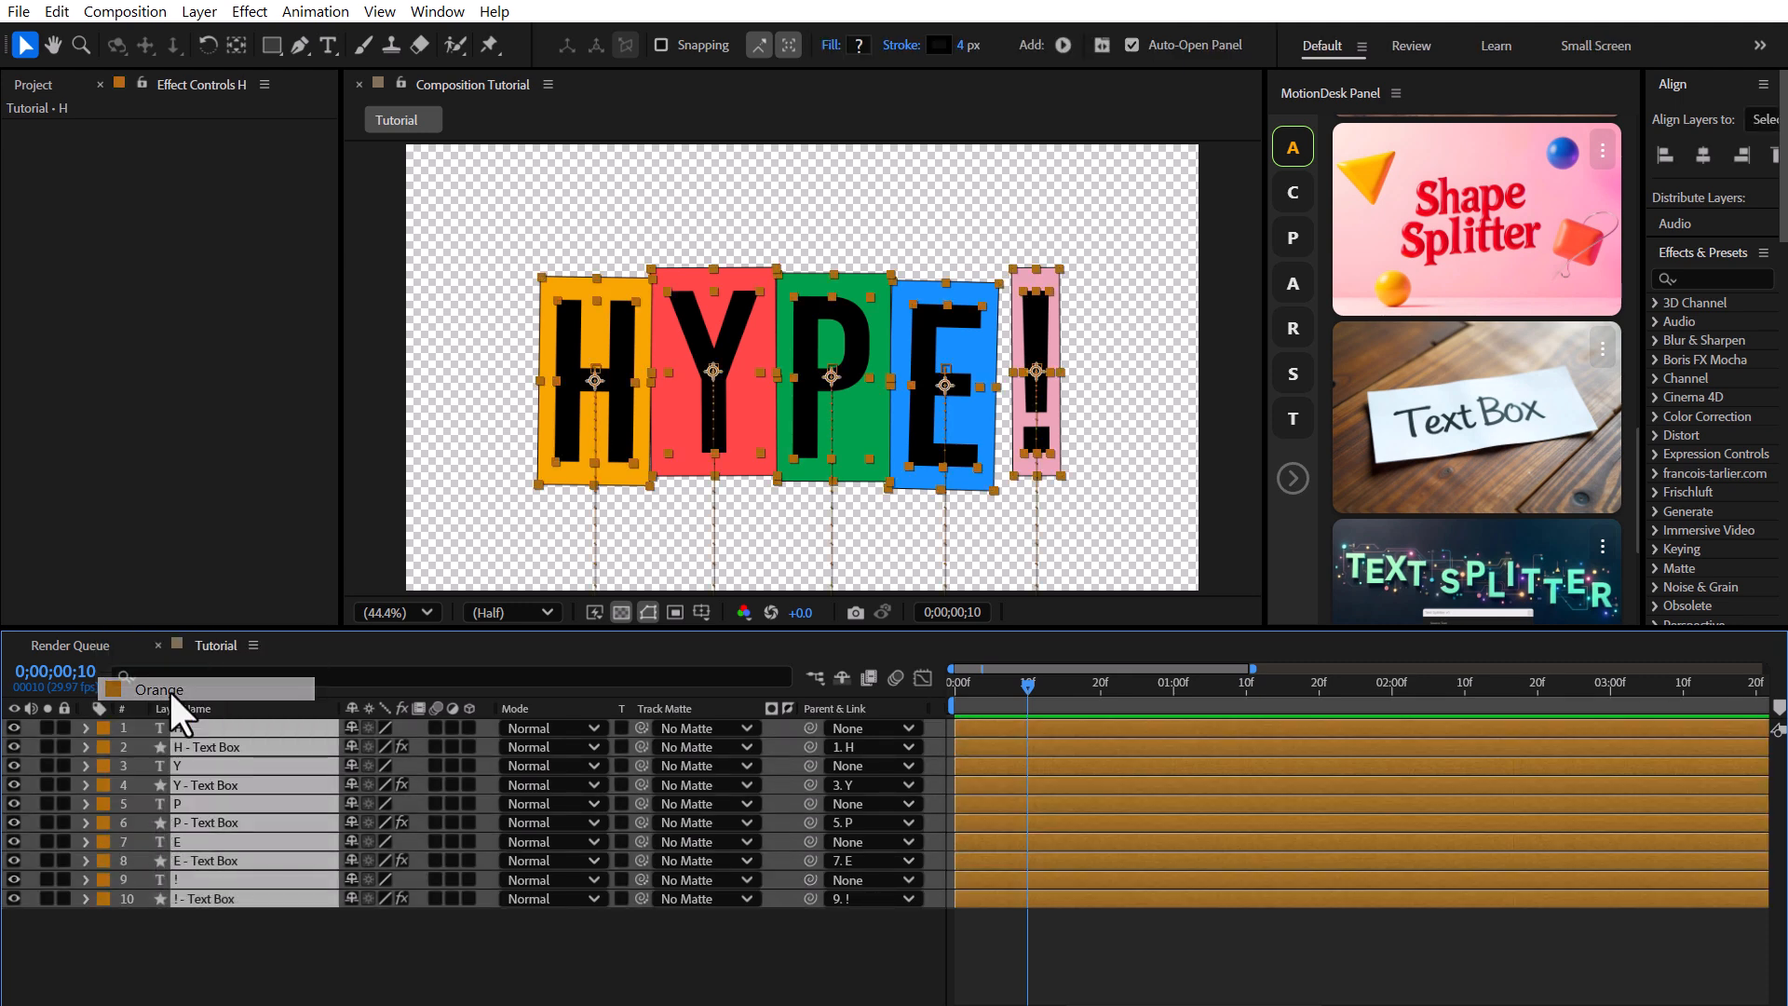
# Duplicate all ten layers, place the copies below the originals and label the copies Purple.
pyautogui.click(57, 11)
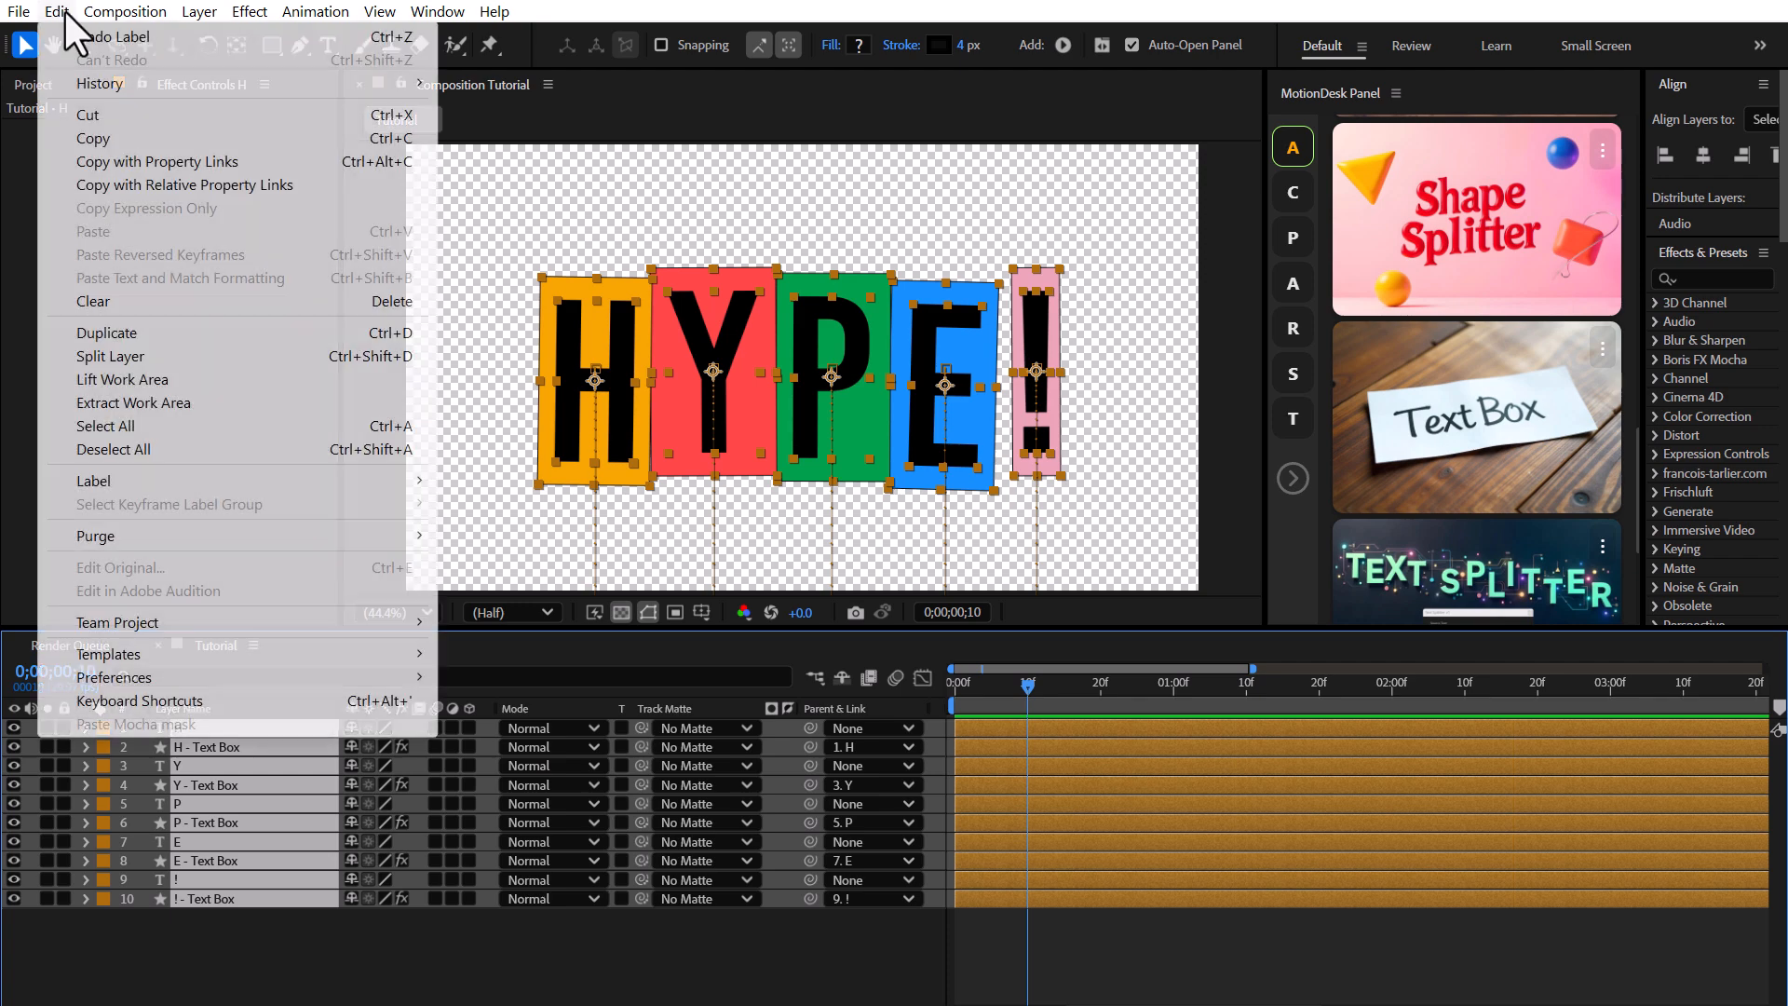
pyautogui.click(106, 334)
pyautogui.scroll(-3, 280, 949)
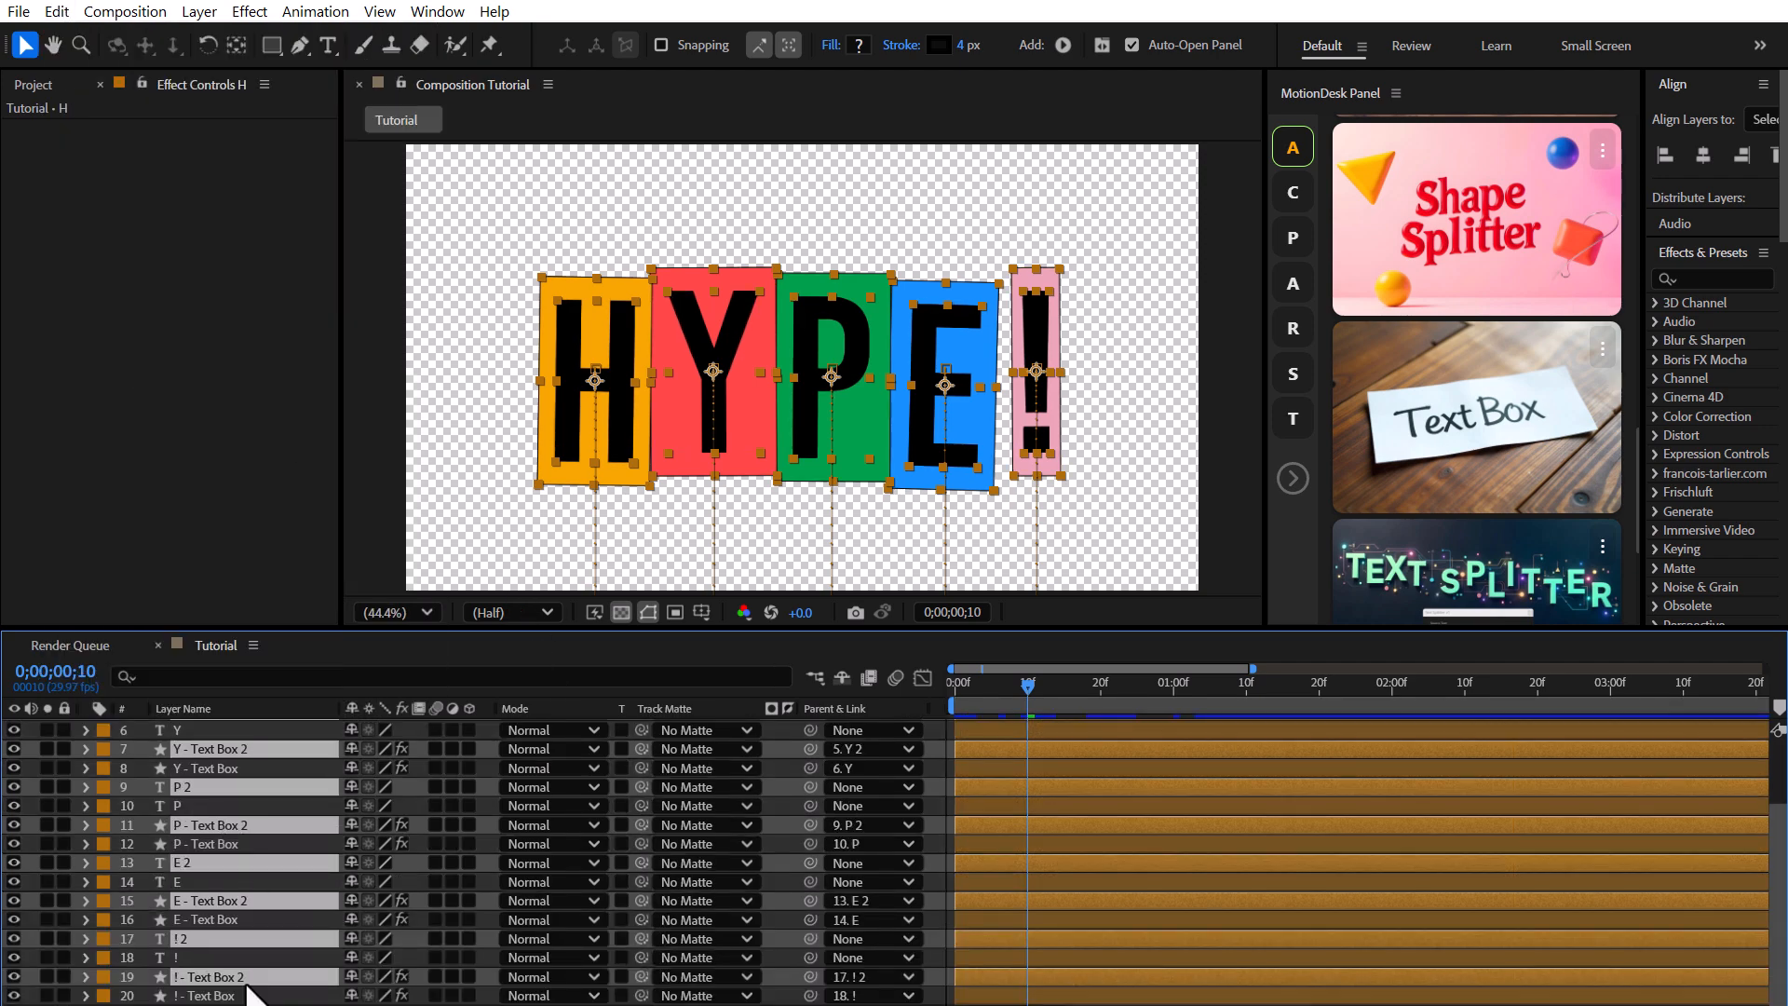
pyautogui.moveTo(250, 981); pyautogui.dragTo(260, 1003)
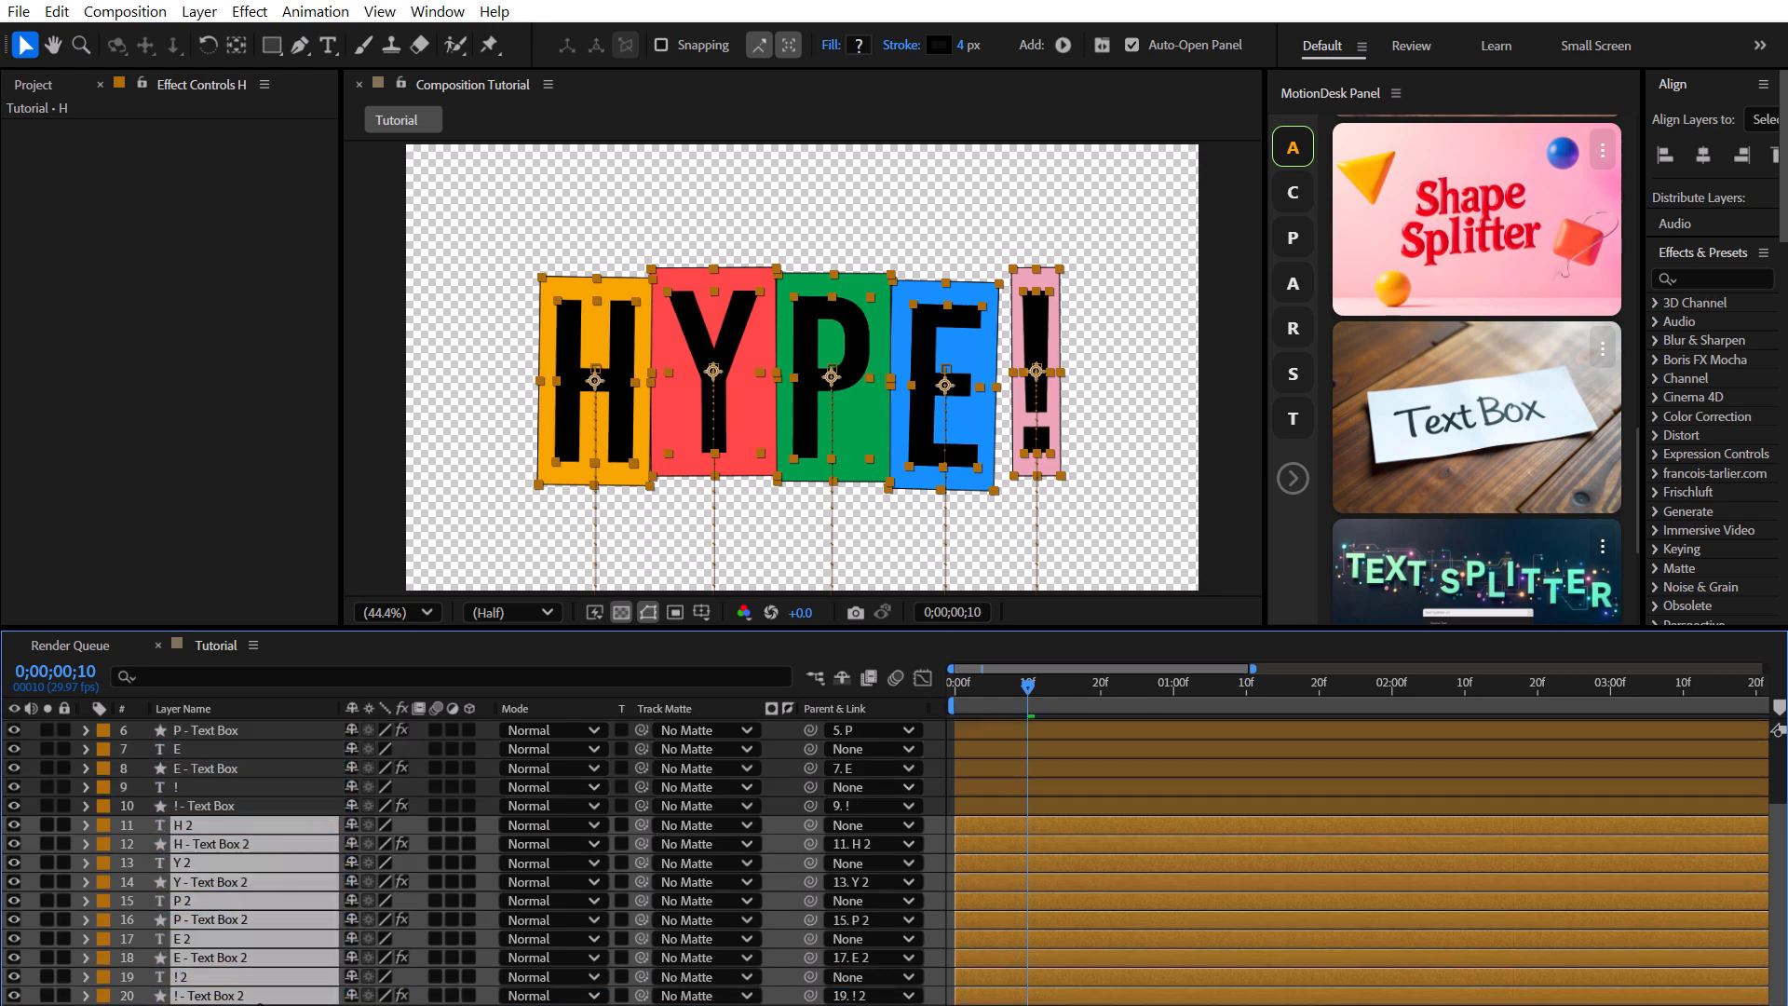
pyautogui.click(103, 825)
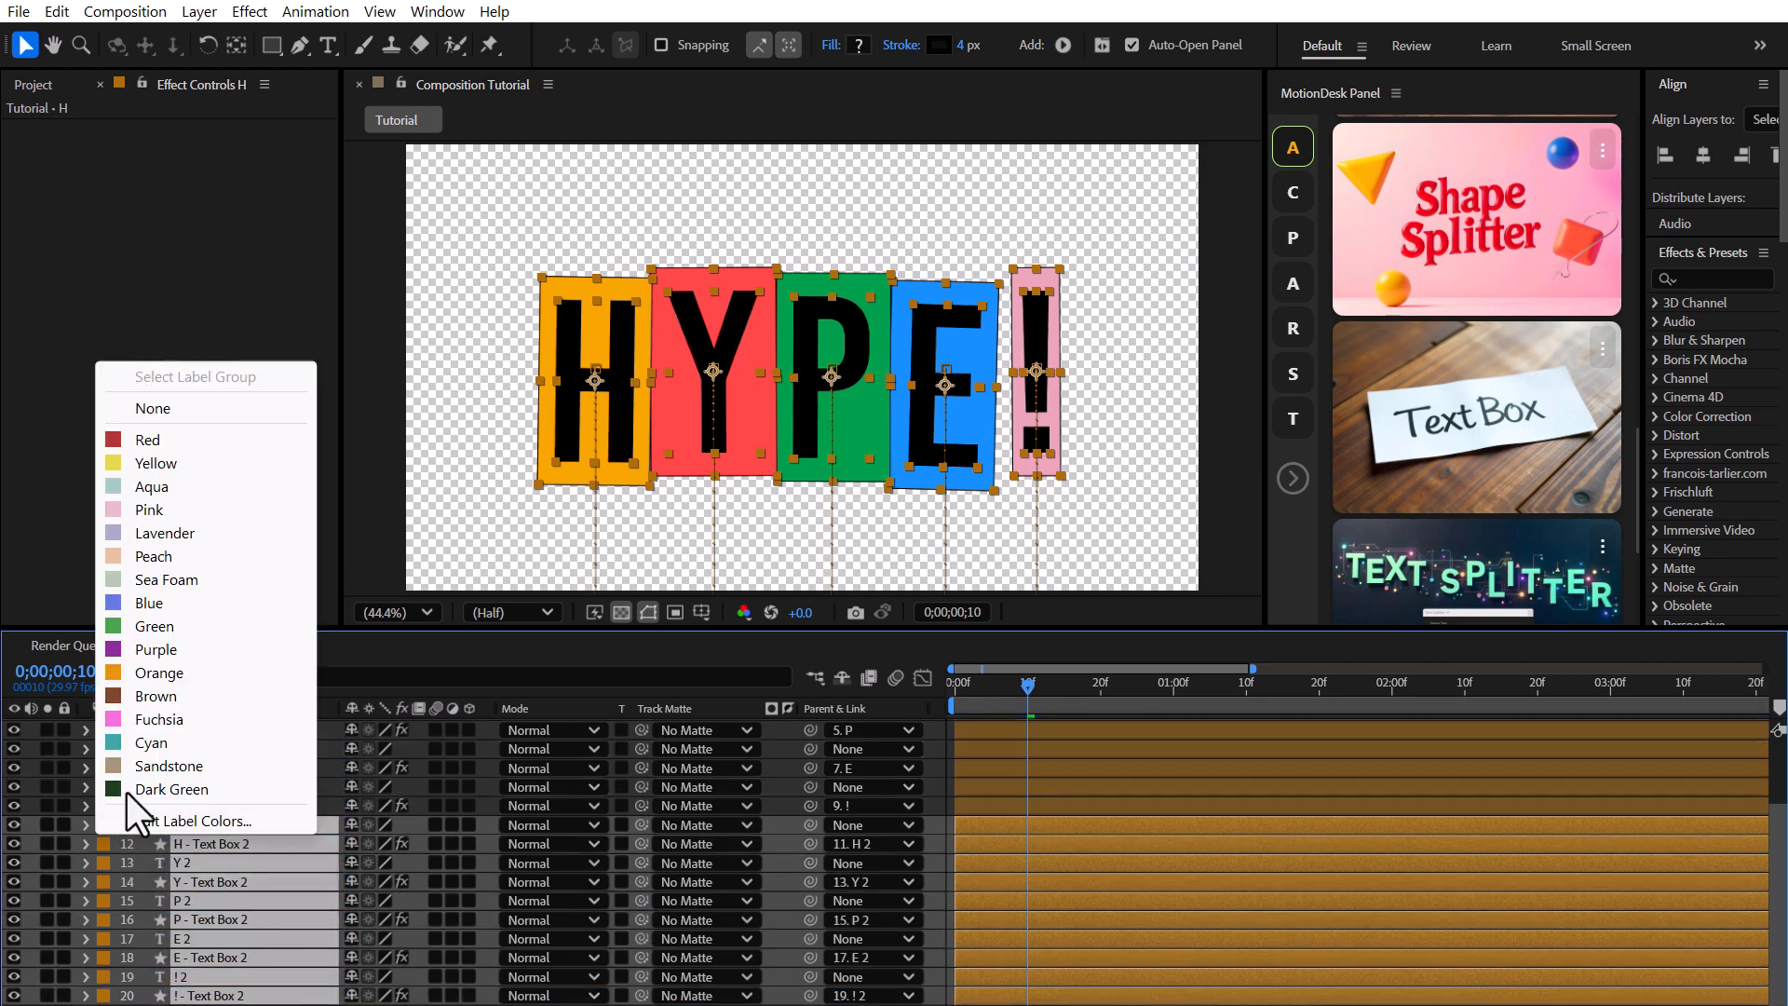
pyautogui.click(171, 650)
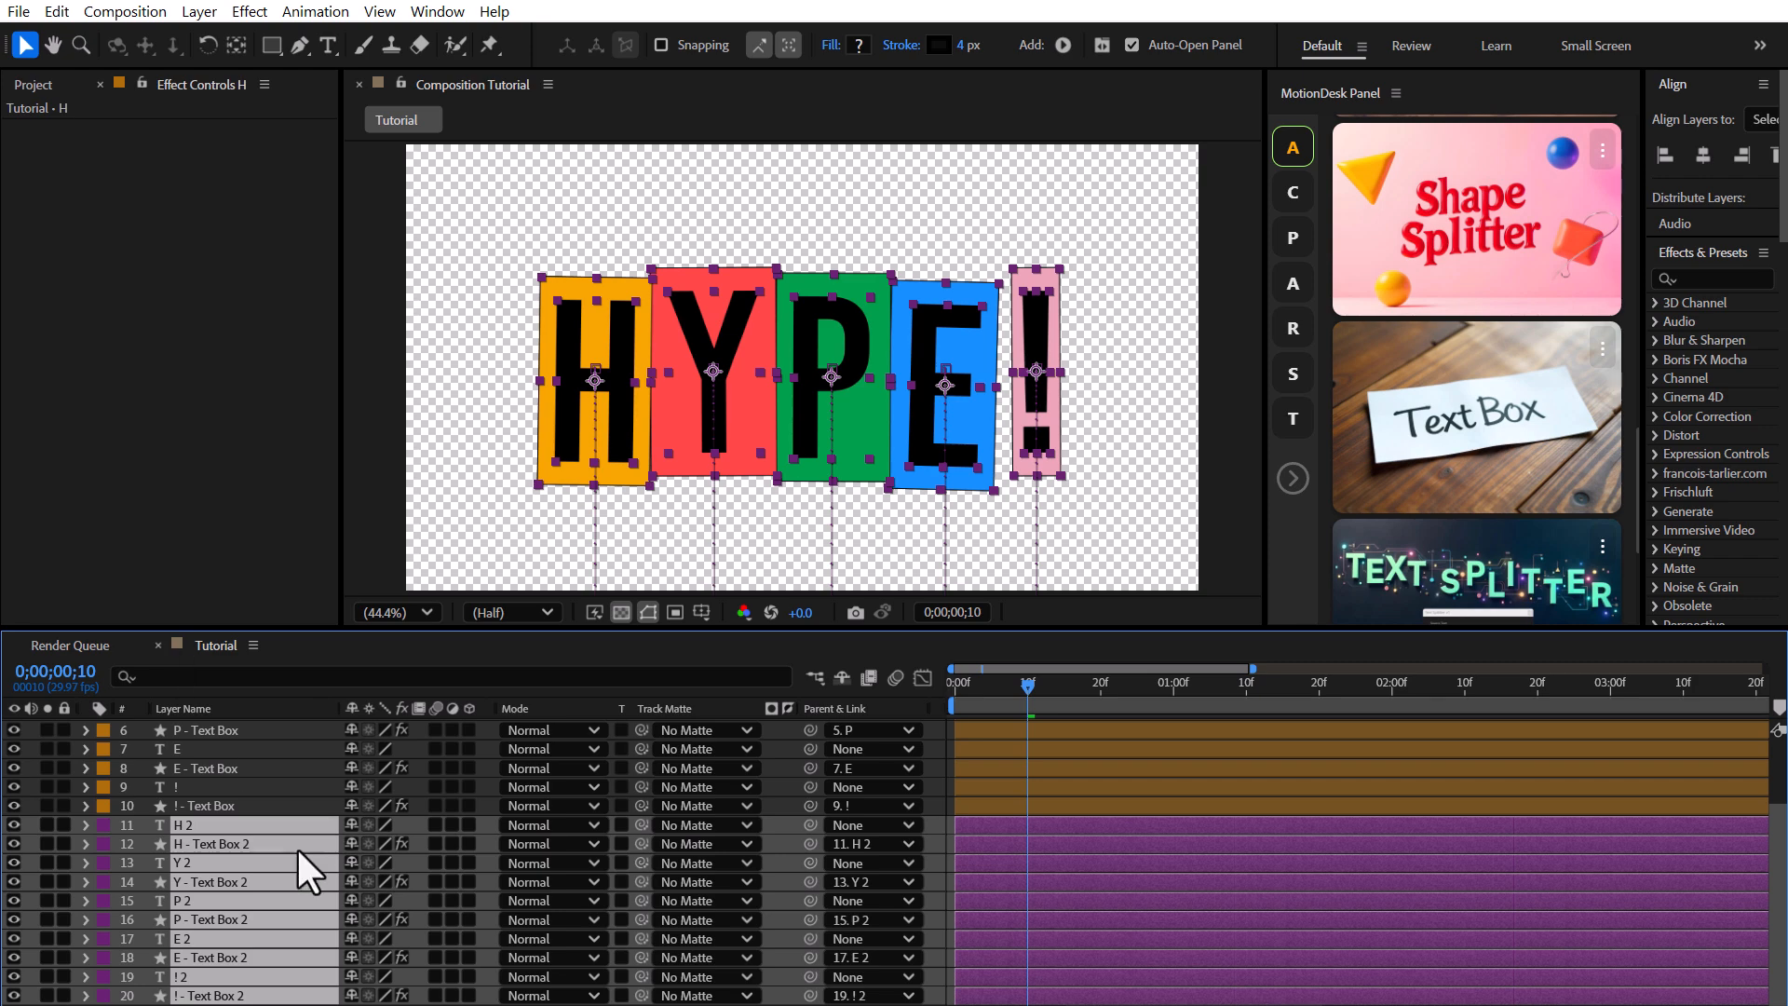
# Pre-compose the ten original orange layers into a new composition named Hype 1.
pyautogui.click(244, 805)
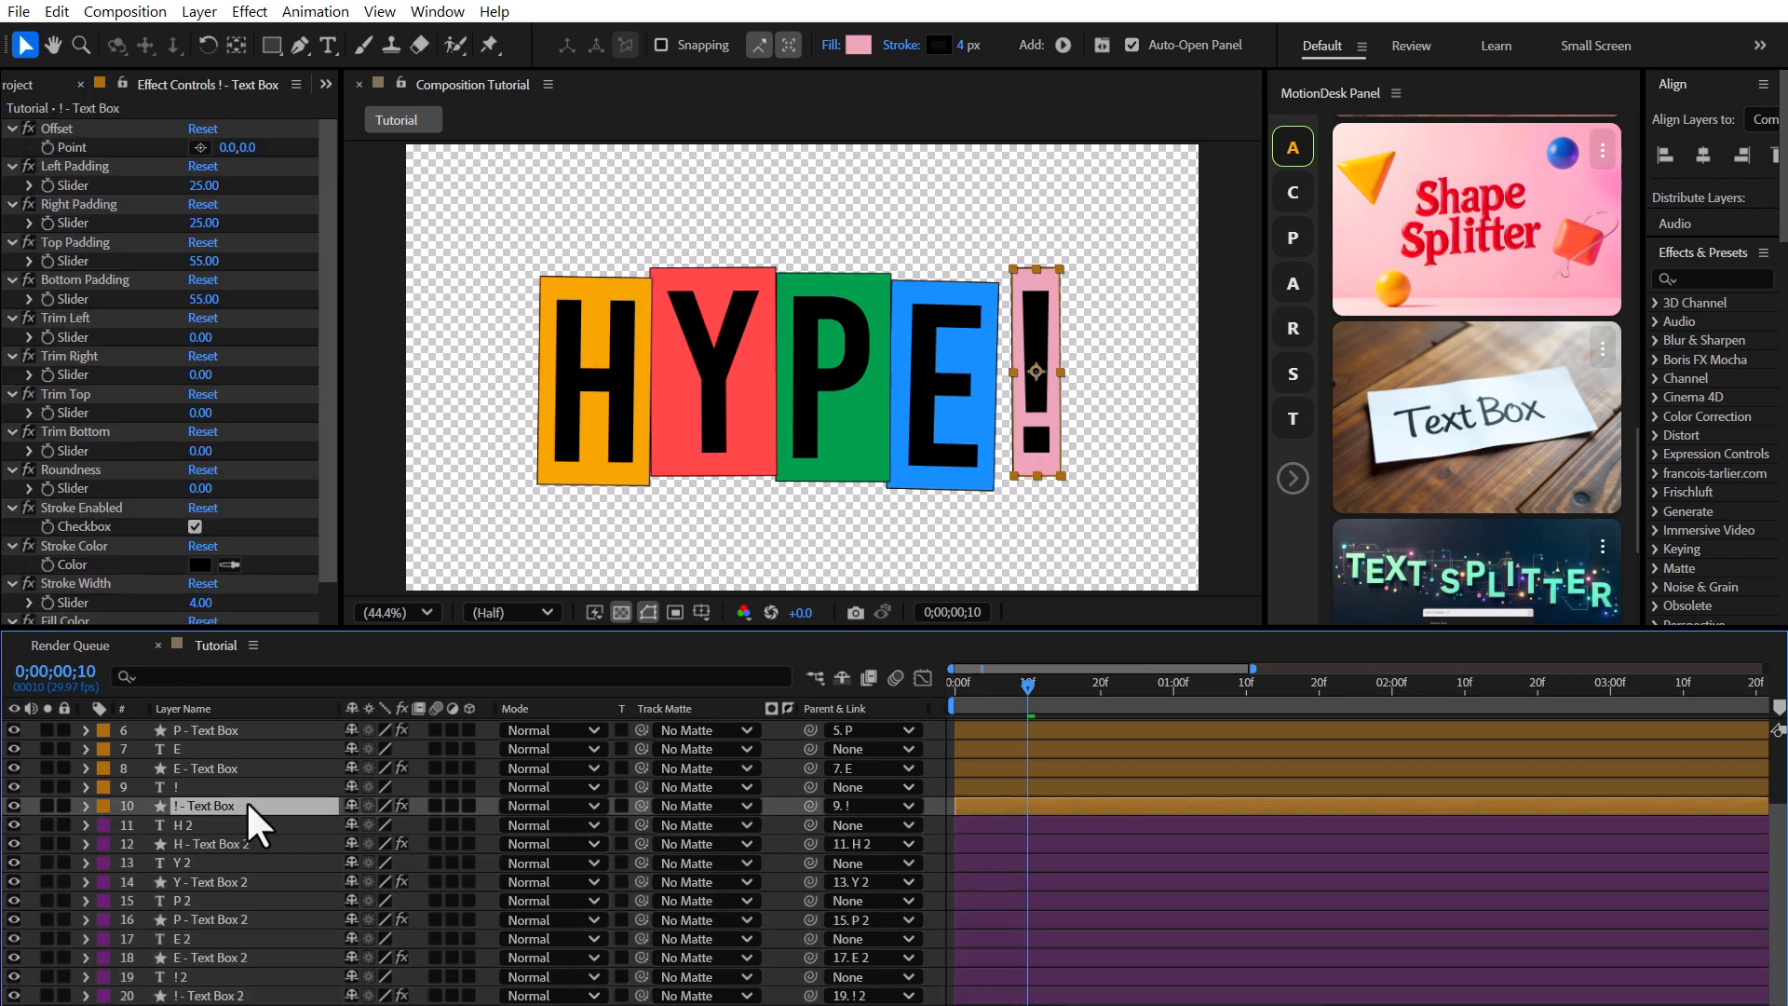
pyautogui.scroll(2, 233, 773)
pyautogui.keyDown('shift'); pyautogui.click(225, 730); pyautogui.keyUp('shift')
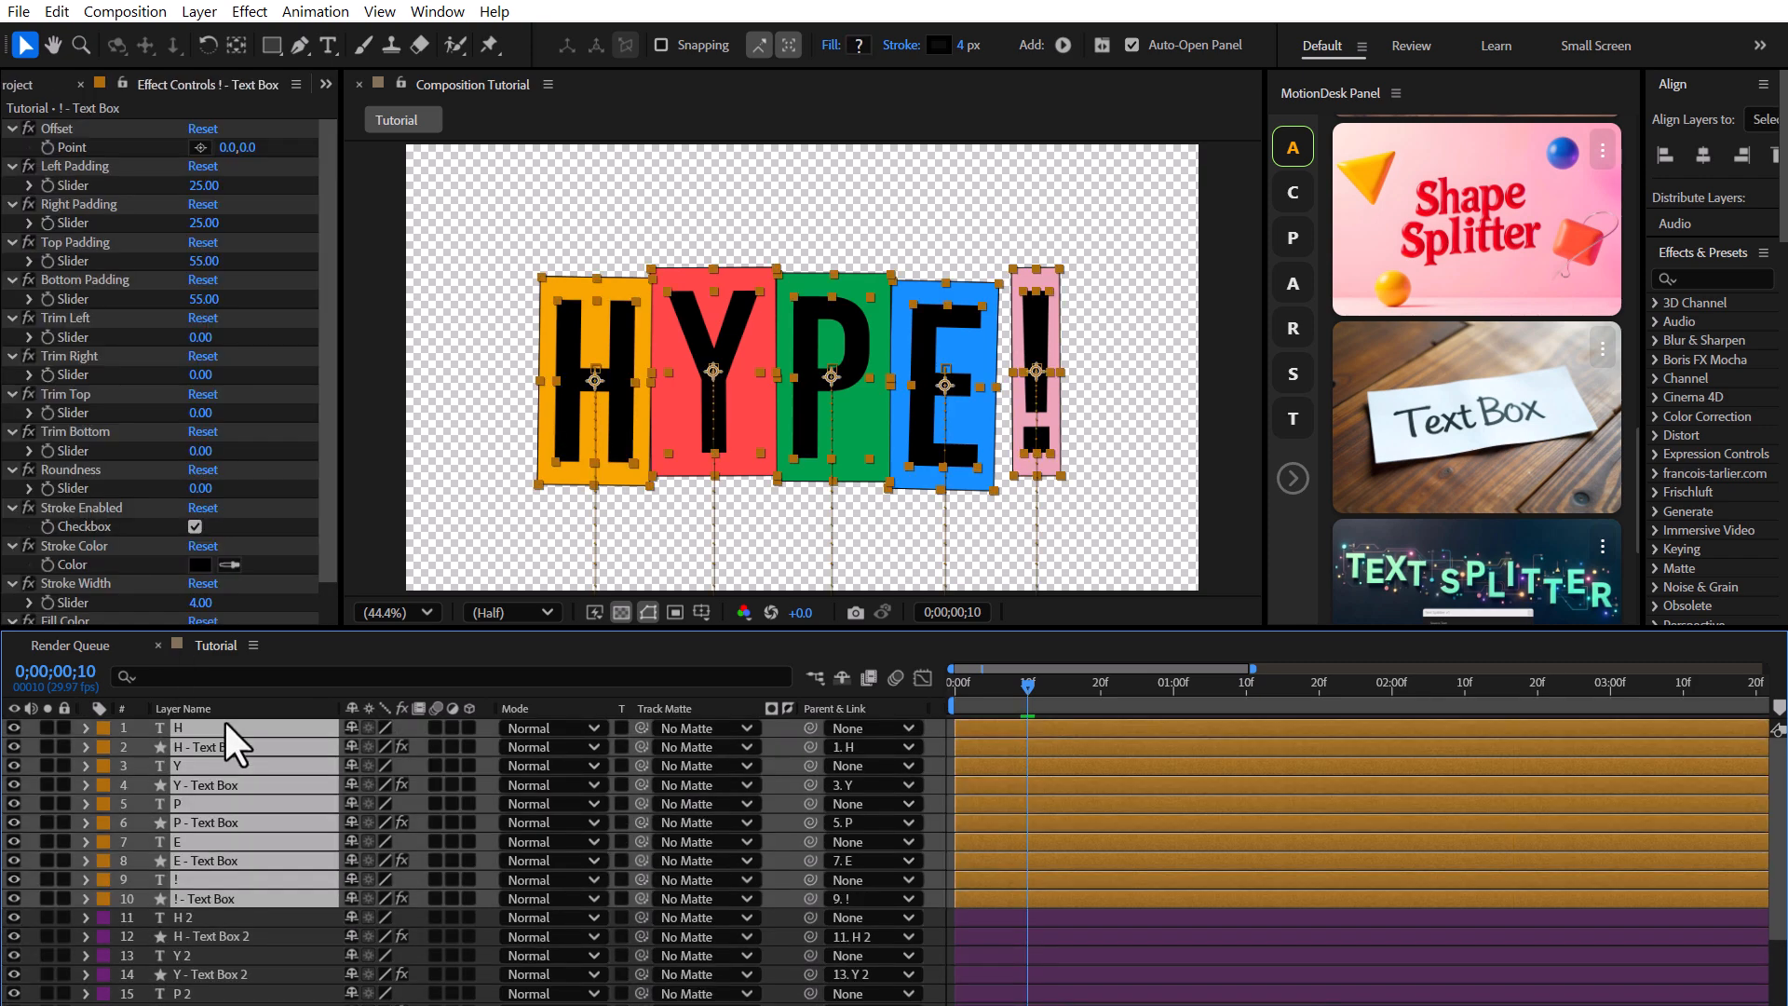
pyautogui.click(186, 13)
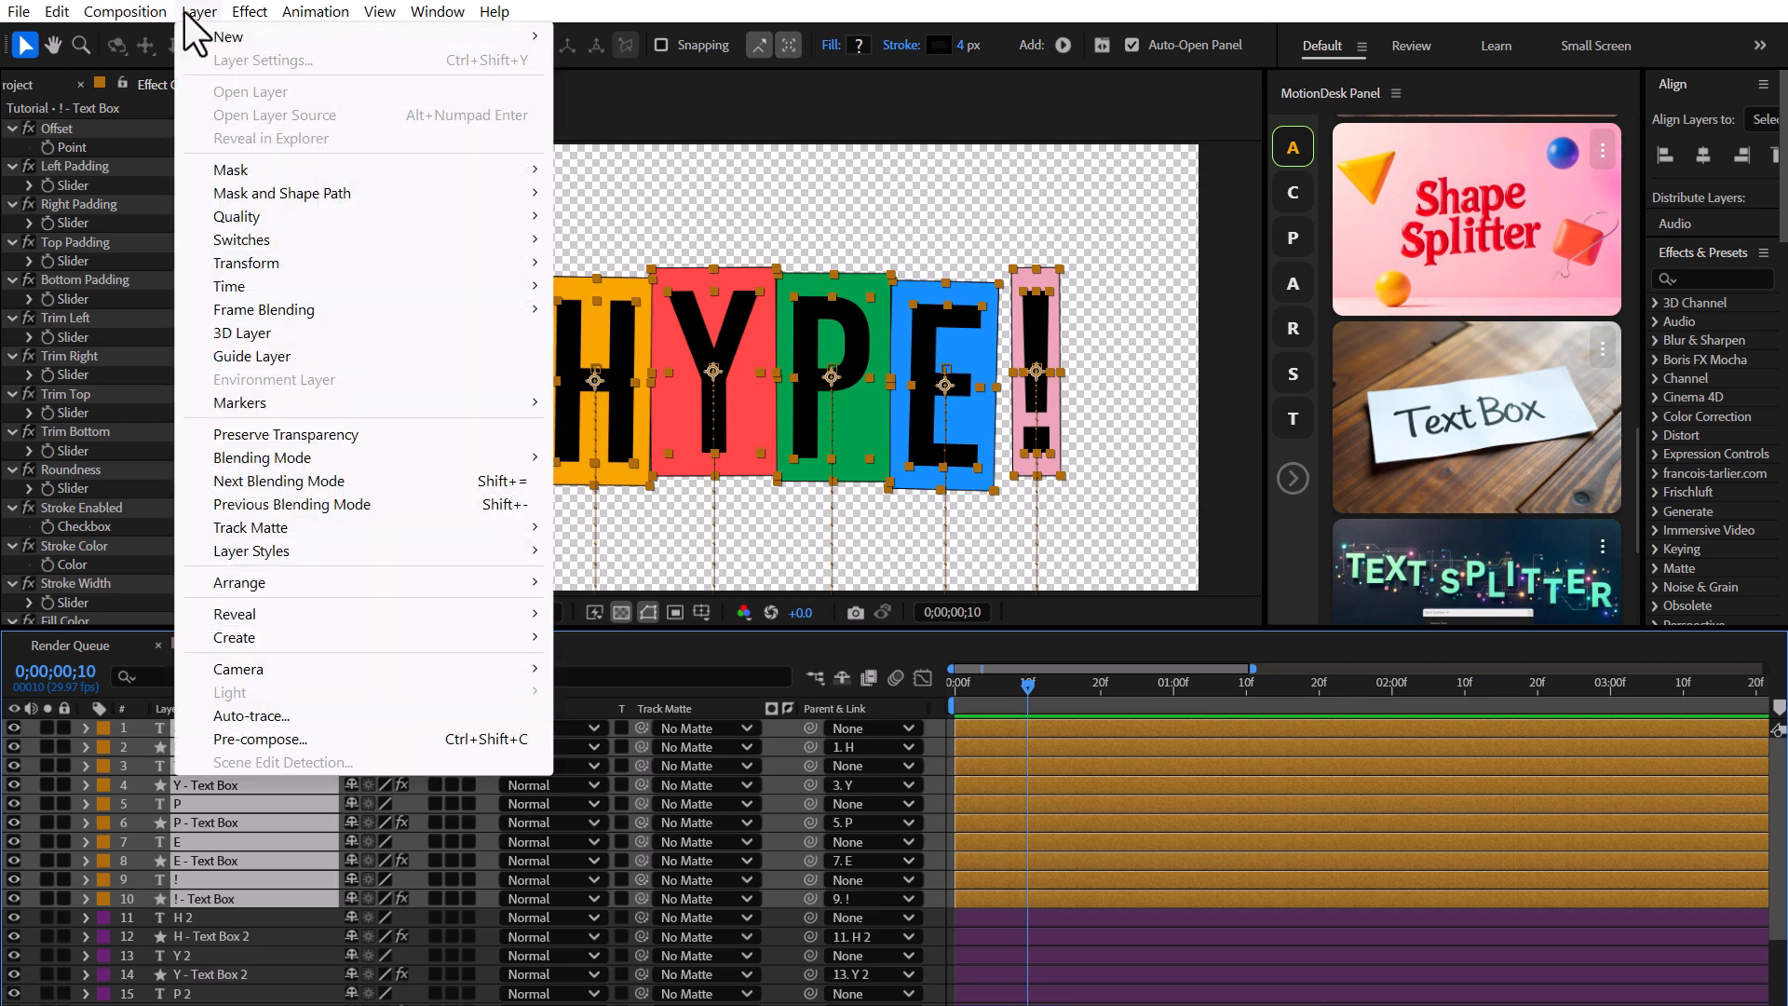
pyautogui.click(270, 740)
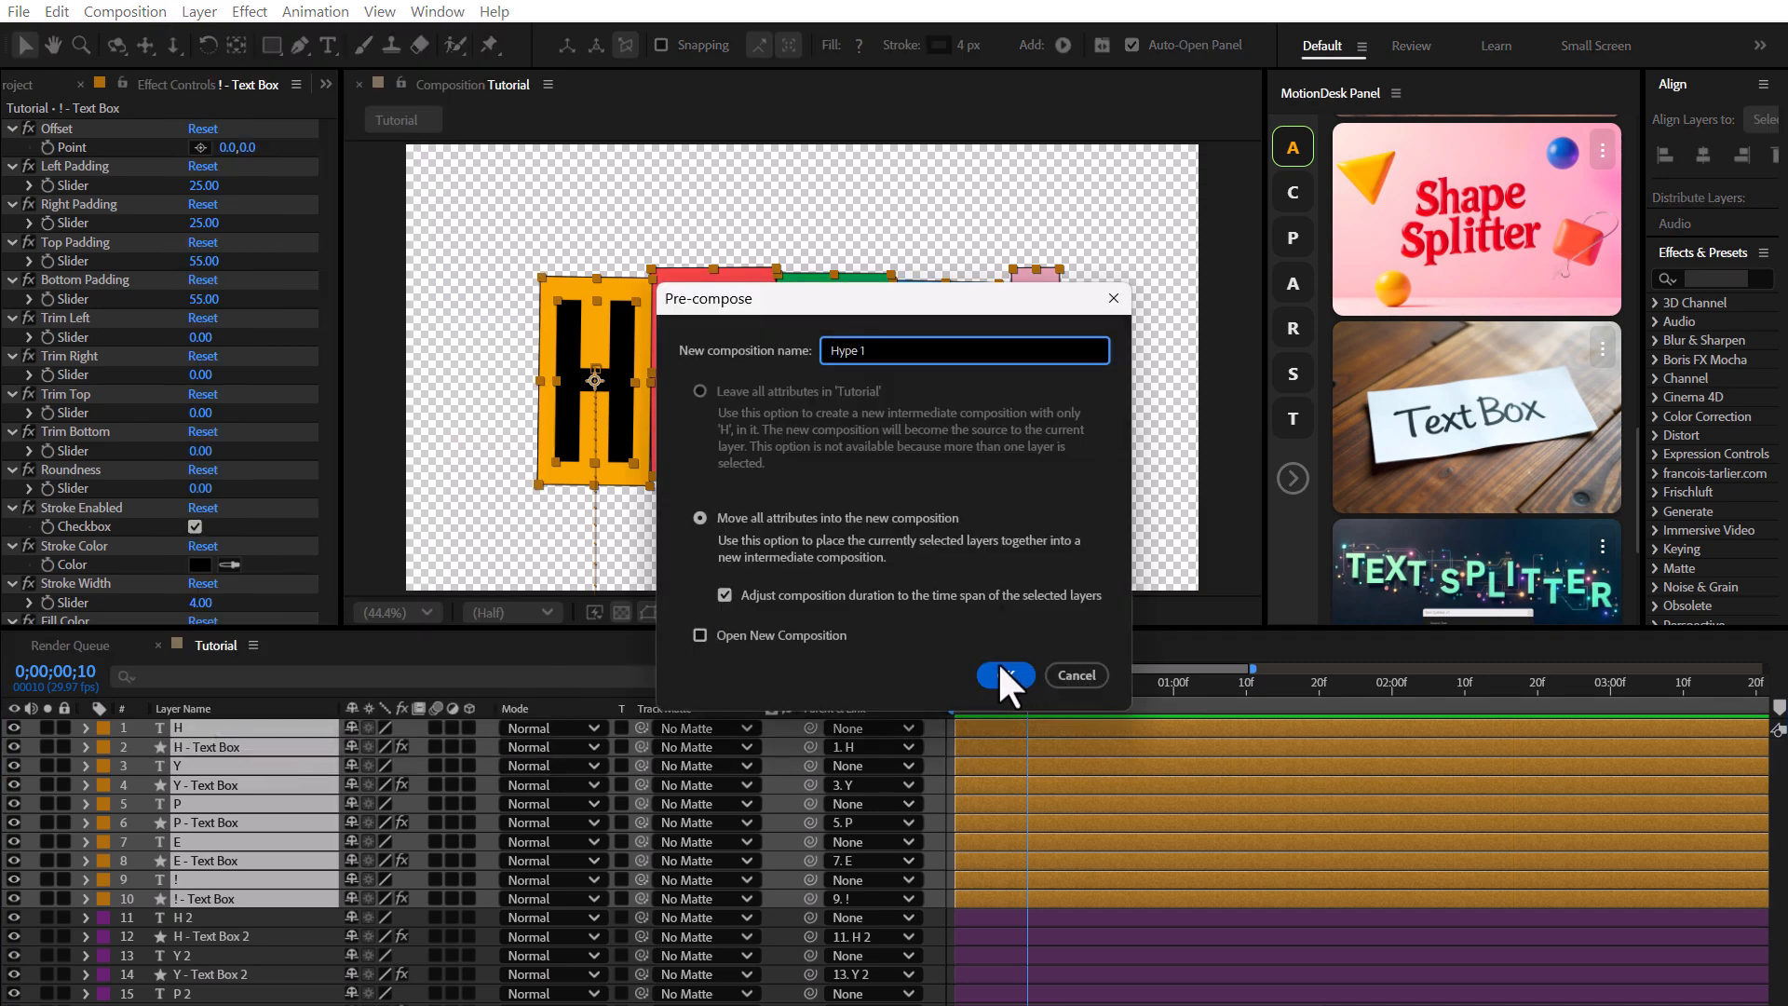
pyautogui.click(1002, 673)
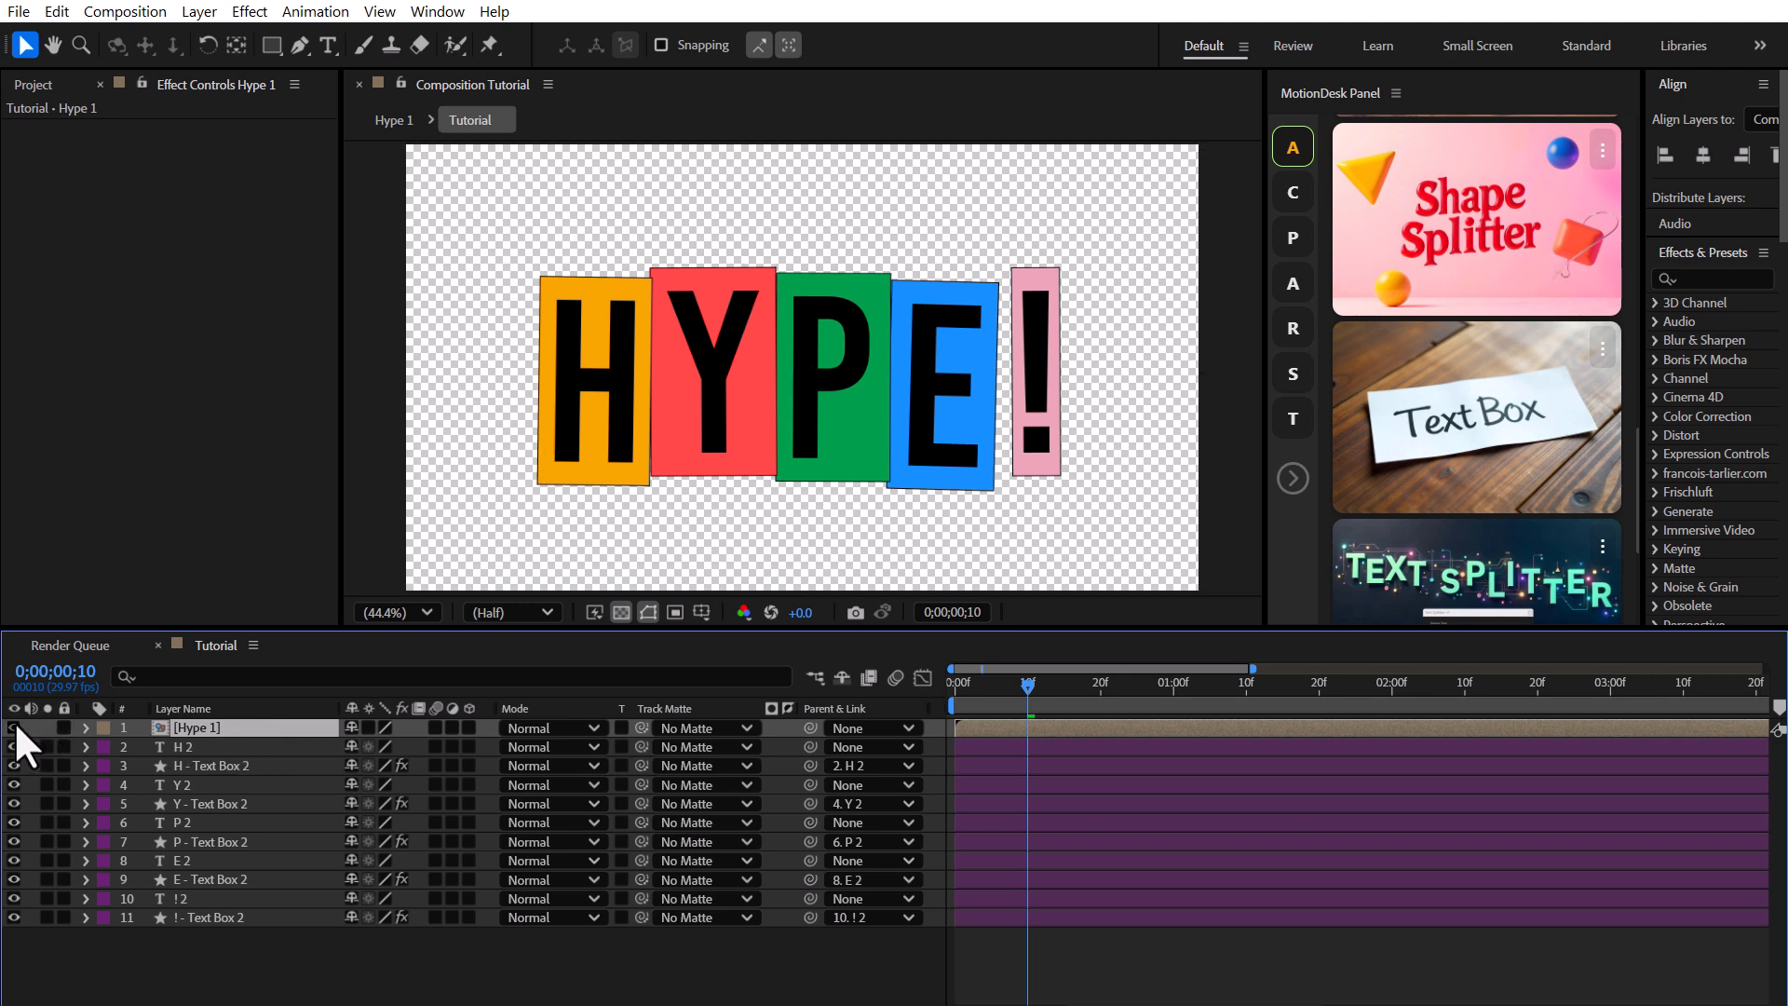
# Reveal the copied letters' keyframes and shift them to a different stagger timing from the originals.
pyautogui.click(186, 899)
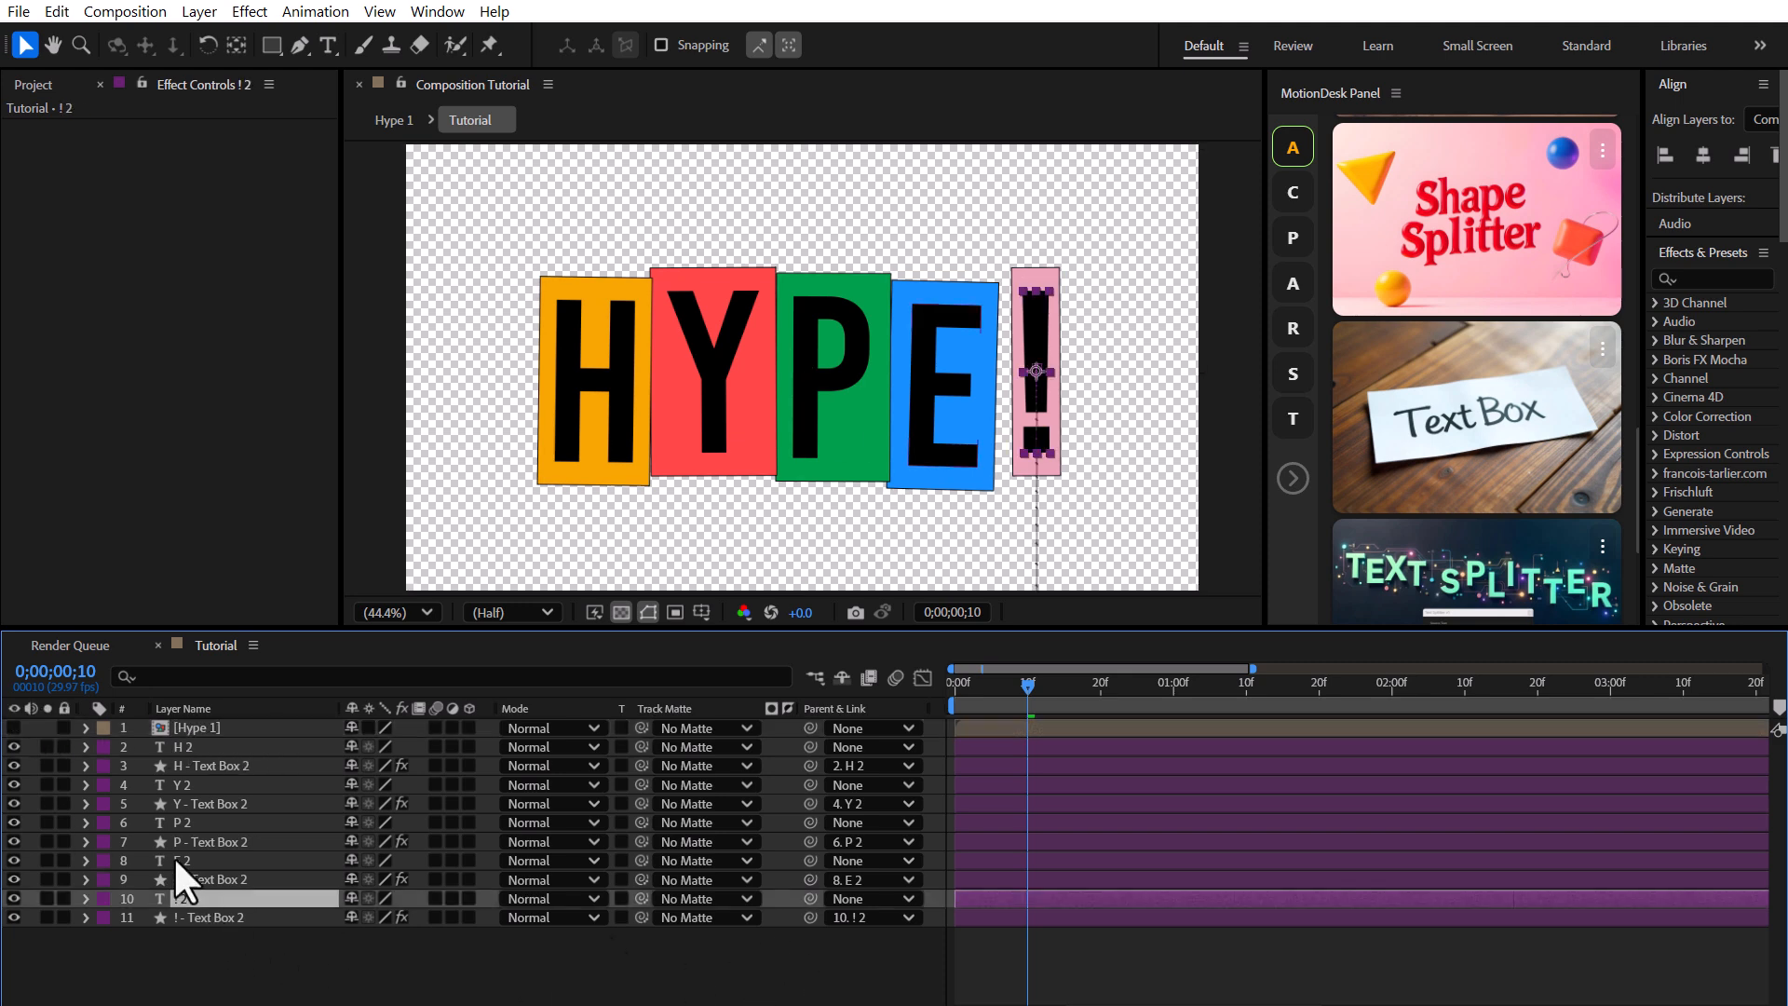
pyautogui.keyDown('ctrl'); pyautogui.click(182, 860); pyautogui.keyUp('ctrl')
pyautogui.keyDown('ctrl'); pyautogui.click(182, 822); pyautogui.keyUp('ctrl')
pyautogui.keyDown('ctrl'); pyautogui.click(186, 785); pyautogui.keyUp('ctrl')
pyautogui.keyDown('ctrl'); pyautogui.click(195, 746); pyautogui.keyUp('ctrl')
pyautogui.press('u')
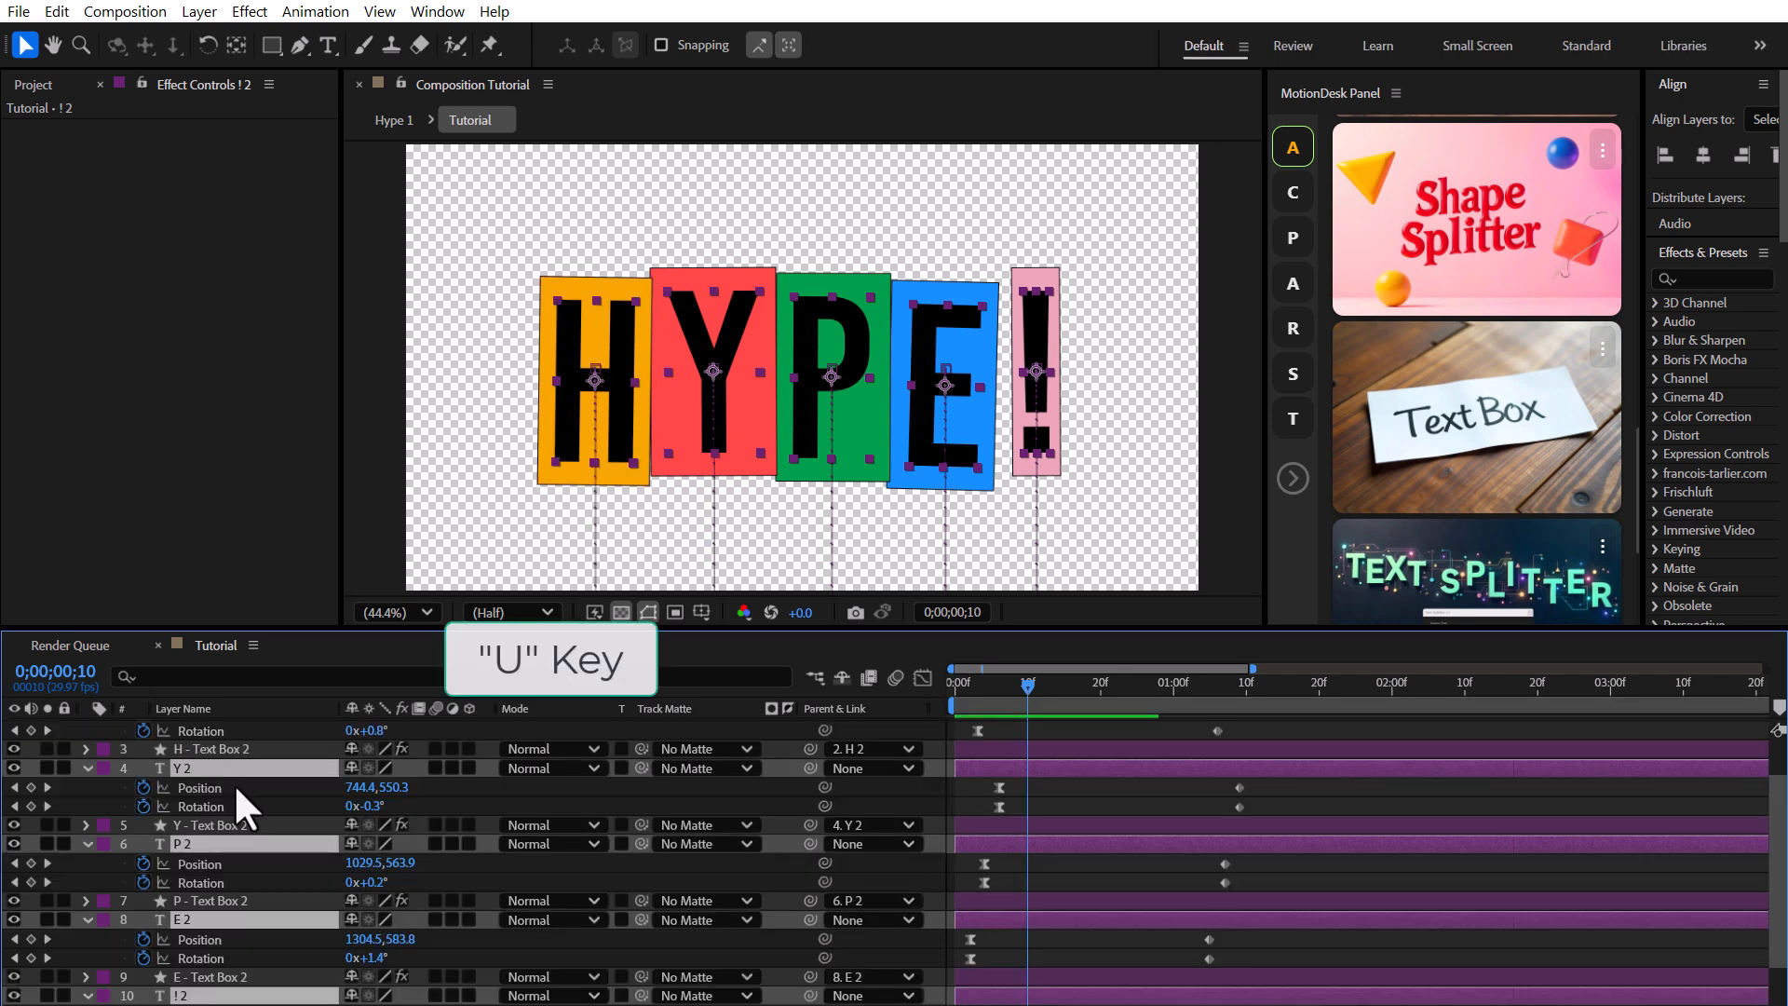
pyautogui.scroll(-2, 1125, 814)
pyautogui.scroll(-1, 1127, 817)
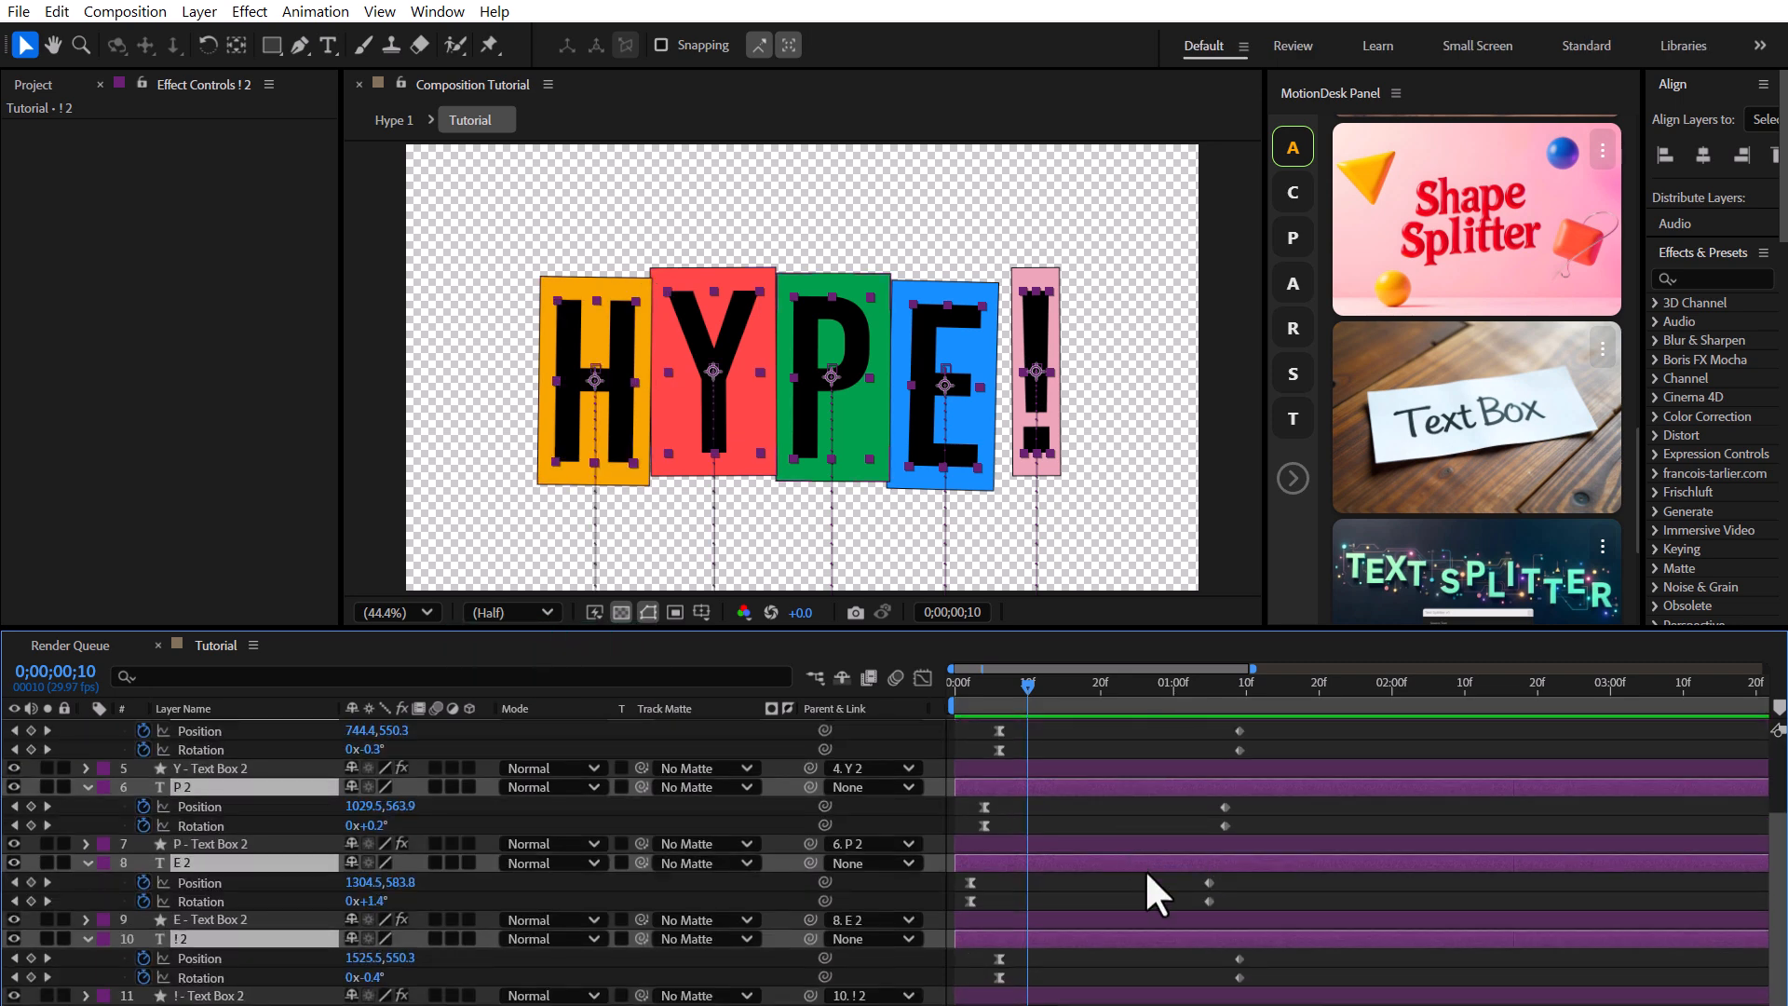
pyautogui.moveTo(1258, 984); pyautogui.dragTo(977, 958)
pyautogui.moveTo(1243, 871); pyautogui.dragTo(964, 900)
pyautogui.moveTo(968, 883); pyautogui.dragTo(995, 882)
pyautogui.scroll(1, 1117, 877)
pyautogui.moveTo(1255, 875); pyautogui.dragTo(975, 903)
pyautogui.moveTo(983, 900); pyautogui.dragTo(1004, 901)
pyautogui.moveTo(1252, 802); pyautogui.dragTo(974, 825)
pyautogui.moveTo(1236, 725); pyautogui.dragTo(968, 753)
pyautogui.moveTo(975, 750); pyautogui.dragTo(988, 751)
pyautogui.scroll(-1, 1047, 818)
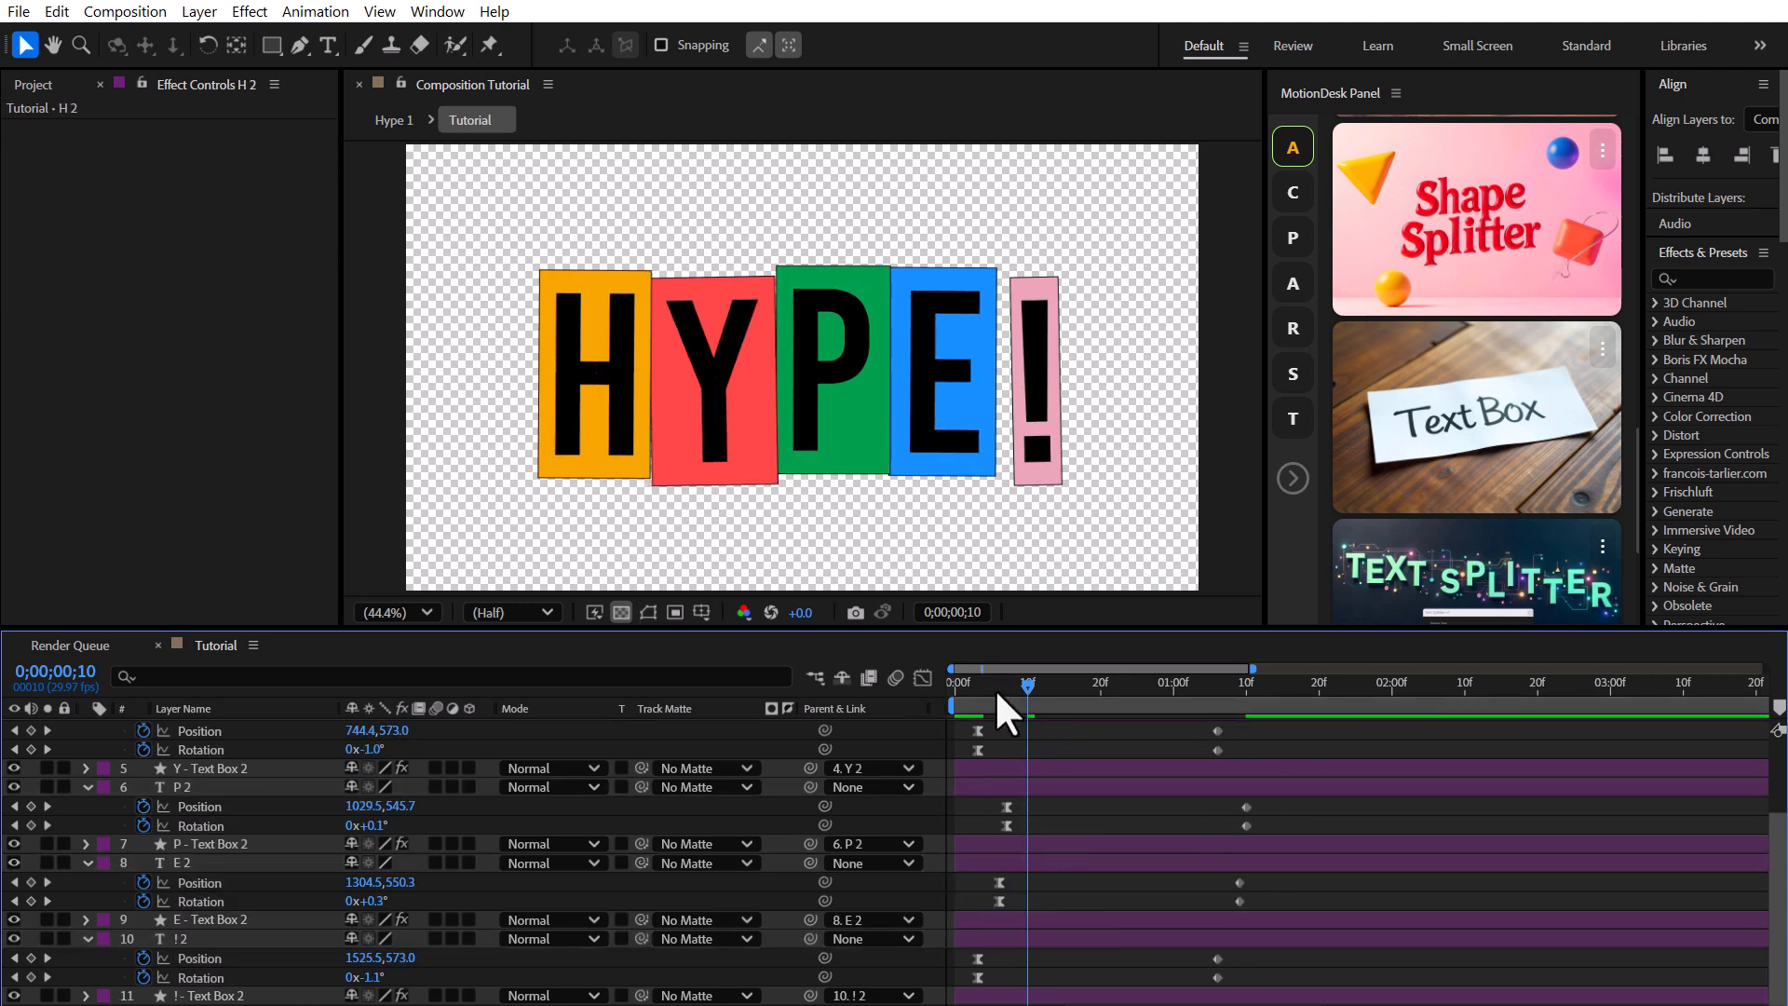
# Play and scrub the purple copies' animation.
pyautogui.press('space')
pyautogui.moveTo(1145, 728); pyautogui.dragTo(1217, 731)
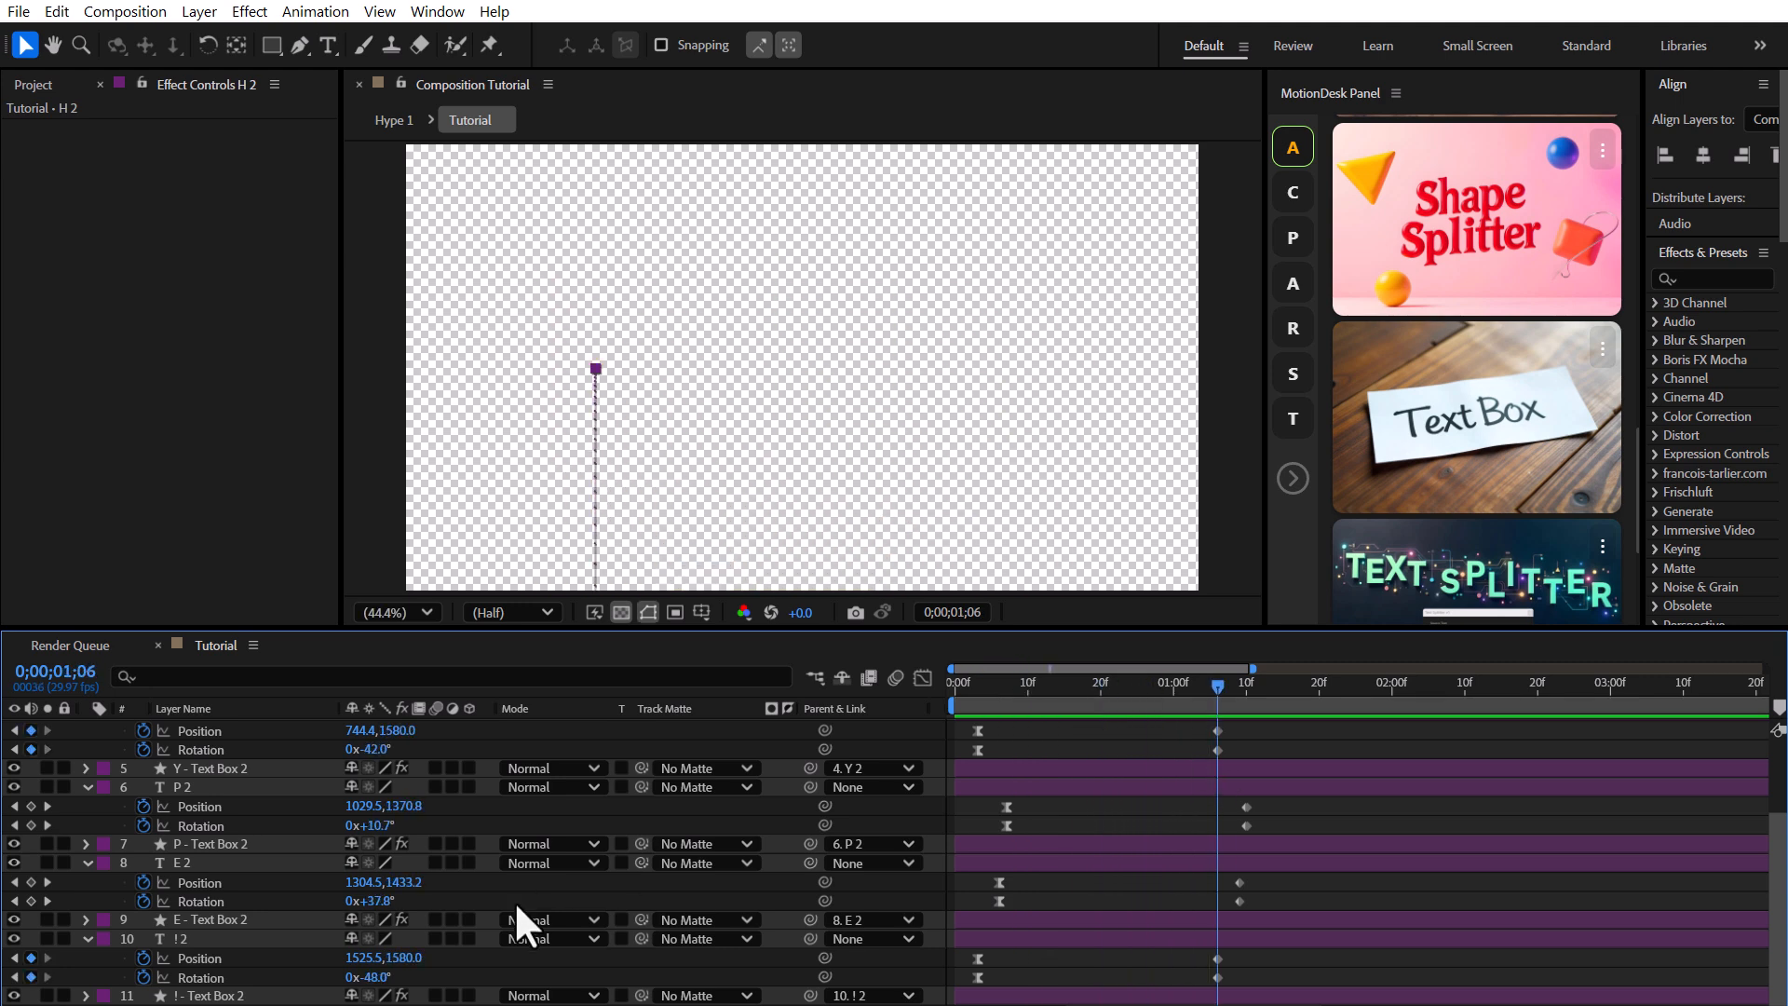
pyautogui.scroll(-2, 746, 518)
# Change the copies' Rotation keyframes near 0;00;01;08: ! 2 to 23°, E 2 to -29° and H 2 to -22°.
pyautogui.moveTo(746, 519); pyautogui.dragTo(746, 391)
pyautogui.moveTo(382, 978); pyautogui.dragTo(461, 972)
pyautogui.click(1060, 931)
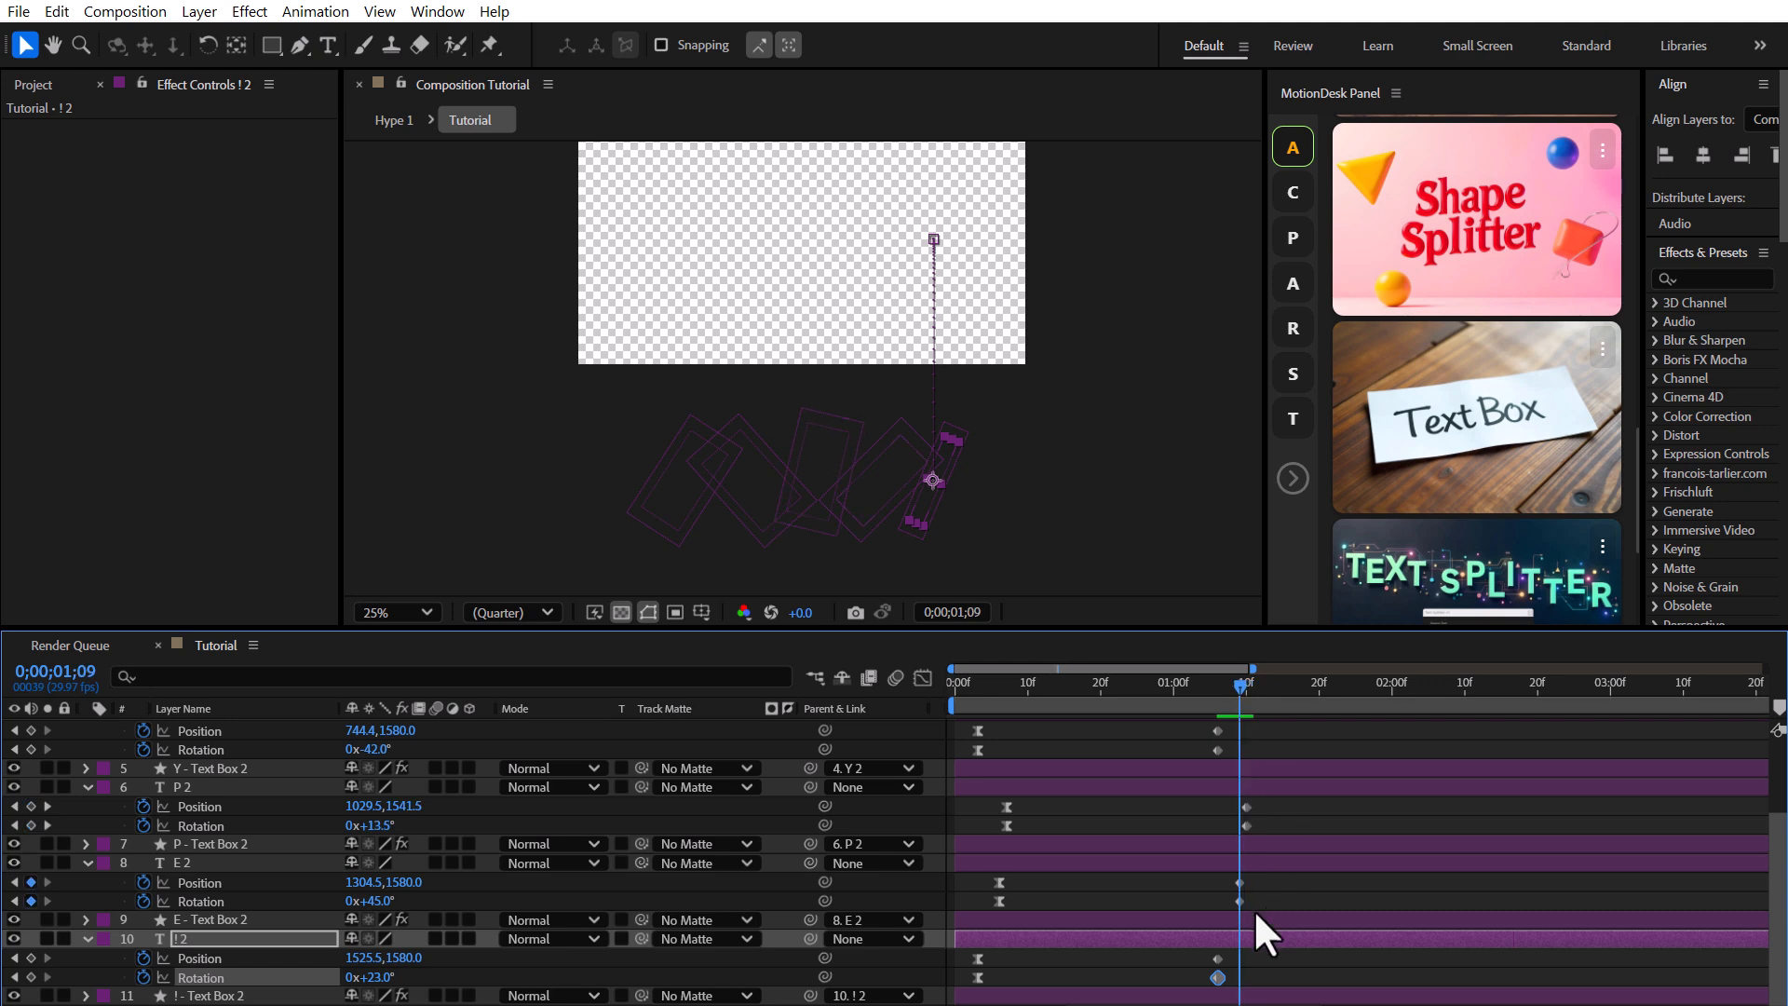
pyautogui.moveTo(377, 901); pyautogui.dragTo(296, 905)
pyautogui.scroll(3, 1052, 873)
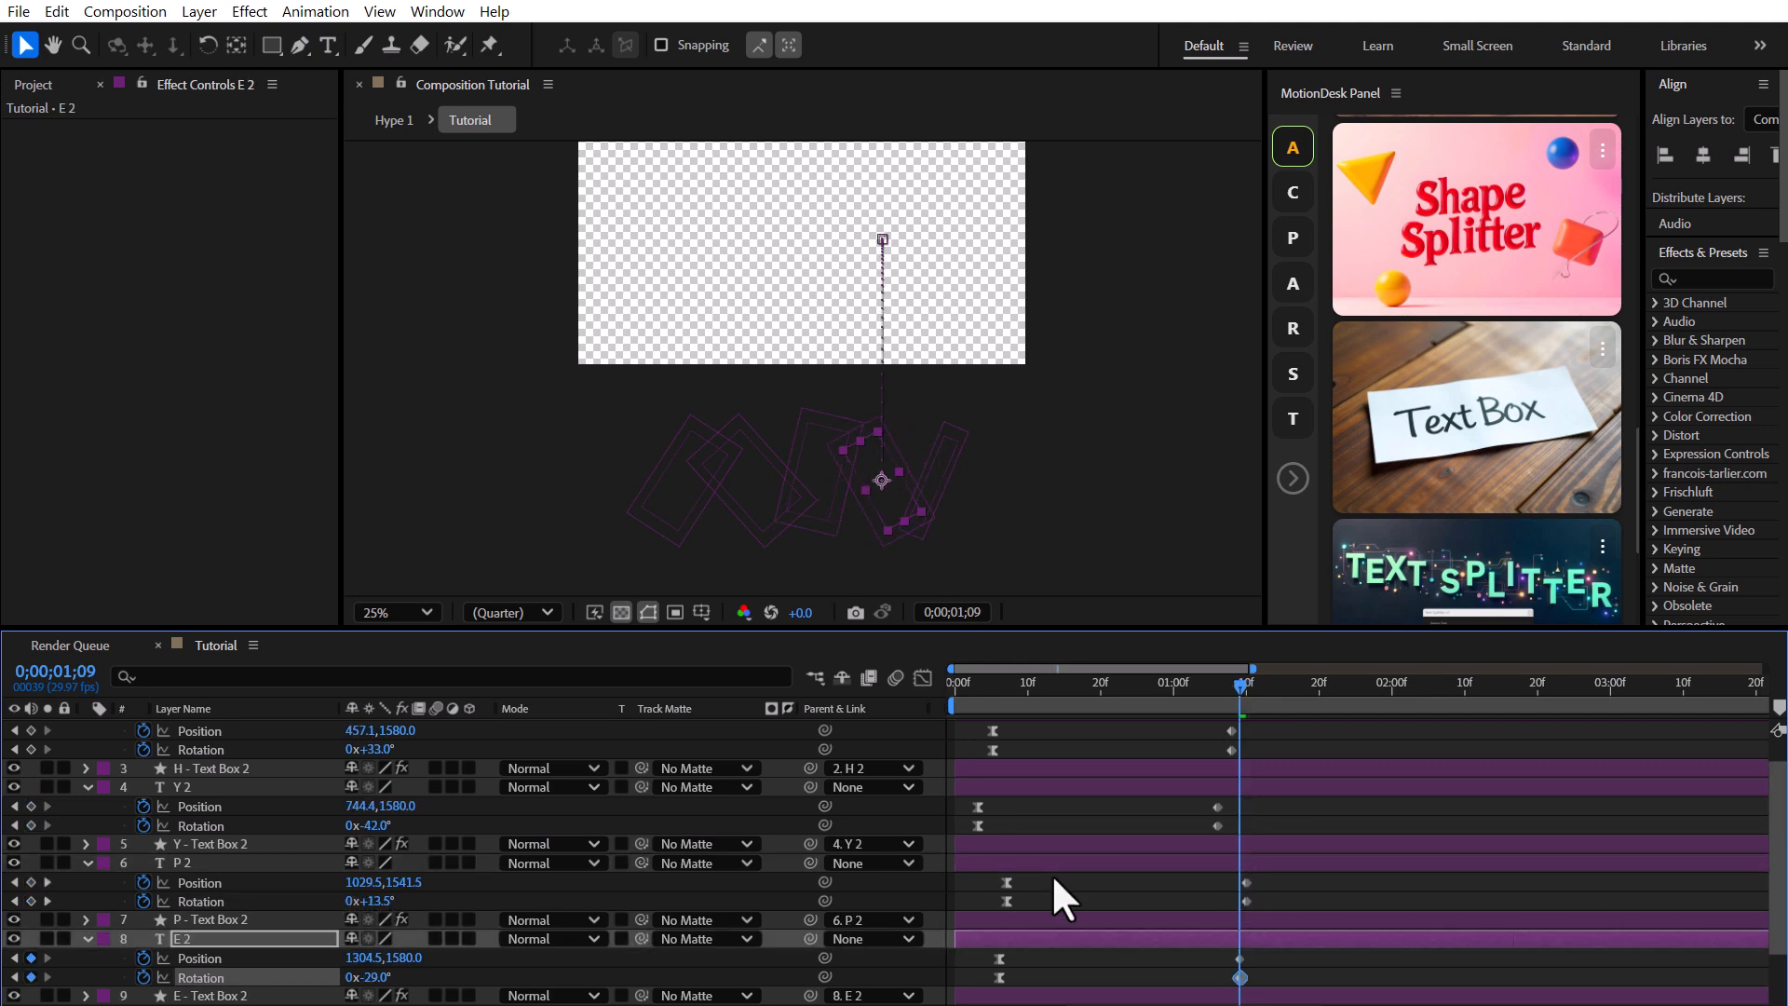
pyautogui.moveTo(1241, 682); pyautogui.dragTo(1232, 682)
pyautogui.moveTo(383, 786); pyautogui.dragTo(386, 785)
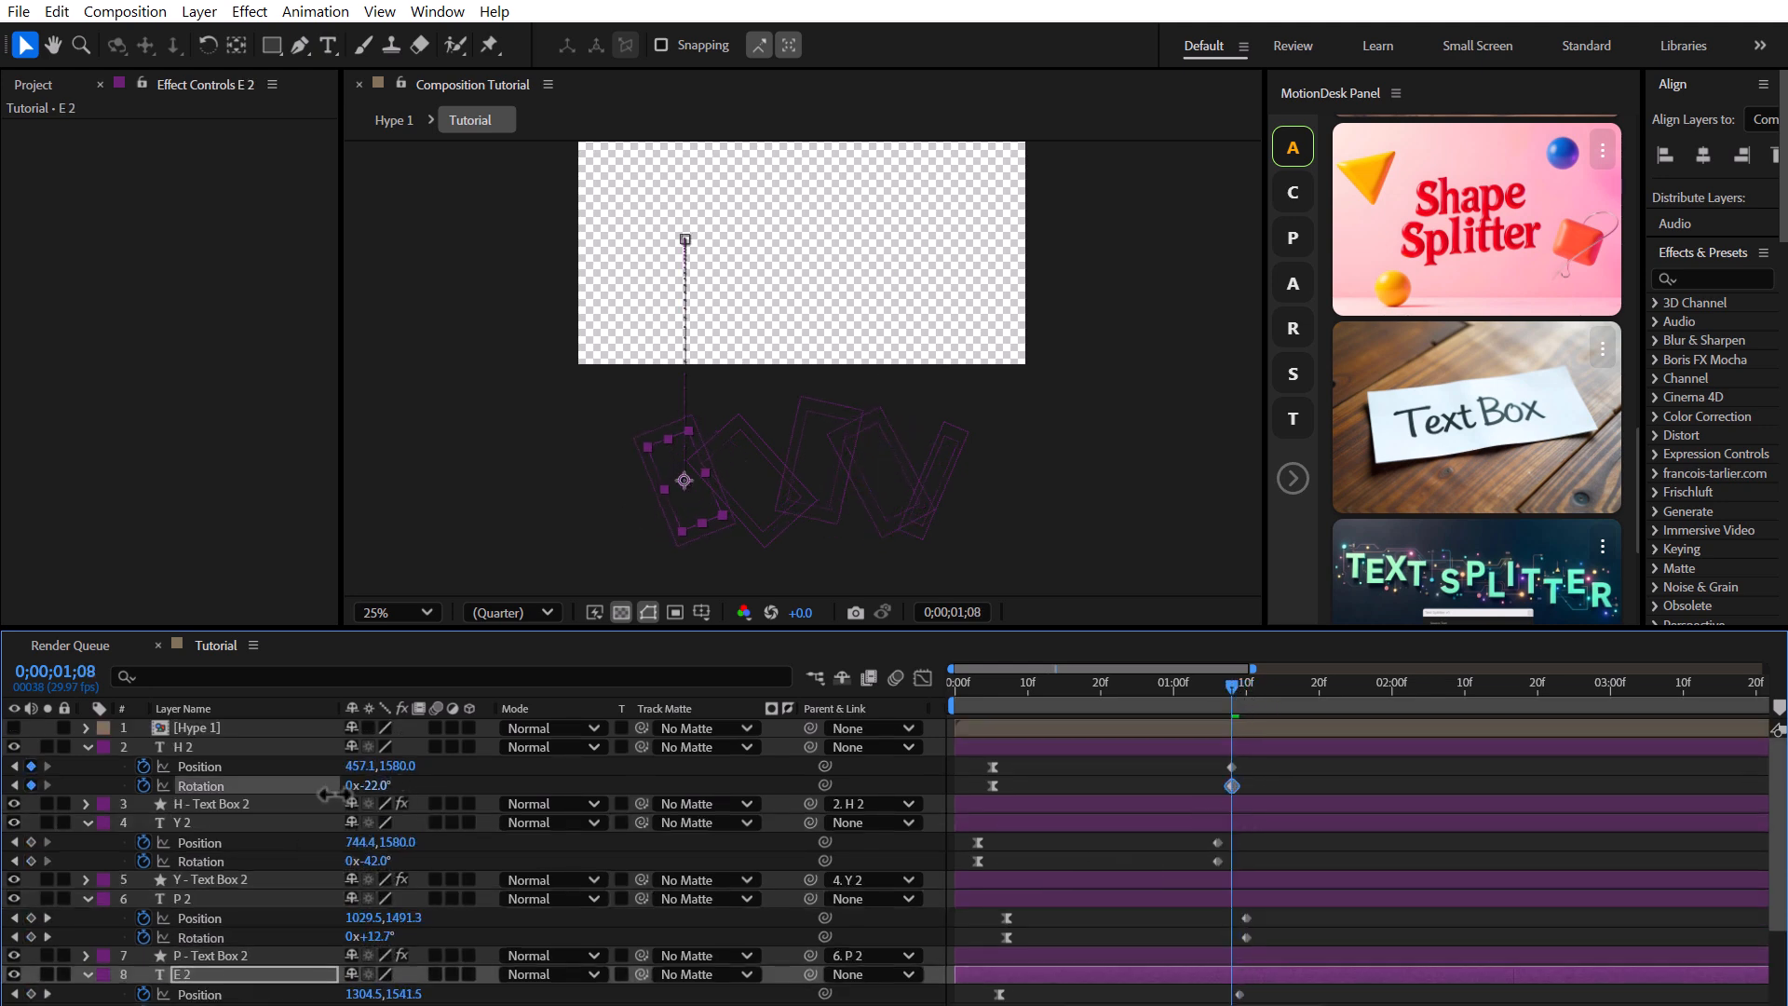
pyautogui.click(885, 786)
# Set the viewer zoom to Fit up to 100% and play the animation.
pyautogui.click(404, 611)
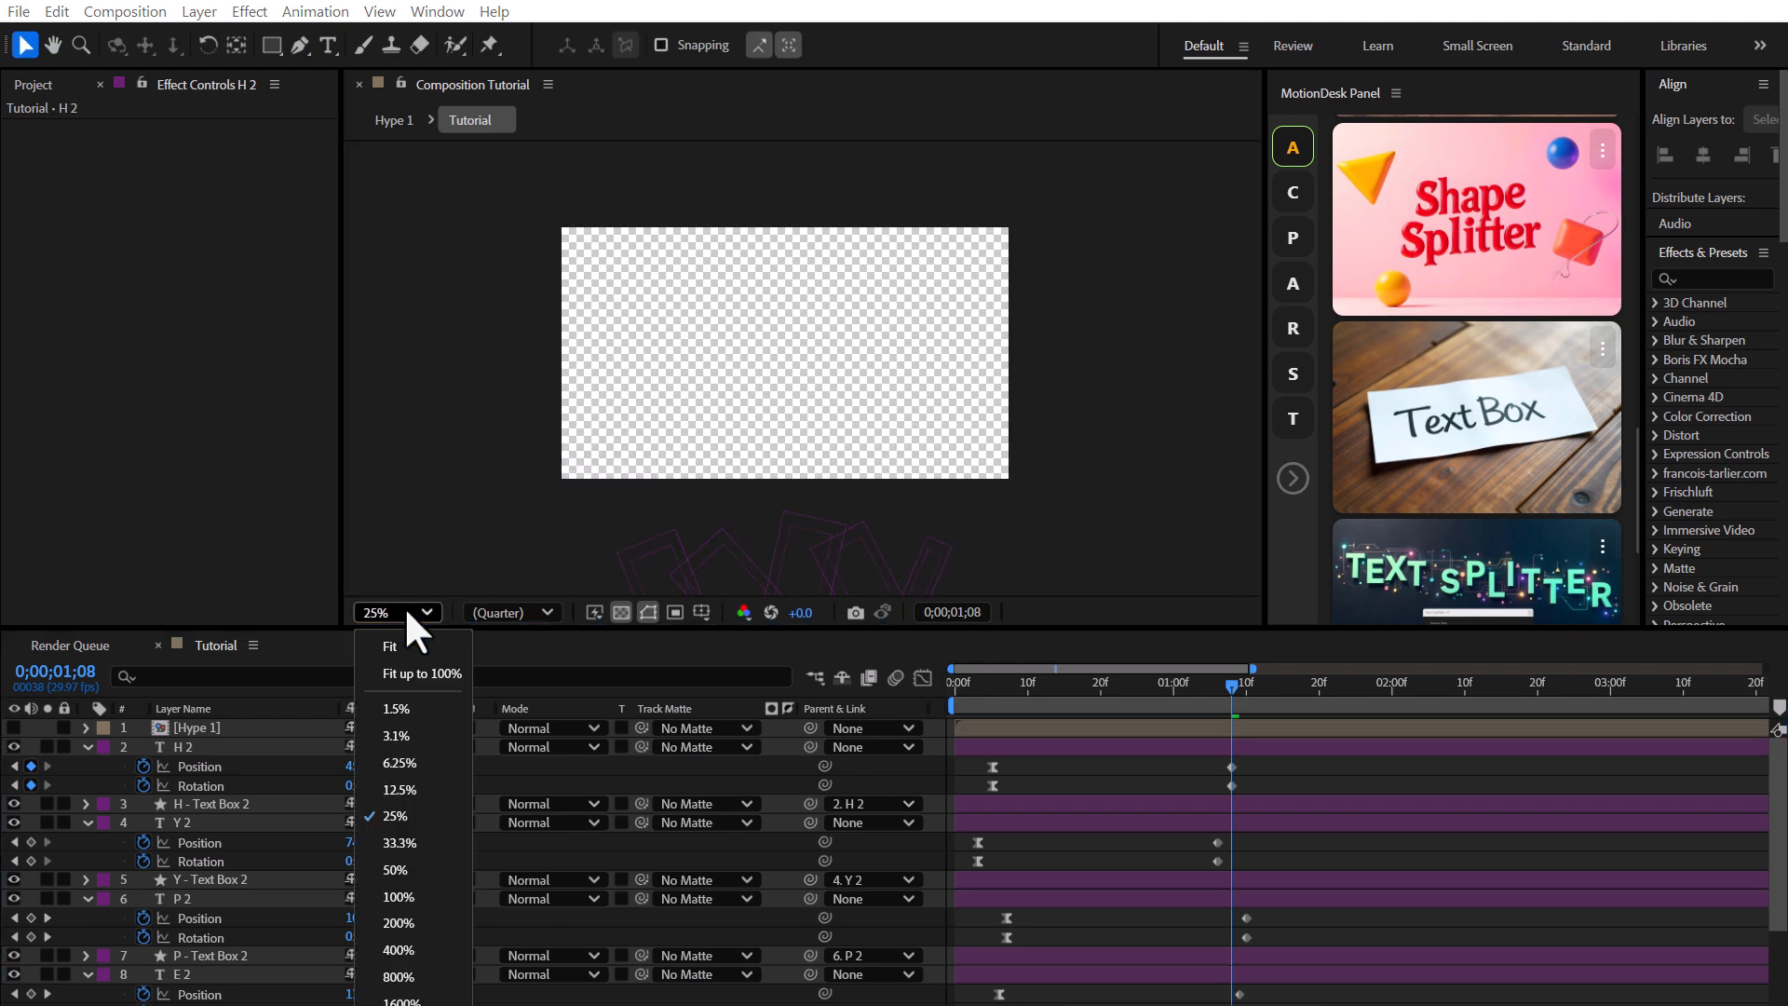
pyautogui.click(407, 675)
pyautogui.press('space')
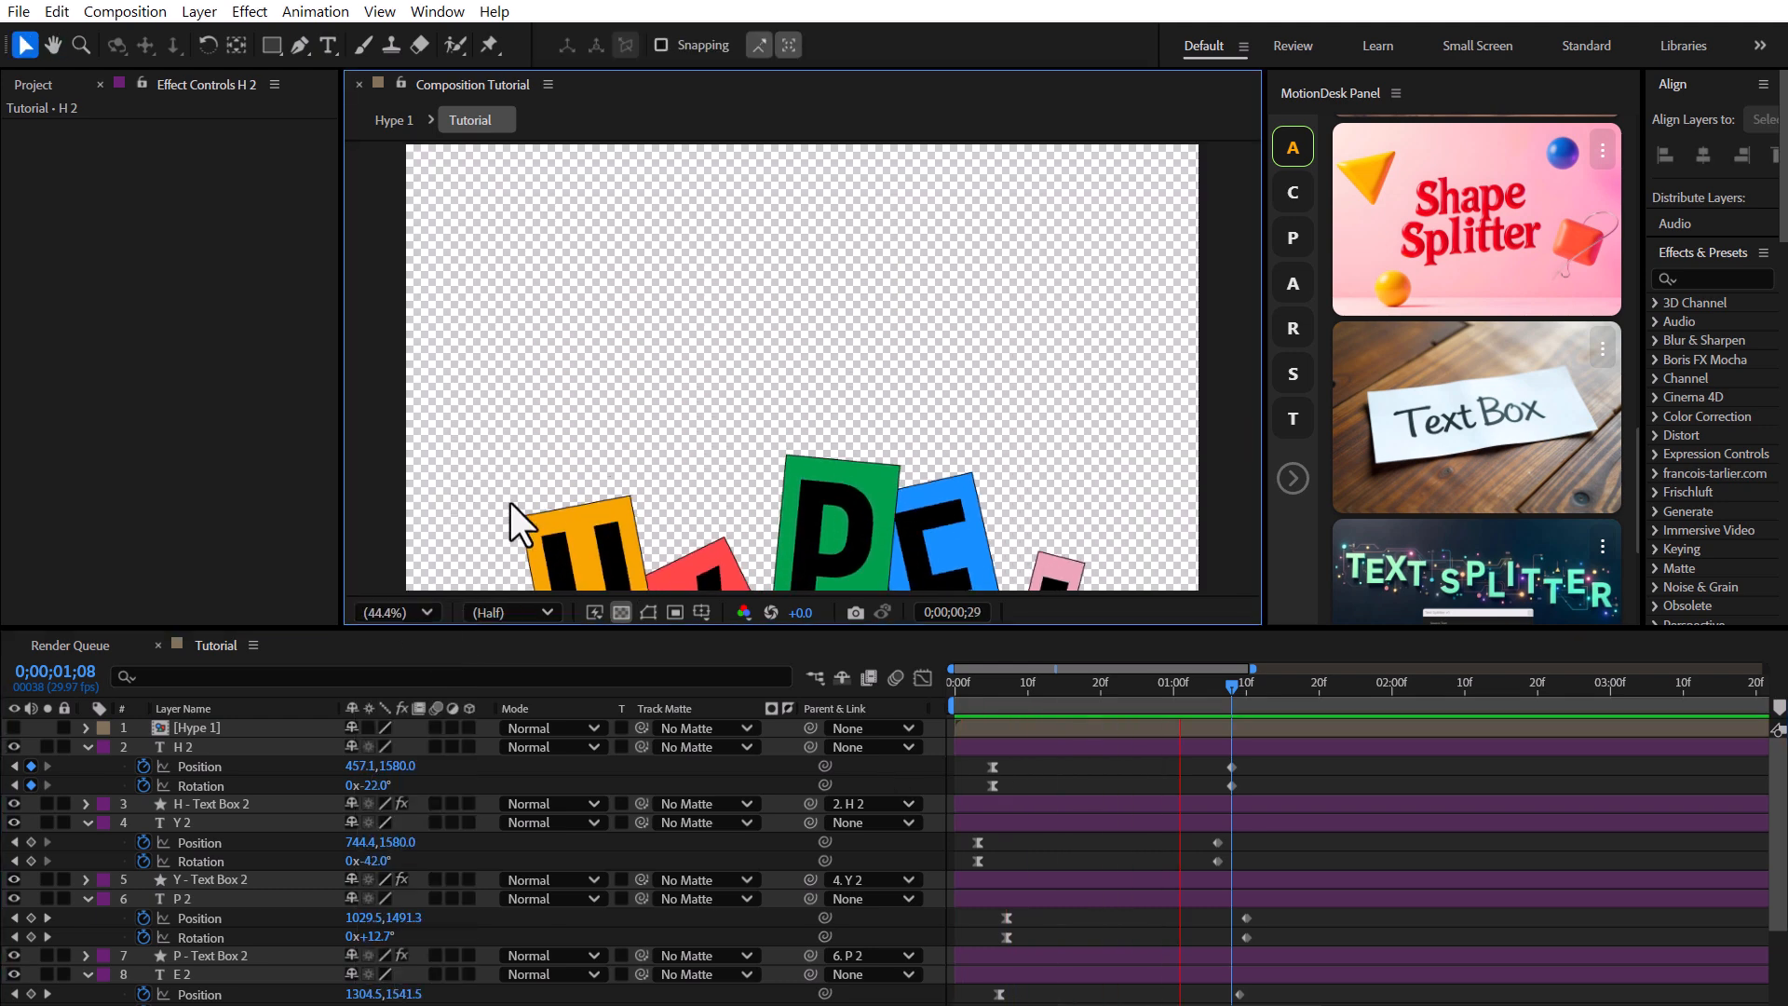
# Move to 0;00;00;22, select all purple copy layers and collapse them.
pyautogui.click(1115, 688)
pyautogui.click(199, 749)
pyautogui.scroll(-3, 224, 842)
pyautogui.keyDown('shift'); pyautogui.click(189, 992); pyautogui.keyUp('shift')
pyautogui.scroll(3, 177, 931)
pyautogui.click(87, 748)
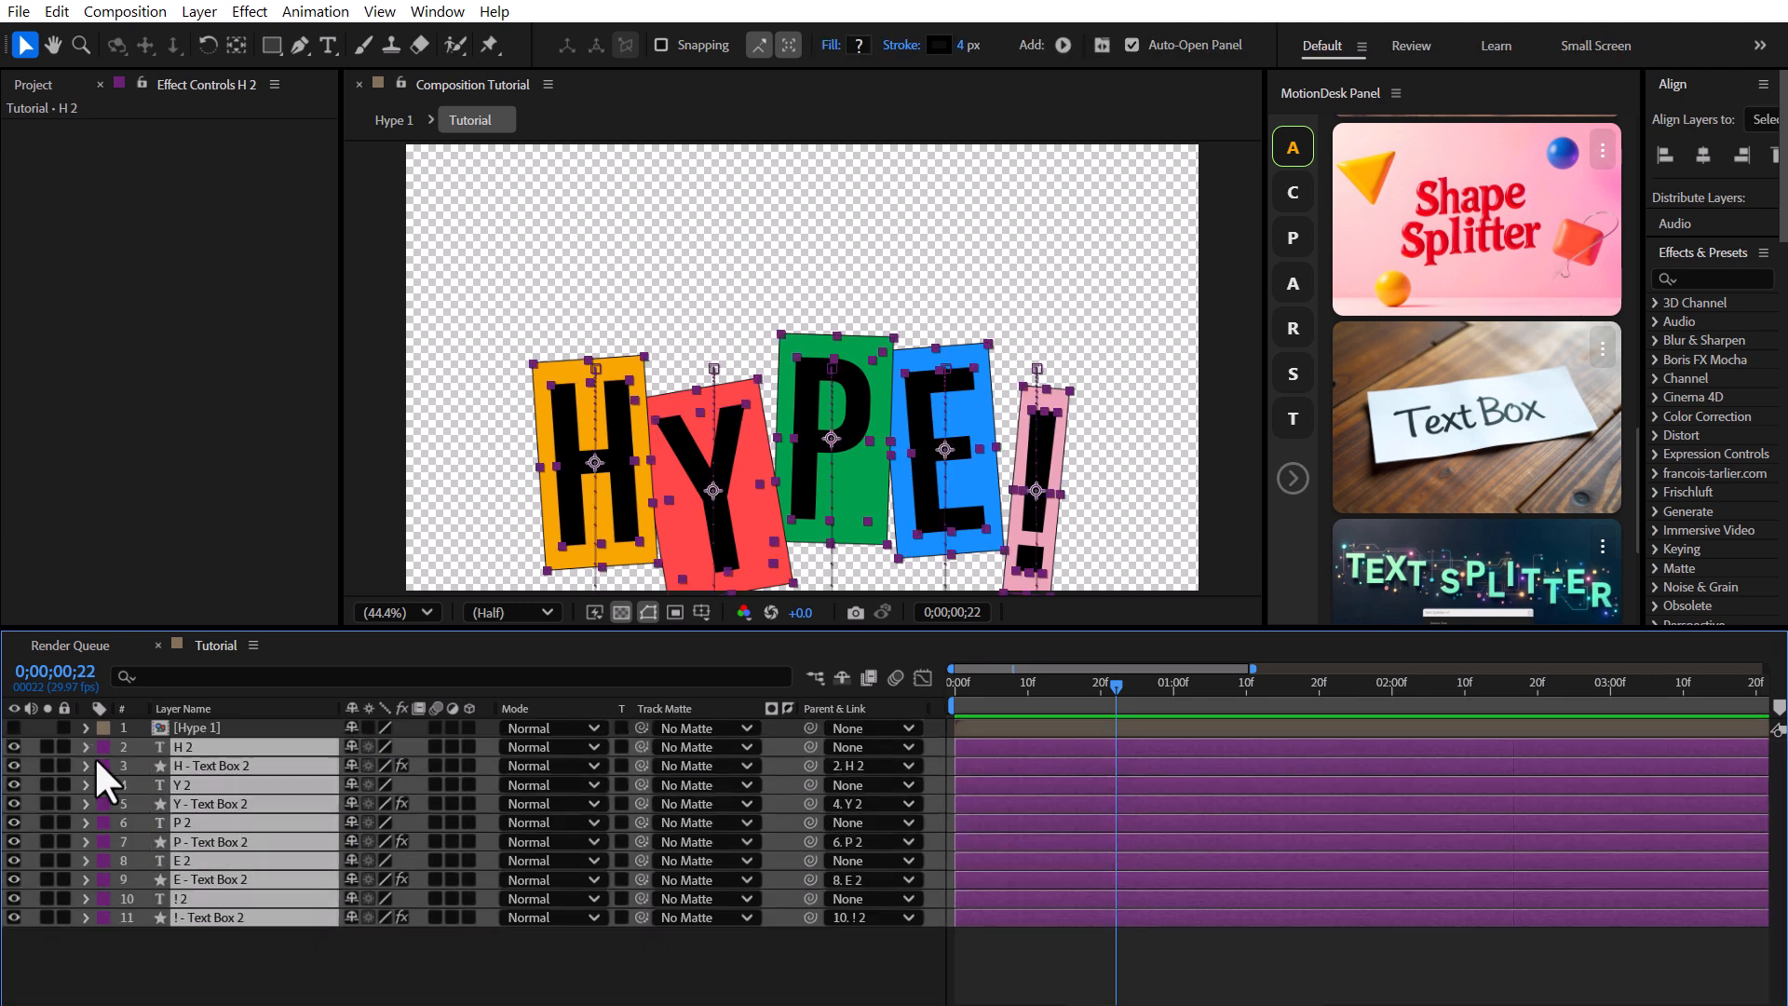
# Duplicate the purple layers, send the new copies to the bottom of the stack and label them Blue.
pyautogui.click(57, 12)
pyautogui.click(130, 333)
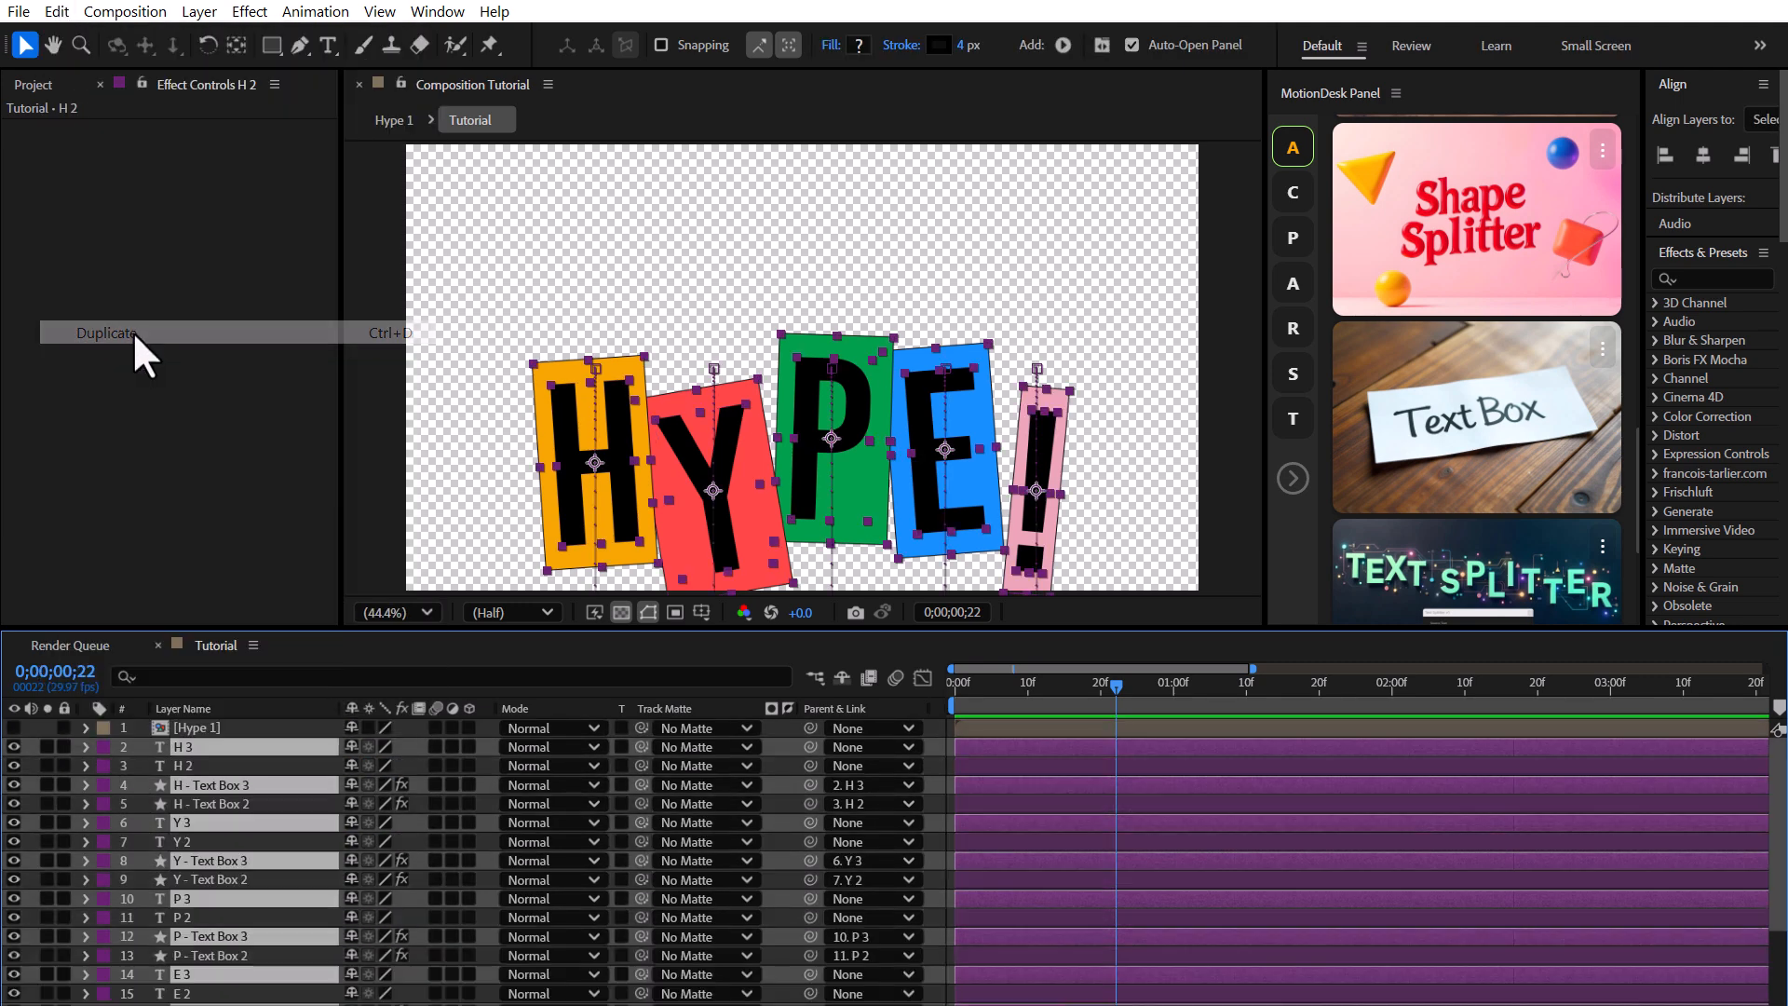
pyautogui.scroll(-3, 280, 801)
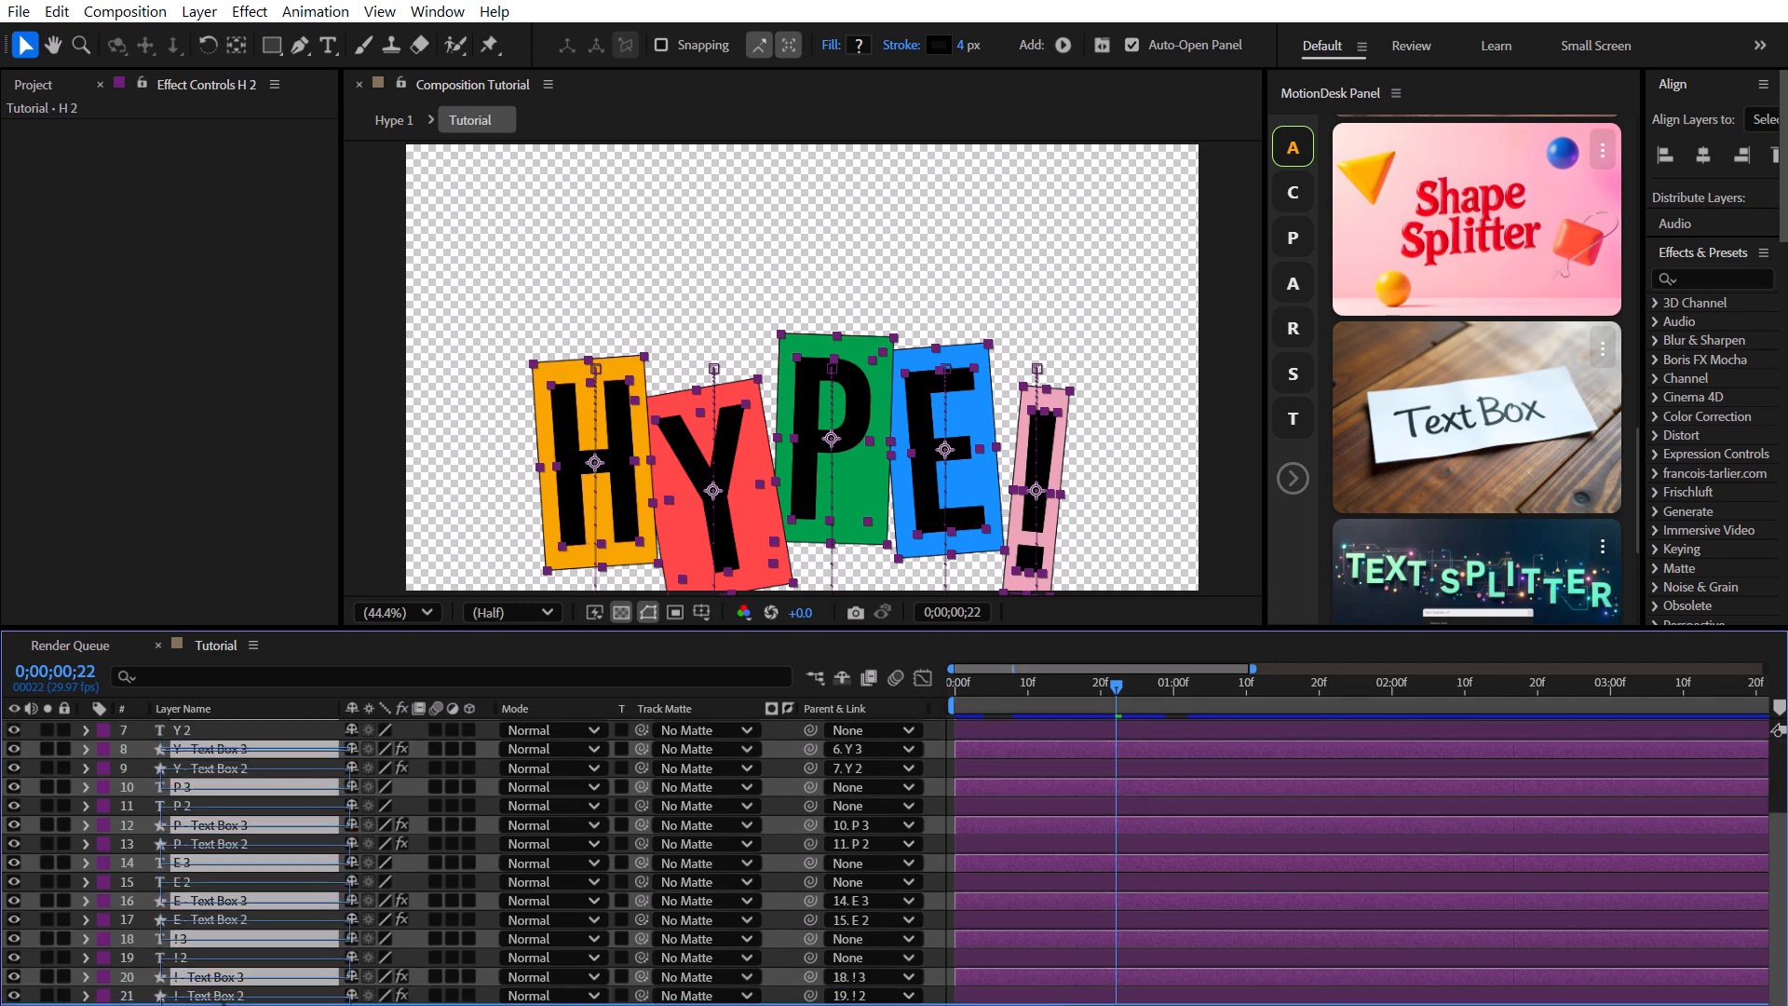
pyautogui.hotkey('ctrl', 'shift', '[')
pyautogui.click(104, 882)
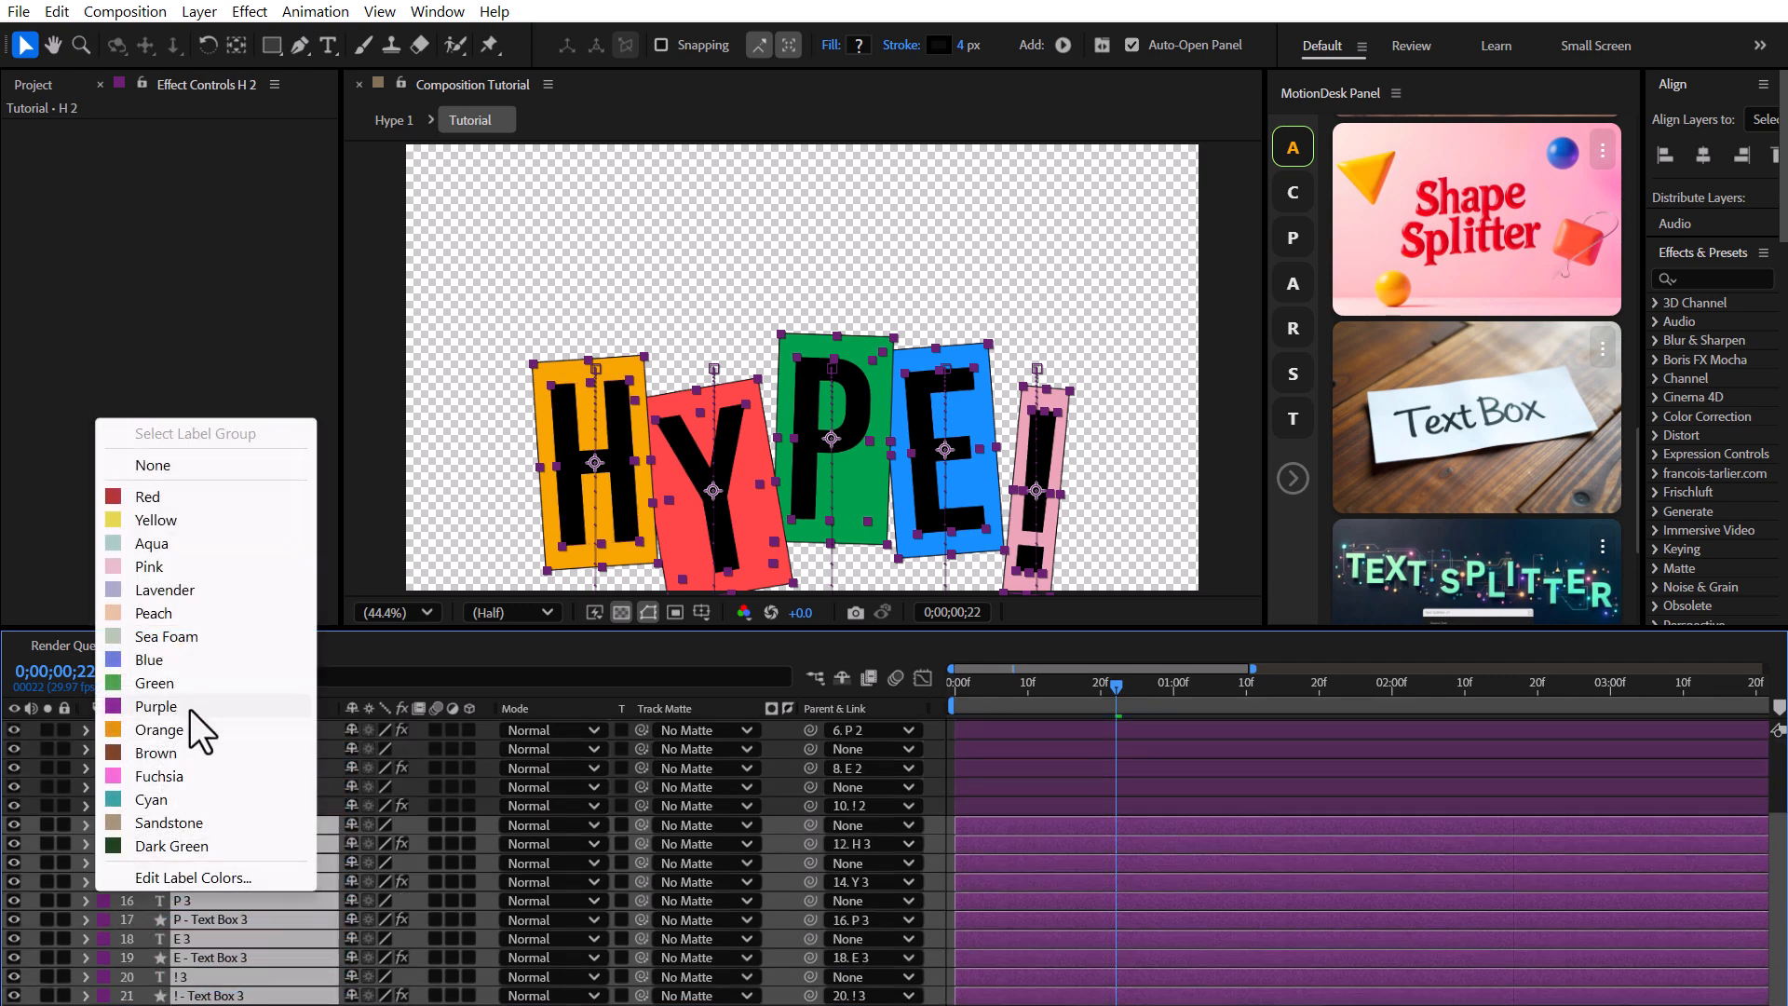
pyautogui.click(153, 663)
# Pre-compose the purple layers into a new composition named Hype 2.
pyautogui.scroll(3, 360, 875)
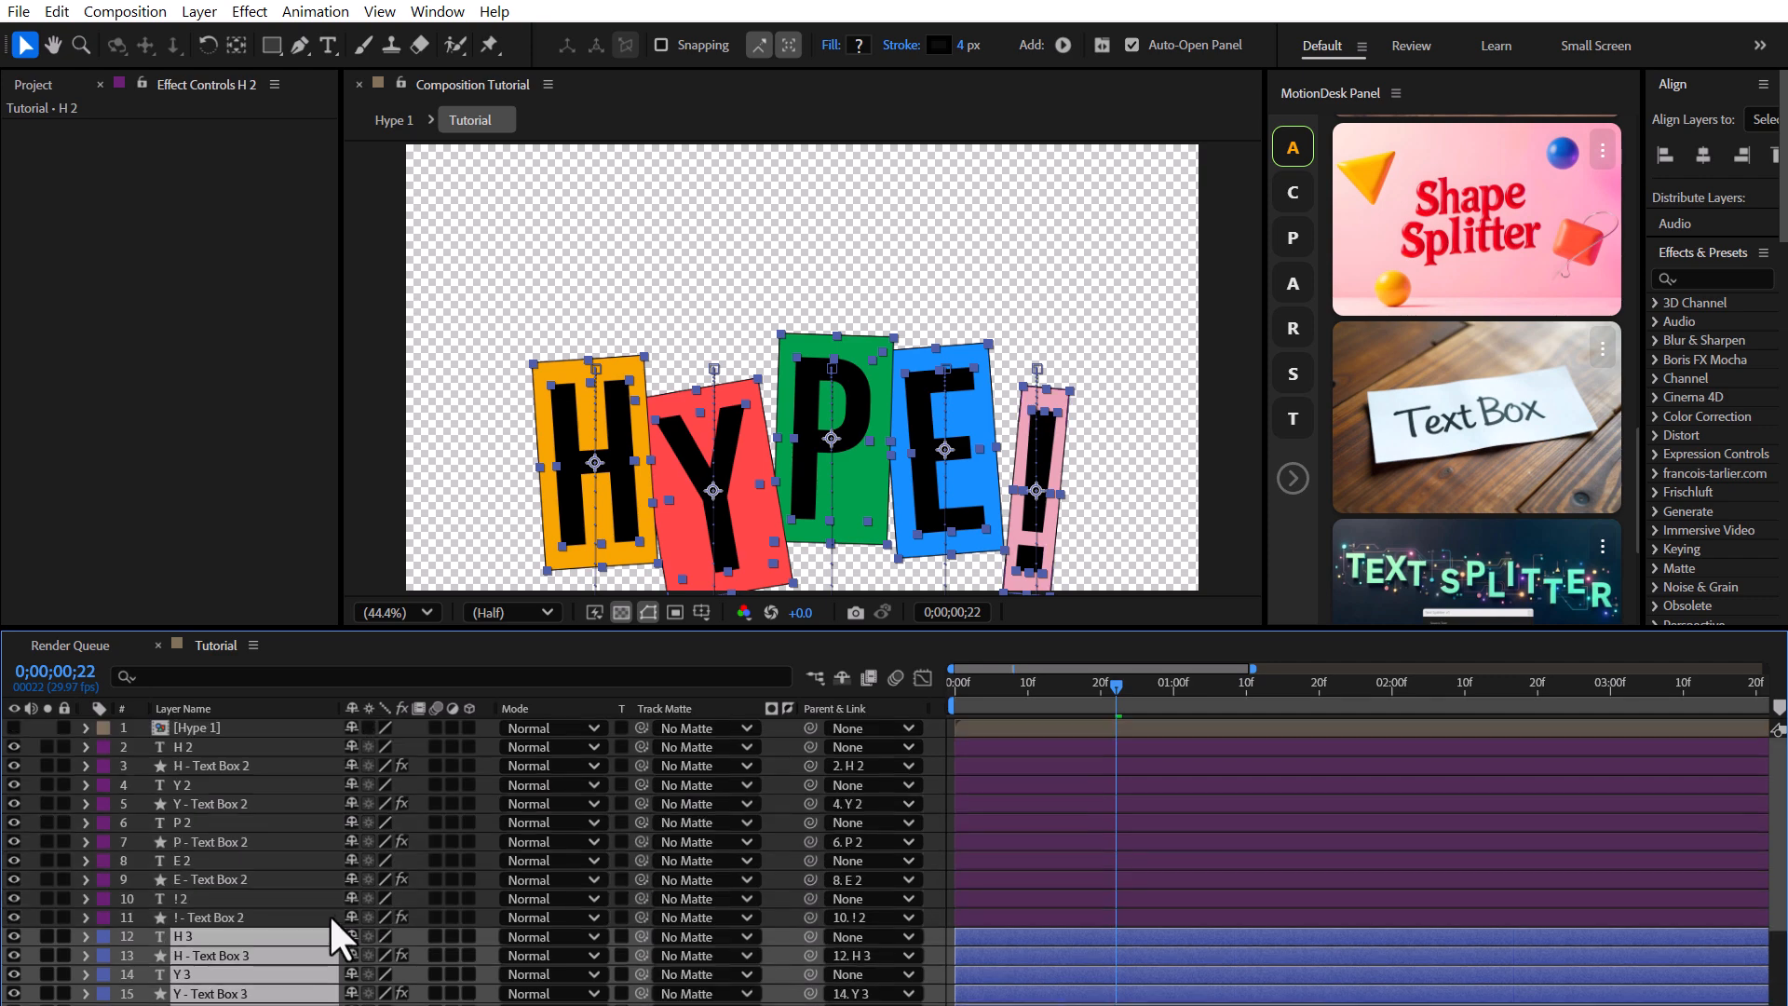
pyautogui.click(251, 915)
pyautogui.keyDown('shift'); pyautogui.click(203, 747); pyautogui.keyUp('shift')
pyautogui.click(199, 11)
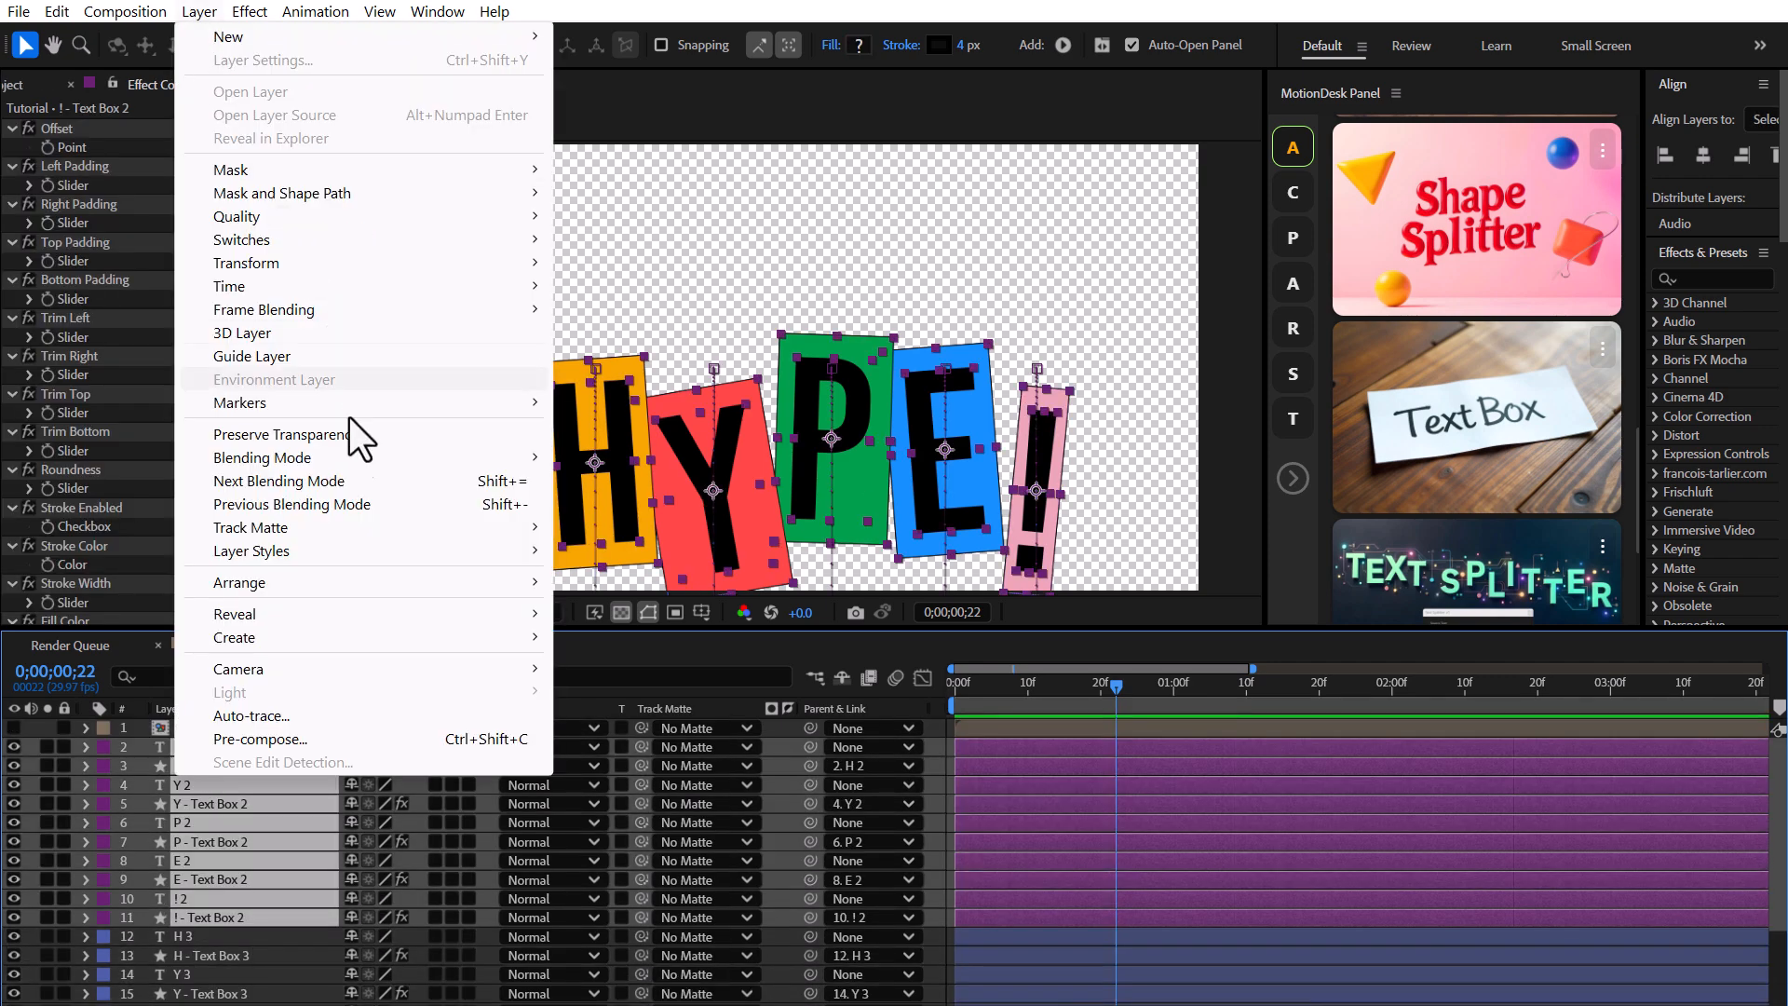
pyautogui.click(271, 740)
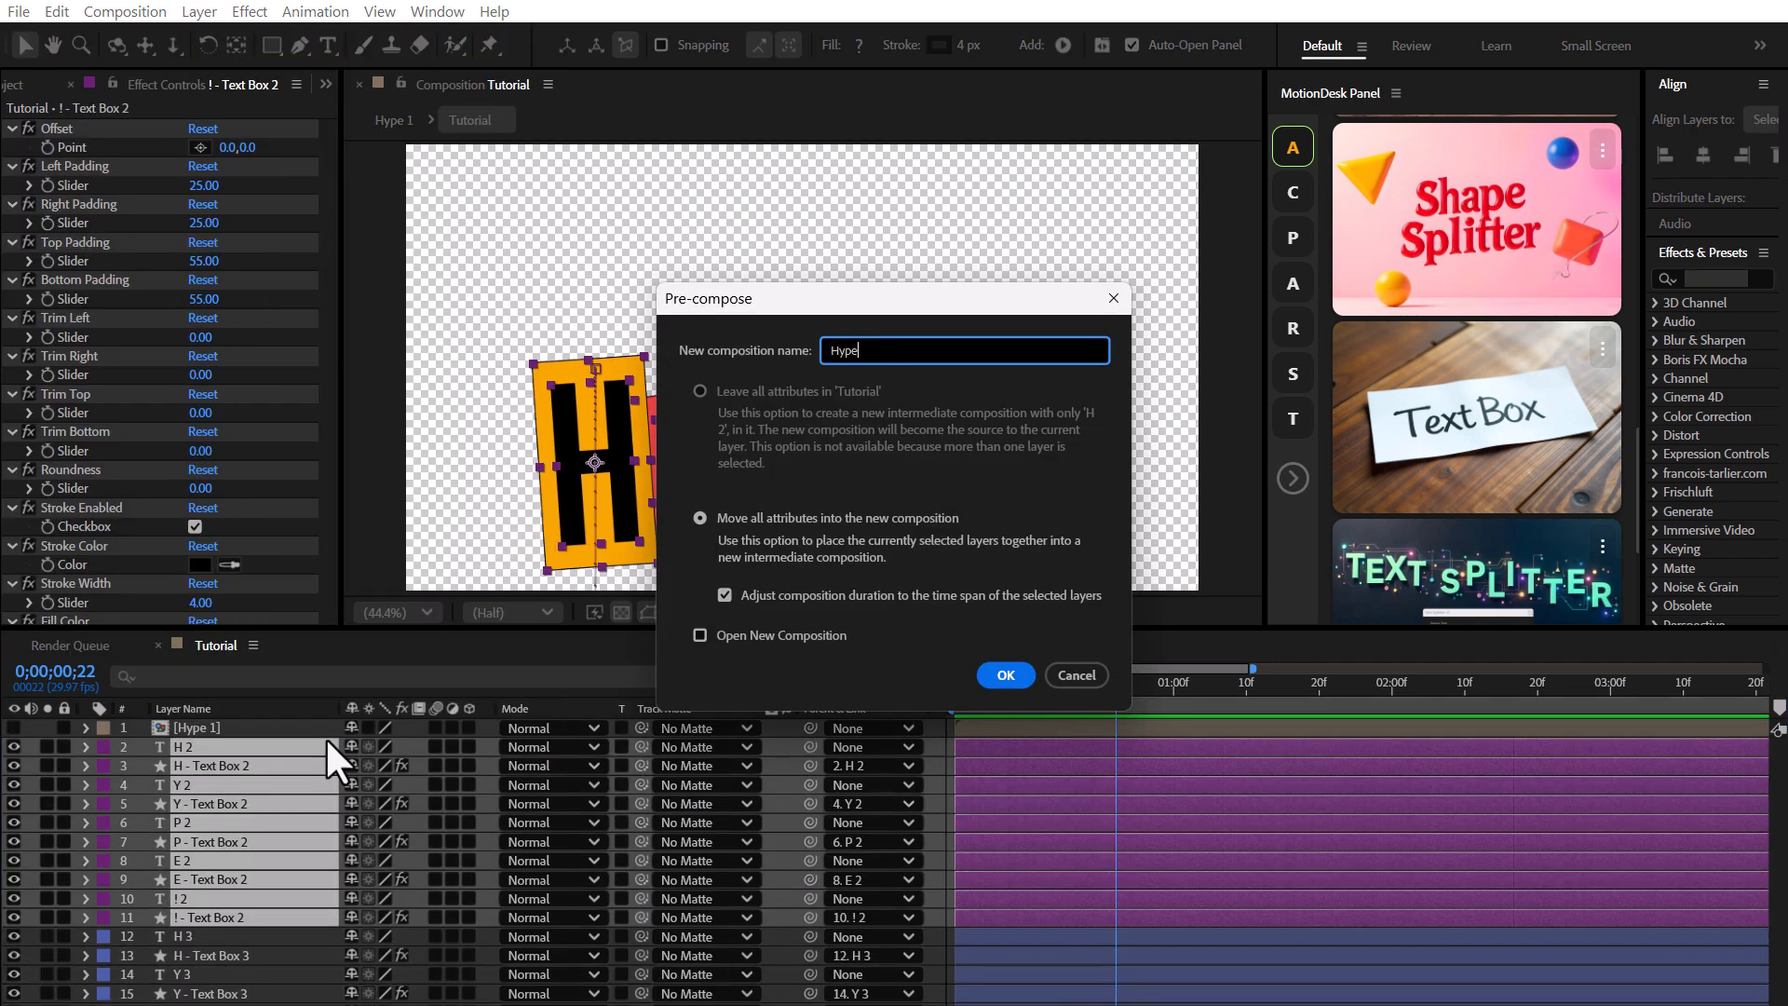
pyautogui.click(1031, 676)
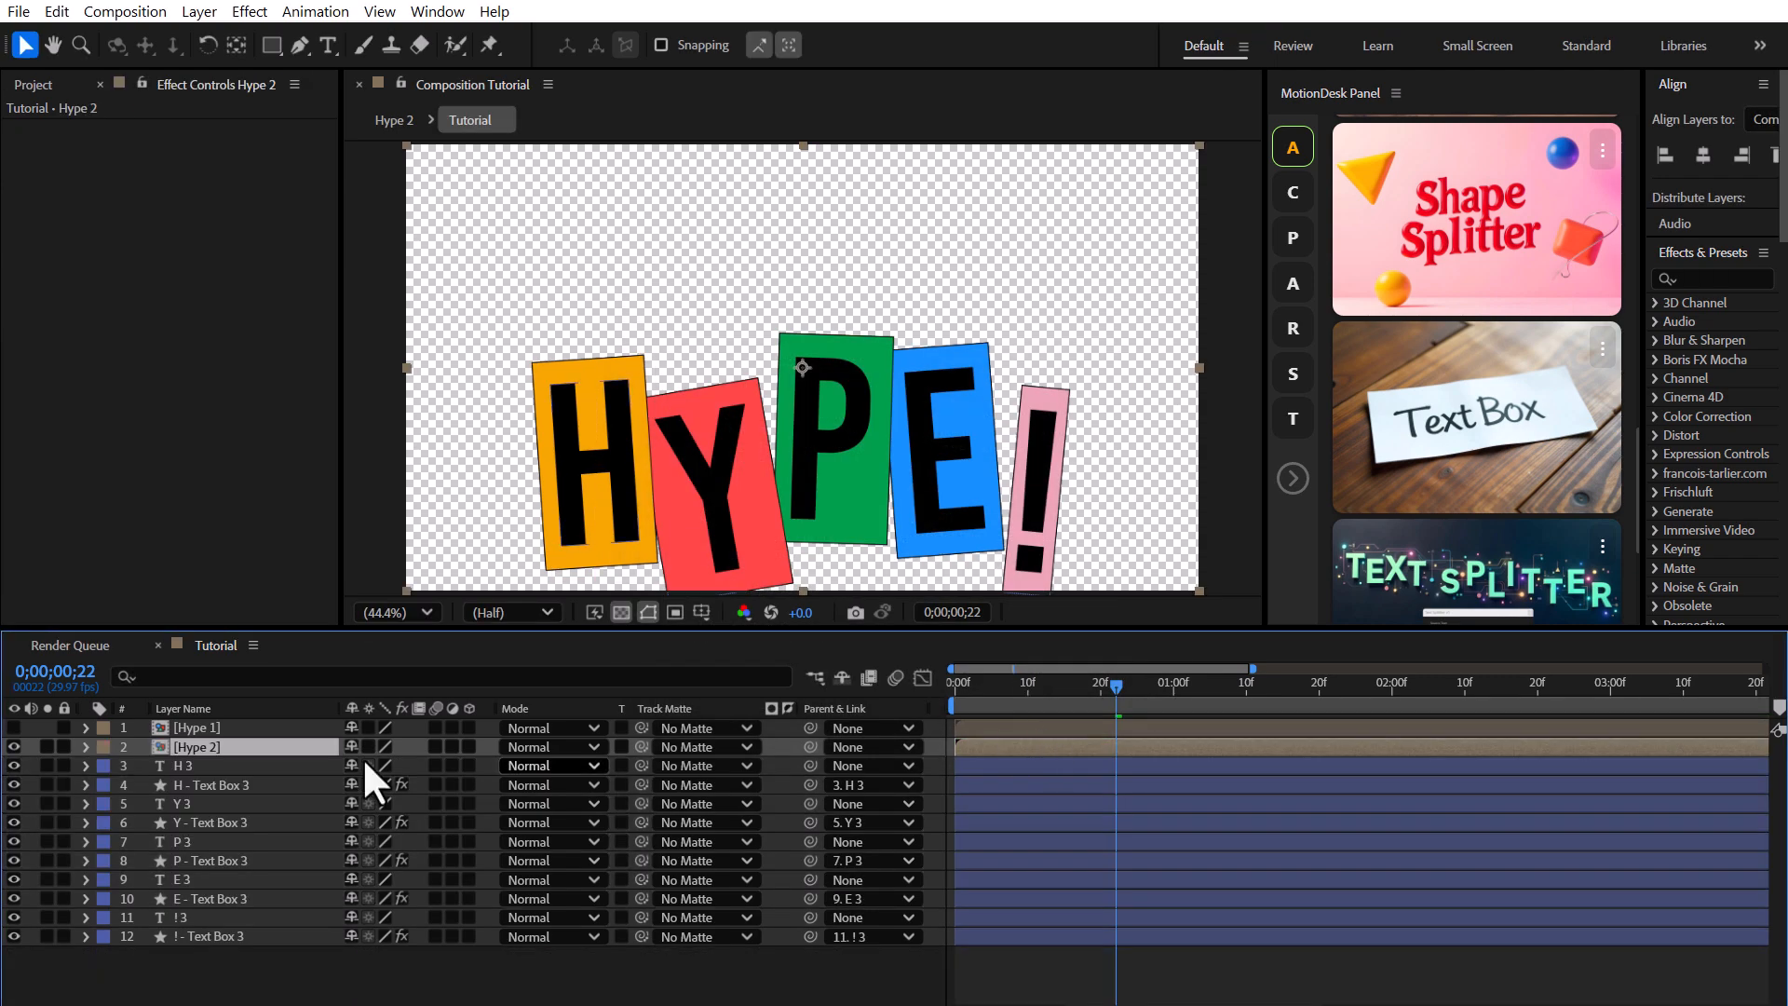
# Hide the Hype 2 layer and reveal the keyframes of the blue copy layers.
pyautogui.click(13, 747)
pyautogui.moveTo(252, 970); pyautogui.dragTo(192, 760)
pyautogui.press('u')
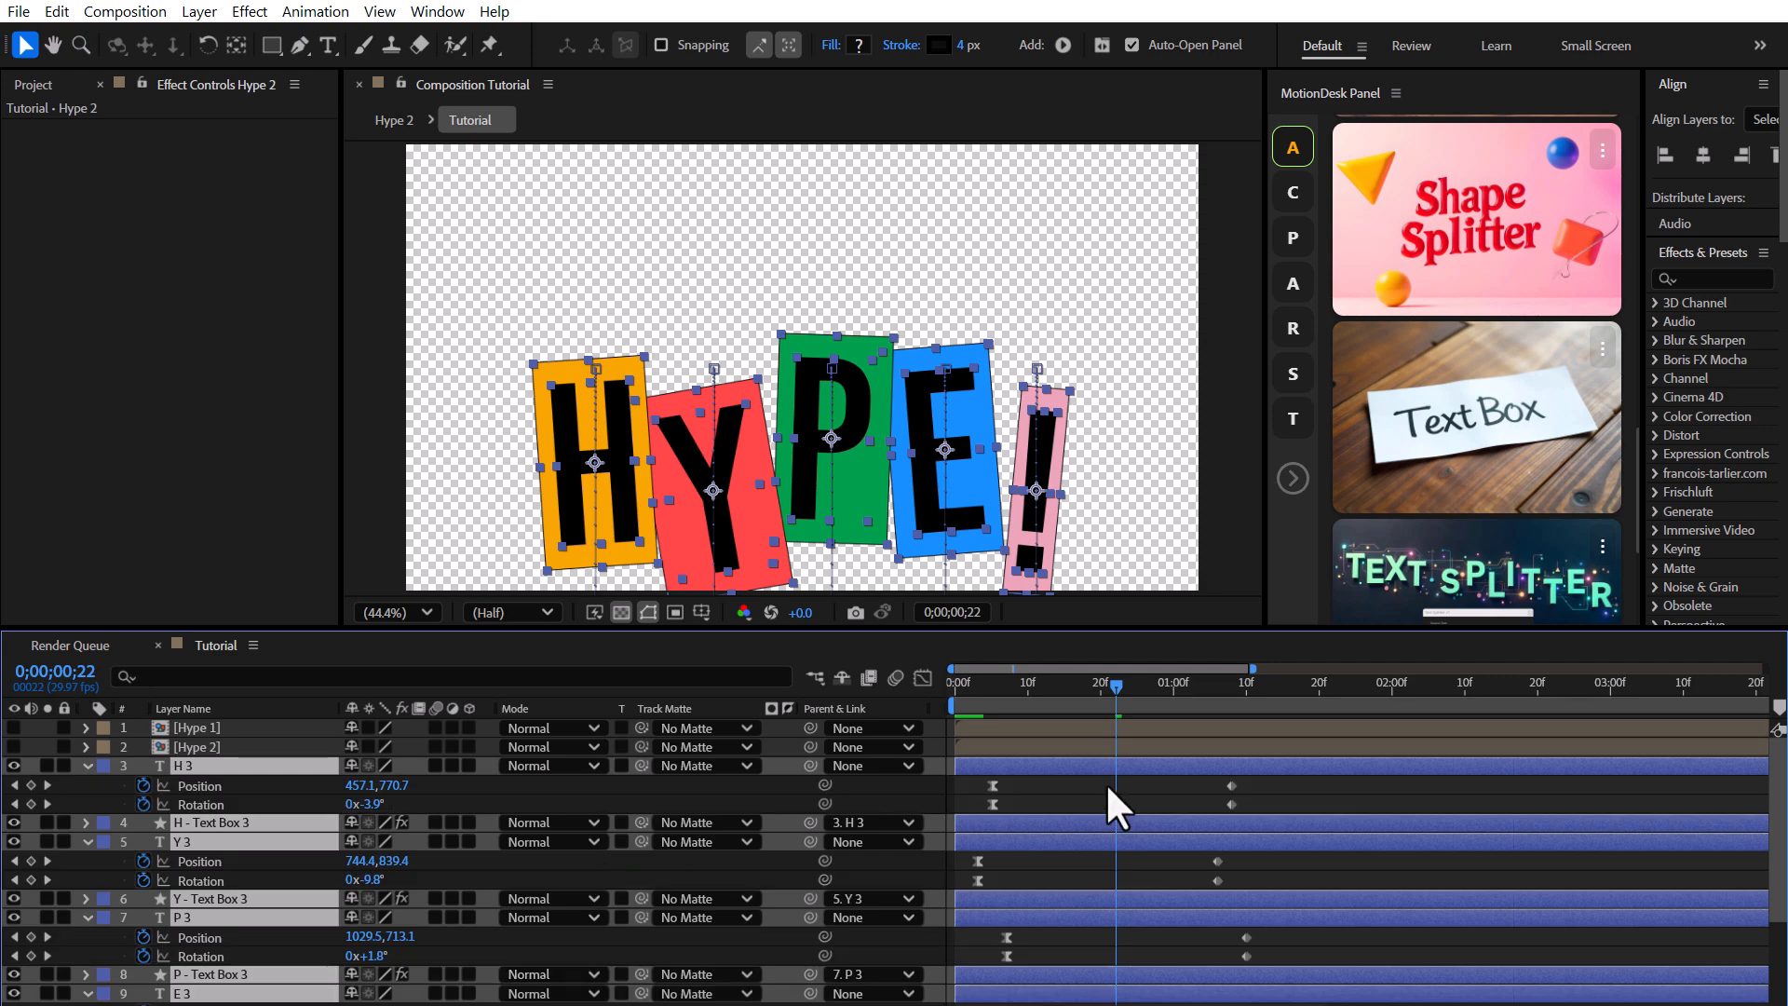
# Select the blue letter layers' keyframes and shift them in time to stagger each letter's animation.
pyautogui.scroll(-2, 1105, 782)
pyautogui.moveTo(1258, 965); pyautogui.dragTo(976, 938)
pyautogui.moveTo(1264, 855); pyautogui.dragTo(1020, 882)
pyautogui.scroll(2, 1062, 885)
pyautogui.moveTo(1250, 894); pyautogui.dragTo(1009, 877)
pyautogui.moveTo(1259, 778); pyautogui.dragTo(974, 816)
pyautogui.moveTo(991, 803); pyautogui.dragTo(969, 802)
pyautogui.scroll(-2, 1108, 876)
pyautogui.moveTo(1249, 956); pyautogui.dragTo(1001, 960)
pyautogui.moveTo(1247, 877); pyautogui.dragTo(953, 906)
pyautogui.moveTo(979, 883); pyautogui.dragTo(994, 882)
# Tweak the rotation values at the blue letters' keyframes, including the E 3 rotation at -14°.
pyautogui.press('space')
pyautogui.moveTo(1048, 568); pyautogui.dragTo(1021, 224)
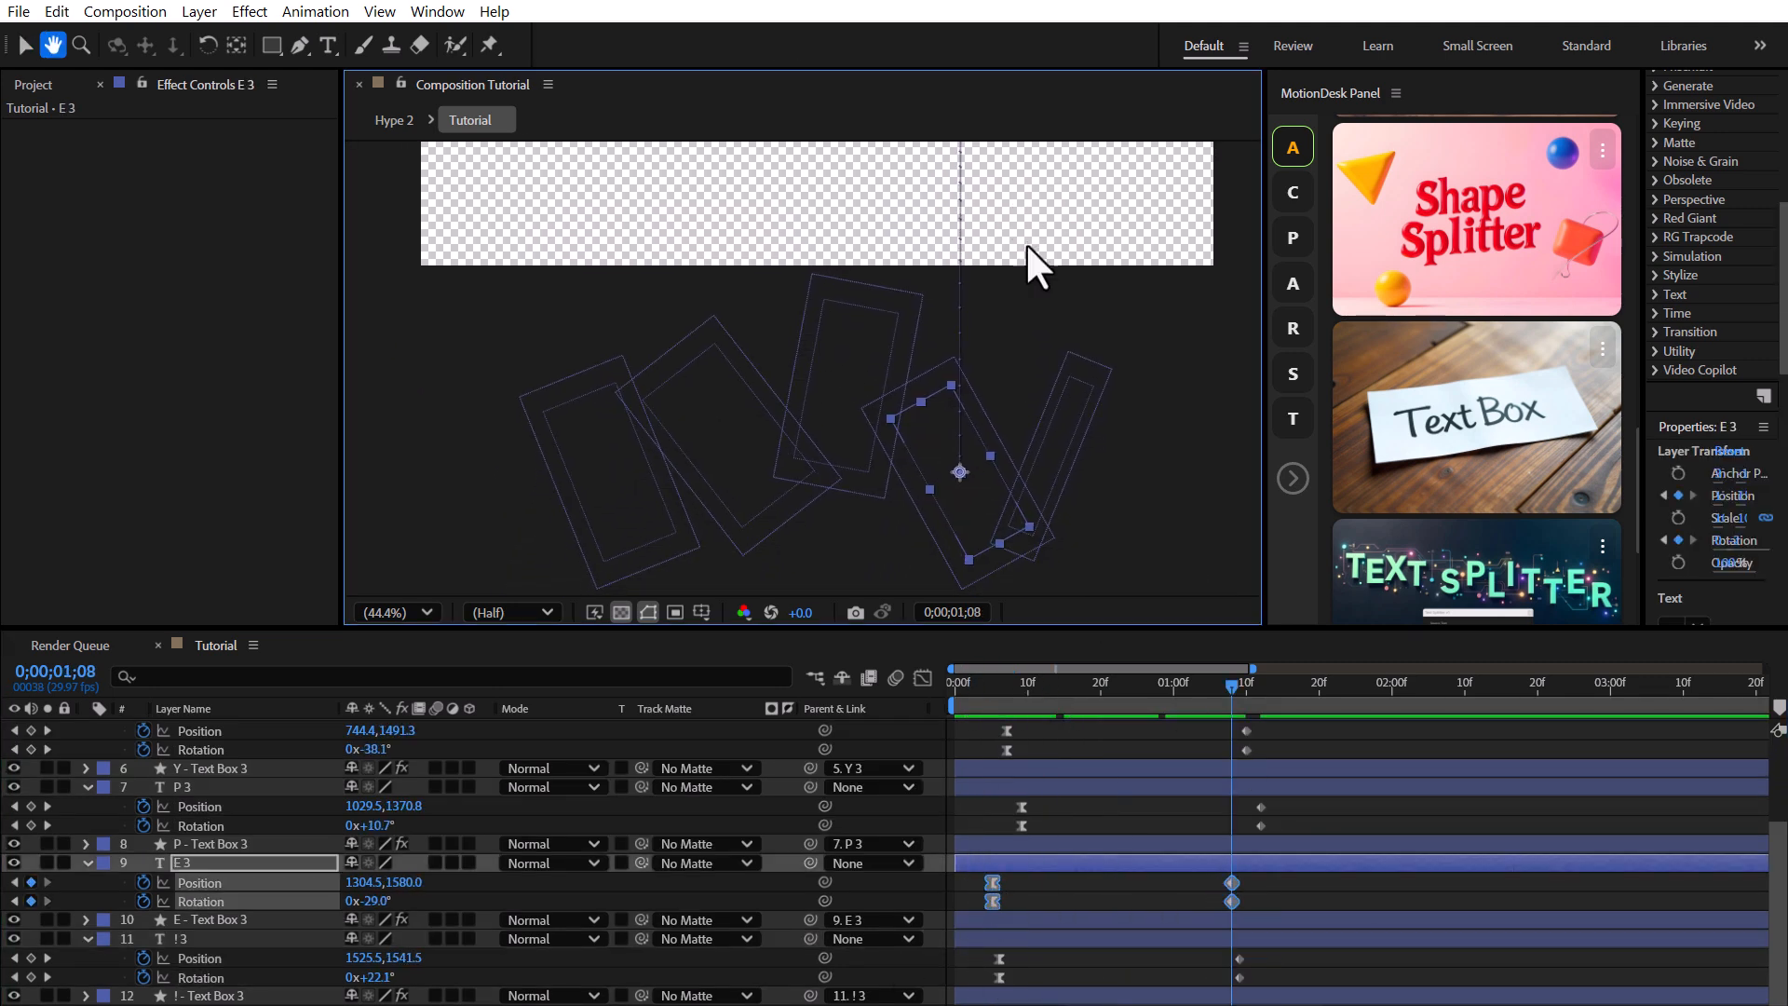
pyautogui.moveTo(370, 901); pyautogui.dragTo(393, 899)
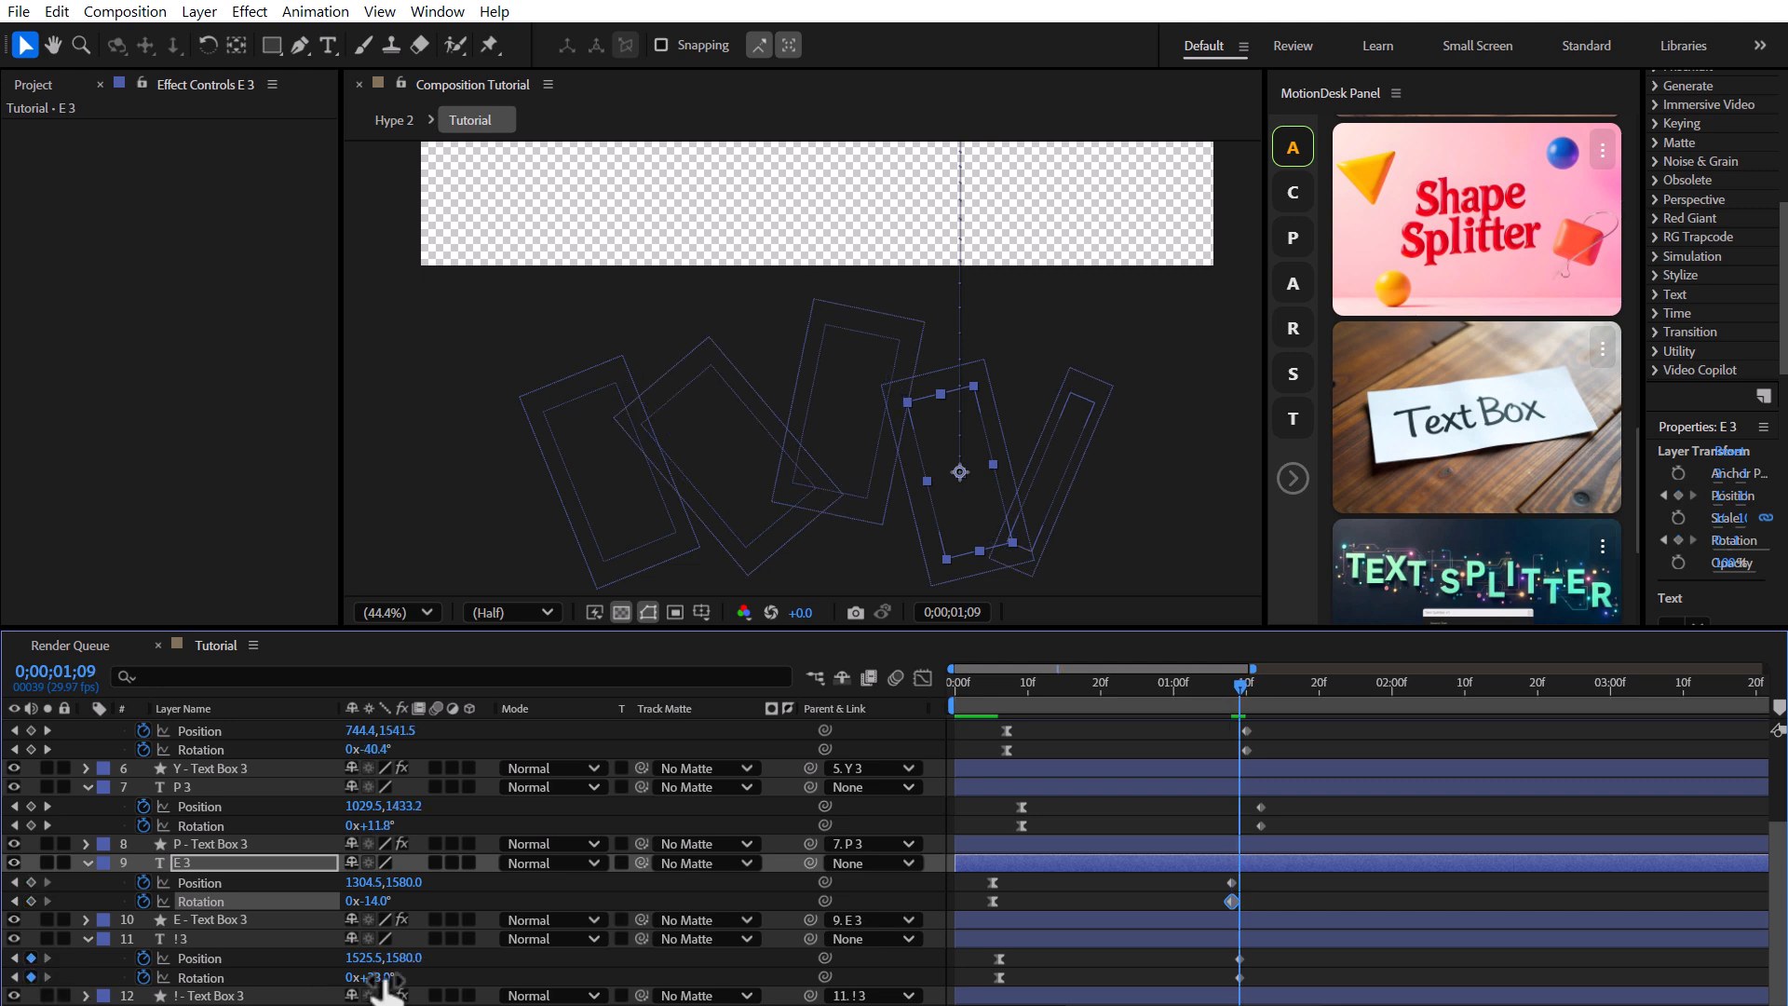
pyautogui.click(200, 978)
pyautogui.click(48, 825)
pyautogui.moveTo(367, 826)
pyautogui.mouseDown()
pyautogui.moveTo(326, 826)
pyautogui.moveTo(432, 820)
pyautogui.moveTo(385, 806)
pyautogui.mouseUp()
pyautogui.scroll(2, 291, 843)
pyautogui.click(15, 825)
pyautogui.scroll(2, 347, 810)
pyautogui.click(18, 806)
pyautogui.scroll(-3, 391, 889)
pyautogui.keyDown('shift'); pyautogui.click(207, 996); pyautogui.keyUp('shift')
pyautogui.click(88, 939)
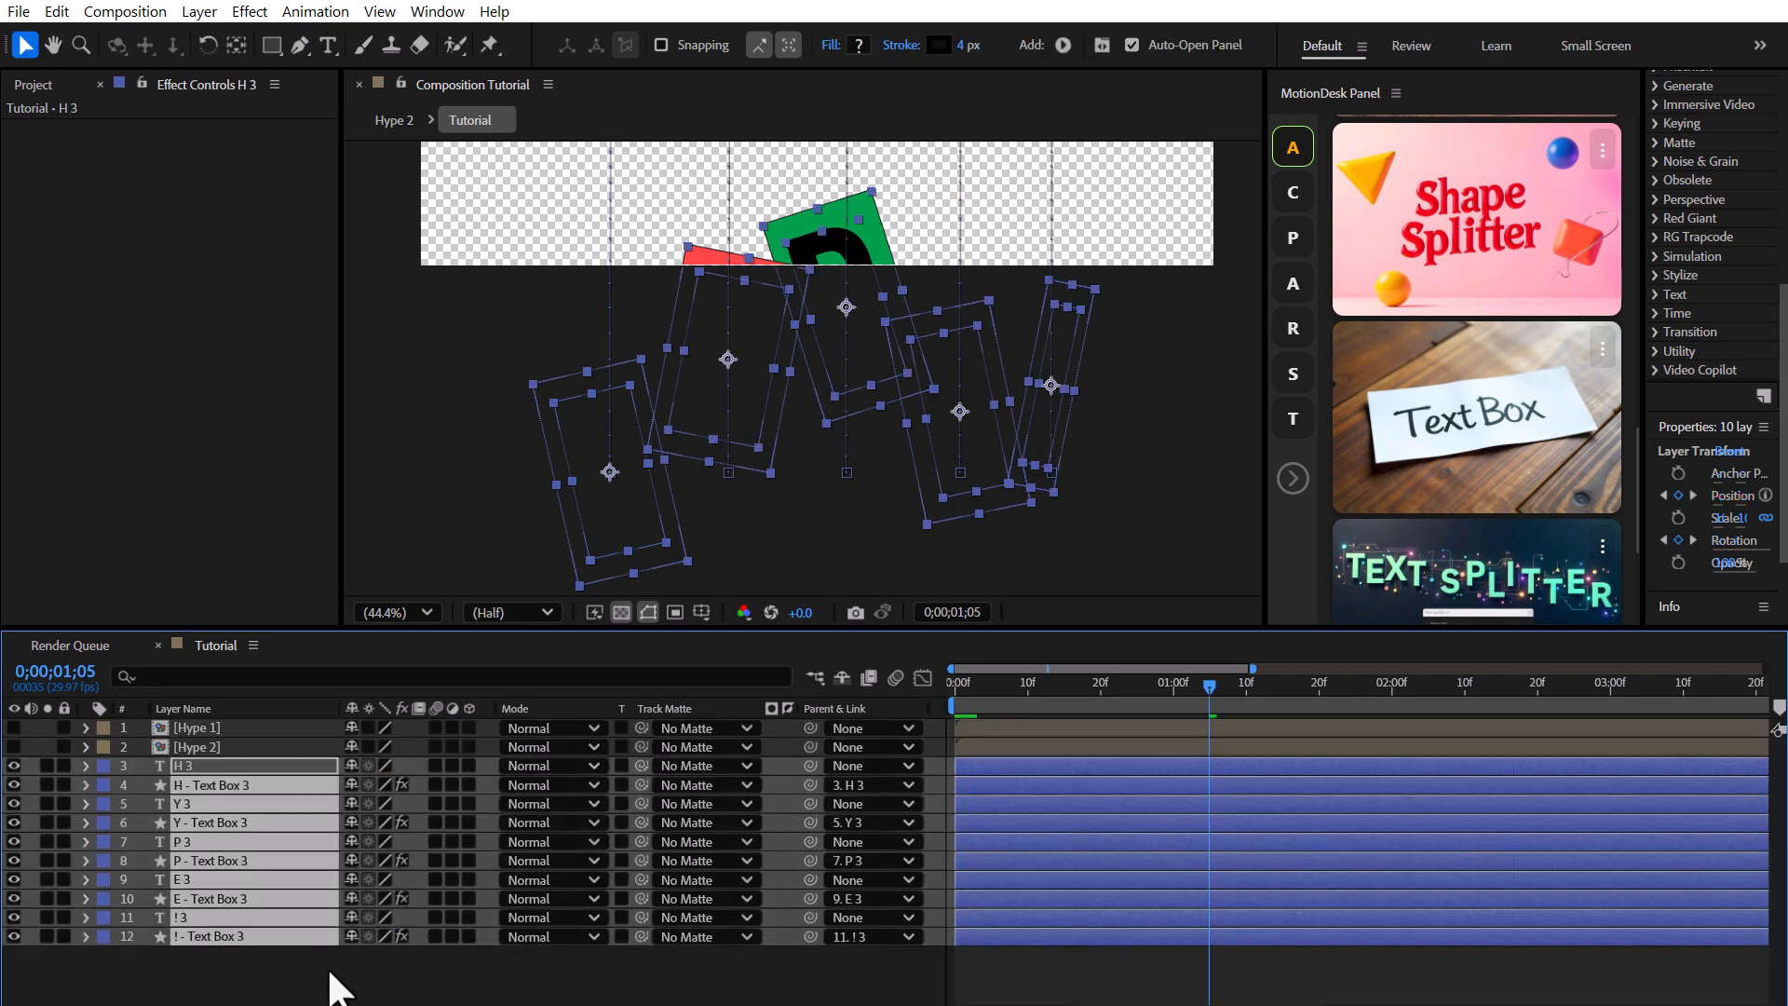
# Play back the composition to review the blue letters' animation.
pyautogui.click(320, 959)
pyautogui.moveTo(932, 282); pyautogui.dragTo(911, 586)
pyautogui.press('space')
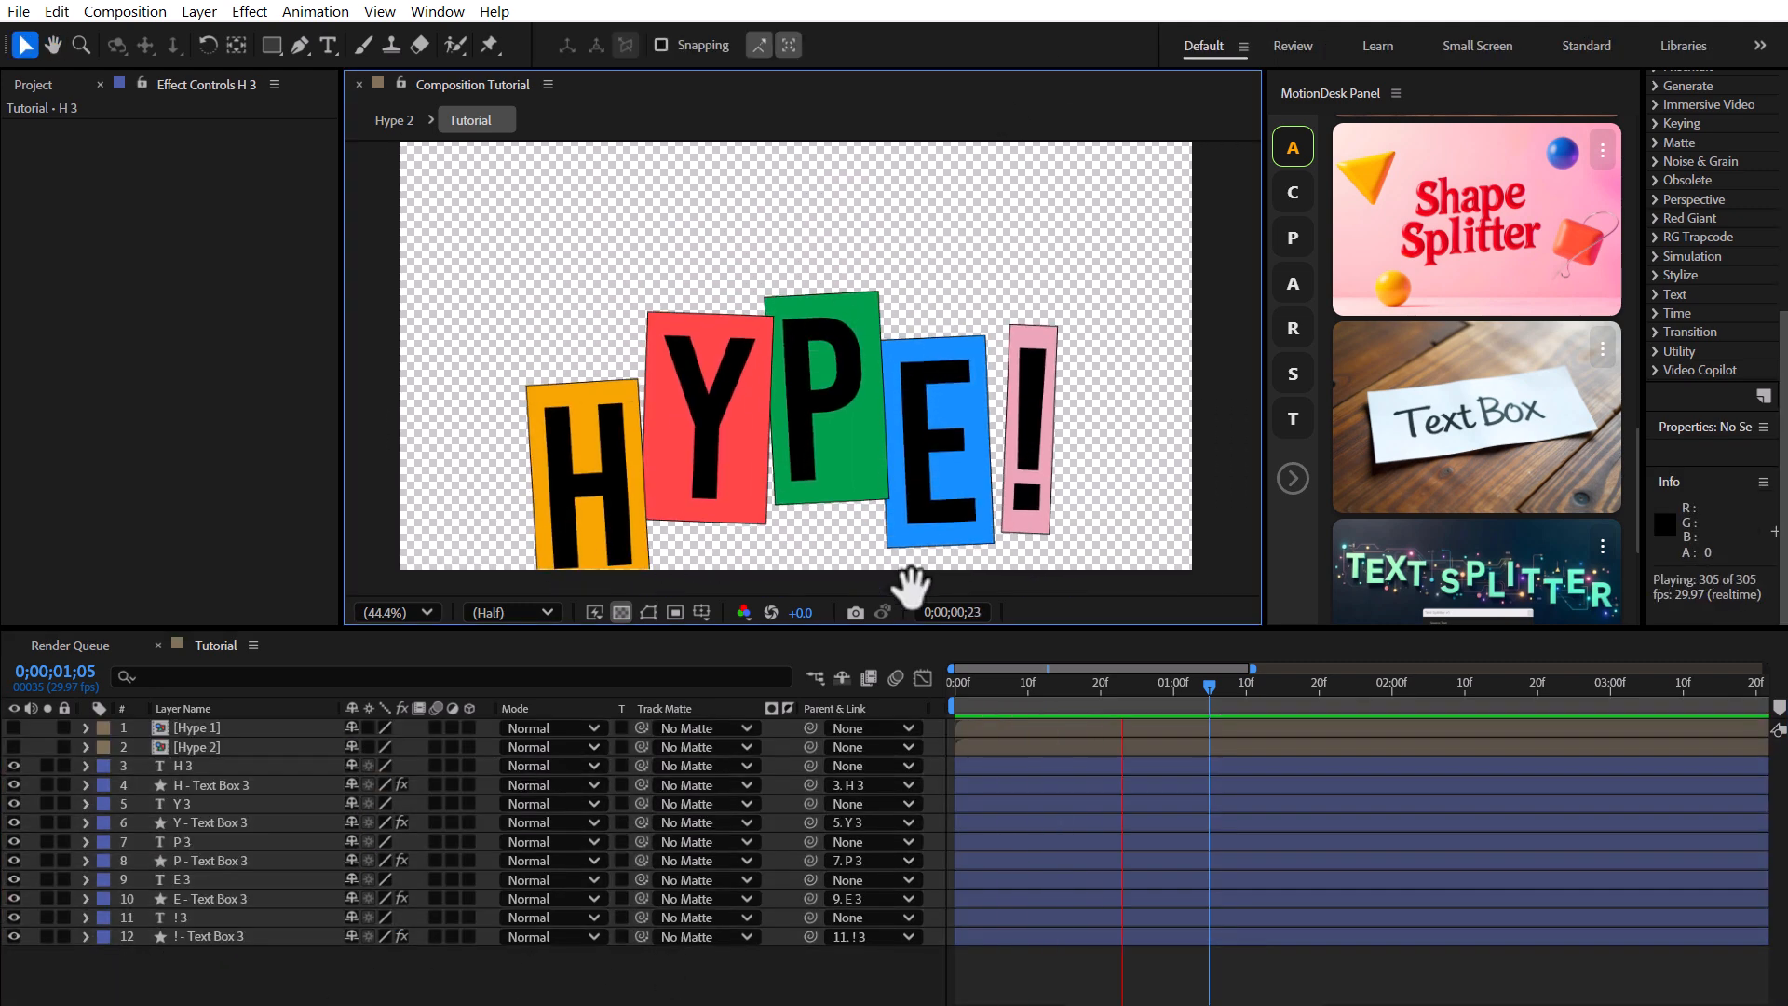
pyautogui.press('space')
# Pre-compose all the blue letter layers into a new composition named Hype 3.
pyautogui.moveTo(272, 952); pyautogui.dragTo(205, 767)
pyautogui.rightClick(205, 767)
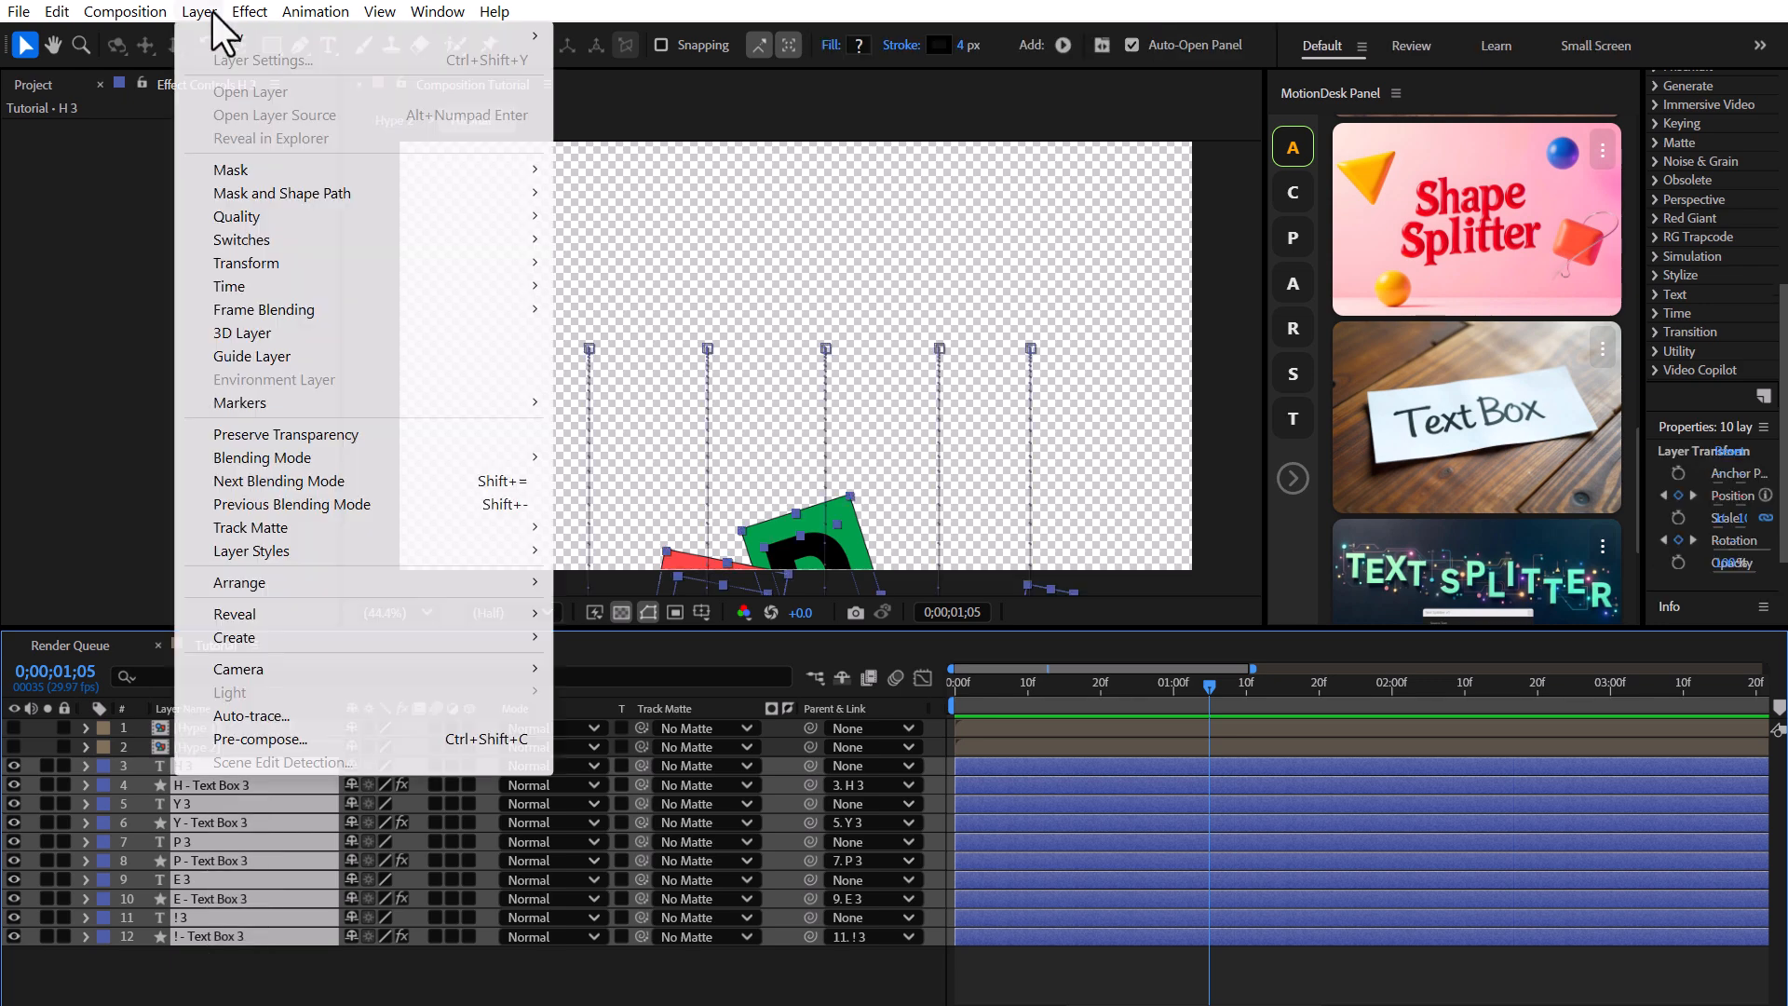
pyautogui.click(279, 740)
pyautogui.write('Hype 3')
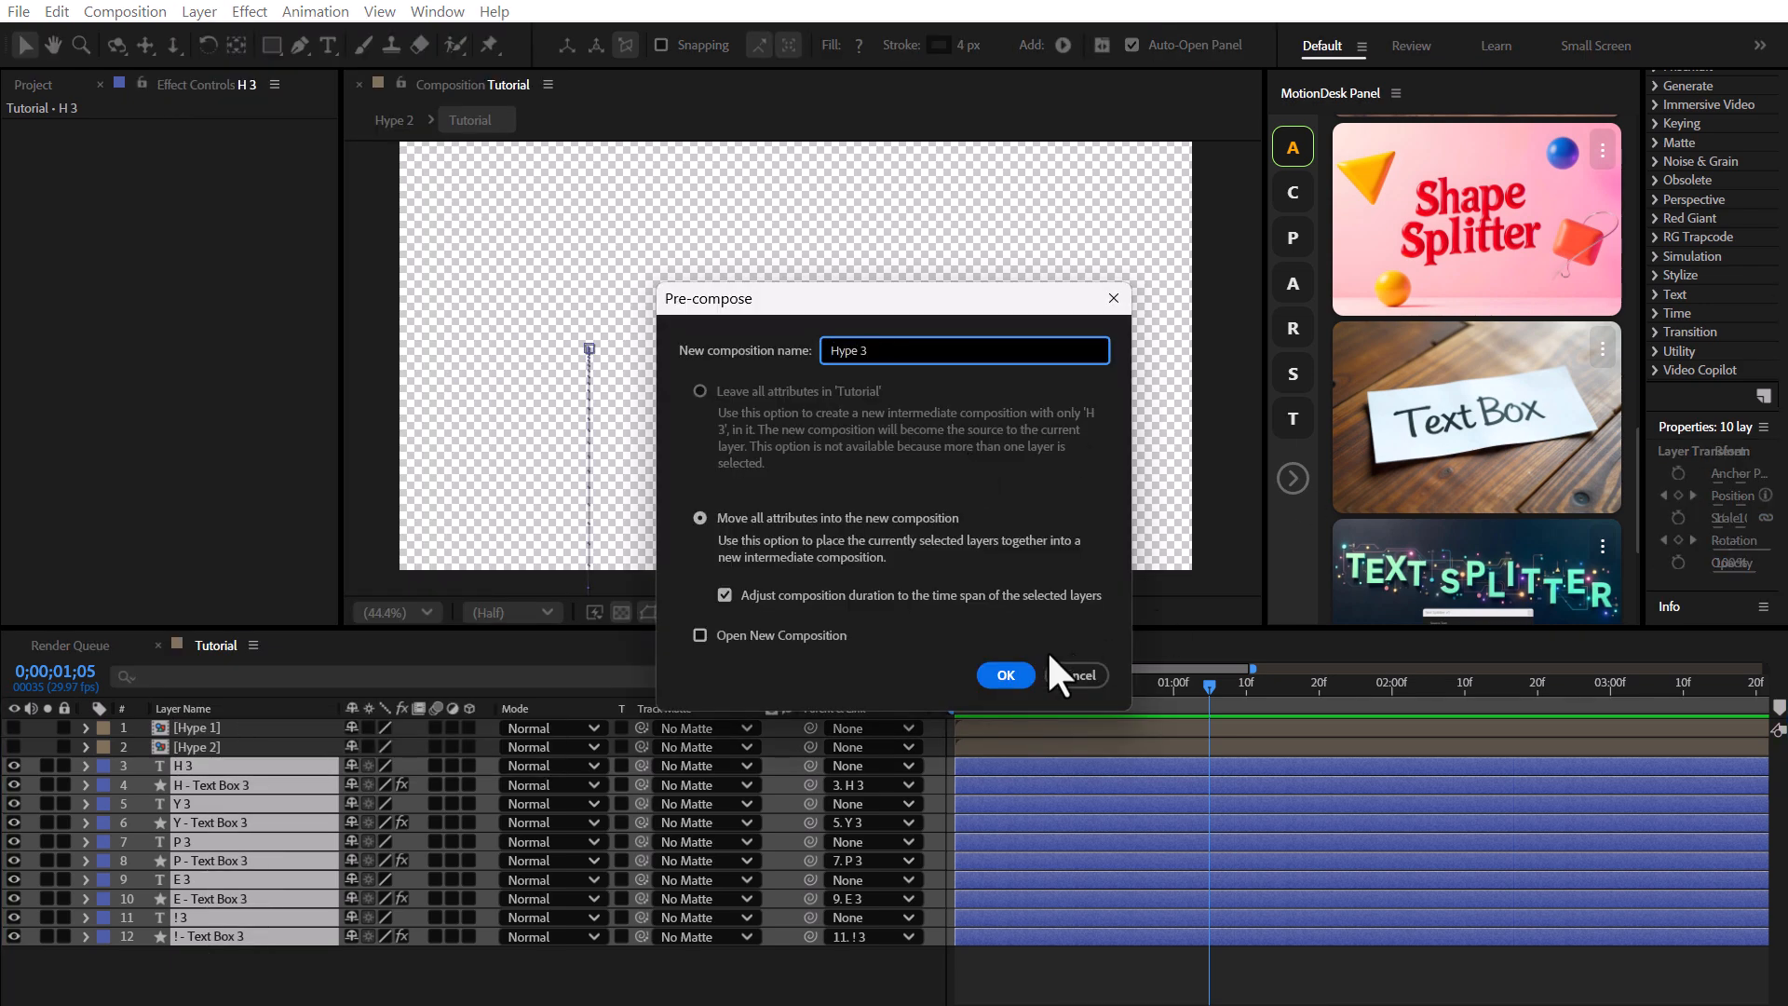
pyautogui.click(1015, 676)
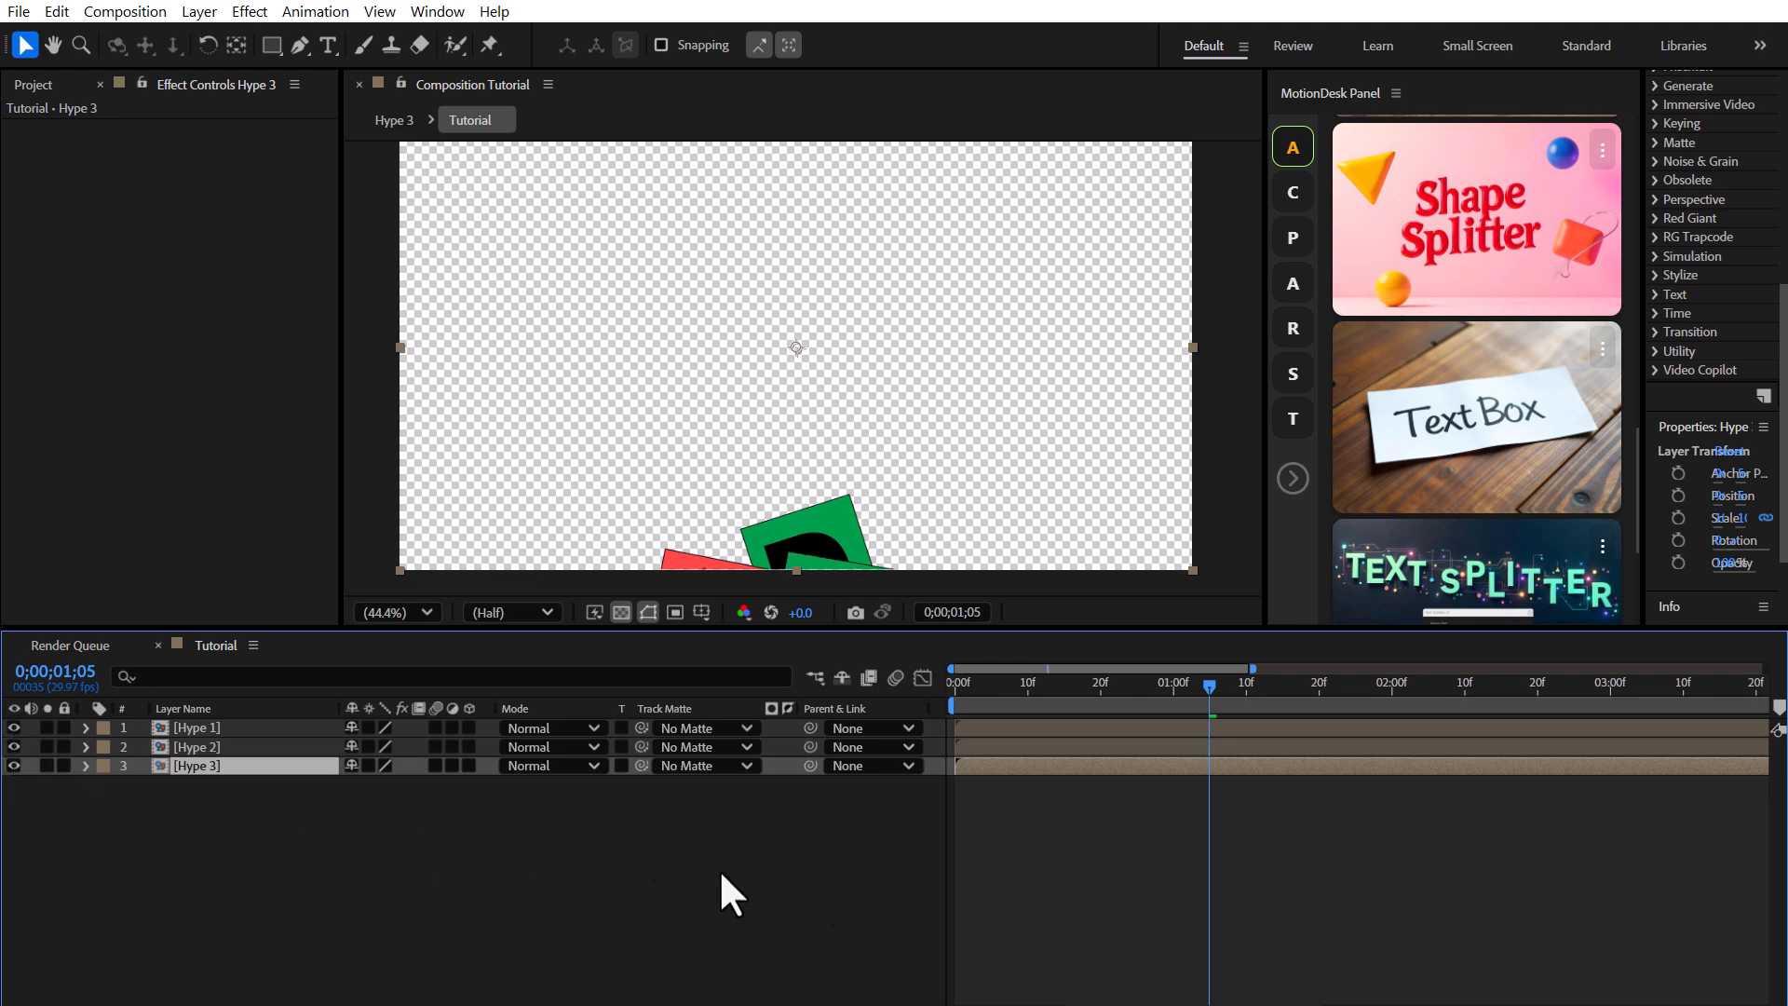
# Offset the Hype 2 and Hype 3 layers later in time so the three precomps start staggered.
pyautogui.moveTo(1048, 687); pyautogui.dragTo(974, 694)
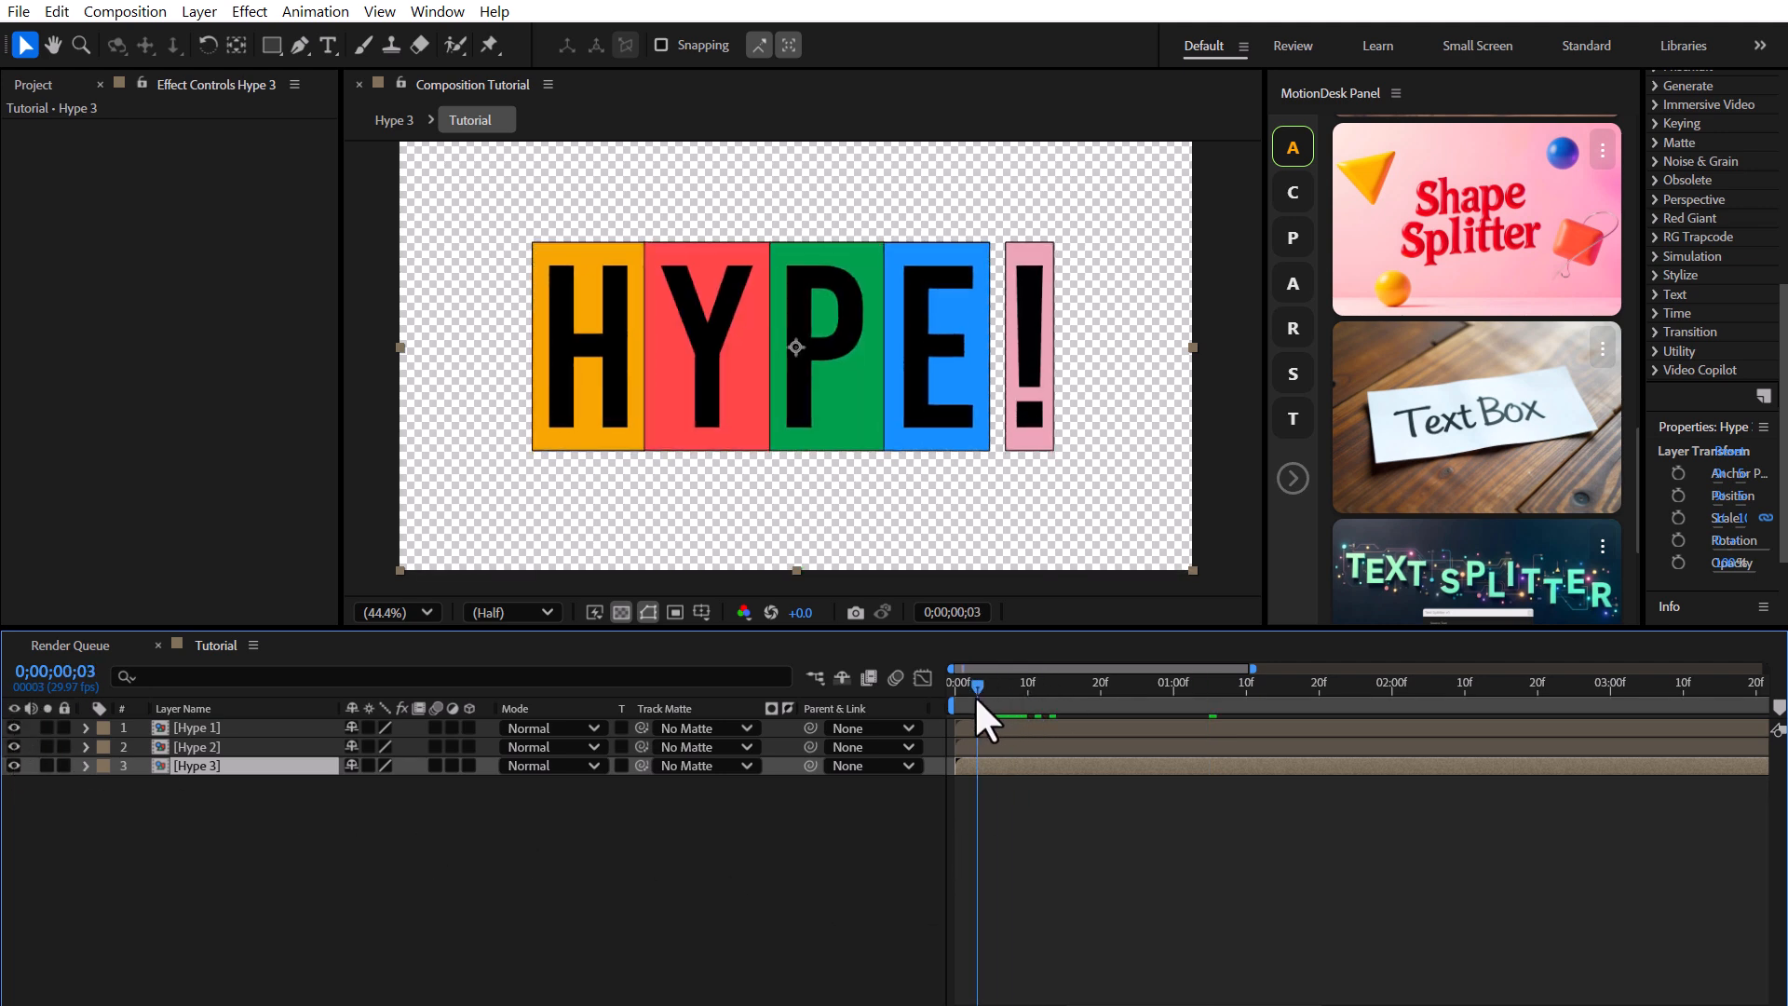
pyautogui.click(985, 743)
pyautogui.moveTo(974, 760); pyautogui.dragTo(1011, 765)
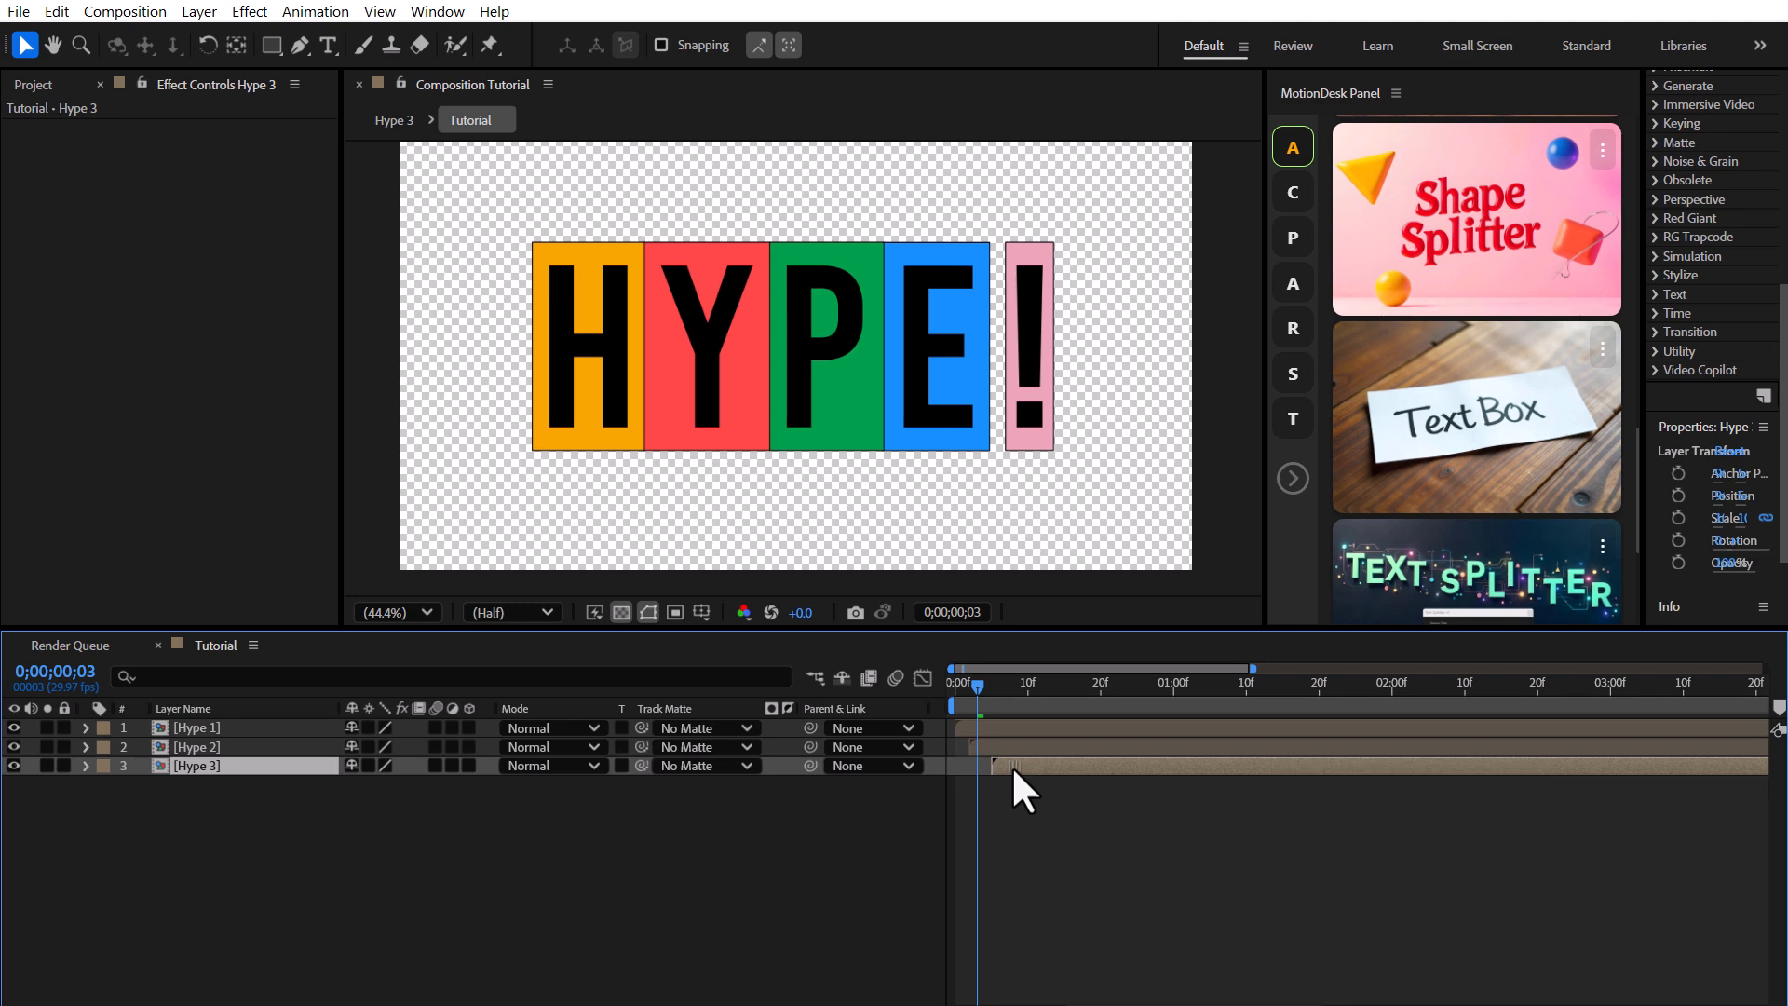
pyautogui.press('space')
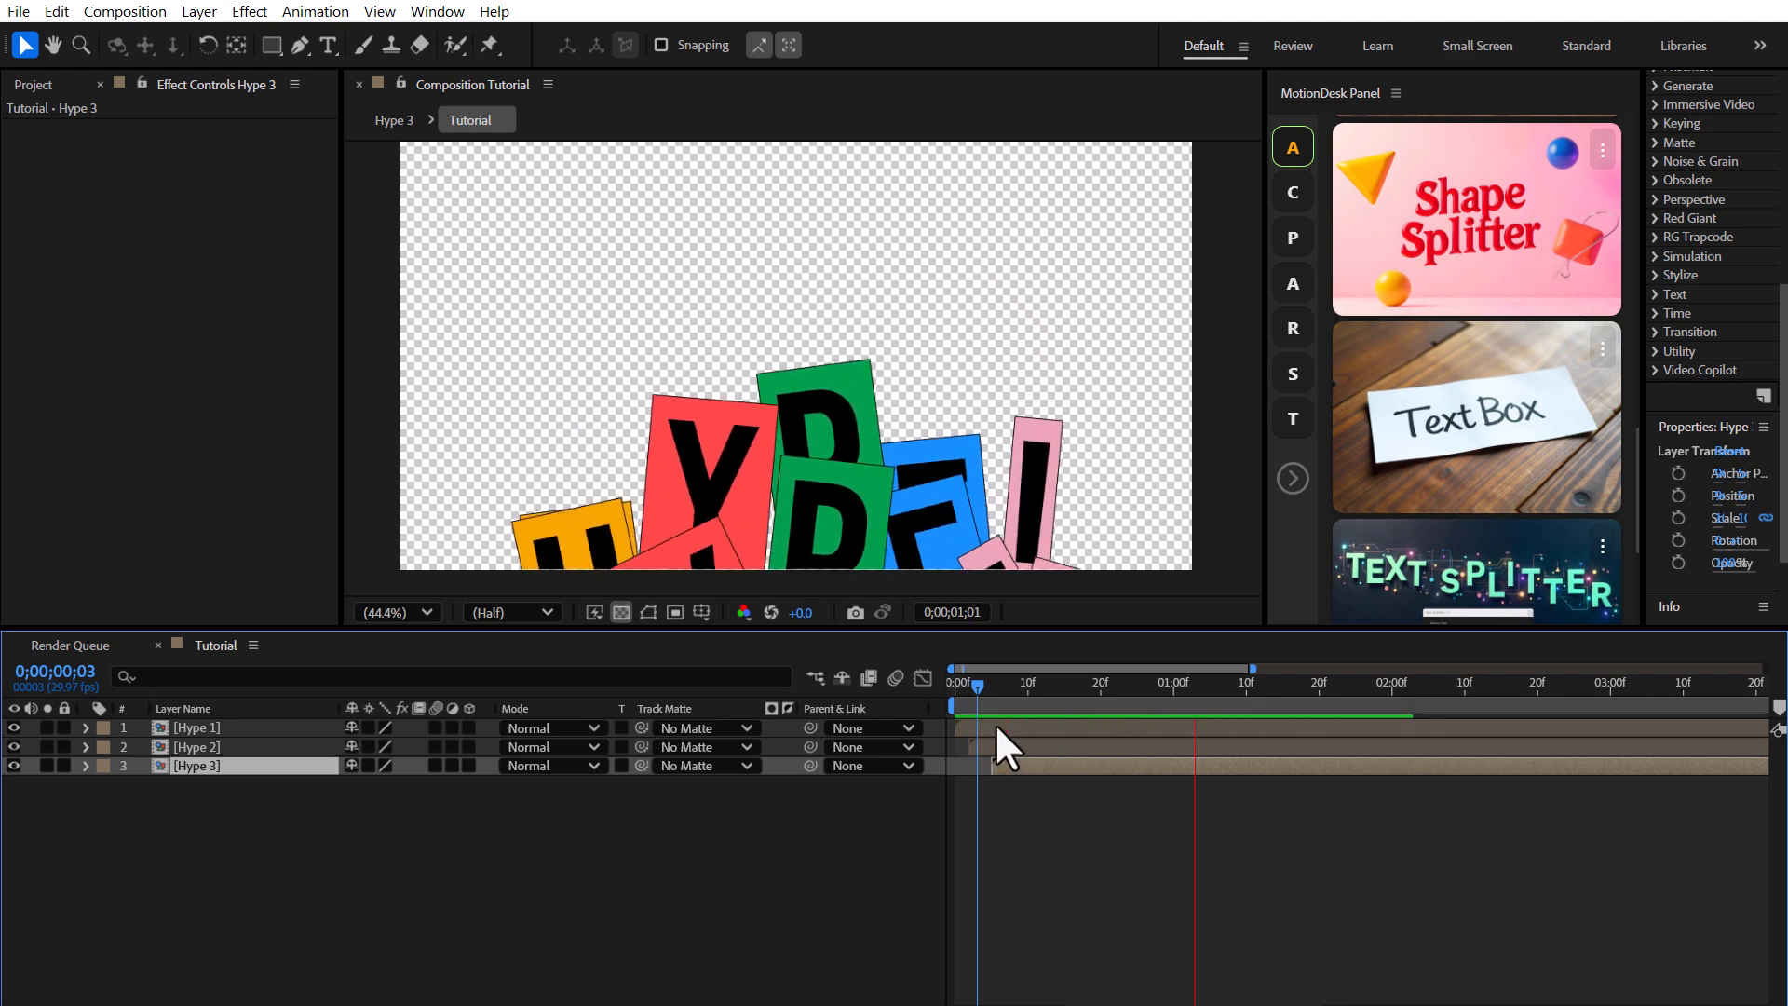
pyautogui.press('space')
pyautogui.press('space')
pyautogui.moveTo(997, 747); pyautogui.dragTo(1055, 765)
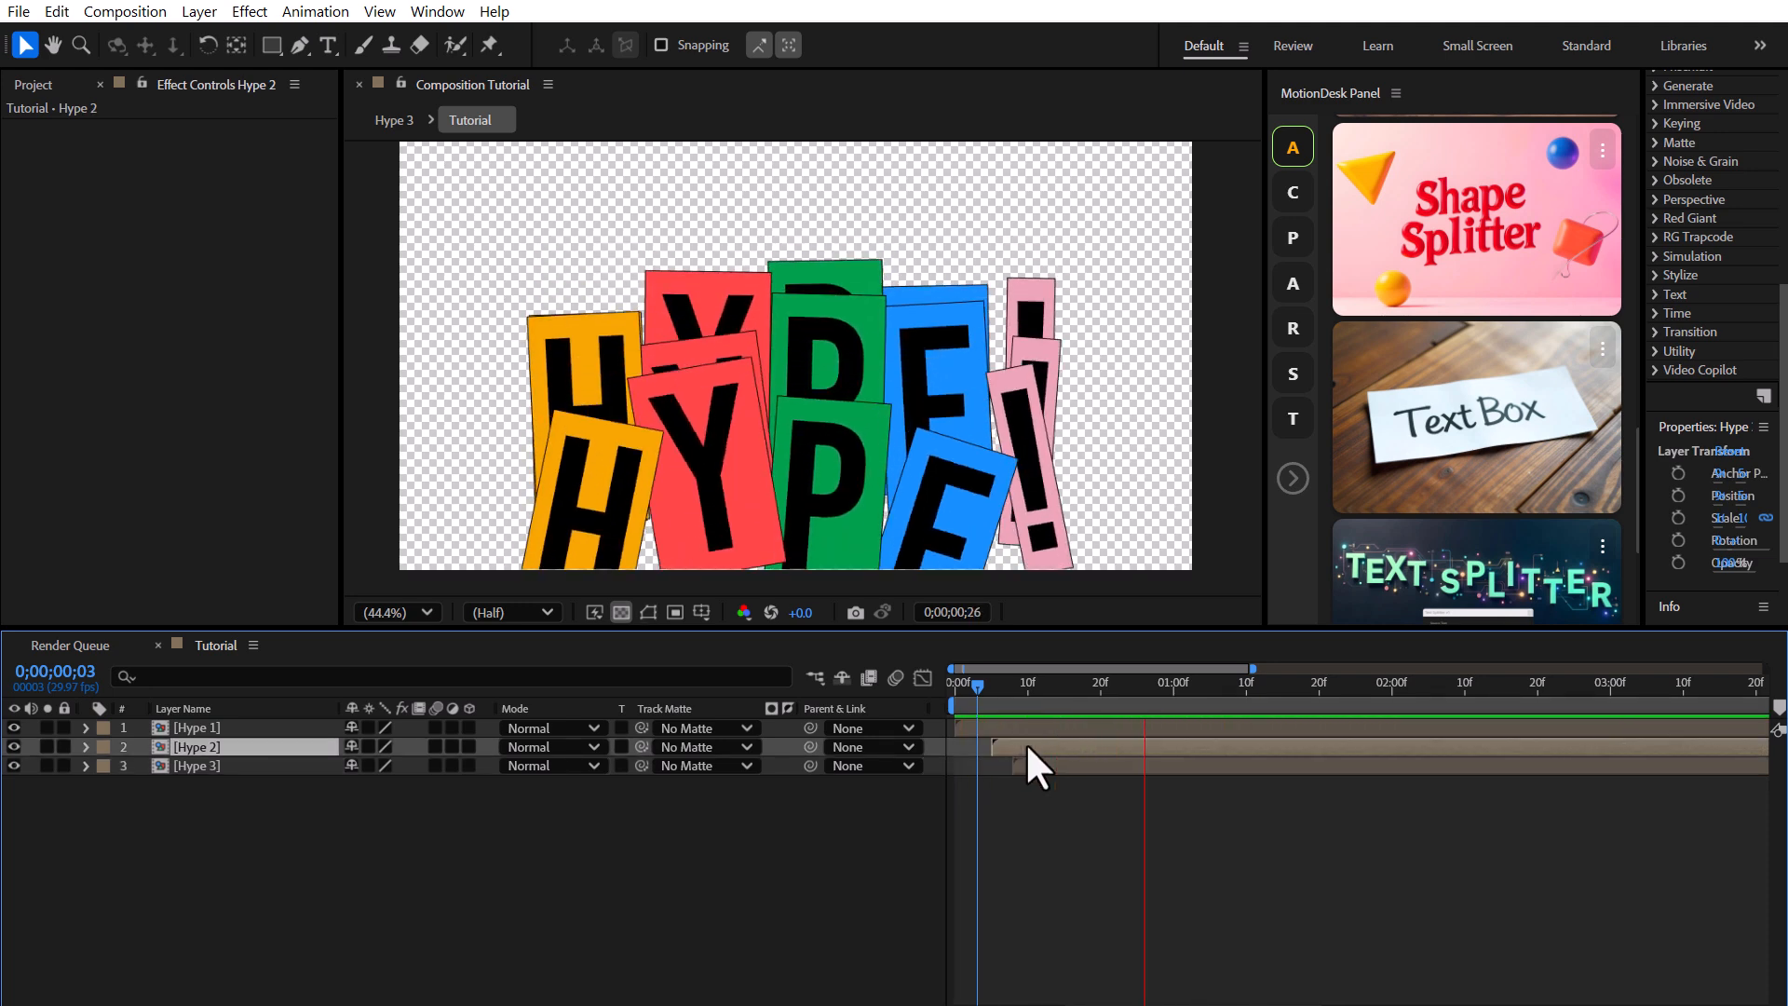
pyautogui.press('space')
pyautogui.press('space')
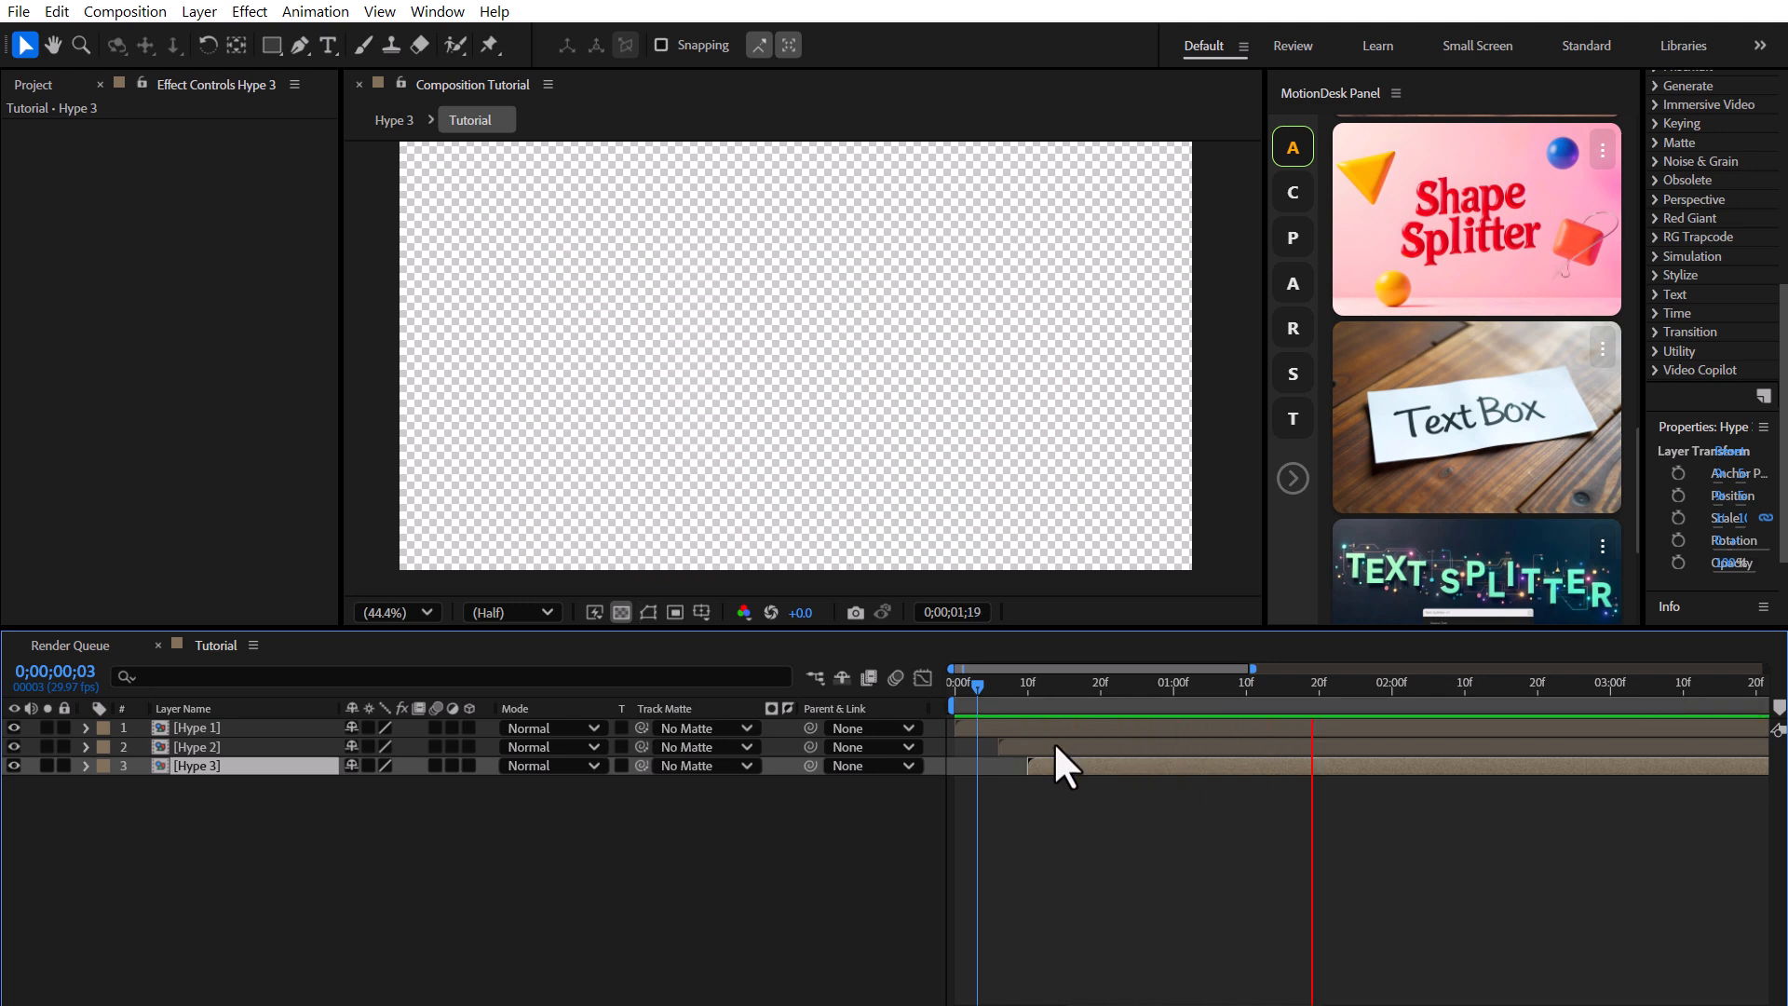
# Duplicate the three Hype precomp layers and offset the duplicates further along the timeline.
pyautogui.moveTo(216, 797); pyautogui.dragTo(185, 717)
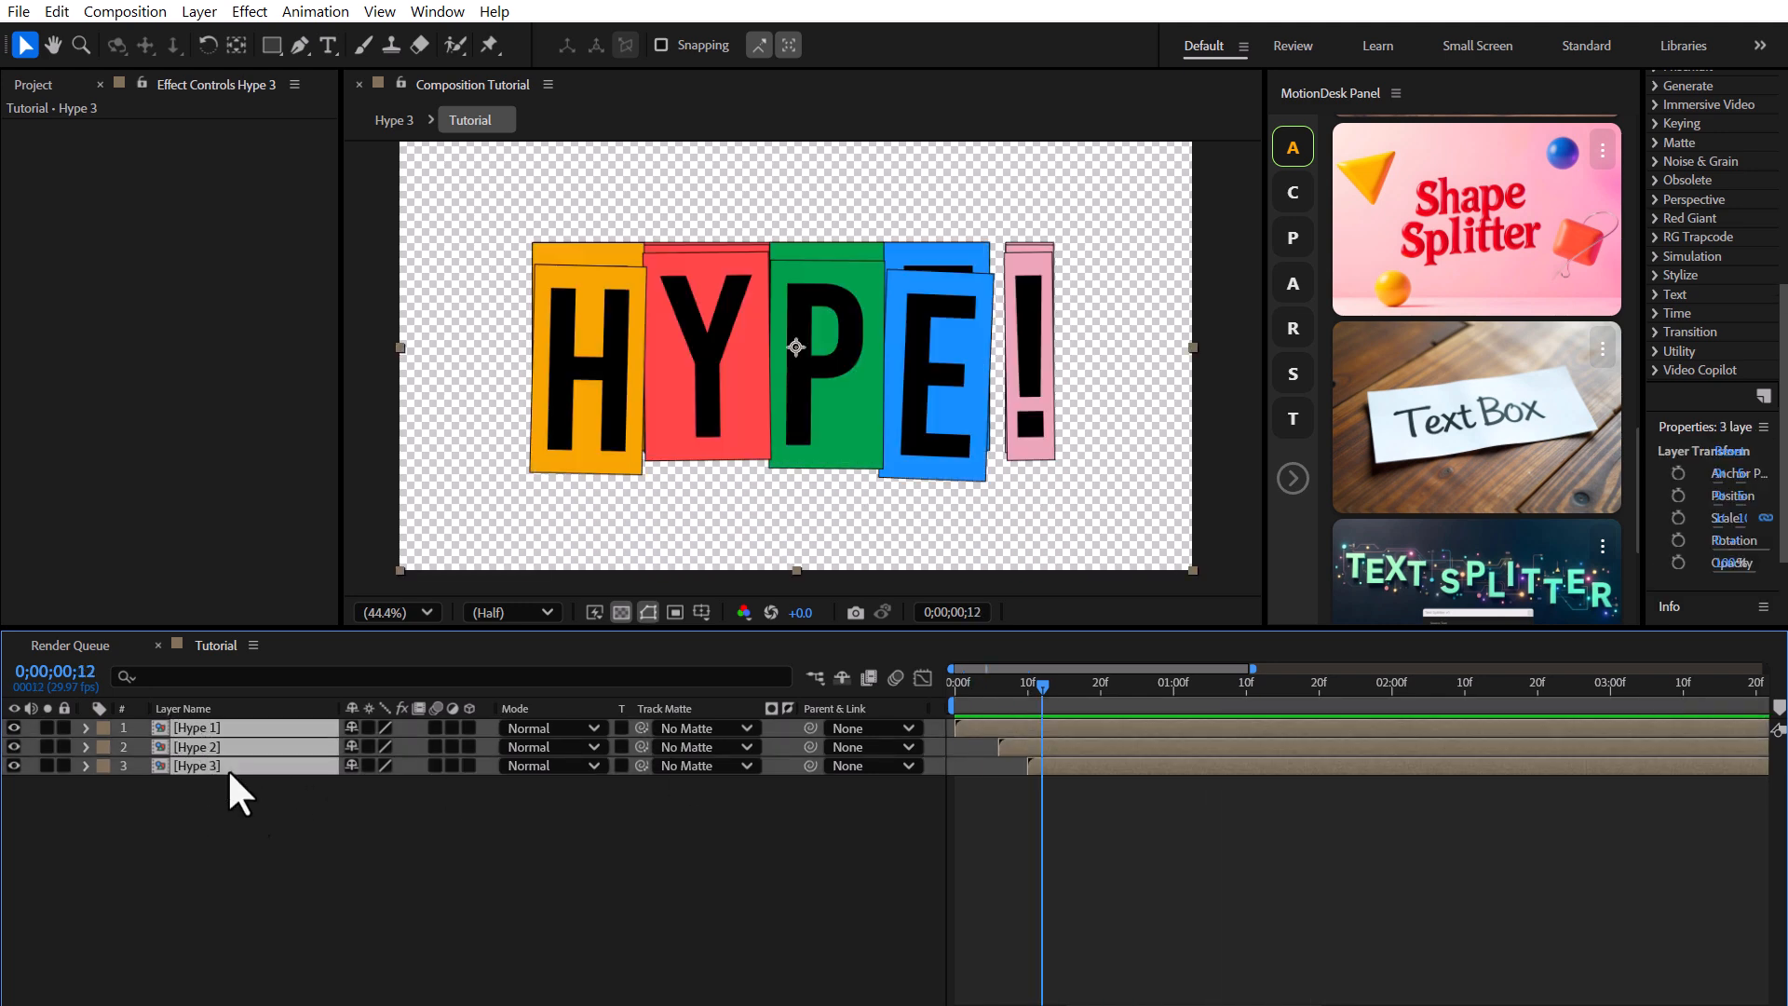
pyautogui.hotkey('ctrl', 'd')
pyautogui.moveTo(217, 806); pyautogui.dragTo(235, 859)
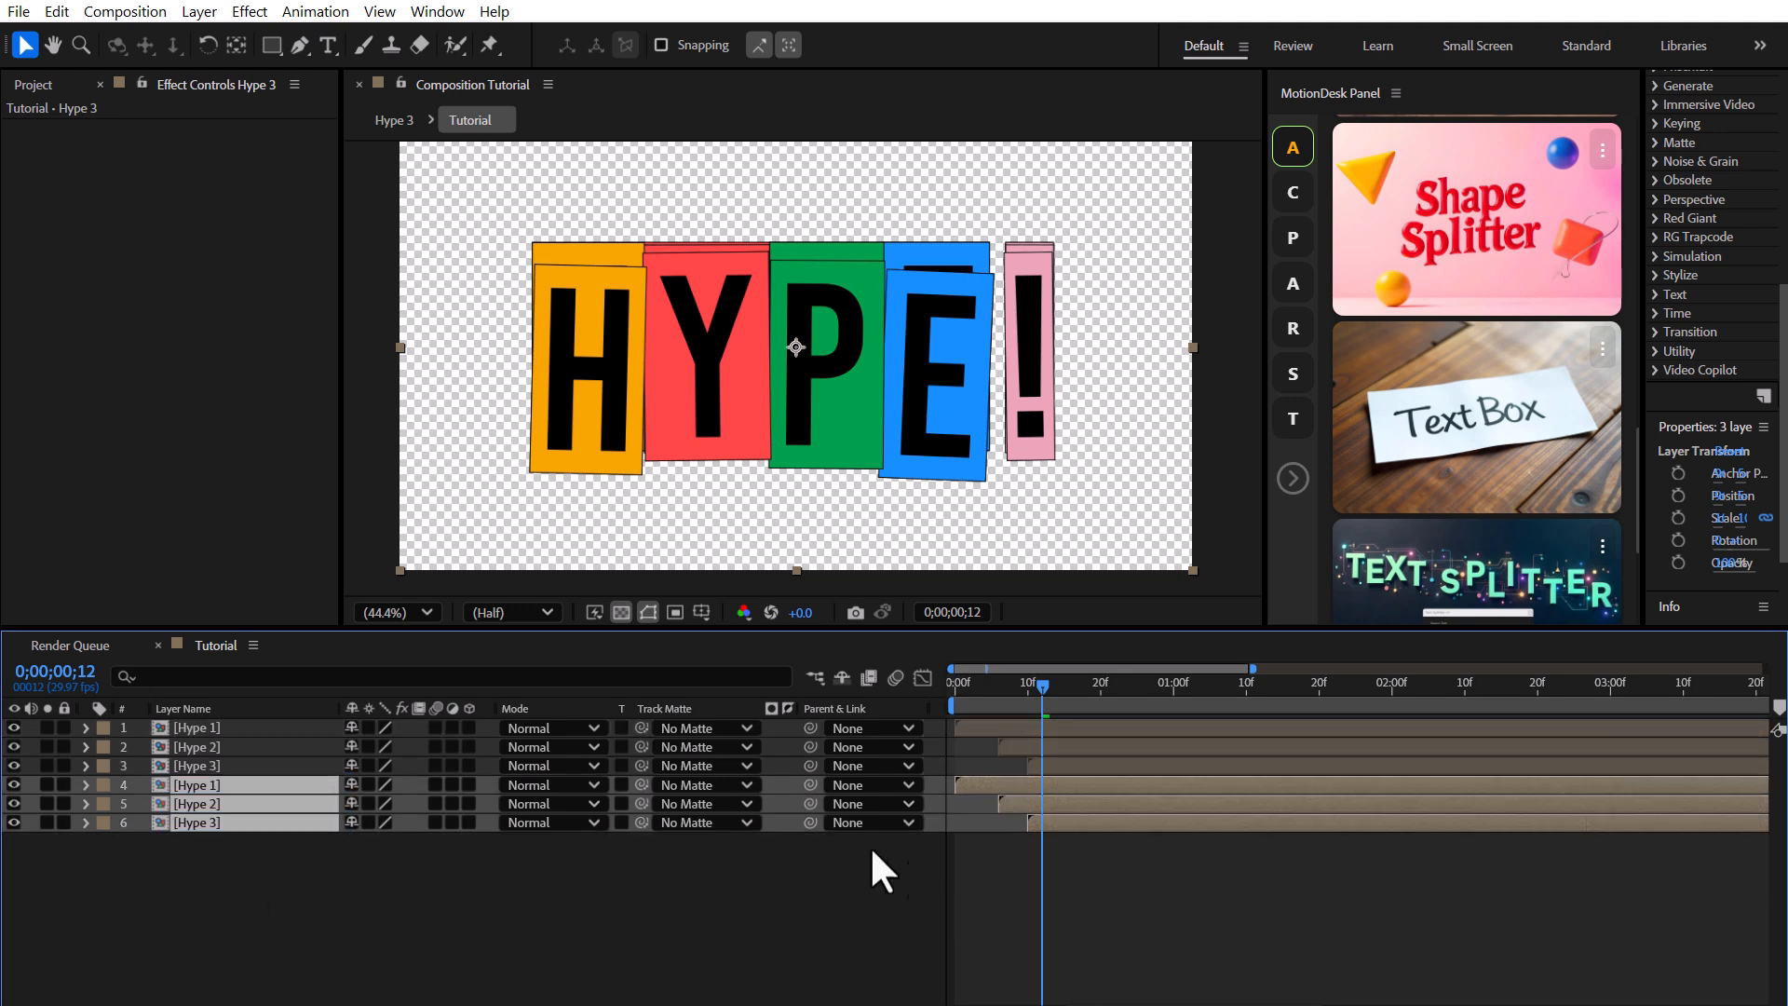
pyautogui.click(785, 843)
pyautogui.moveTo(243, 807); pyautogui.dragTo(240, 780)
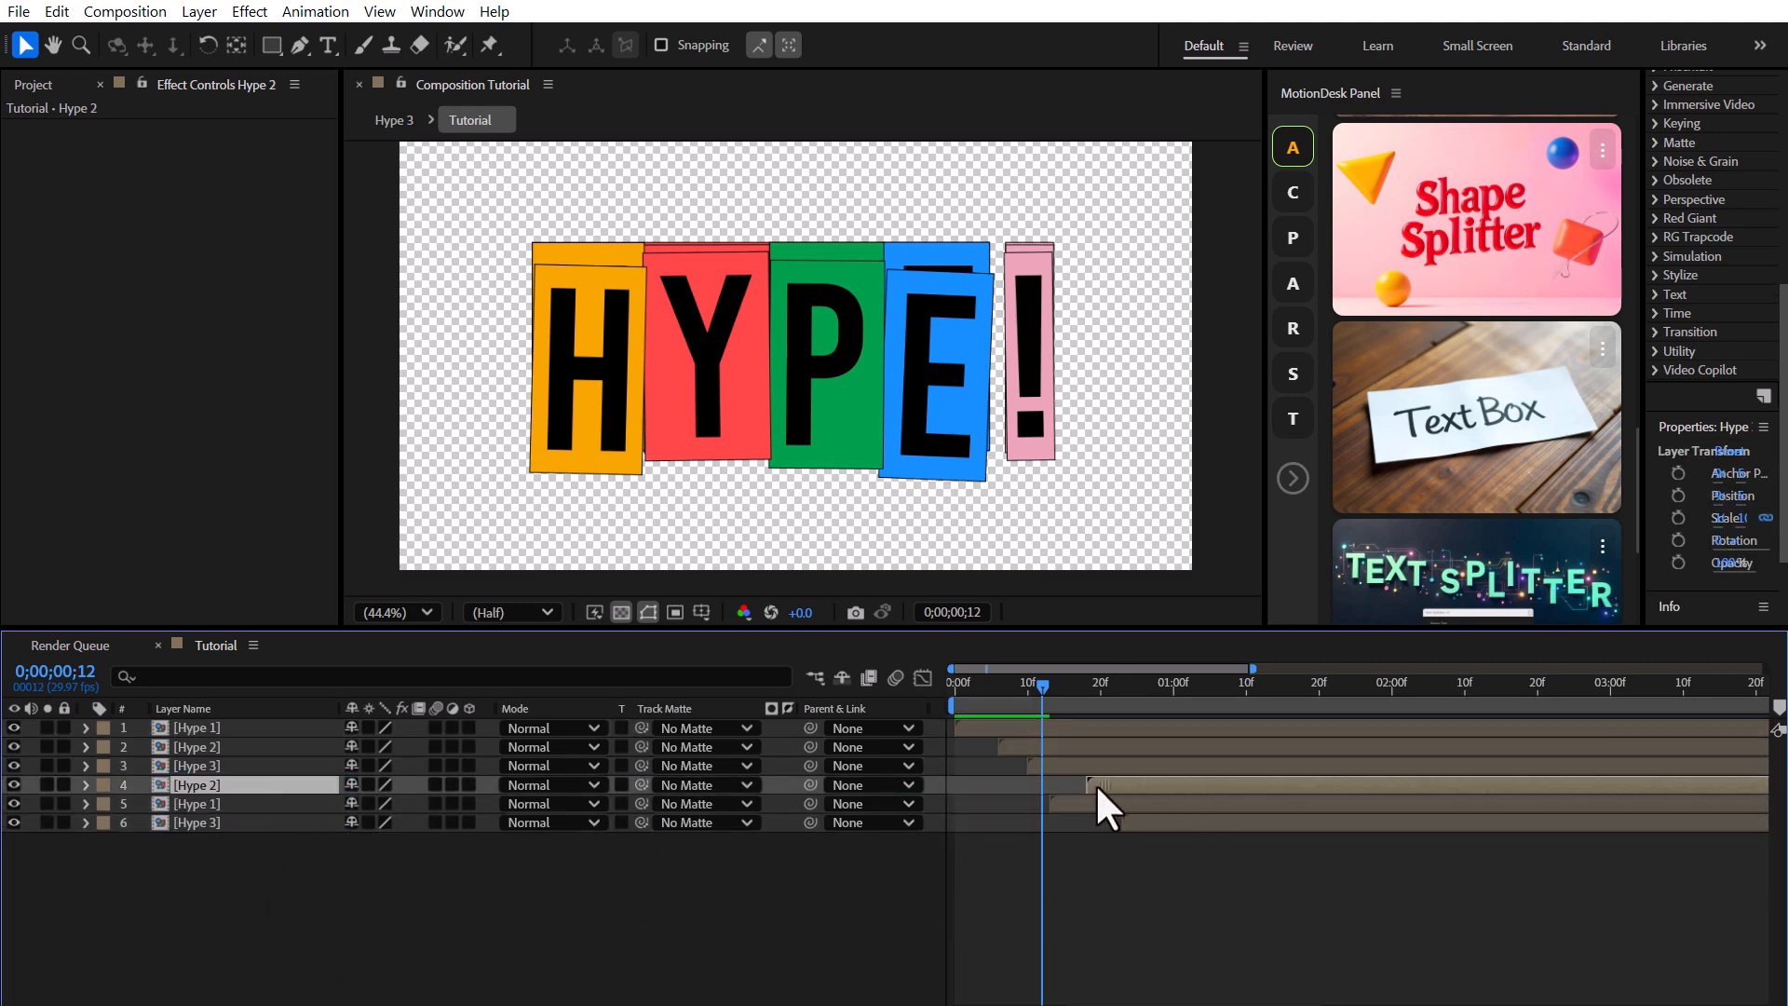
pyautogui.moveTo(1074, 803); pyautogui.dragTo(1127, 785)
pyautogui.moveTo(1090, 694)
pyautogui.mouseDown()
pyautogui.moveTo(1230, 695)
pyautogui.moveTo(1071, 702)
pyautogui.mouseUp()
pyautogui.moveTo(1087, 786); pyautogui.dragTo(1166, 821)
# Duplicate all six Hype layers, reorder them and stagger the new copies later in time.
pyautogui.moveTo(261, 848); pyautogui.dragTo(219, 750)
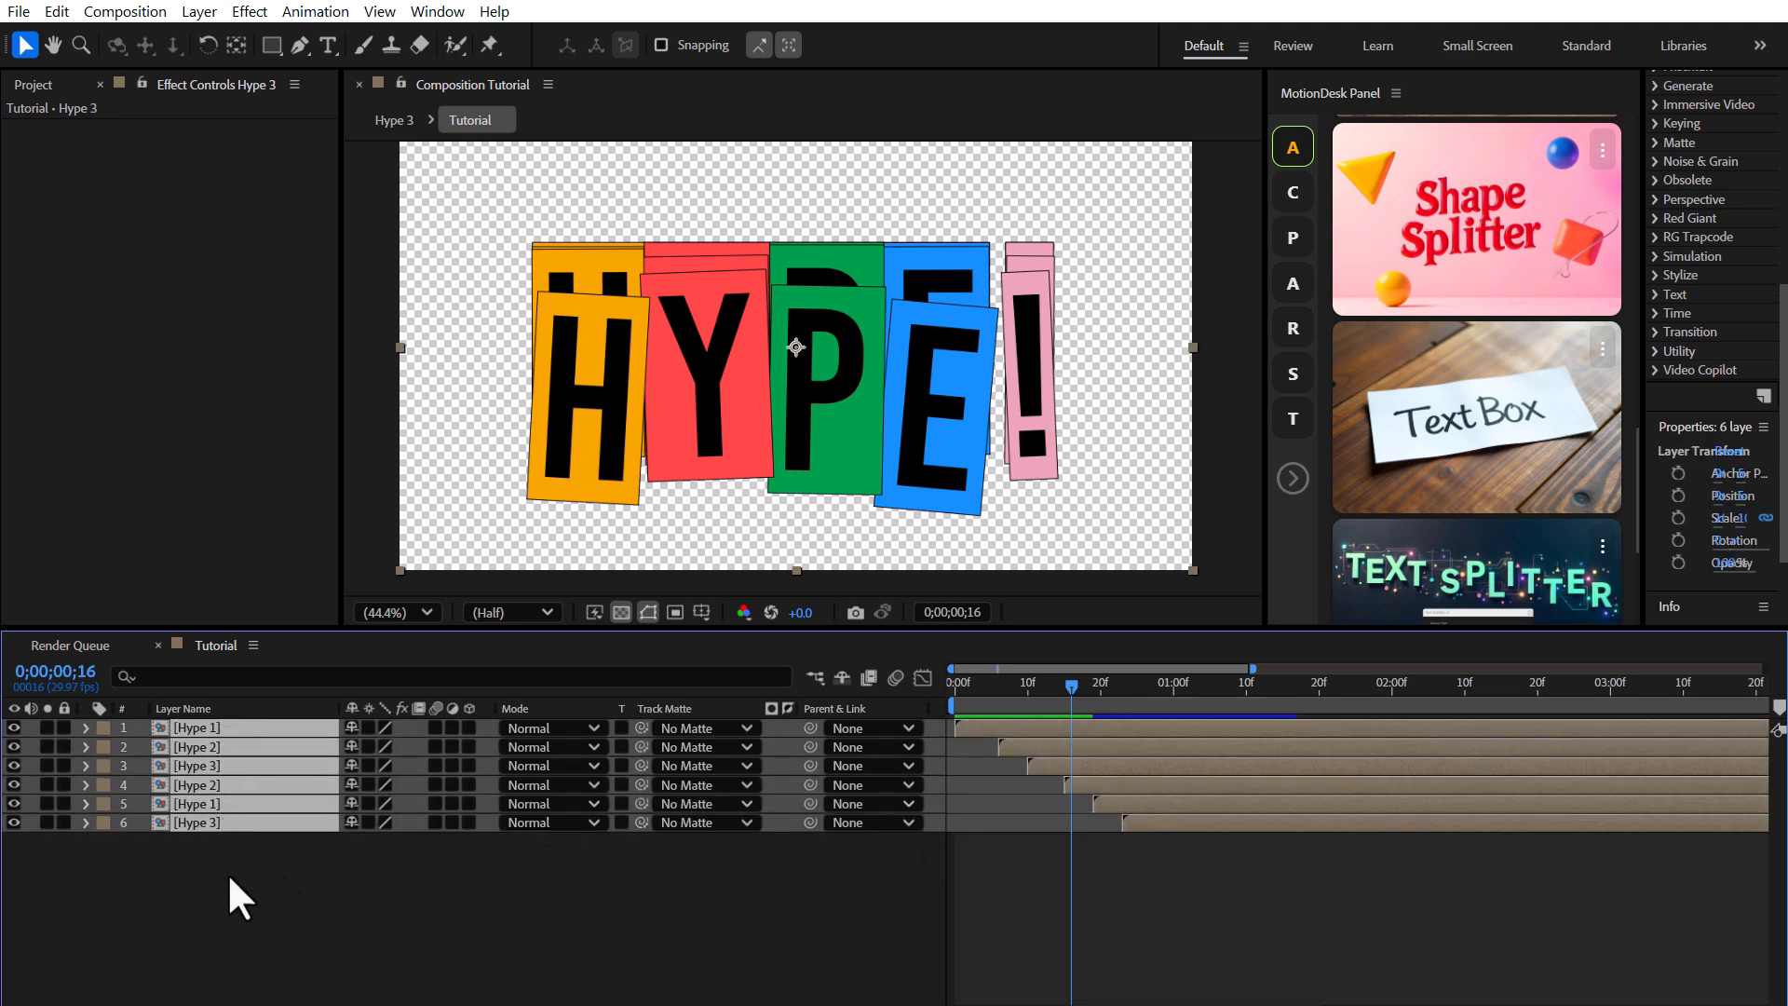
pyautogui.hotkey('ctrl', 'd')
pyautogui.moveTo(242, 920); pyautogui.dragTo(244, 950)
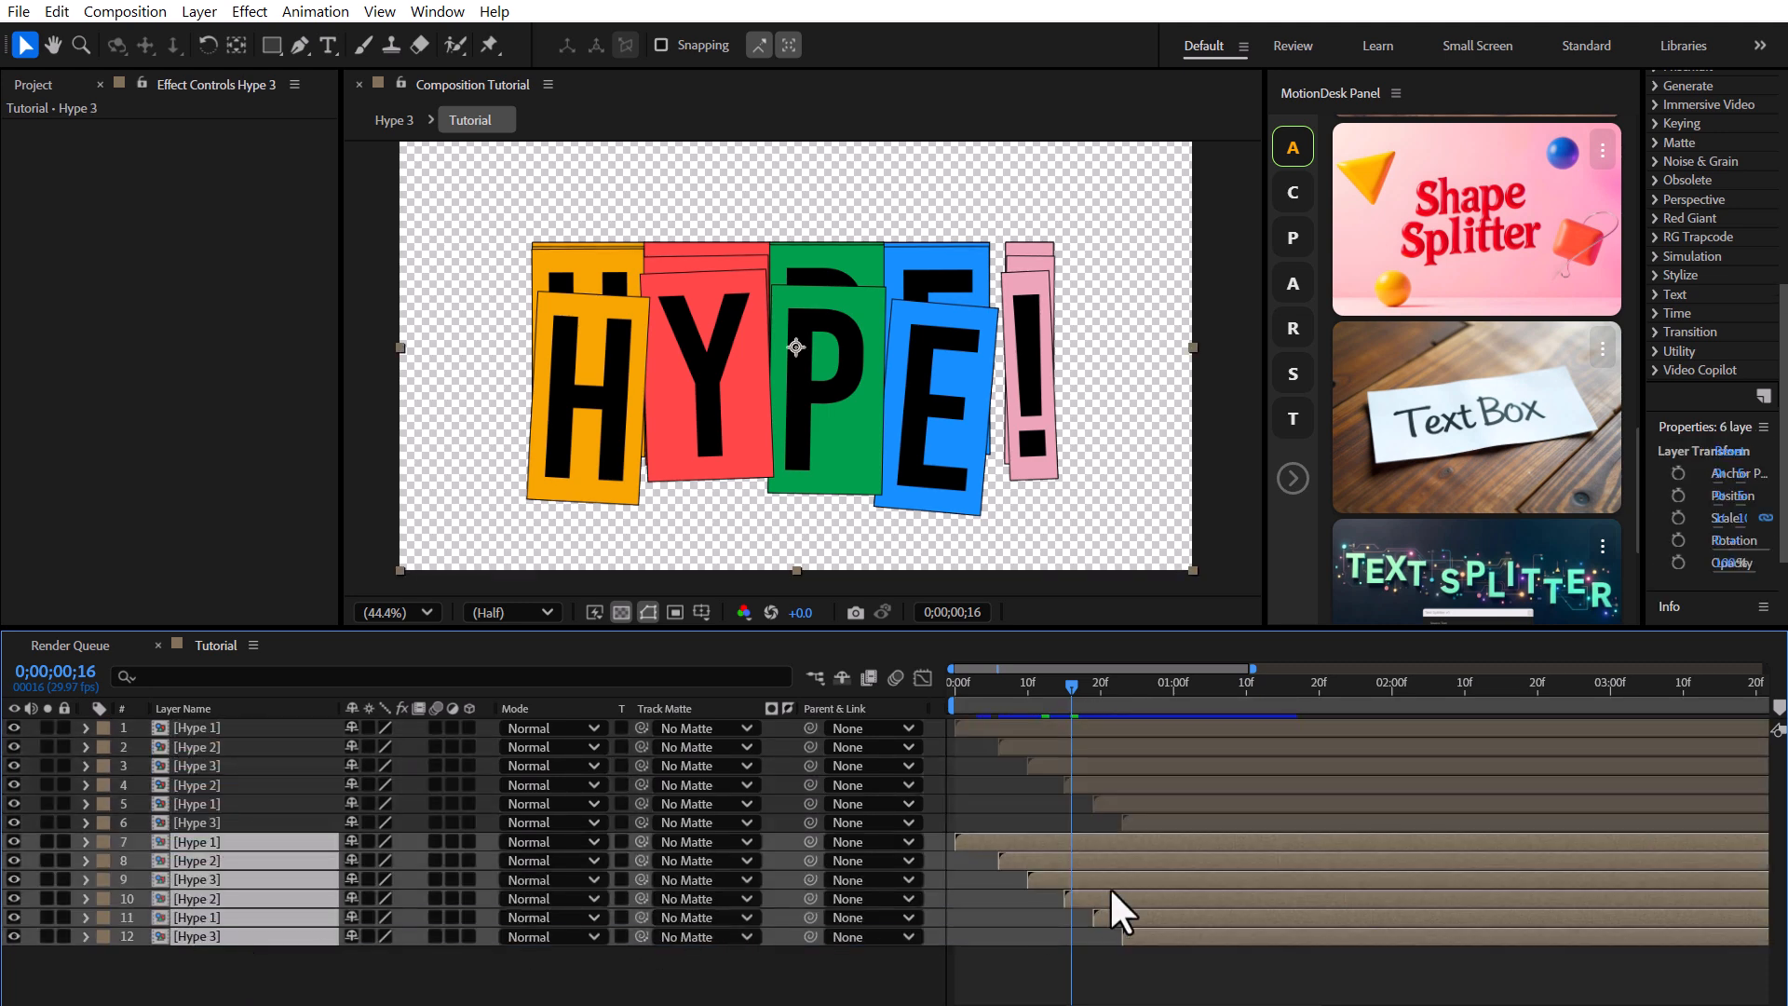
pyautogui.moveTo(1175, 844); pyautogui.dragTo(1263, 845)
pyautogui.click(1305, 953)
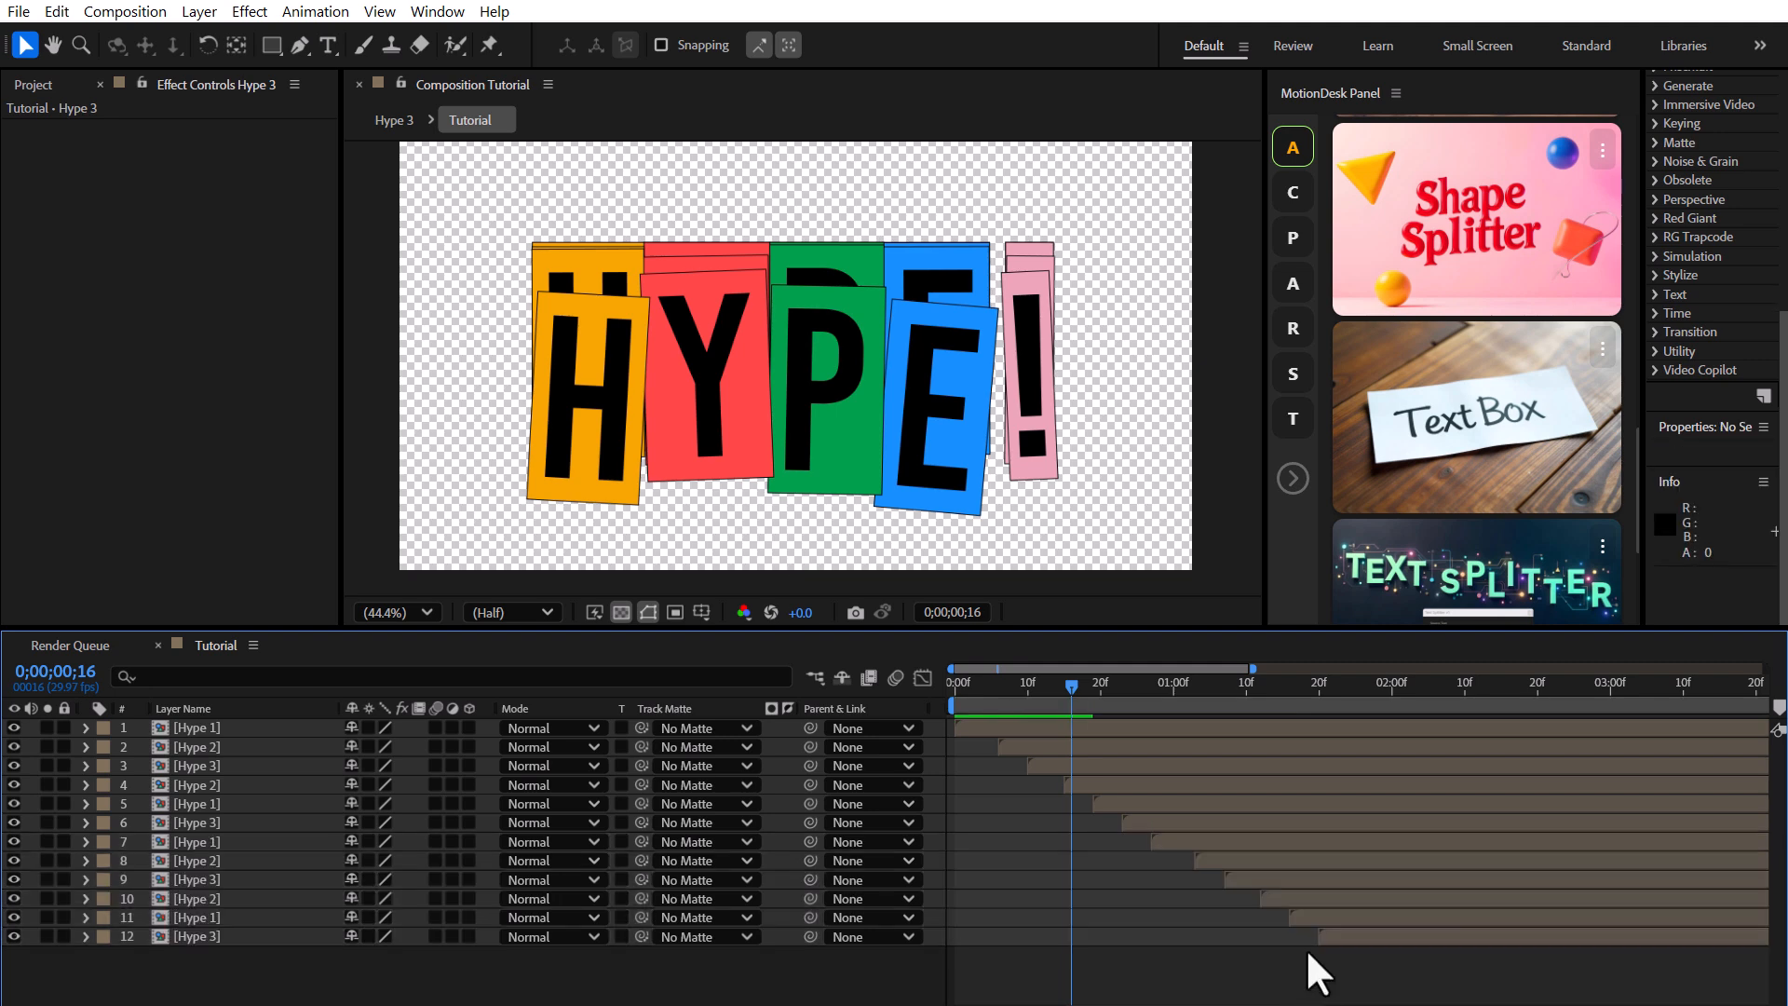
pyautogui.moveTo(222, 907); pyautogui.dragTo(232, 866)
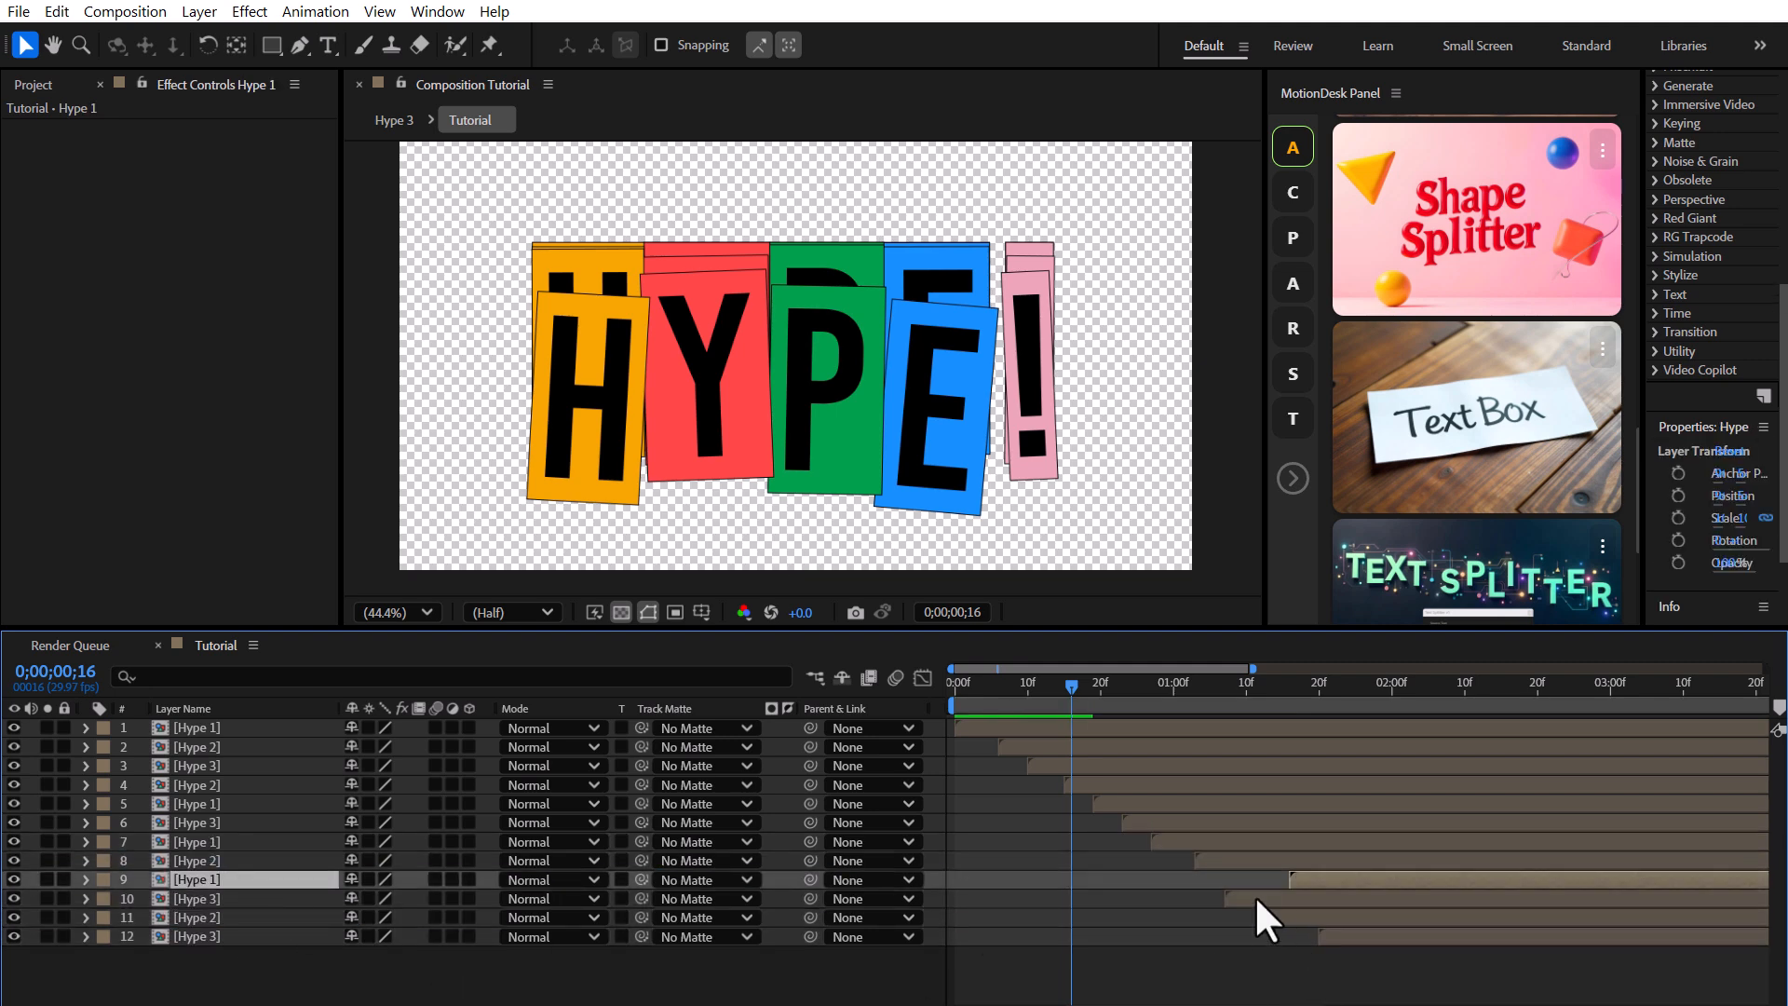
pyautogui.moveTo(1296, 879); pyautogui.dragTo(1347, 933)
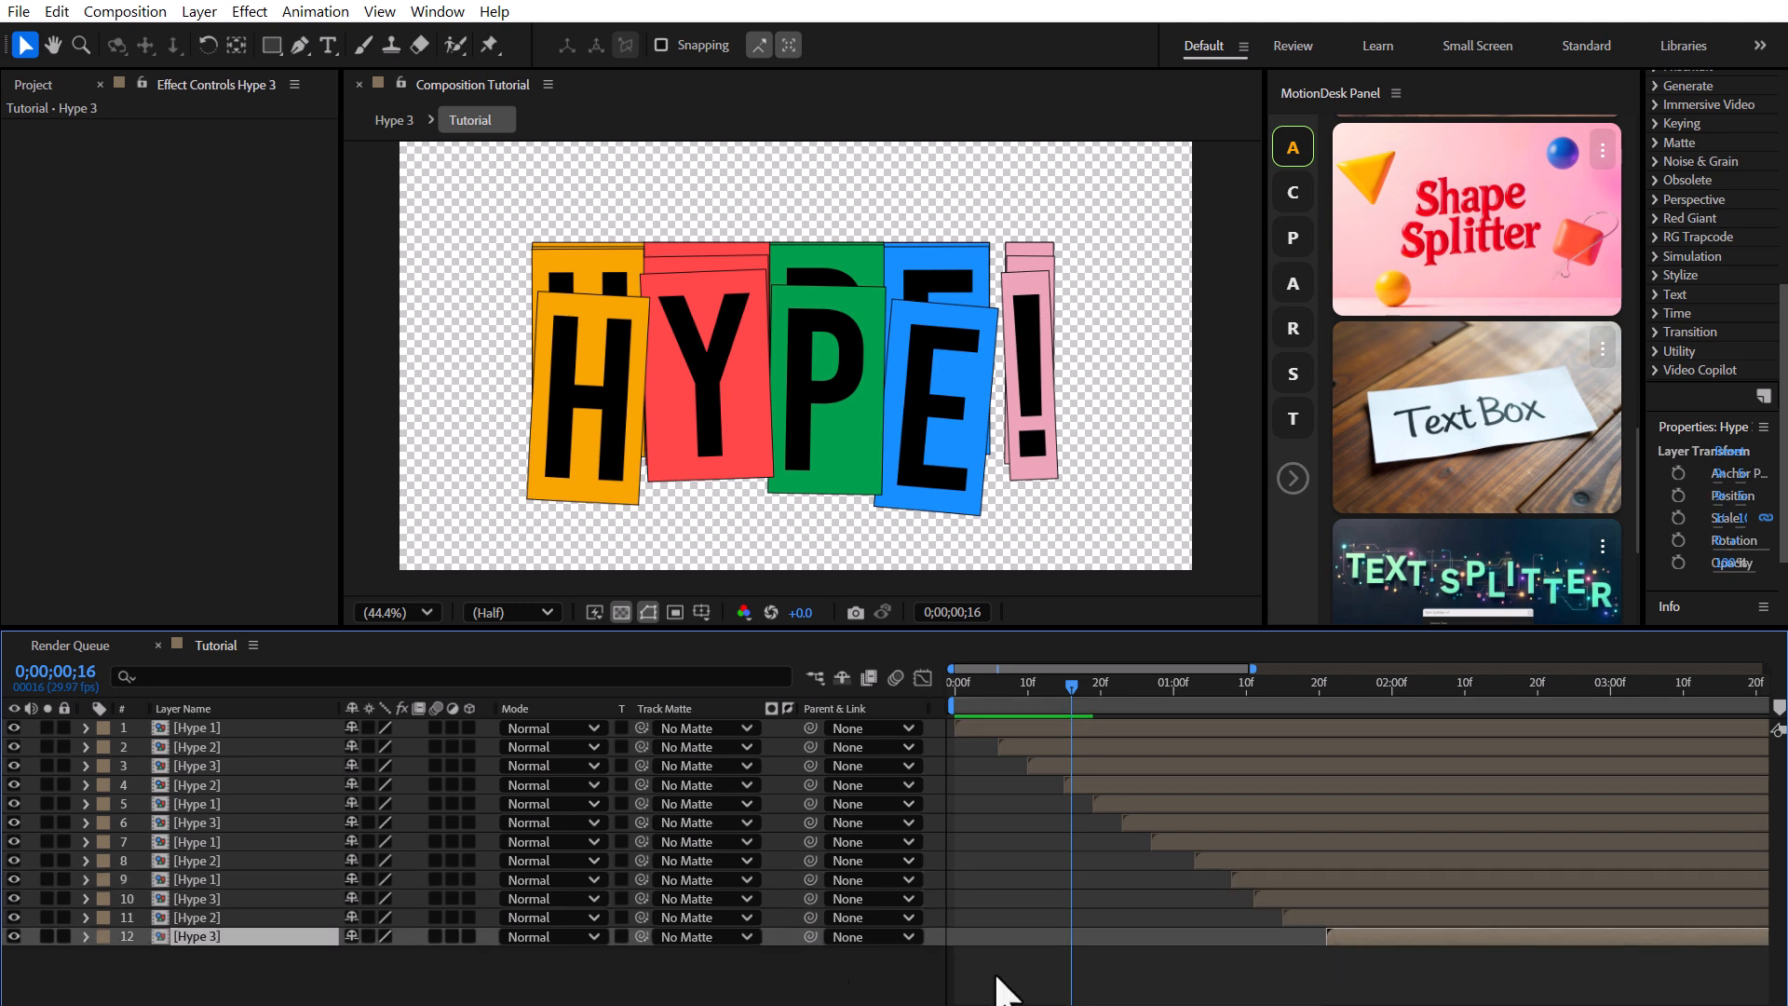
pyautogui.click(819, 978)
# Apply Hue/Saturation to the second Hype layer and set its Master Hue to 45°.
pyautogui.press('space')
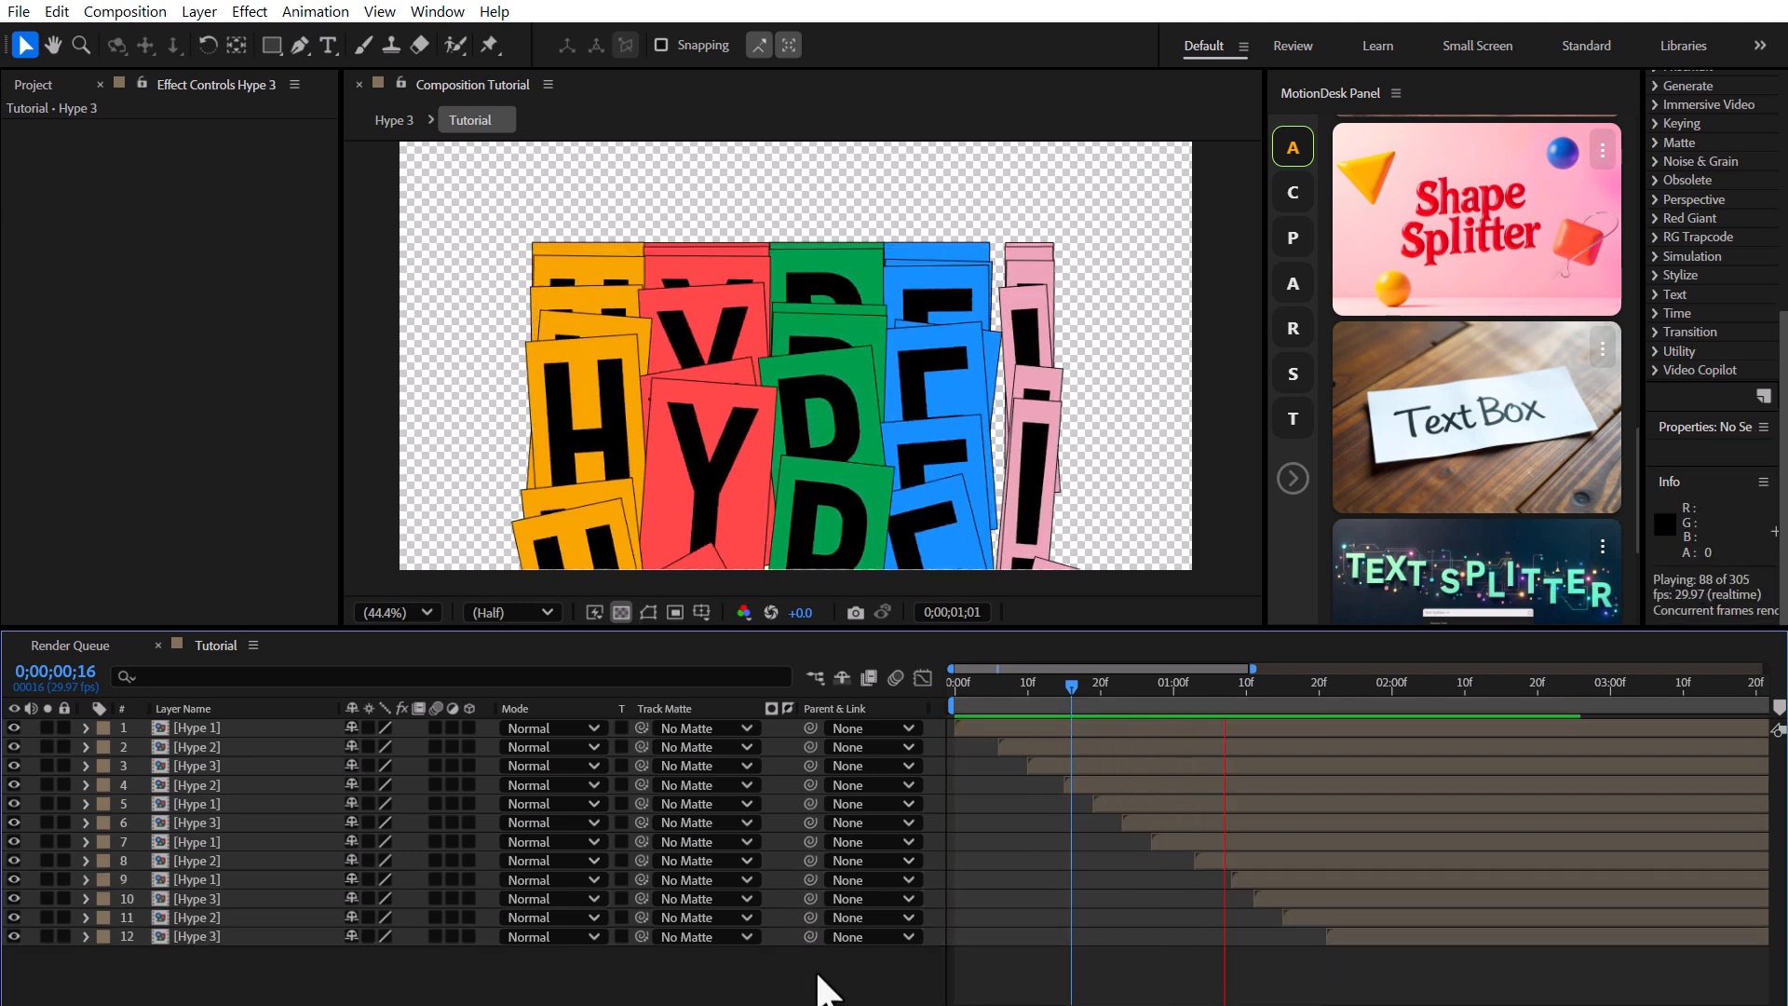
pyautogui.press('space')
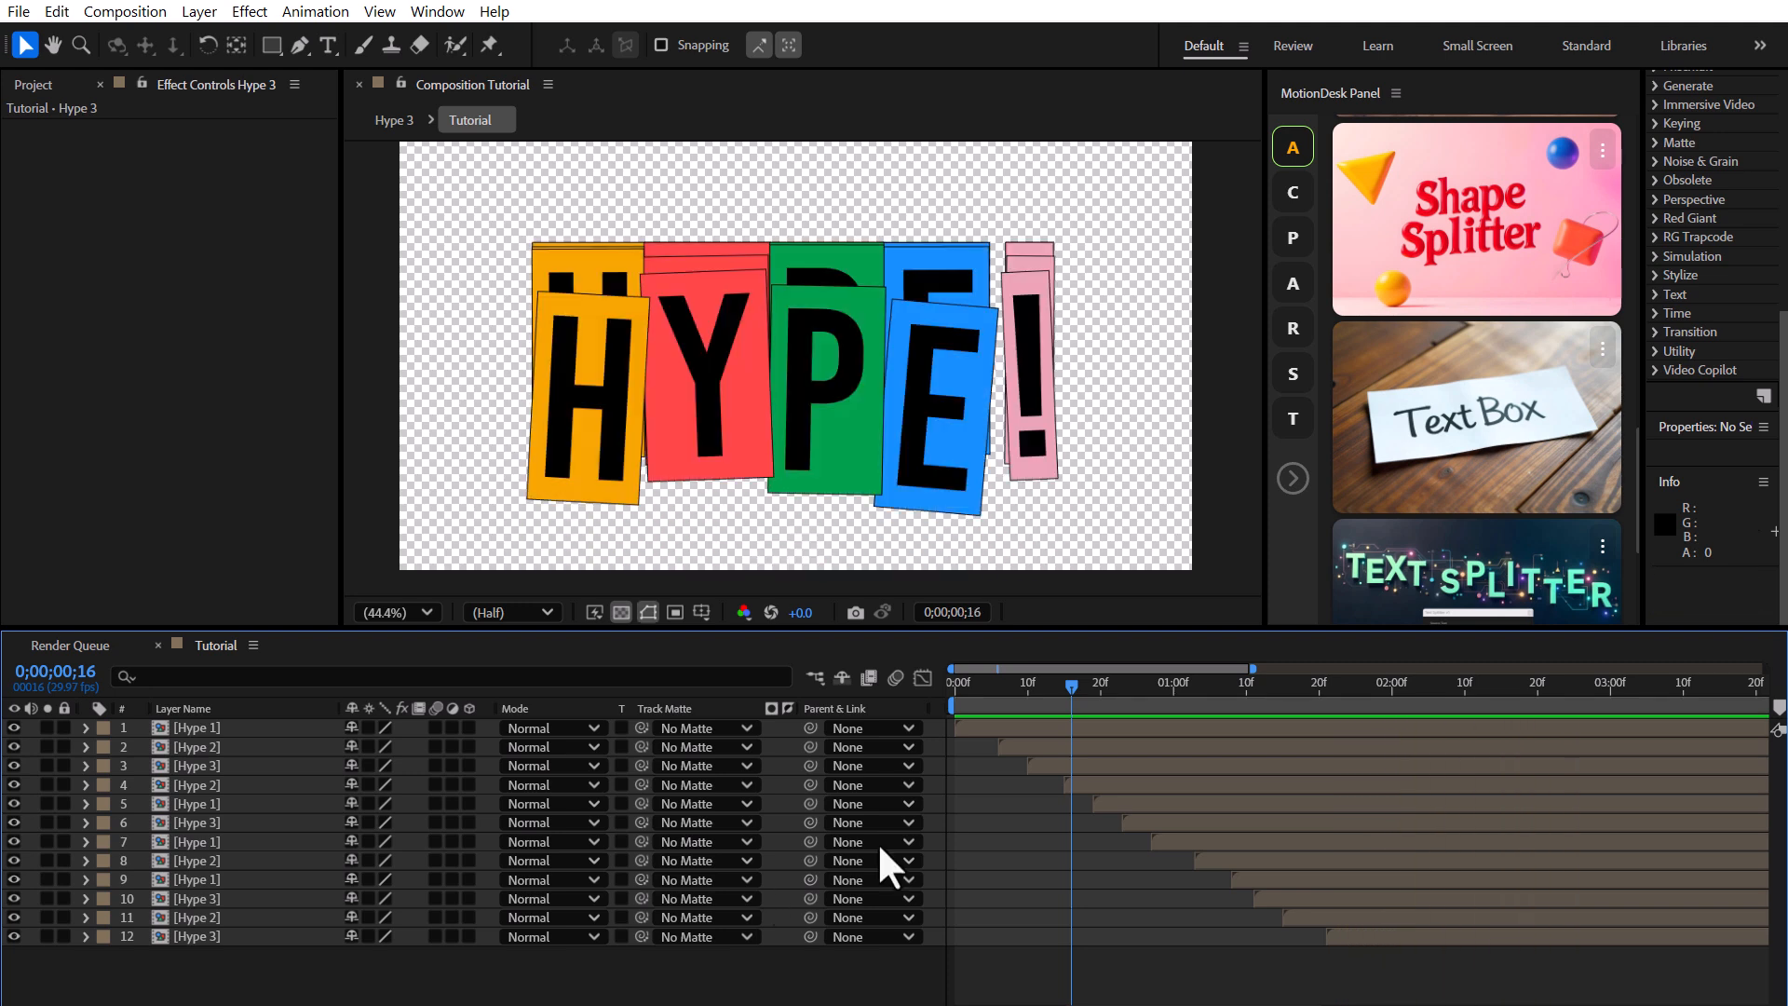
pyautogui.click(1122, 685)
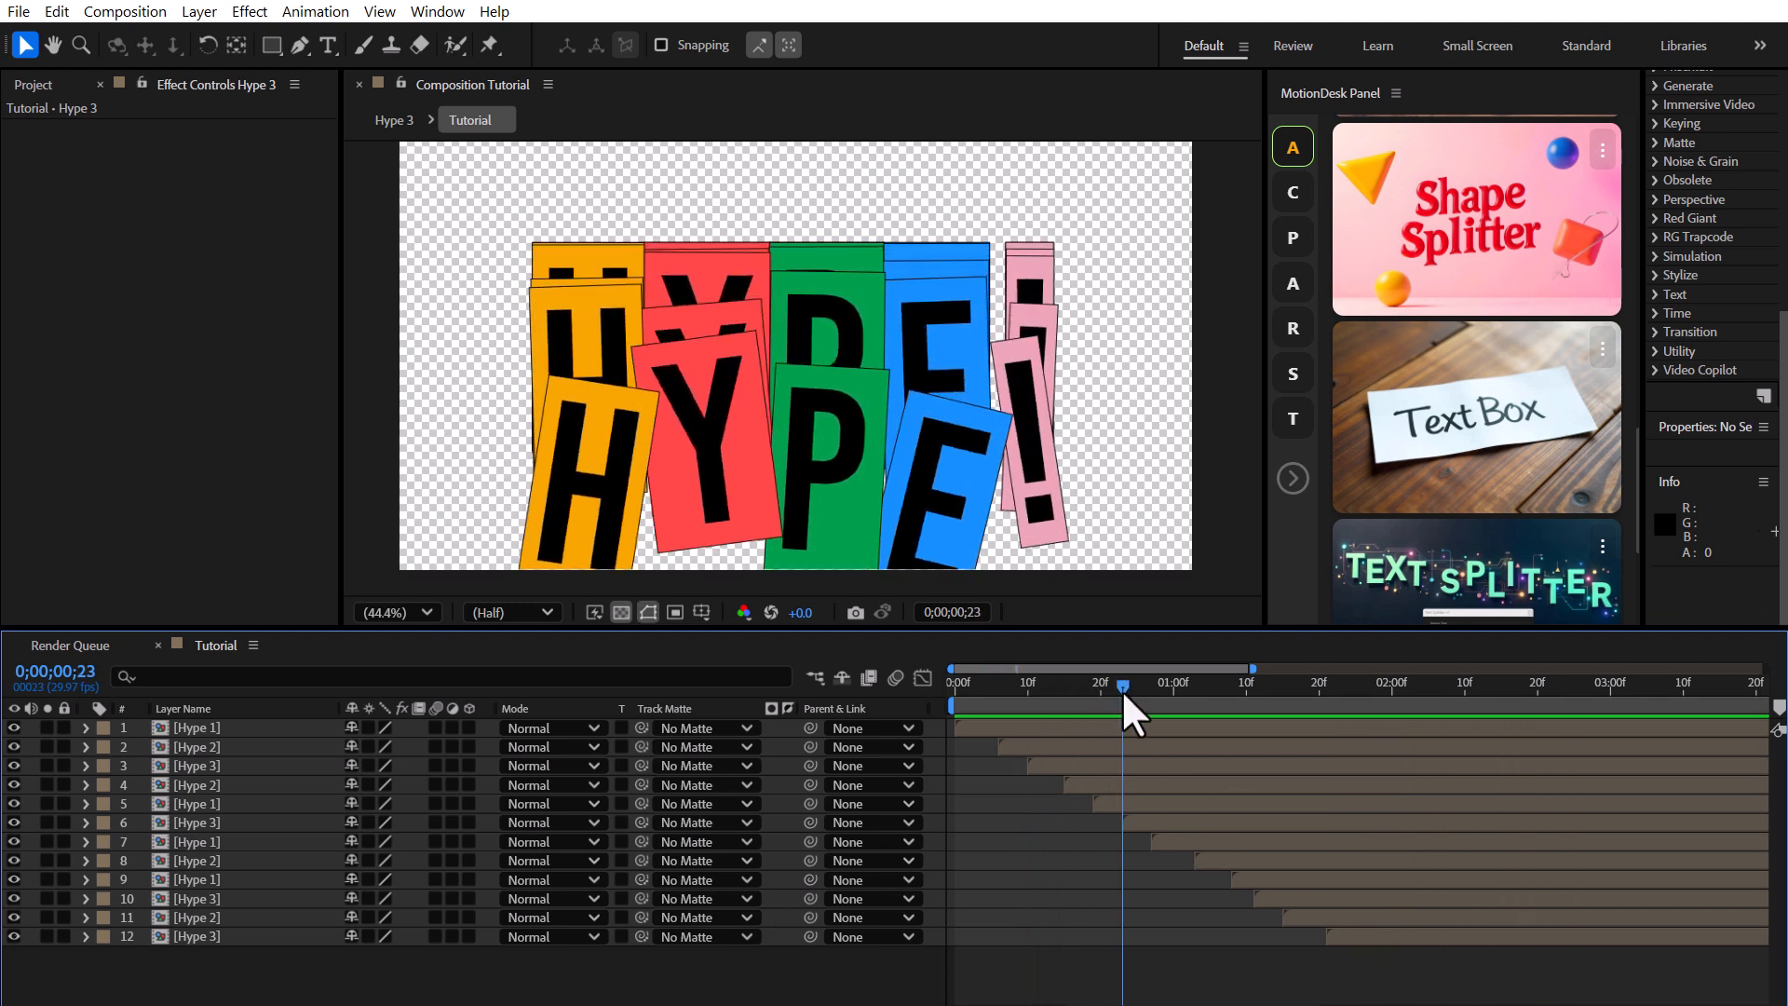
pyautogui.moveTo(1639, 270); pyautogui.dragTo(1439, 270)
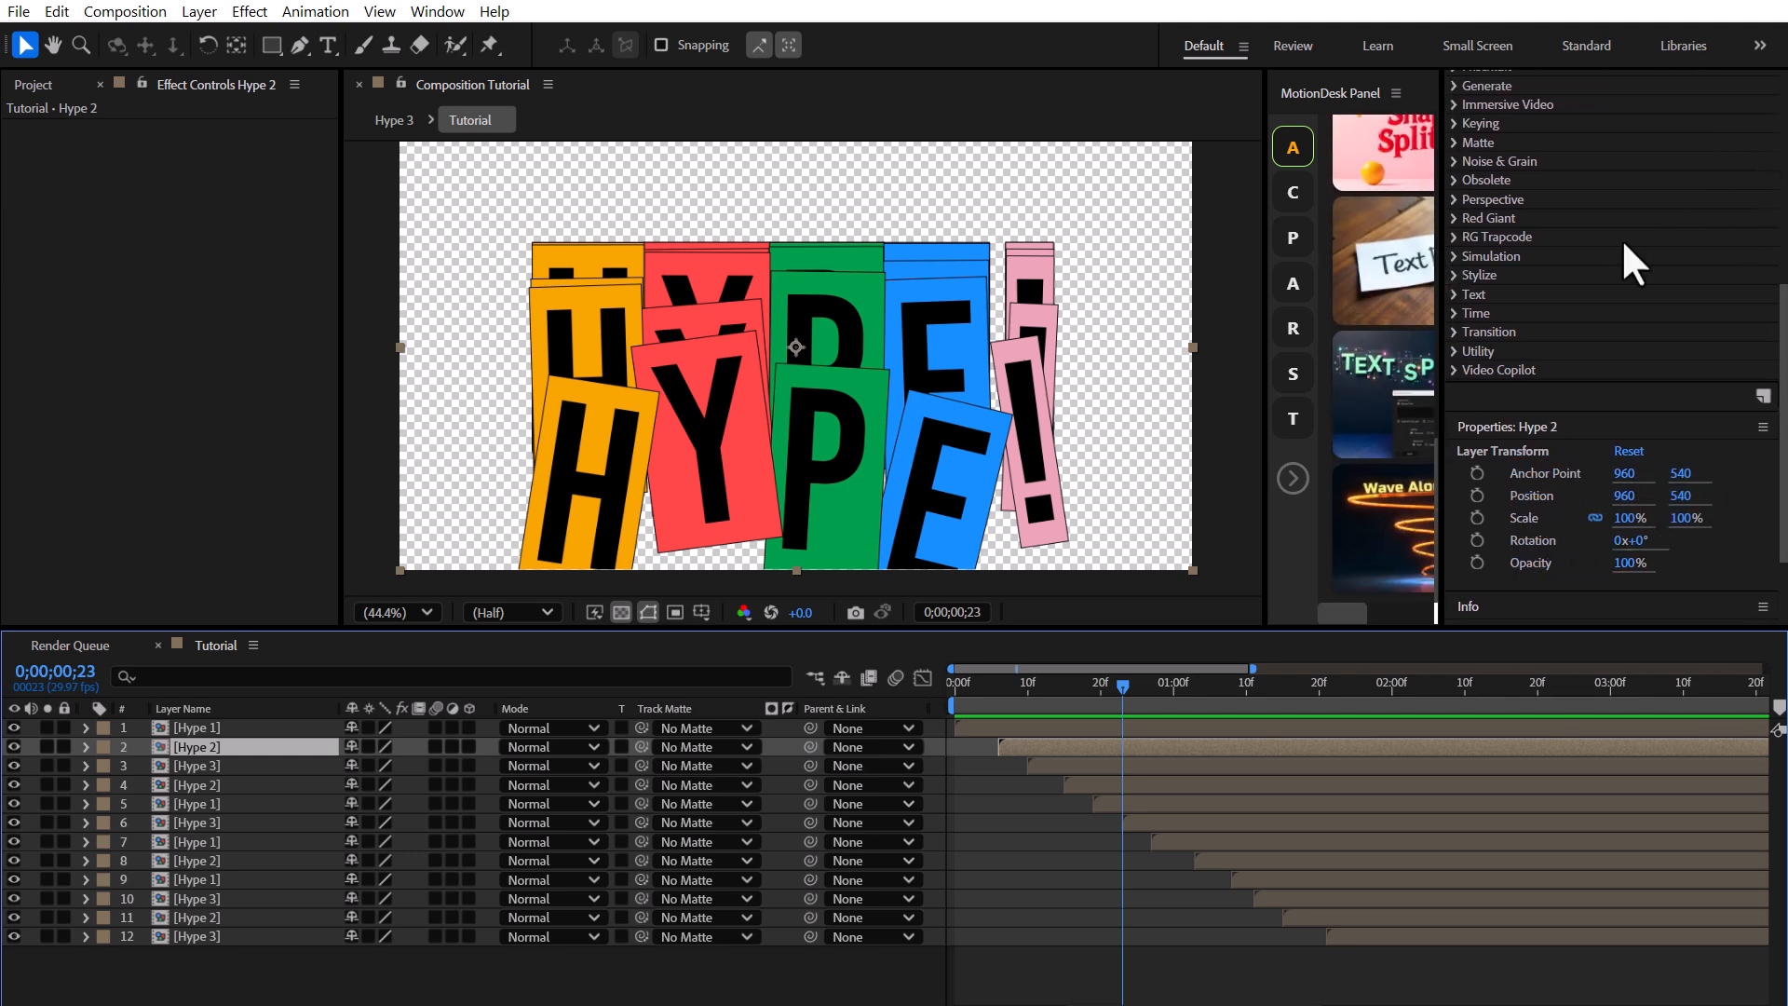
pyautogui.scroll(5, 1624, 246)
pyautogui.click(1667, 277)
pyautogui.write('hu')
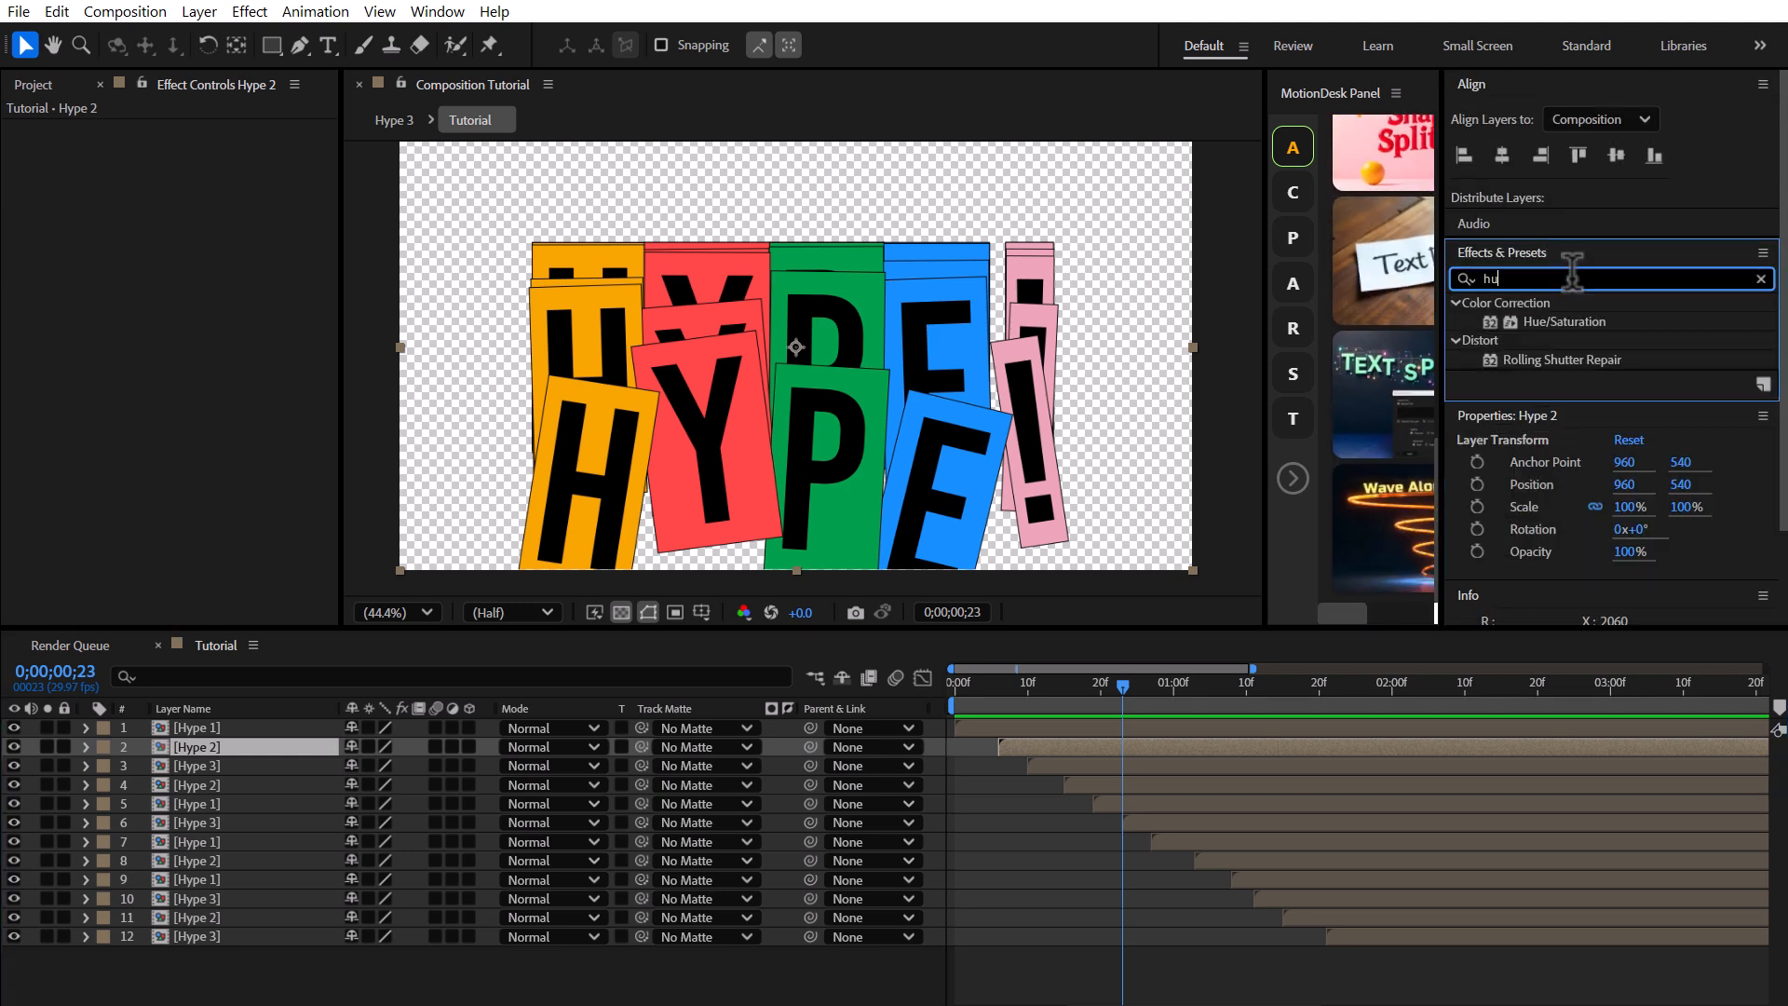
pyautogui.write('e')
pyautogui.doubleClick(1583, 322)
pyautogui.moveTo(225, 237); pyautogui.dragTo(274, 241)
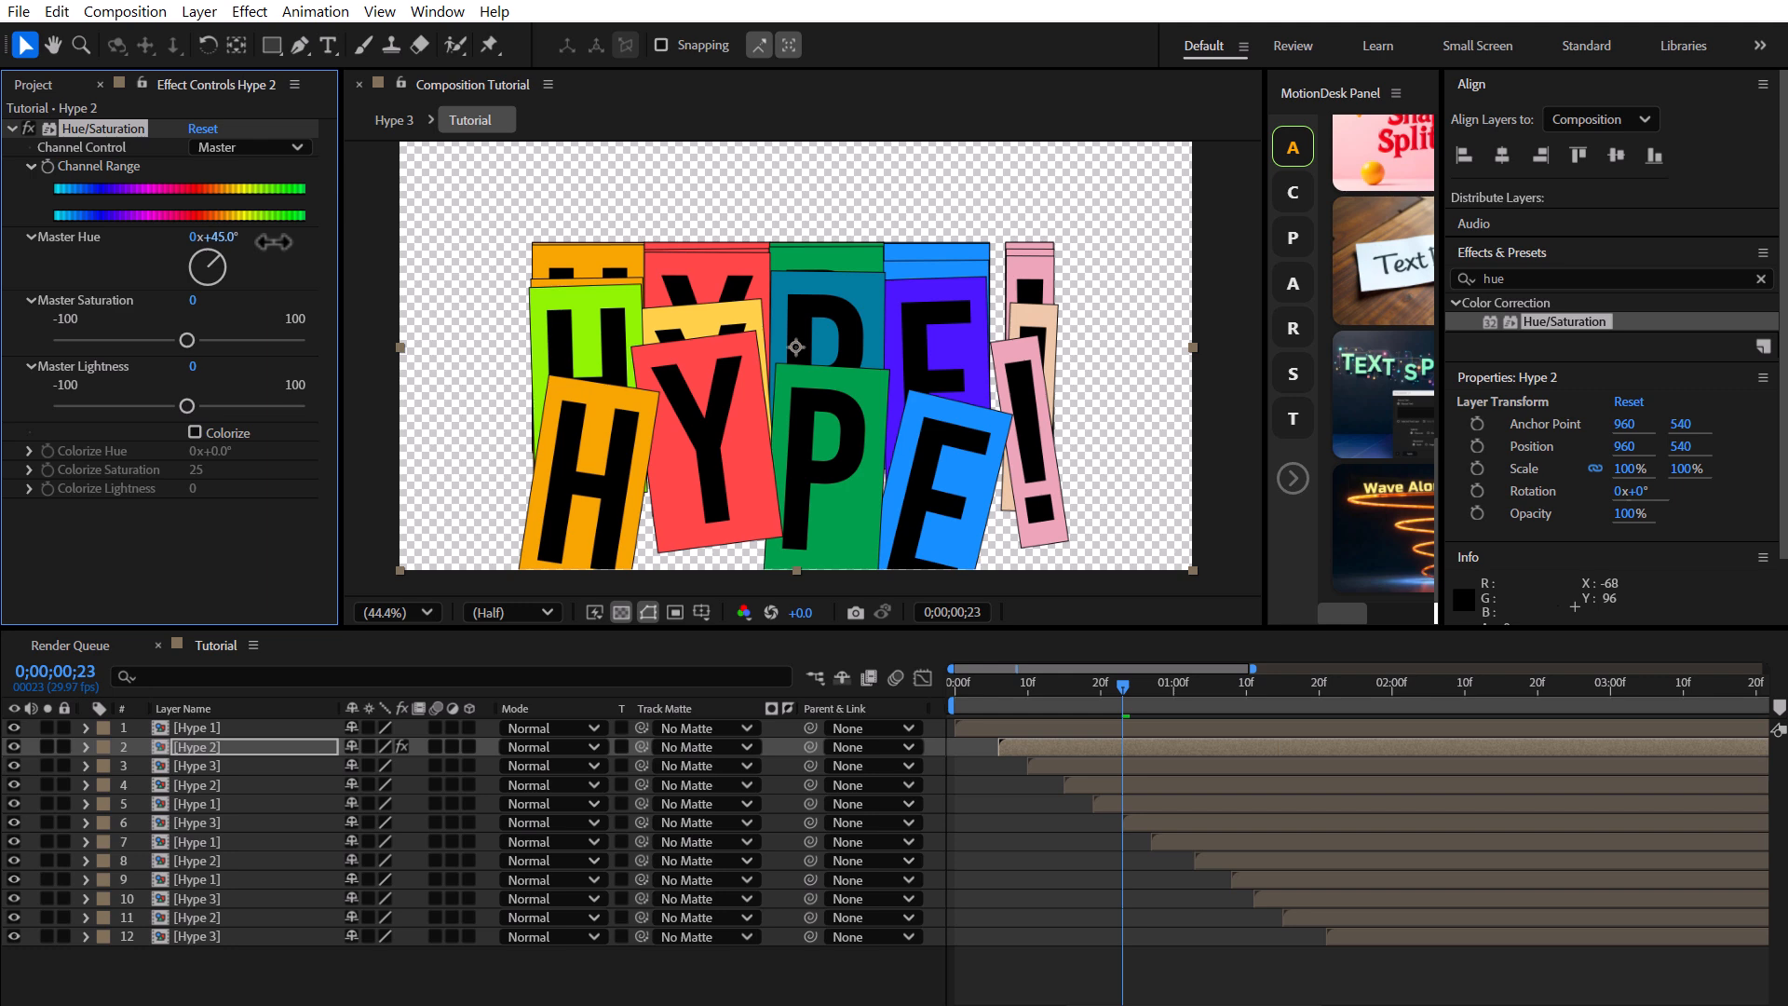
# Apply Hue/Saturation to the third and fourth Hype layers, shifting each one's Master Hue.
pyautogui.click(232, 767)
pyautogui.doubleClick(1583, 320)
pyautogui.moveTo(201, 237); pyautogui.dragTo(410, 239)
pyautogui.moveTo(1123, 686); pyautogui.dragTo(1130, 687)
pyautogui.click(244, 785)
pyautogui.doubleClick(1573, 321)
pyautogui.moveTo(193, 236); pyautogui.dragTo(308, 240)
# Apply Hue/Saturation to Hype layers five through eight, changing the Master Hue on several of them.
pyautogui.click(233, 804)
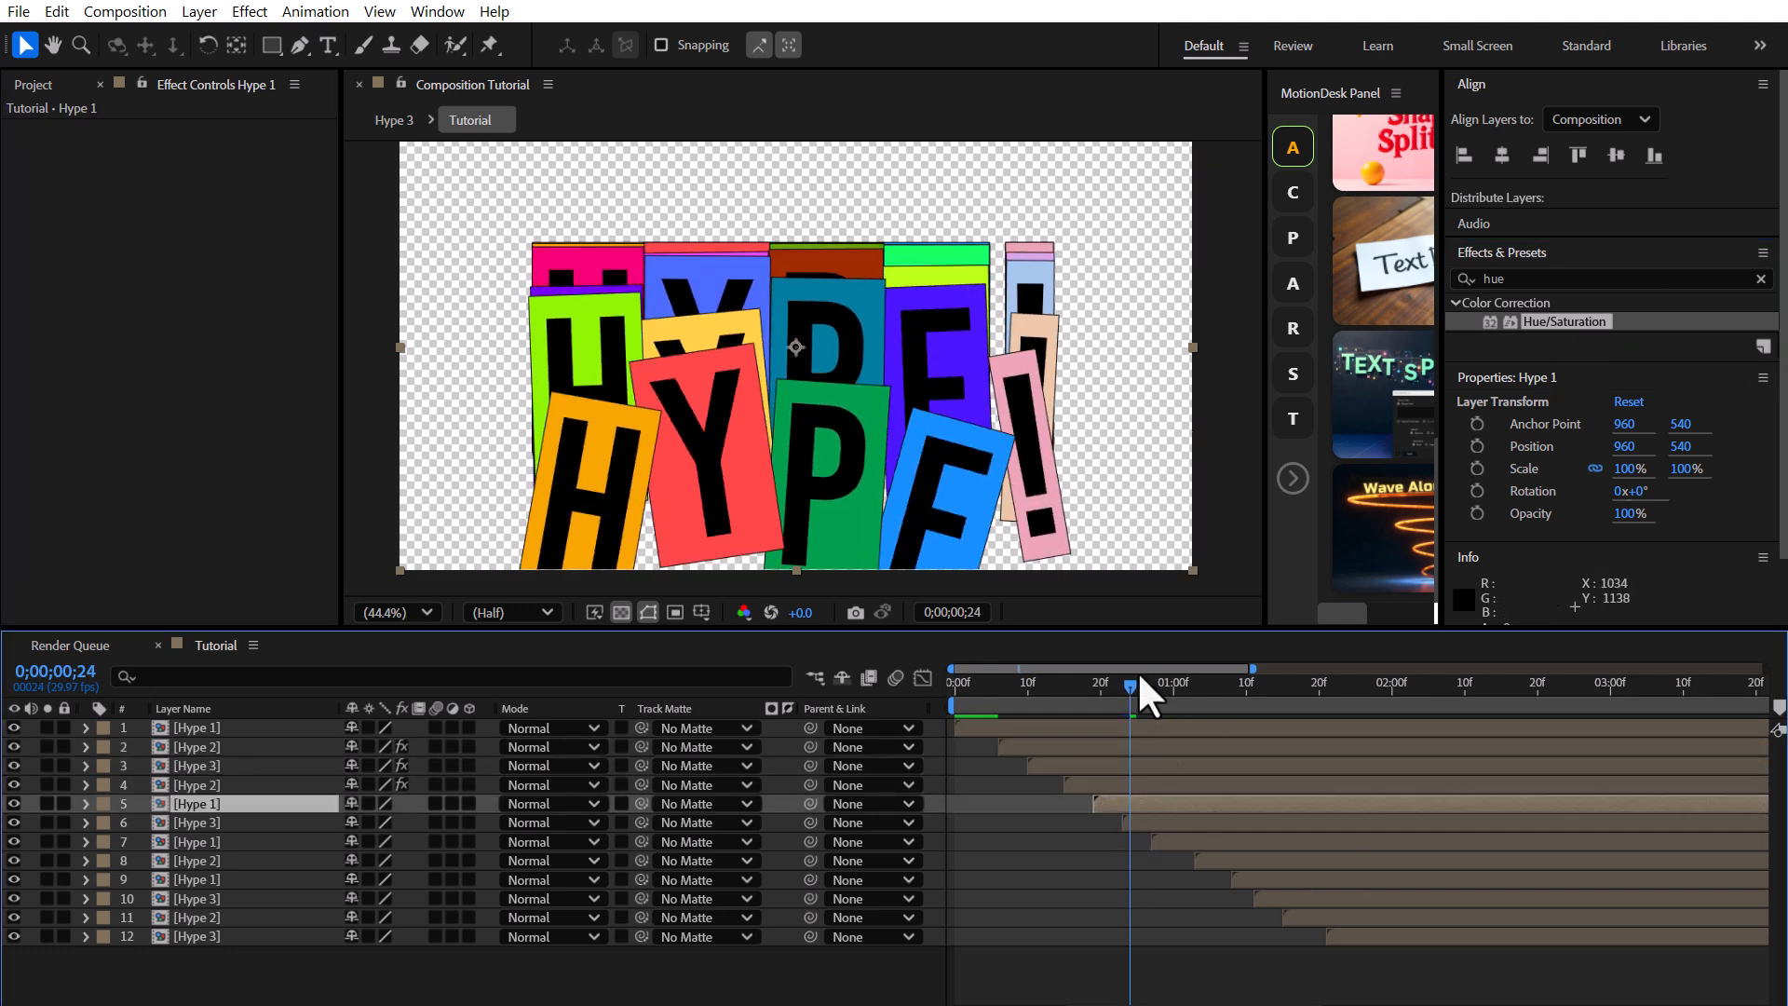
pyautogui.doubleClick(1568, 321)
pyautogui.click(233, 823)
pyautogui.doubleClick(1561, 322)
pyautogui.click(232, 842)
pyautogui.doubleClick(1565, 322)
pyautogui.moveTo(196, 237); pyautogui.dragTo(392, 290)
pyautogui.moveTo(1261, 686); pyautogui.dragTo(1313, 686)
pyautogui.click(1294, 861)
pyautogui.doubleClick(1567, 321)
pyautogui.moveTo(227, 239); pyautogui.dragTo(321, 240)
# Apply Hue/Saturation to the tenth Hype layer and shift its Master Hue.
pyautogui.click(1281, 879)
pyautogui.moveTo(1313, 686); pyautogui.dragTo(1364, 686)
pyautogui.click(1303, 898)
pyautogui.doubleClick(1567, 321)
pyautogui.moveTo(14, 266); pyautogui.dragTo(0, 265)
# Play back the recoloured echo stack from the start.
pyautogui.moveTo(1457, 686); pyautogui.dragTo(1013, 686)
pyautogui.click(784, 964)
pyautogui.press('space')
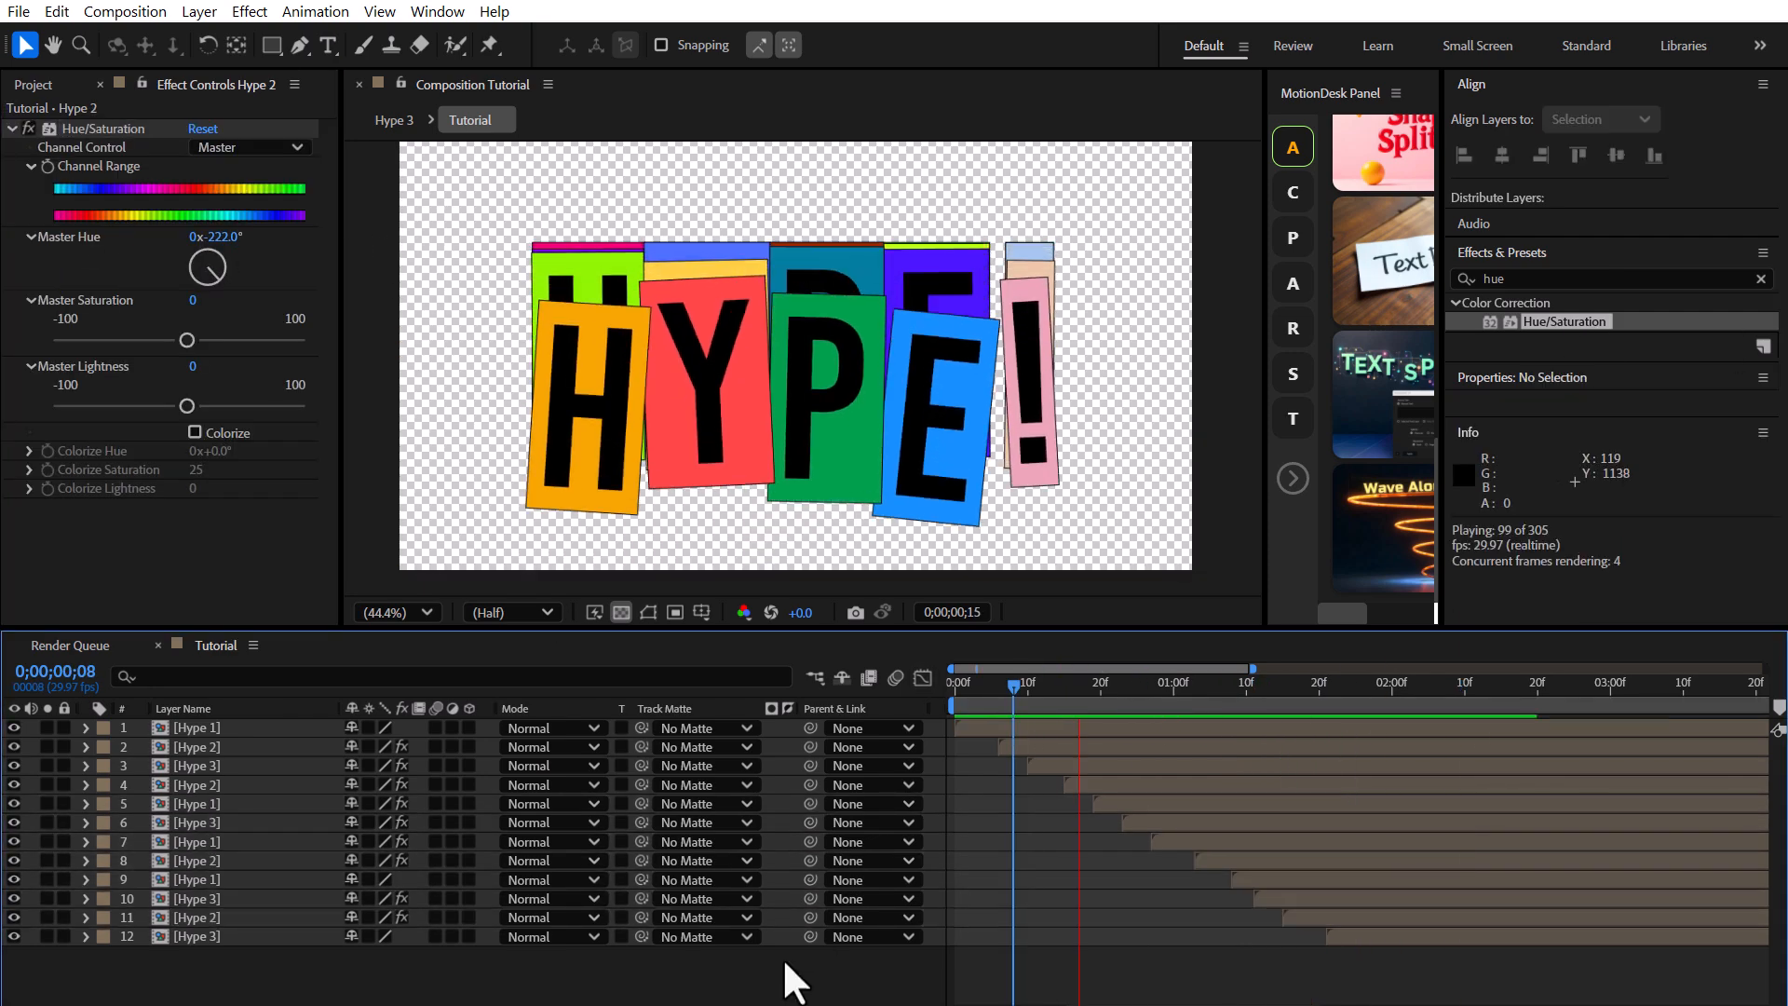
pyautogui.click(983, 687)
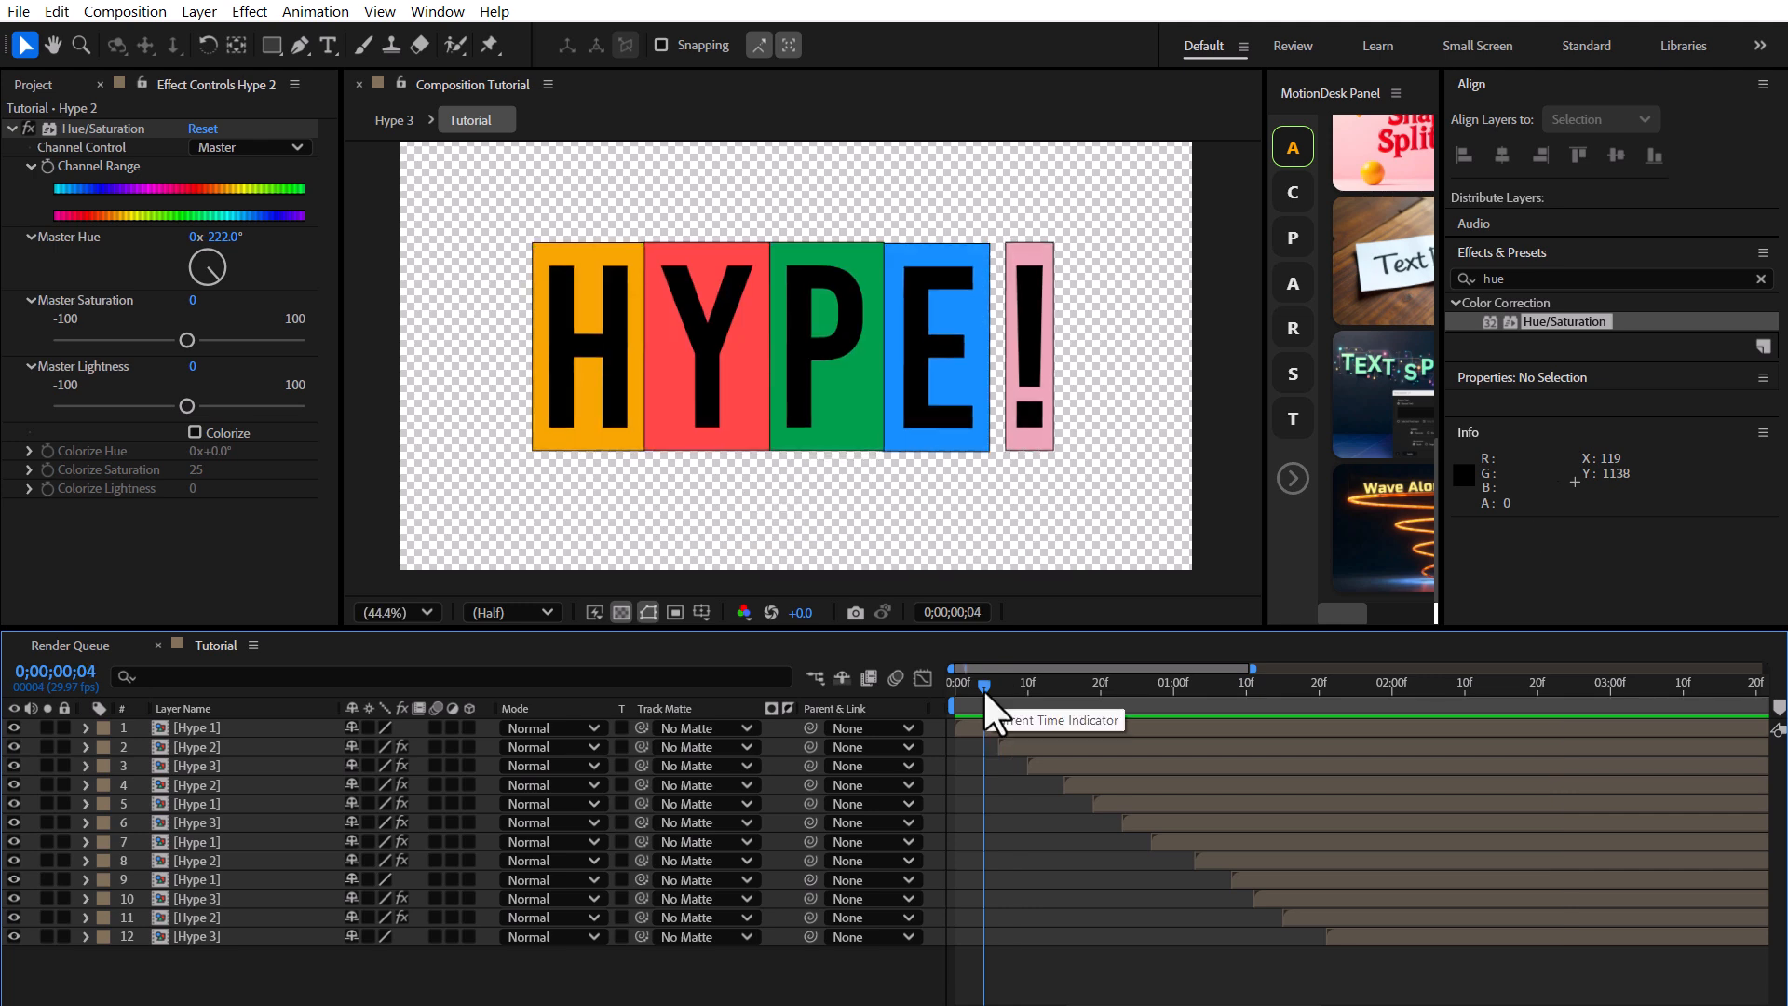
# Create a new composition containing the Tutorial composition.
pyautogui.click(42, 84)
pyautogui.moveTo(46, 346); pyautogui.dragTo(95, 503)
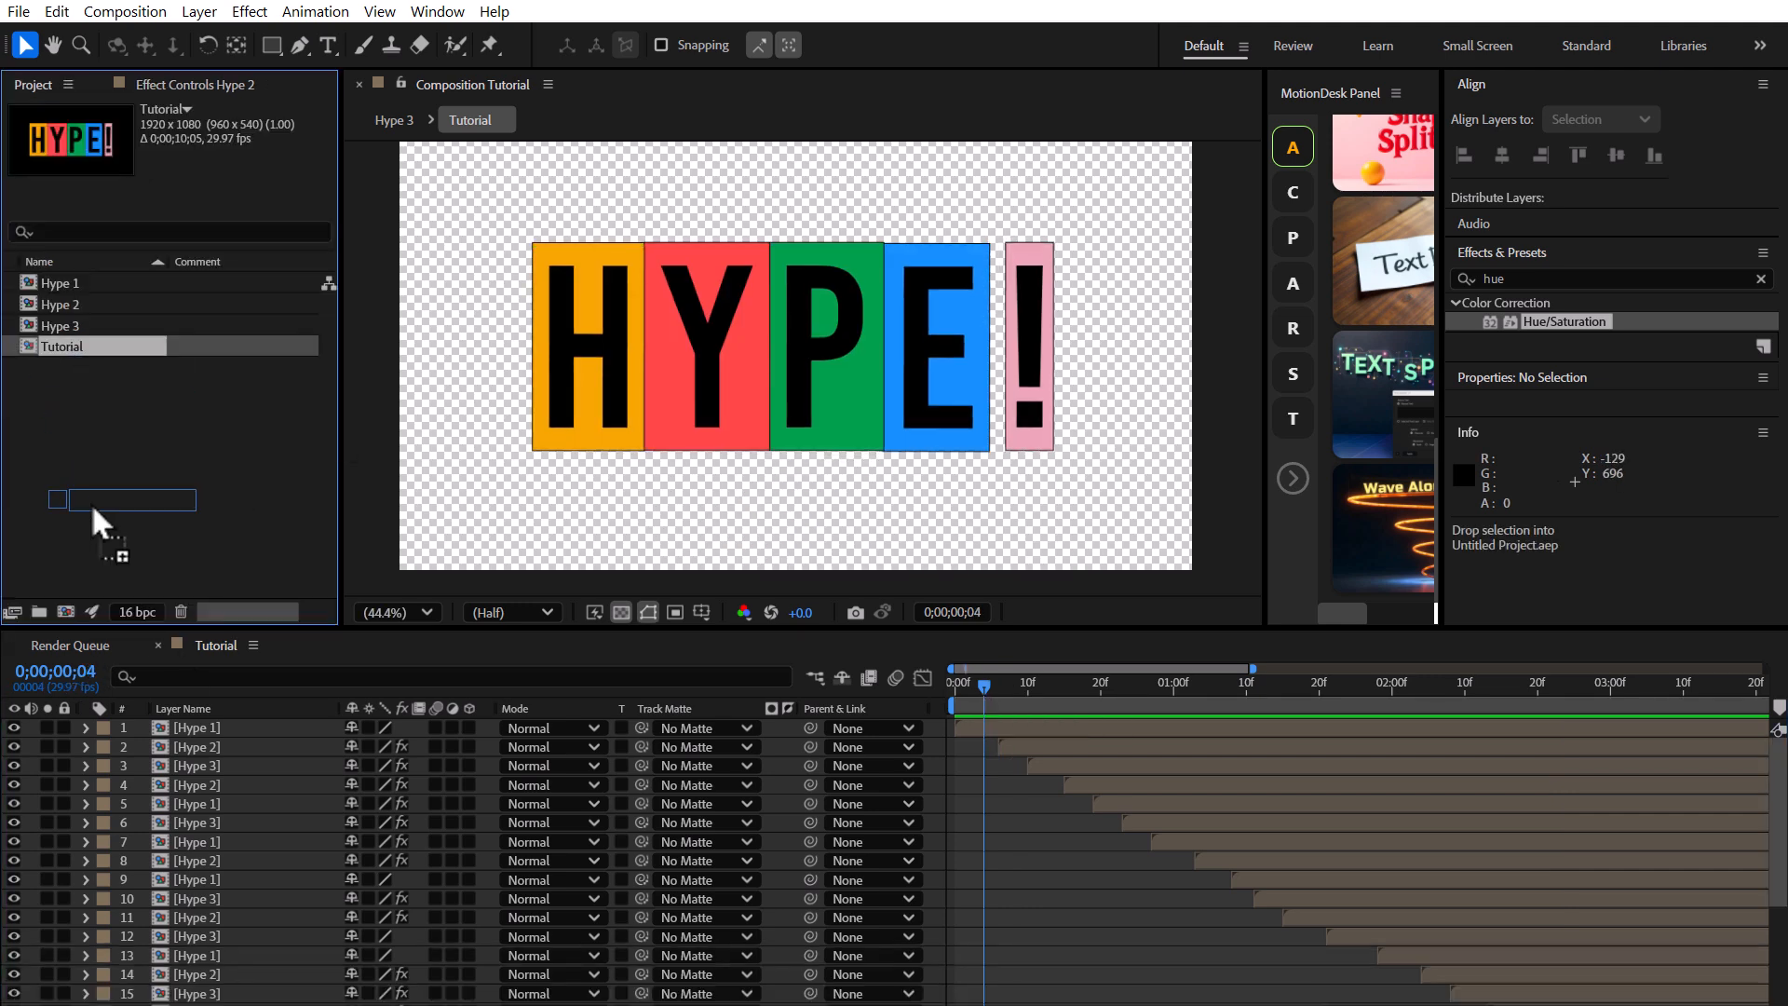
pyautogui.moveTo(65, 611); pyautogui.dragTo(65, 611)
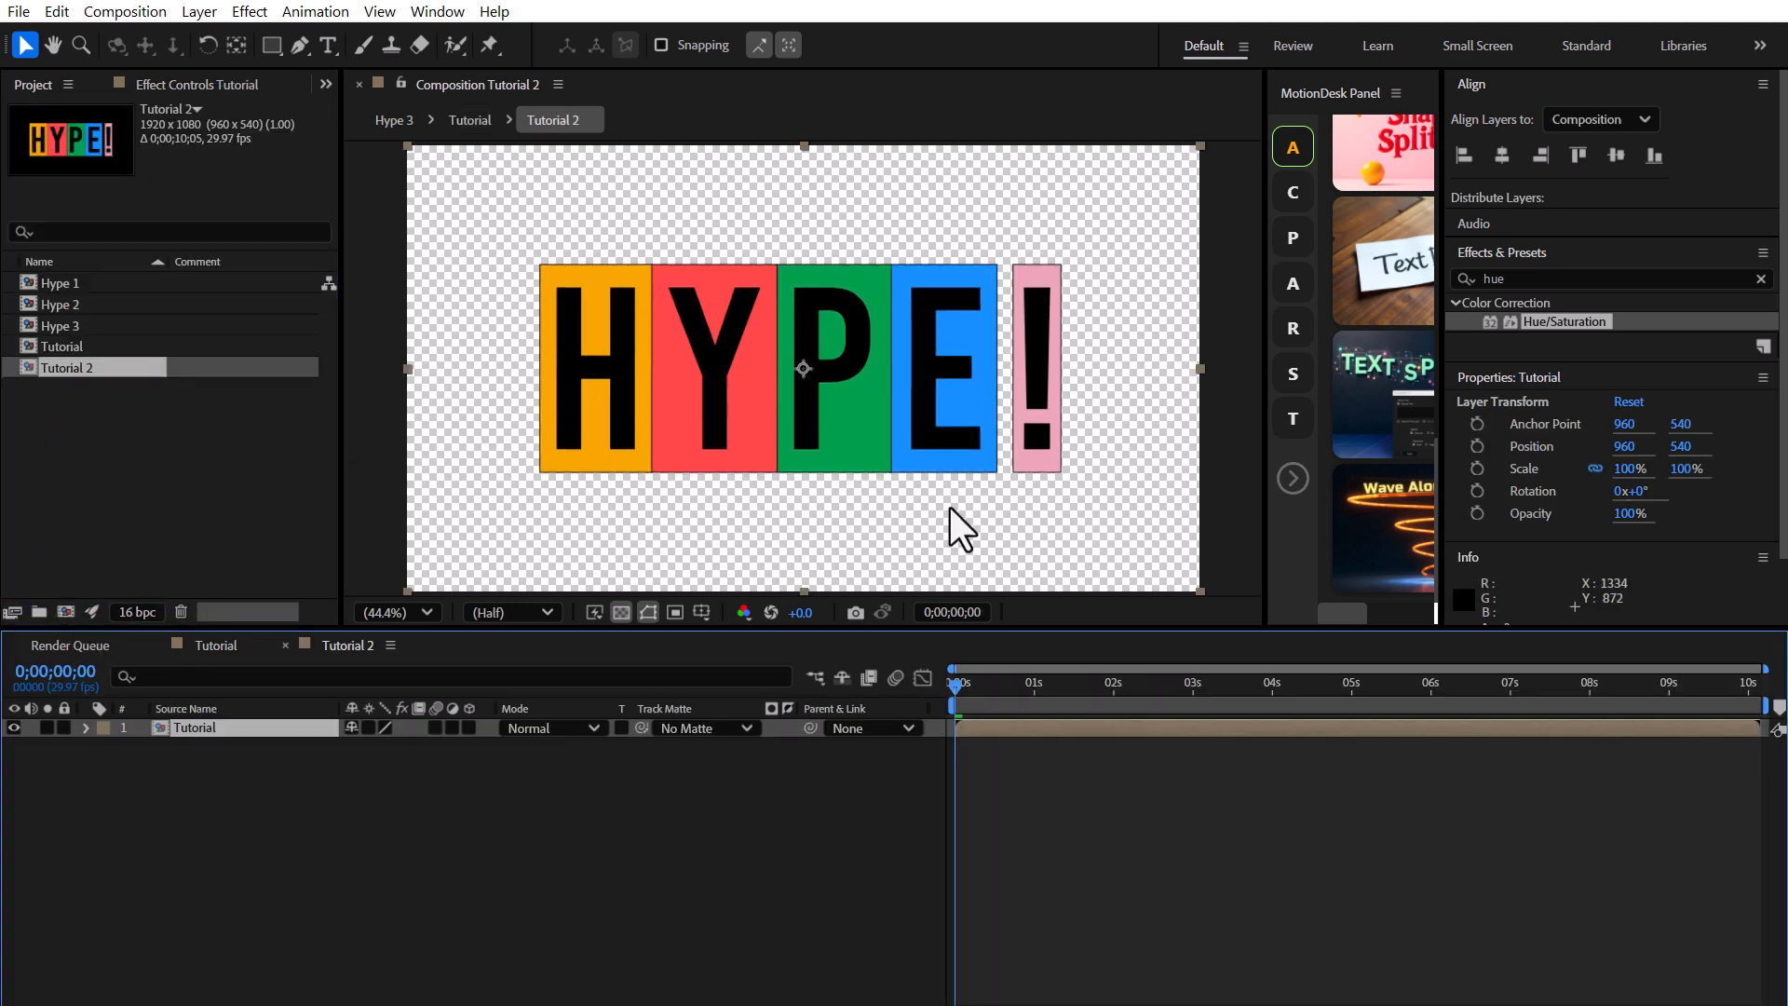
# Rename the Tutorial composition as Main Hype.
pyautogui.click(93, 346)
pyautogui.press('Return')
pyautogui.write('Main Hype')
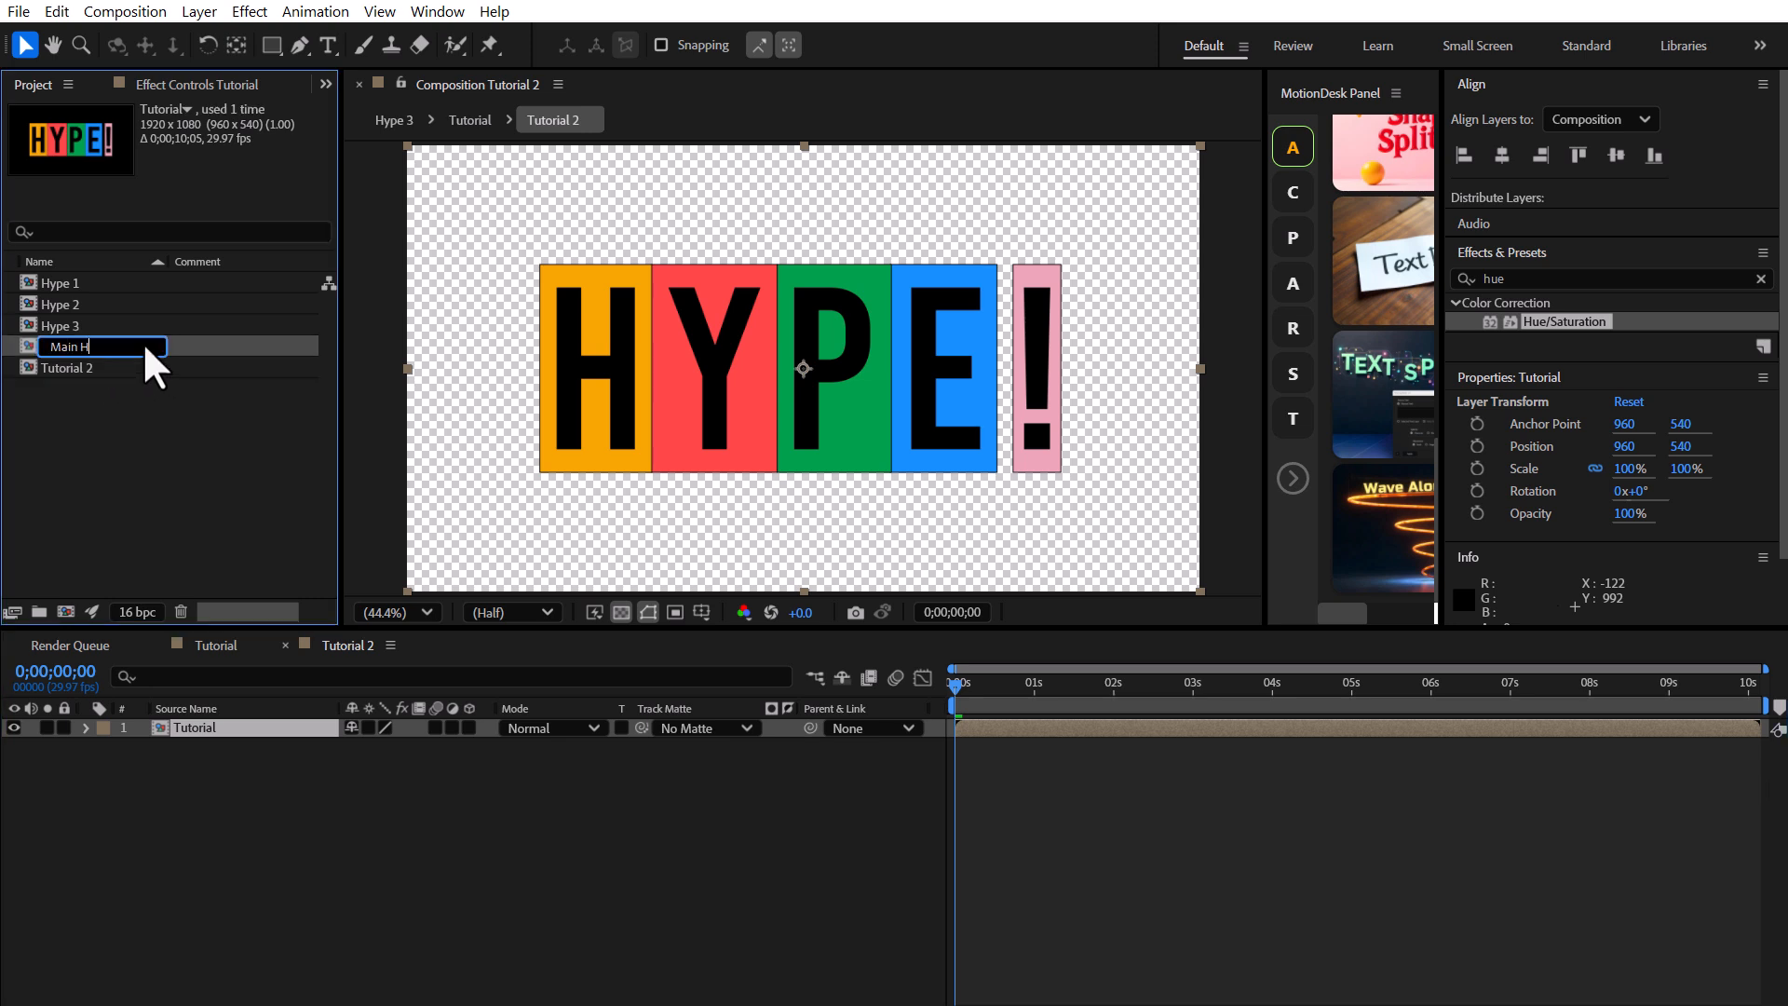
pyautogui.press('Return')
# Duplicate the Main Hype layer and place the two copies one above the other.
pyautogui.click(233, 728)
pyautogui.hotkey('ctrl', 'd')
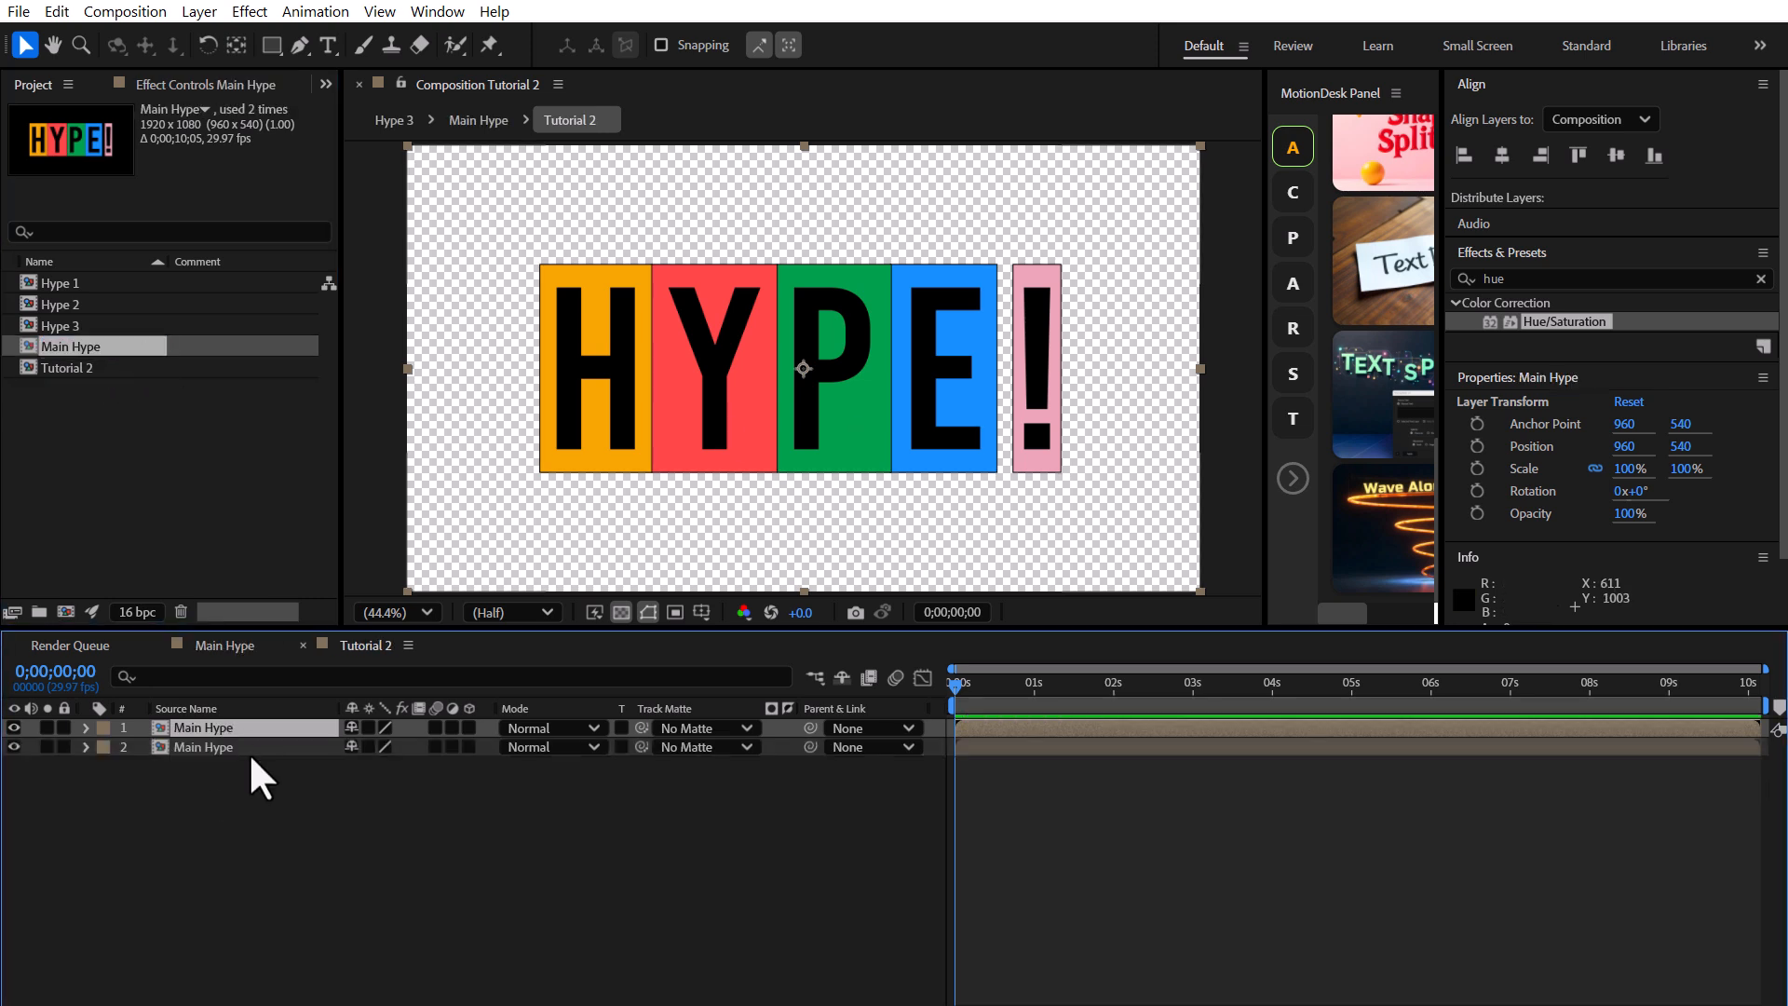
pyautogui.hotkey('ctrl', 'Down')
pyautogui.moveTo(889, 375); pyautogui.dragTo(889, 275)
pyautogui.click(191, 746)
pyautogui.moveTo(834, 398); pyautogui.dragTo(831, 477)
# Scale both Main Hype layers to 80%.
pyautogui.keyDown('shift'); pyautogui.click(244, 728); pyautogui.keyUp('shift')
pyautogui.press('s')
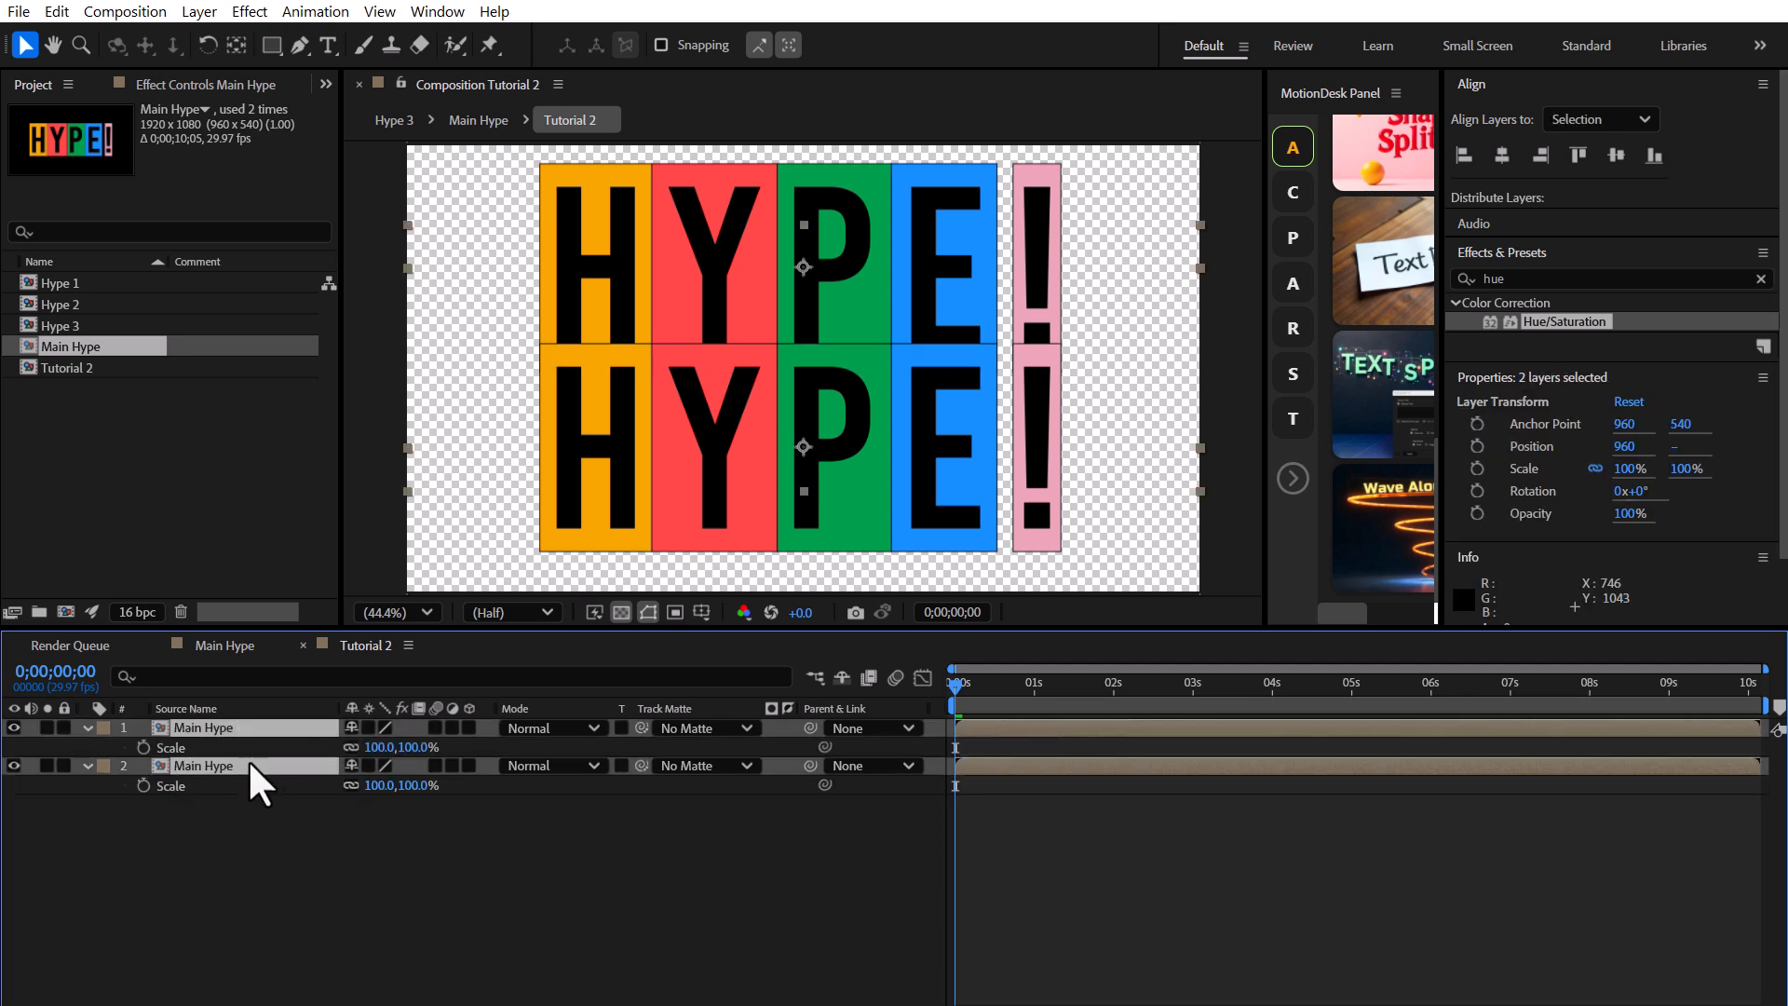
pyautogui.moveTo(407, 747); pyautogui.dragTo(395, 751)
pyautogui.moveTo(868, 422); pyautogui.dragTo(820, 420)
# Play back the final stacked composition.
pyautogui.click(280, 838)
pyautogui.moveTo(797, 199); pyautogui.dragTo(798, 208)
pyautogui.click(557, 883)
pyautogui.press('space')
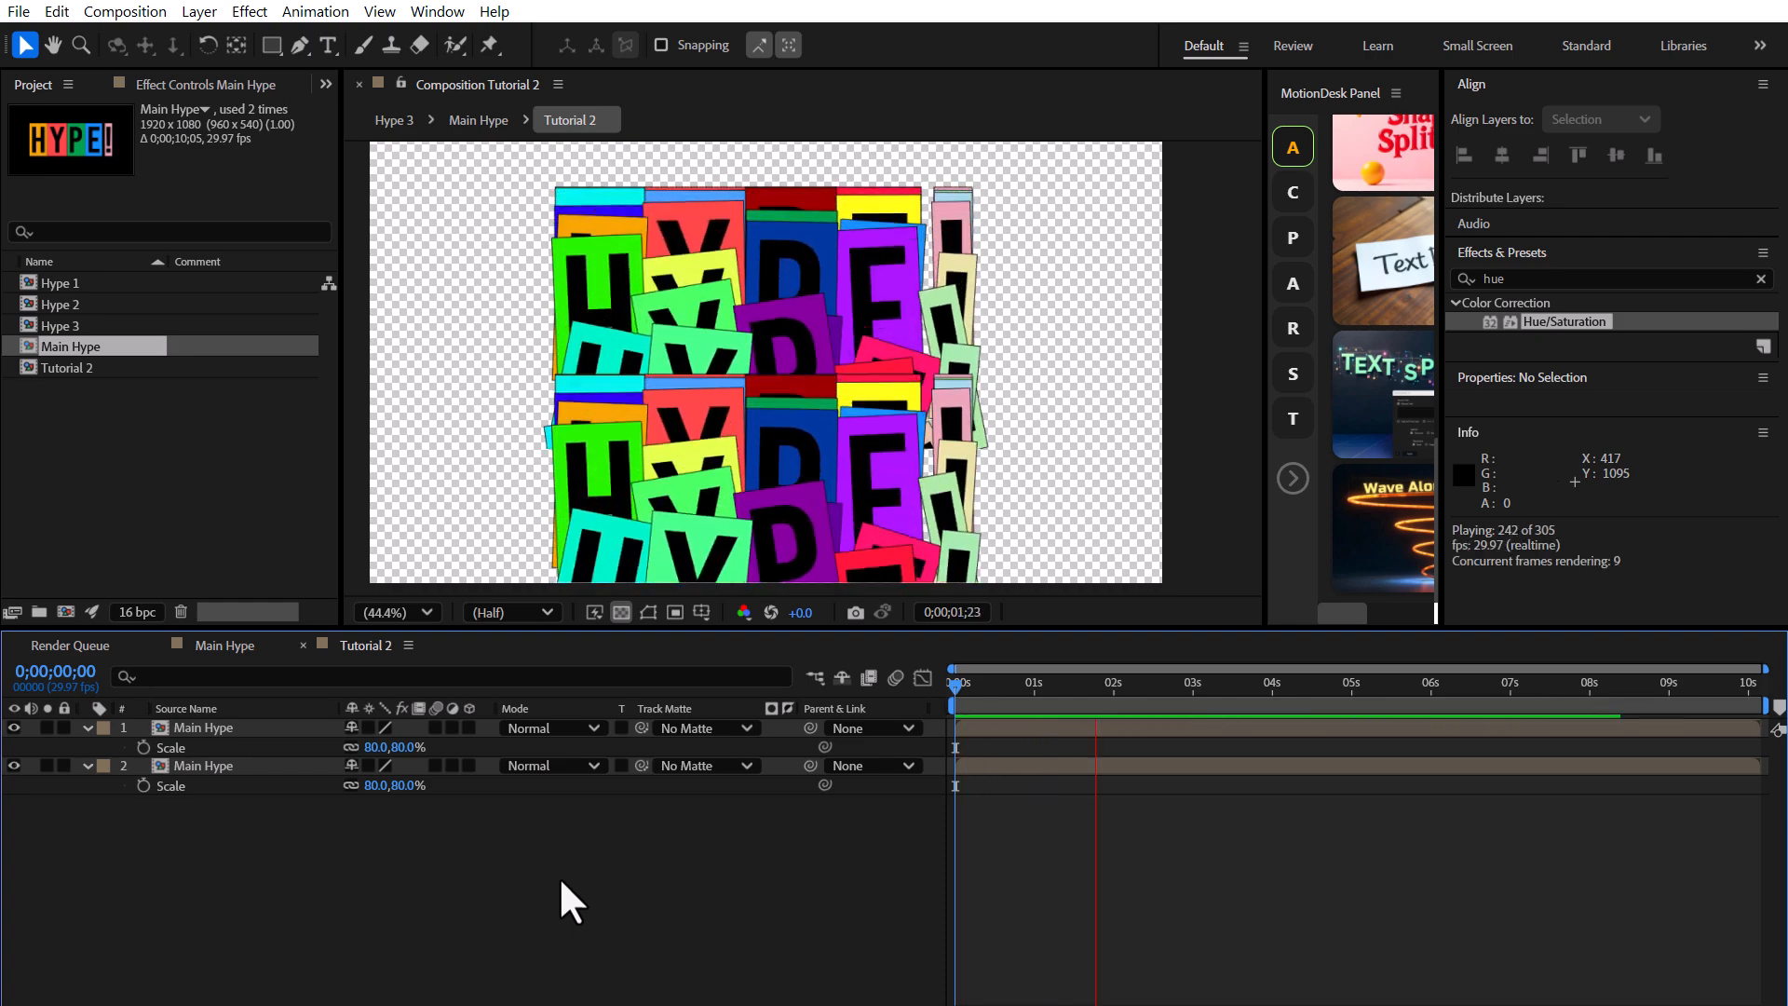